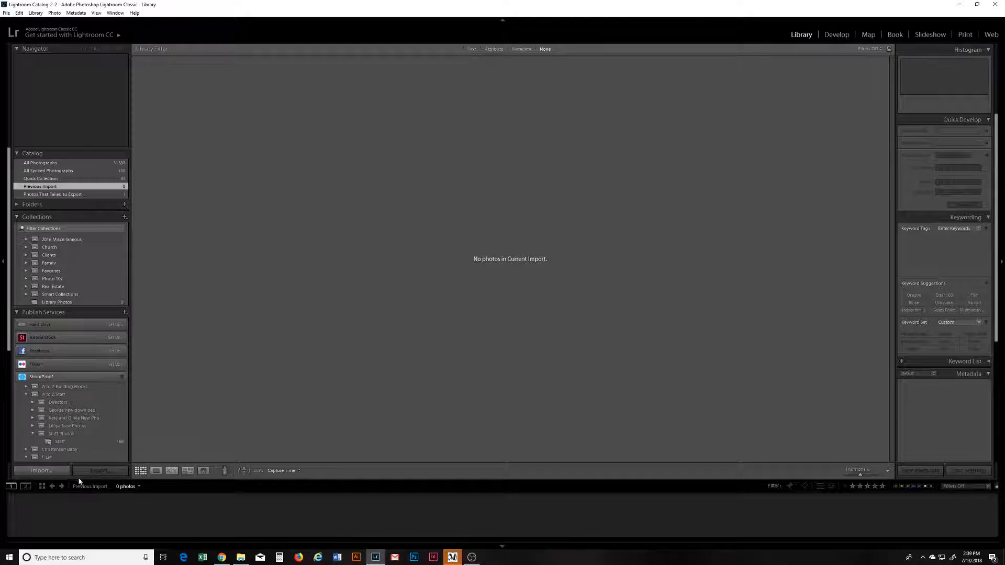
- Show all photographs in the catalog and look through the thumbnails, ending back at the first one
left_click(32, 163)
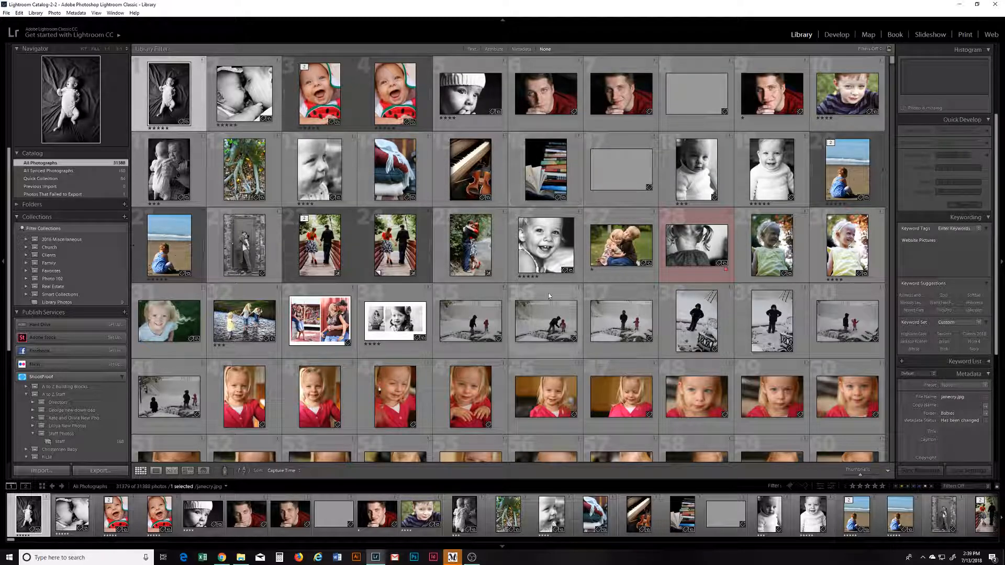
scroll(549, 295, "down", 10)
scroll(549, 296, "down", 4)
scroll(549, 296, "up", 2)
scroll(549, 296, "down", 1)
scroll(548, 296, "down", 6)
scroll(548, 296, "down", 2)
scroll(548, 294, "down", 10)
key("Home")
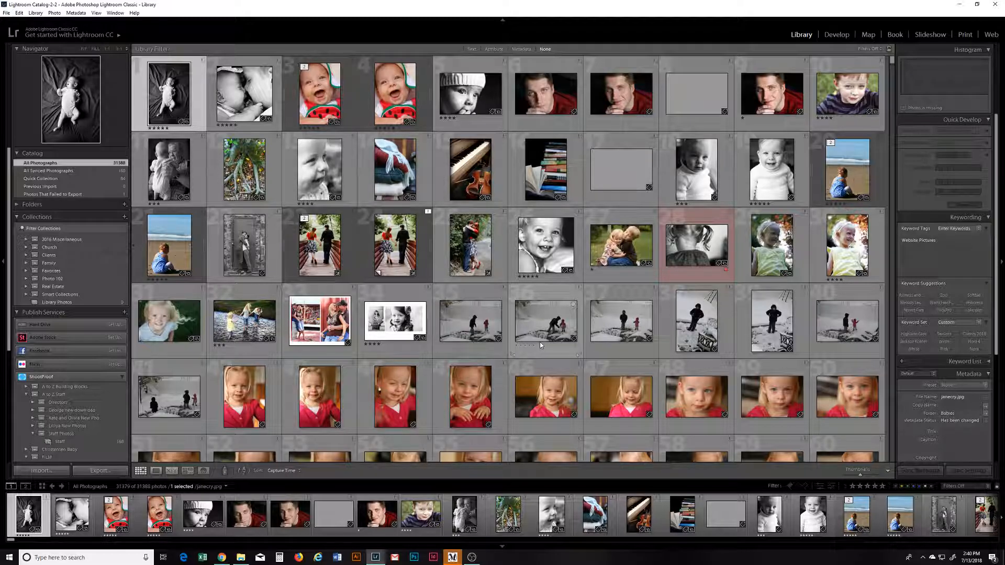
- Look through the thumbnails down to the end of the catalog and inspect the last two photos
scroll(541, 345, "down", 10)
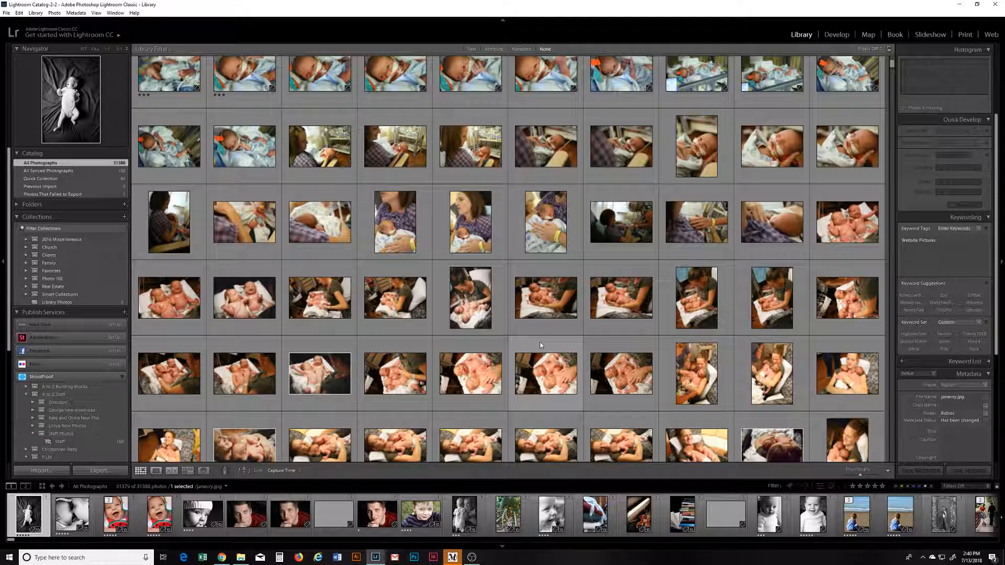
scroll(541, 344, "down", 15)
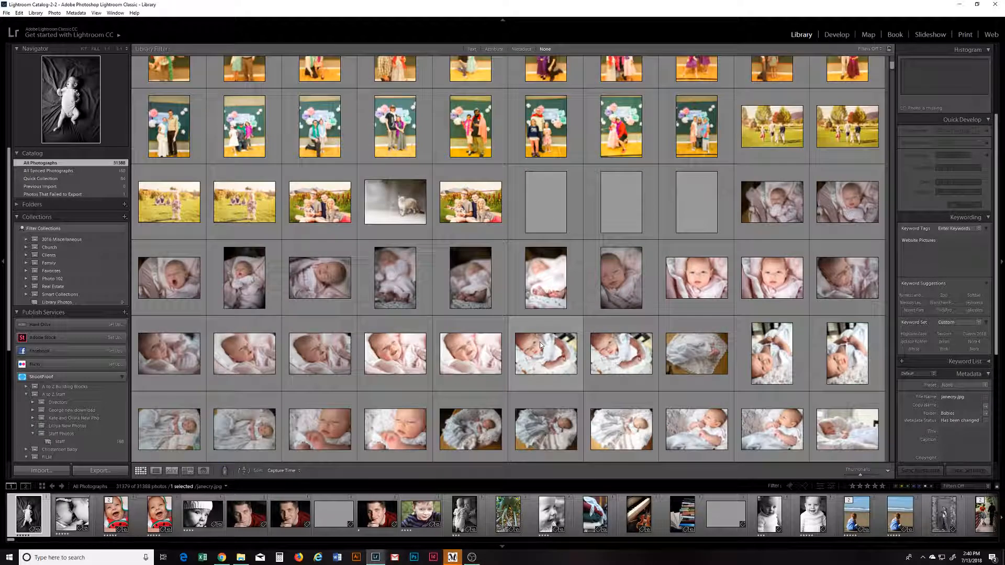
scroll(539, 342, "down", 15)
scroll(539, 341, "down", 15)
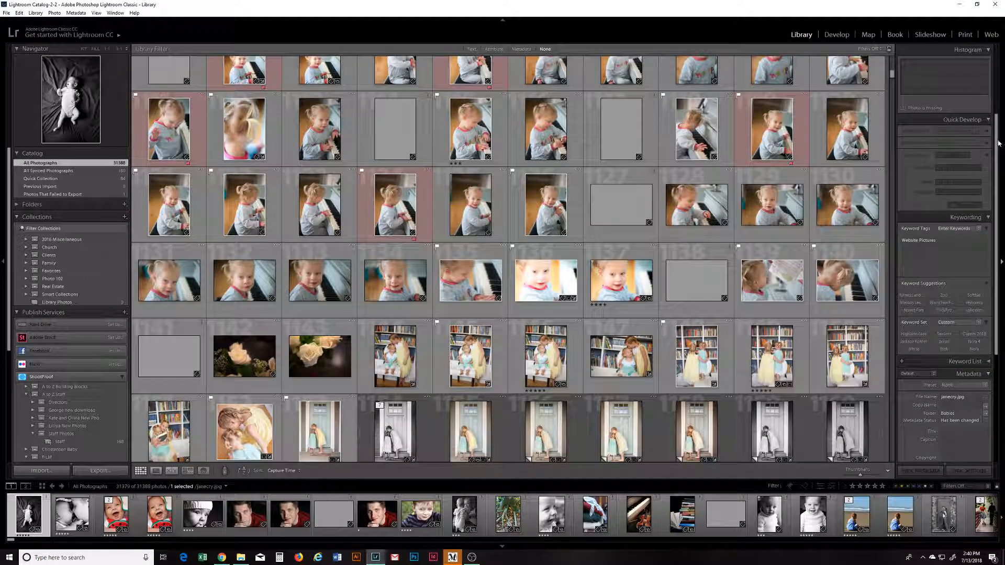
scroll(999, 143, "down", 5)
left_click_drag(892, 74, 898, 464)
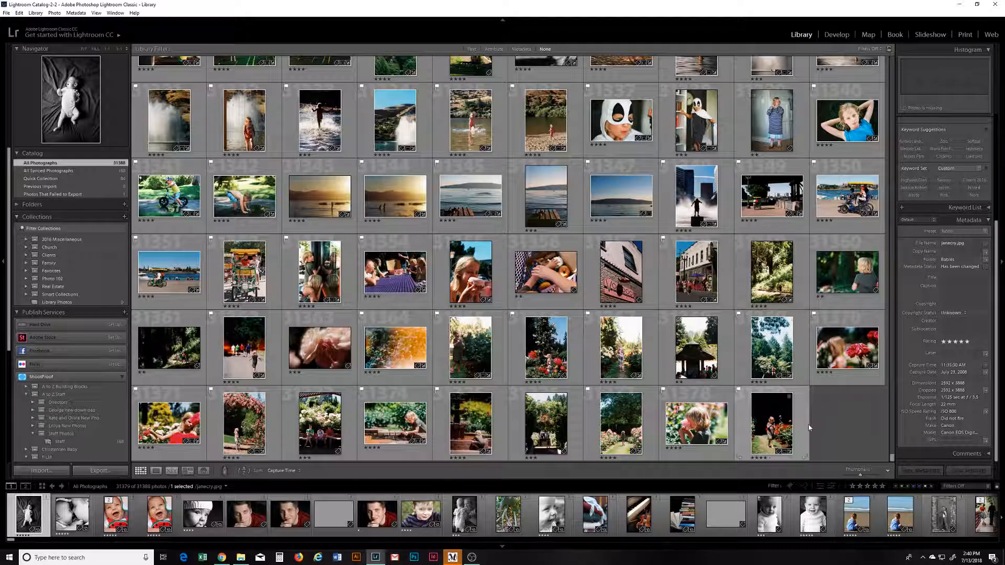
left_click(783, 429)
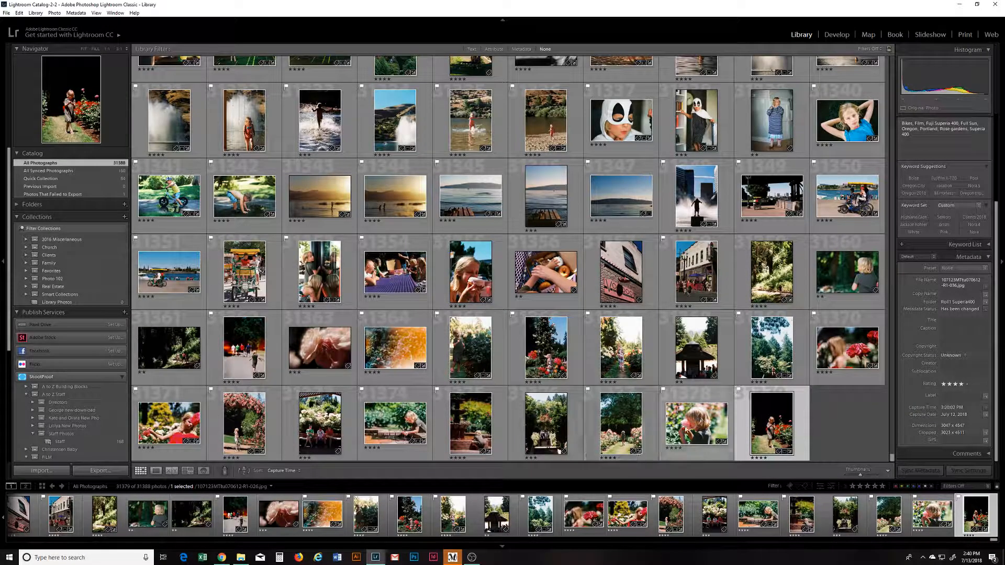
left_click(687, 430)
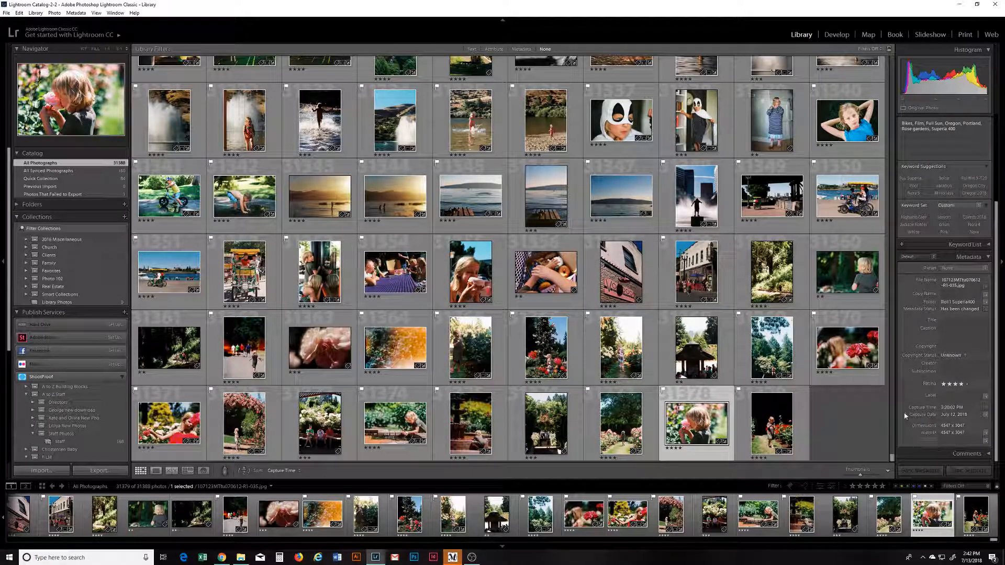
- Minimize Lightroom and the Miller's ROES window, and open the Pictures > 2018 folder on Storage (E:) in File Explorer
left_click(959, 4)
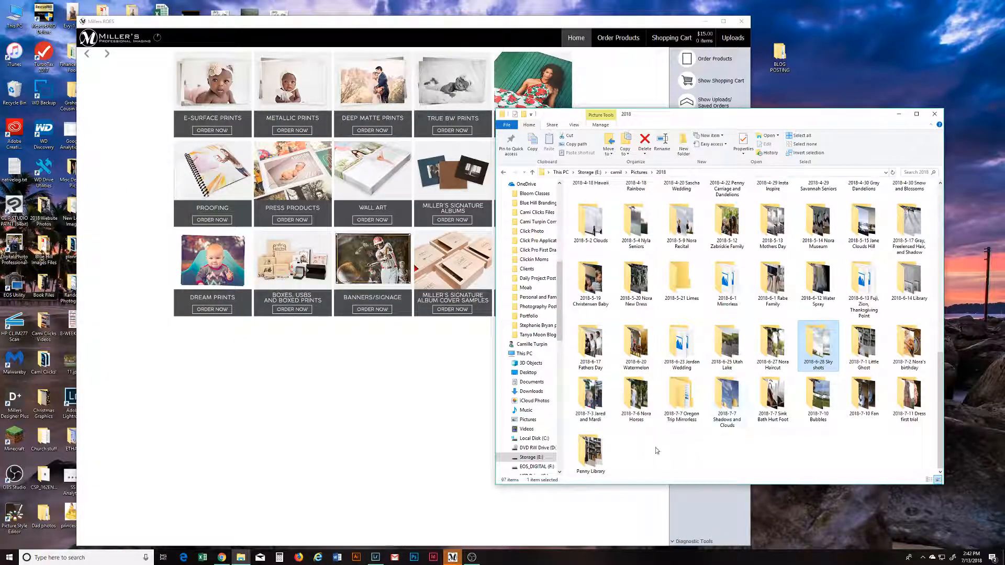
left_click(704, 22)
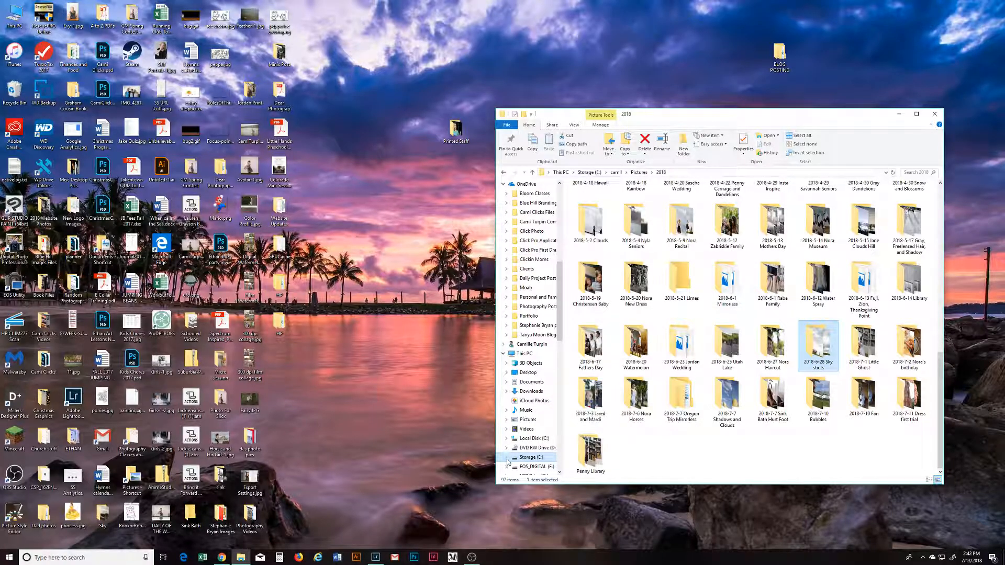
left_click(537, 459)
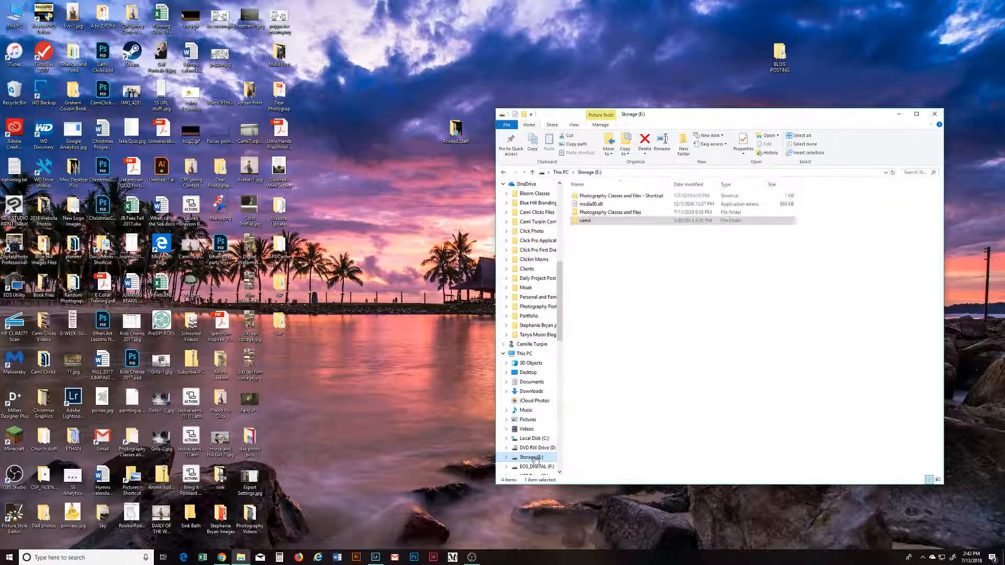
double_click(583, 222)
double_click(584, 224)
double_click(585, 212)
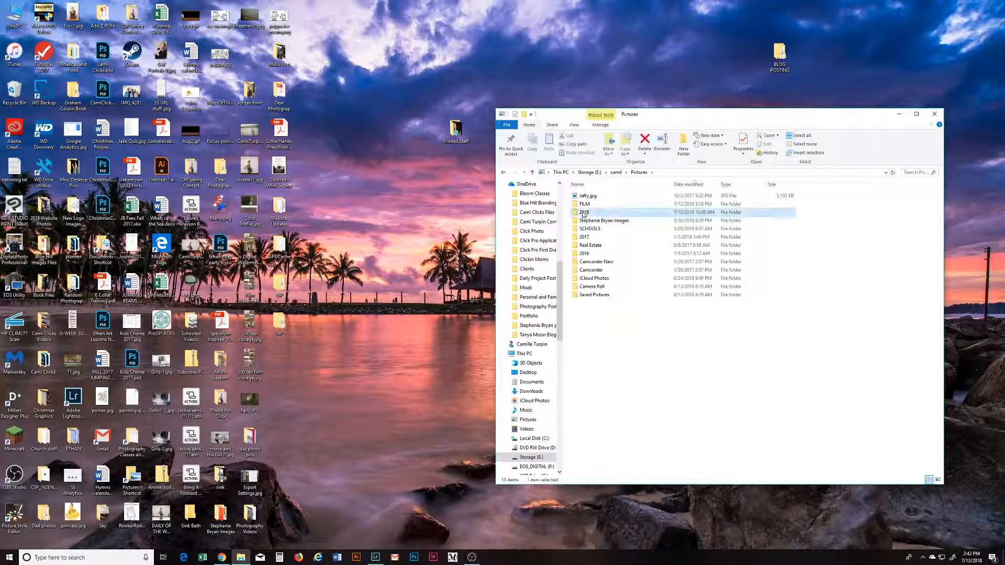
- Create a folder named "2018-7-13 Video Shots" inside the 2018 folder
right_click(661, 463)
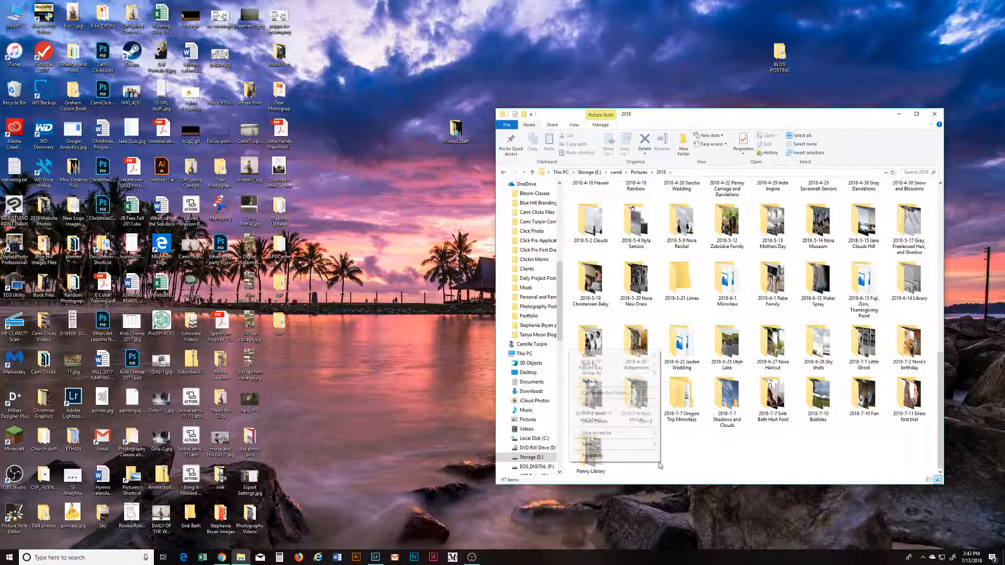
left_click(679, 446)
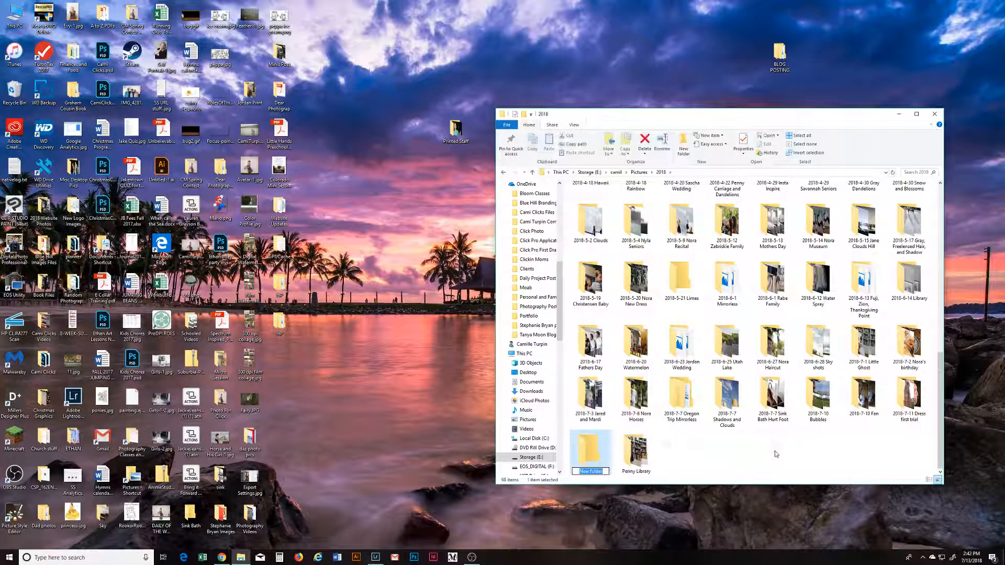
type("2018-7-13 Video Shots")
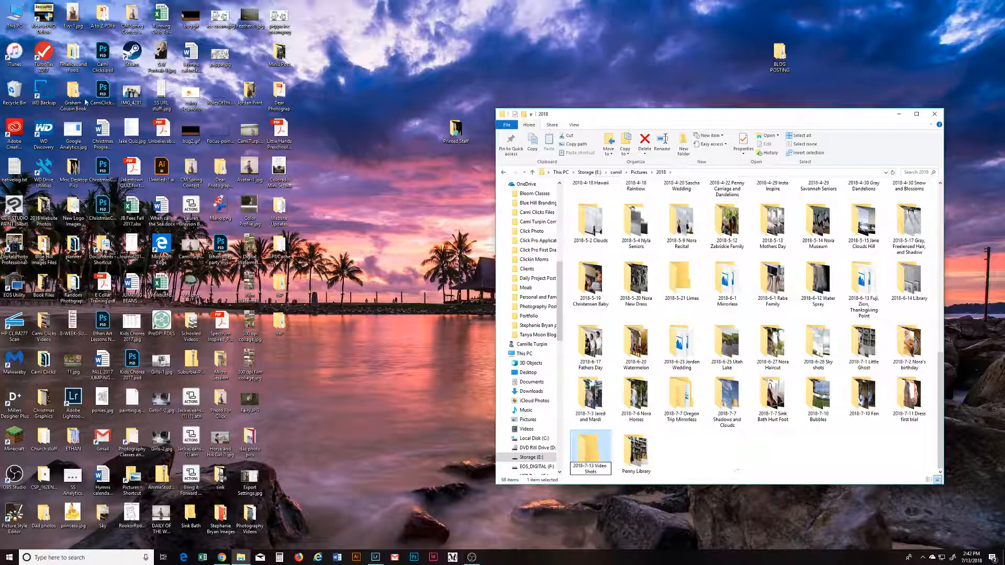
- Open the DCIM > 100EOS1D folder of the EOS_DIGITAL (F:) card in a second File Explorer window beside the 2018 folder
double_click(20, 24)
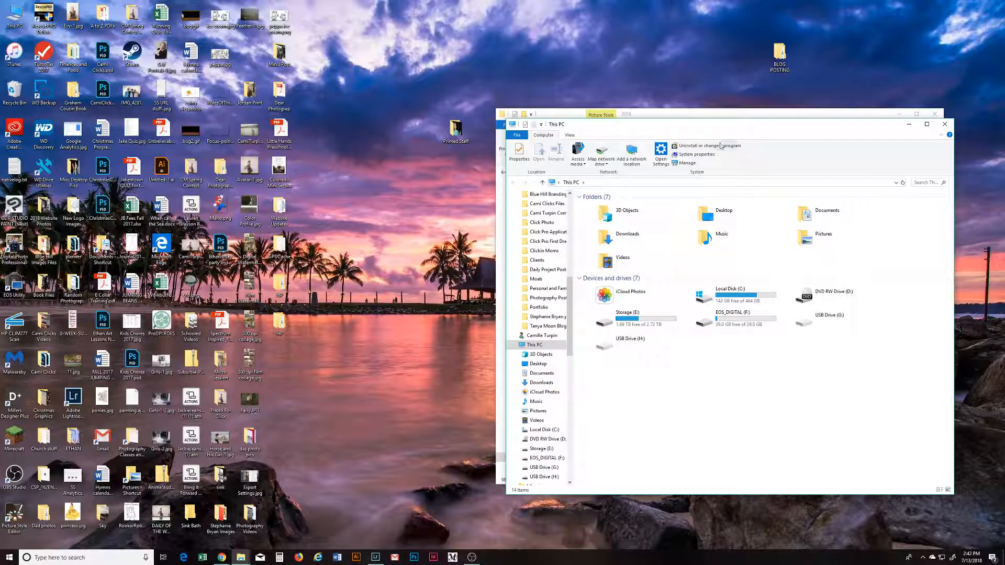
left_click_drag(715, 128, 260, 123)
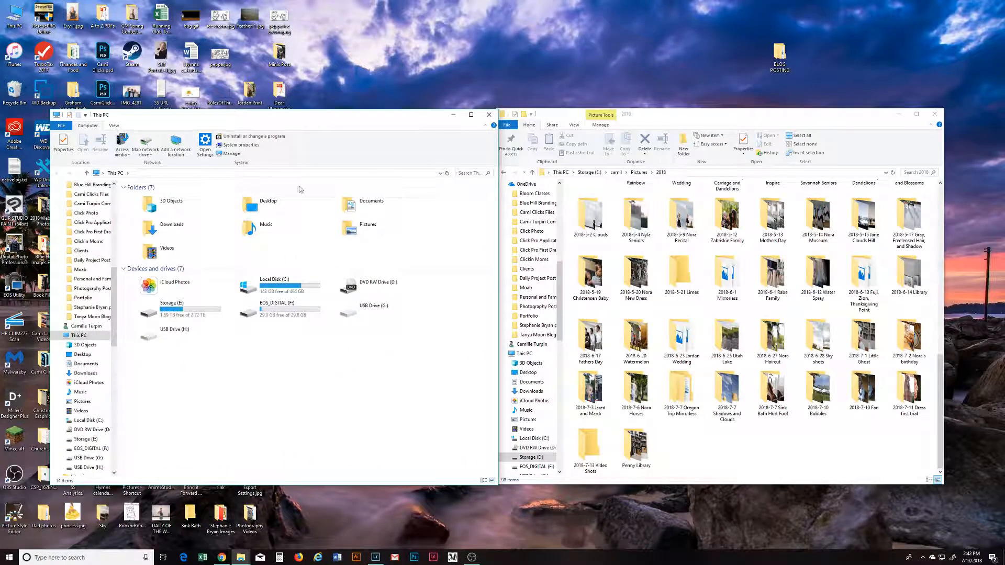
double_click(285, 310)
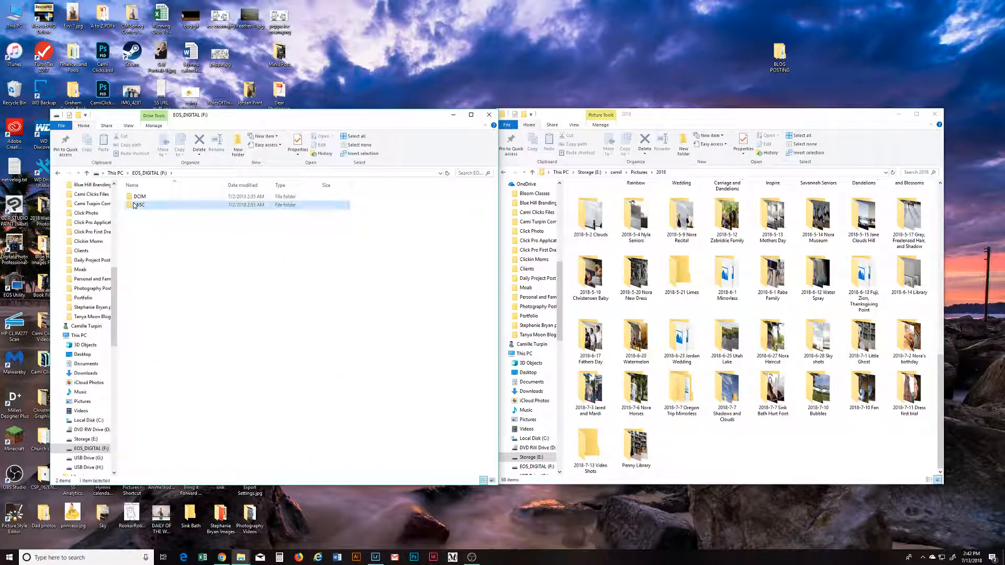
double_click(138, 205)
left_click(163, 176)
double_click(139, 191)
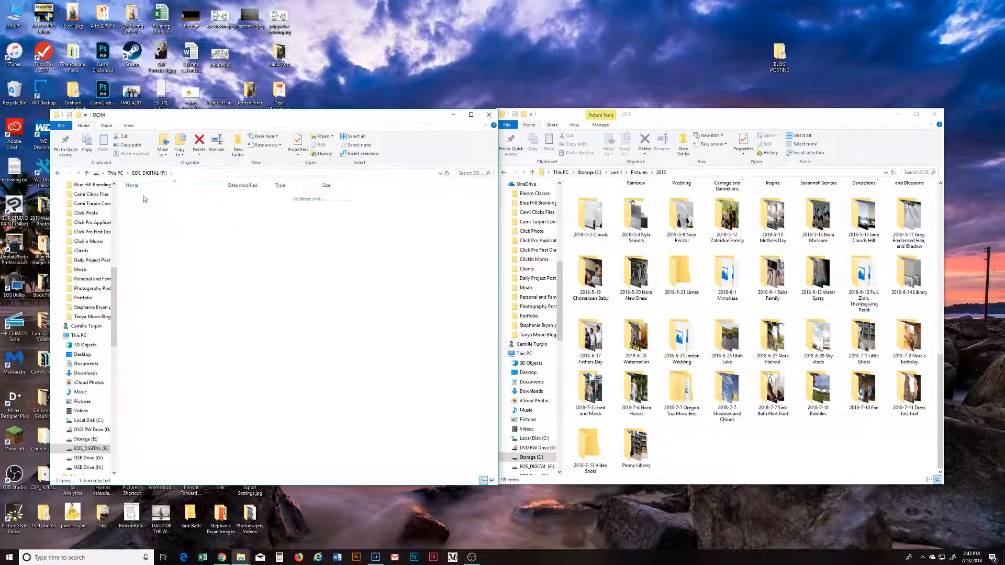
double_click(143, 195)
- Copy all photos from the card into the 2018-7-13 Video Shots folder and close the card's window
left_click(213, 241)
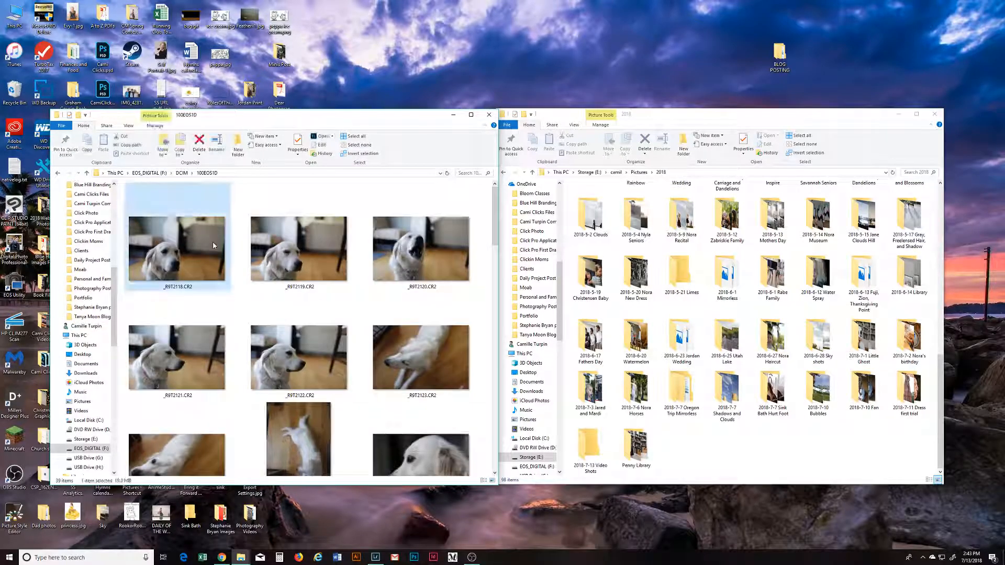
key("ctrl+a")
left_click_drag(194, 257, 589, 453)
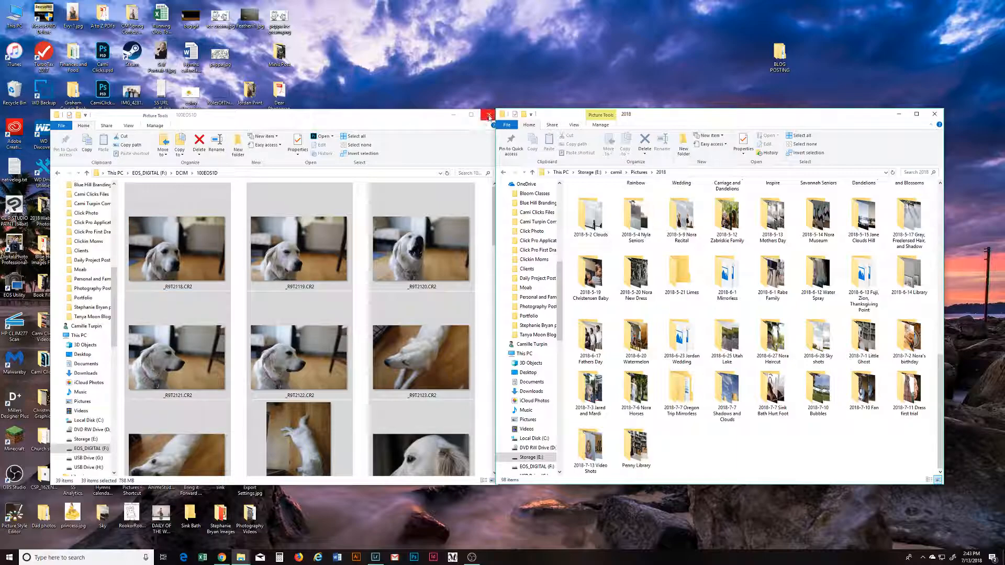
left_click(489, 117)
left_click_drag(765, 118, 594, 73)
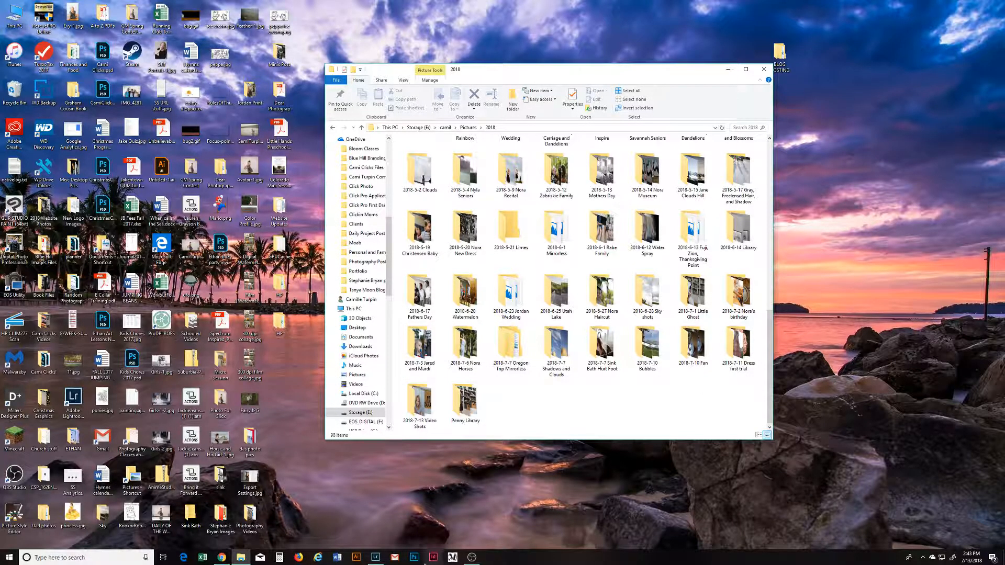
- Switch back to Lightroom and start an import with the 2018-7-13 Video Shots folder on Storage (E:) as the source
left_click(375, 557)
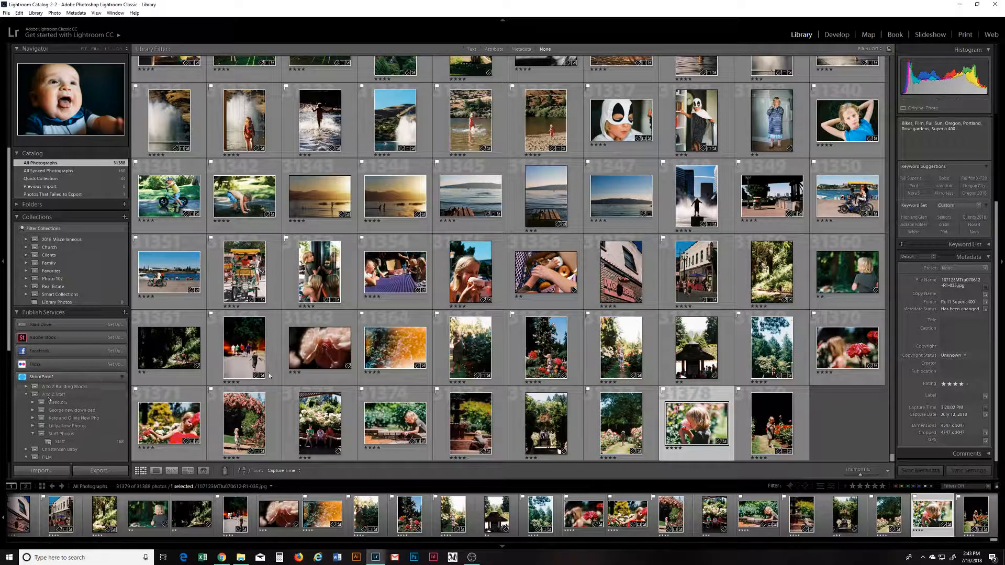
left_click(39, 472)
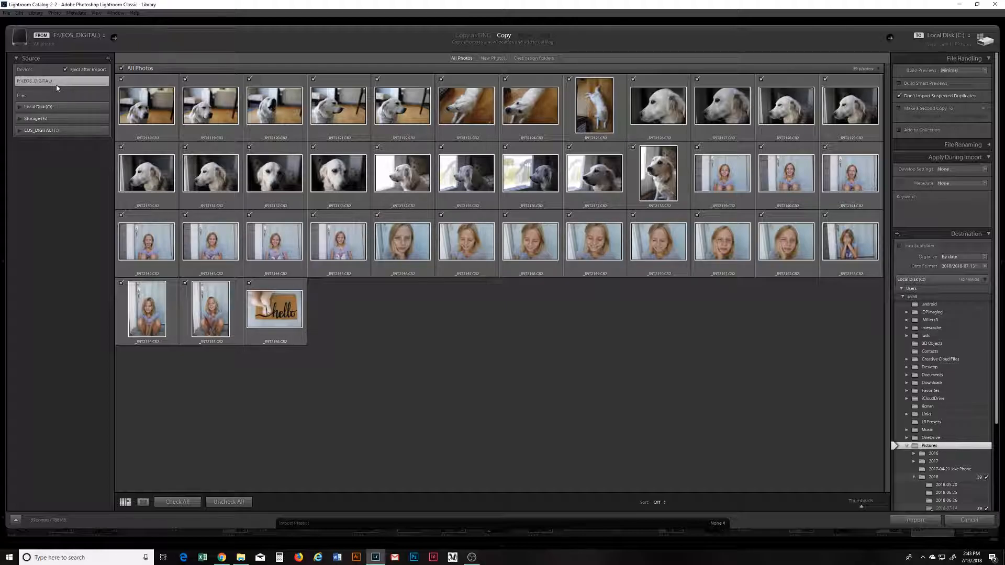
left_click(18, 119)
left_click(31, 127)
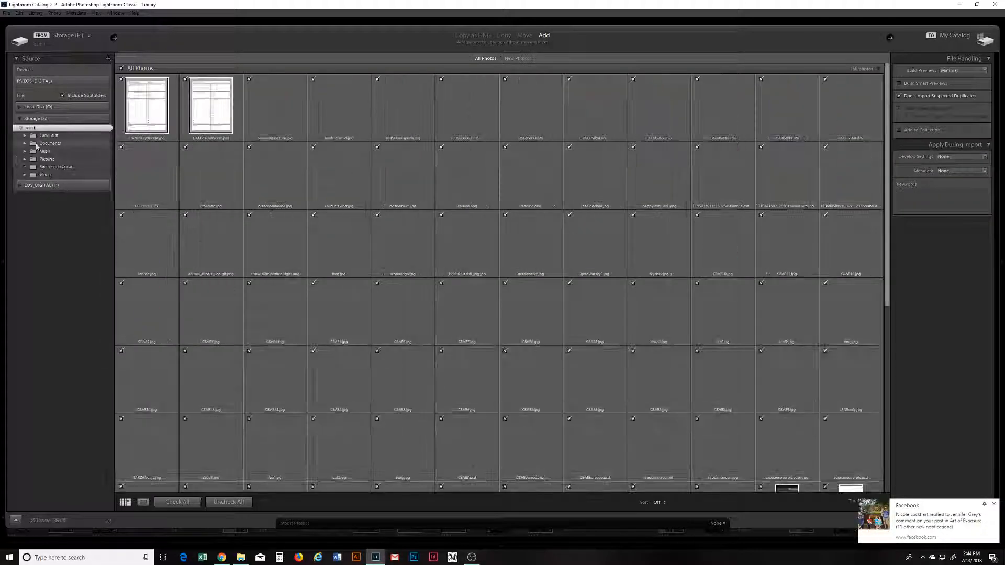
left_click(47, 160)
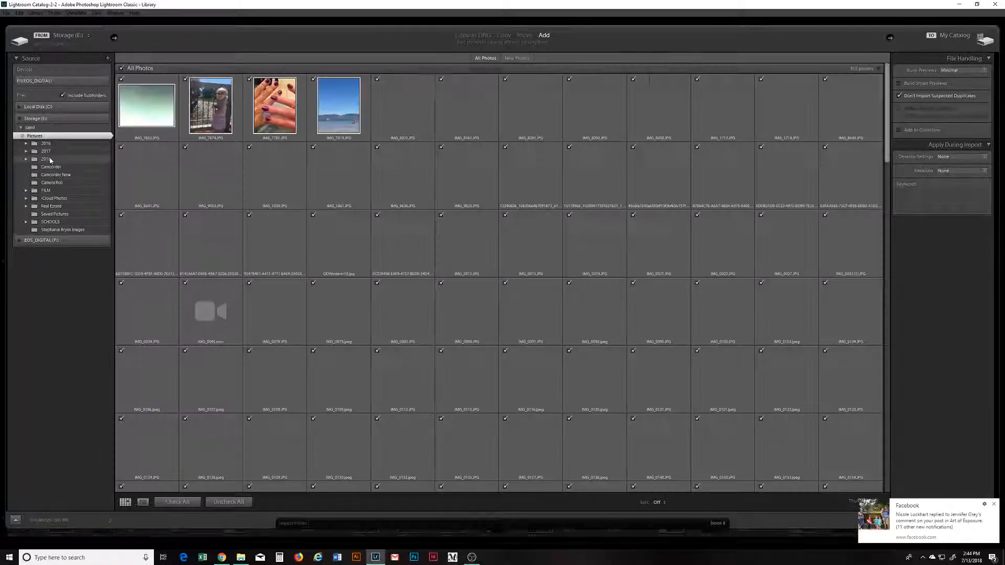
double_click(47, 158)
scroll(70, 210, "down", 8)
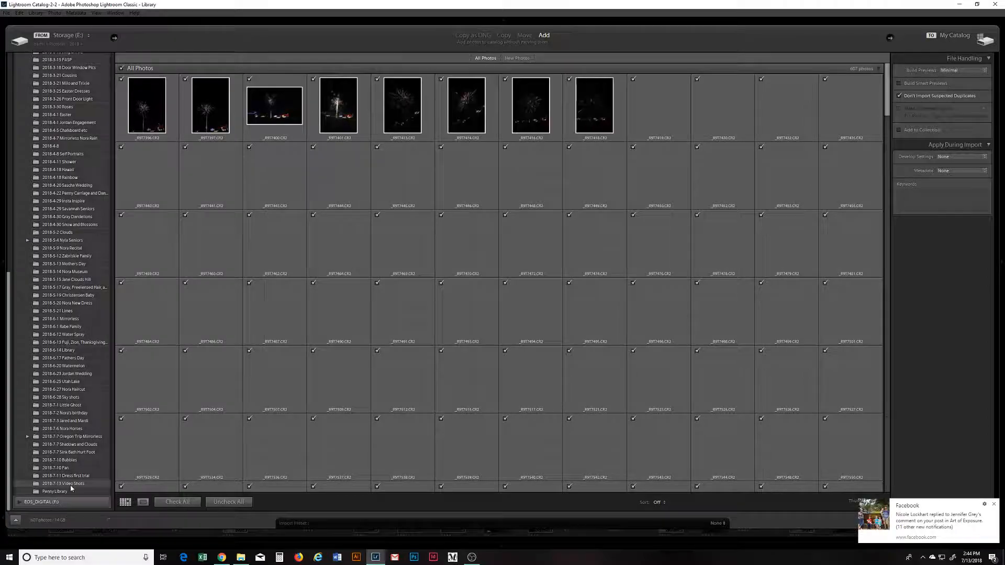
left_click(70, 484)
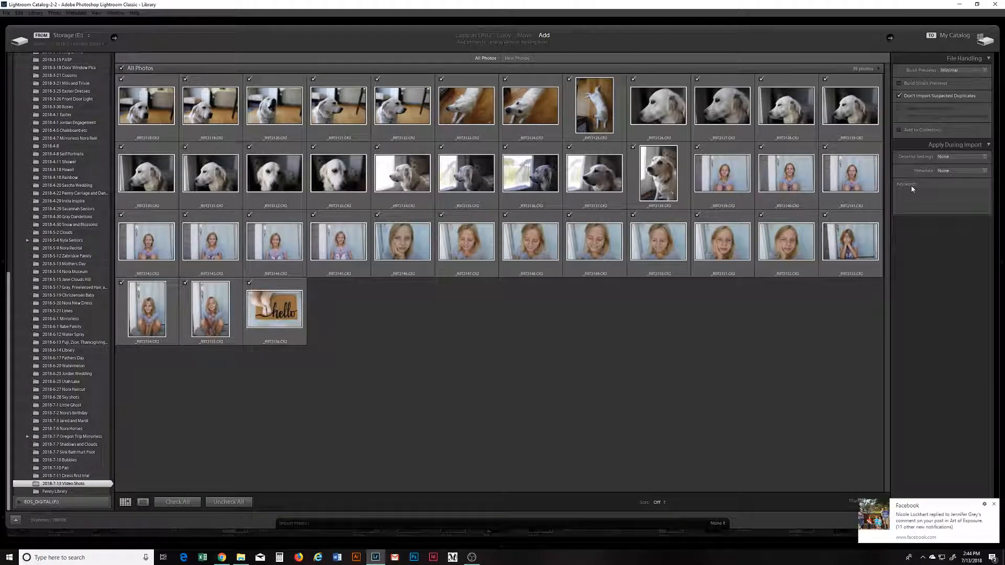
- Enter the import keywords LR video, the girl's first name, House, Luna and E learning, and import the photos
left_click(912, 189)
type("L")
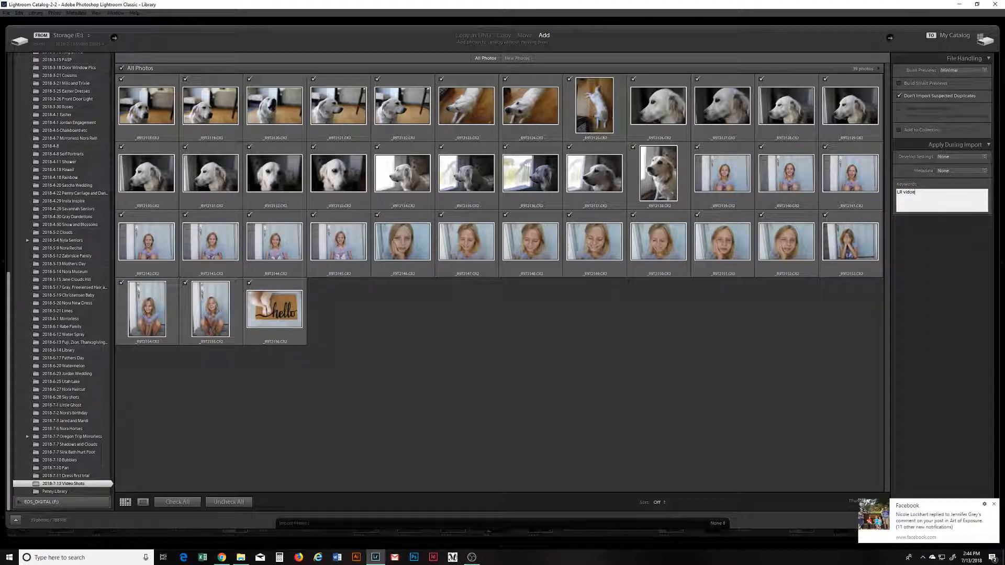
type("R video, ")
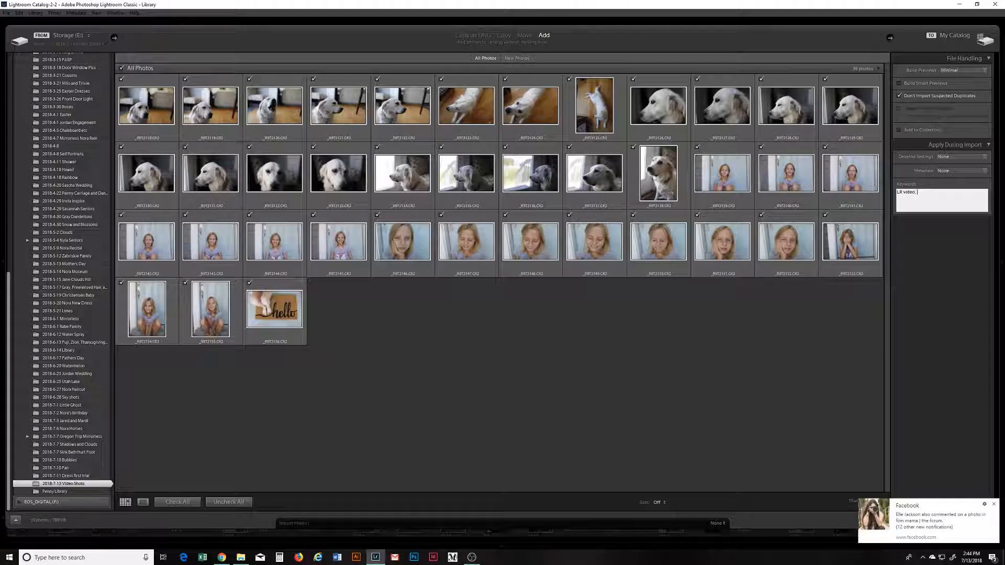
type("Jane, My")
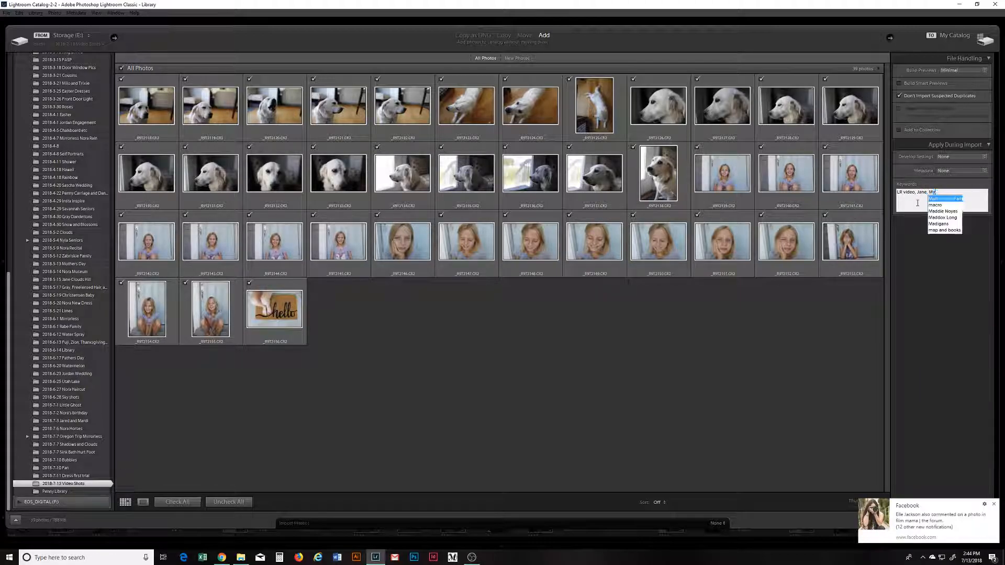
key("BackSpace")
key("BackSpace")
type("House")
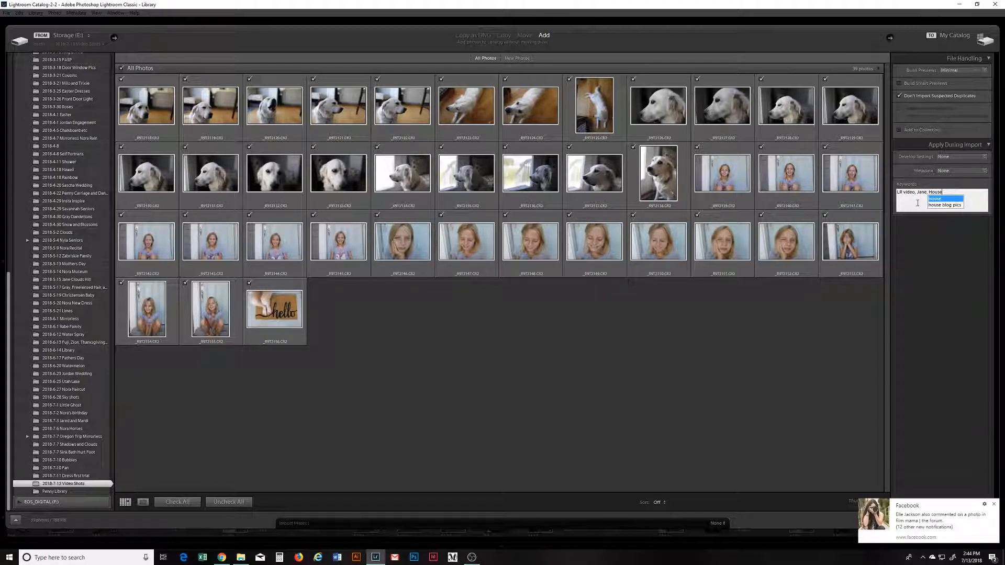
type(", Luna")
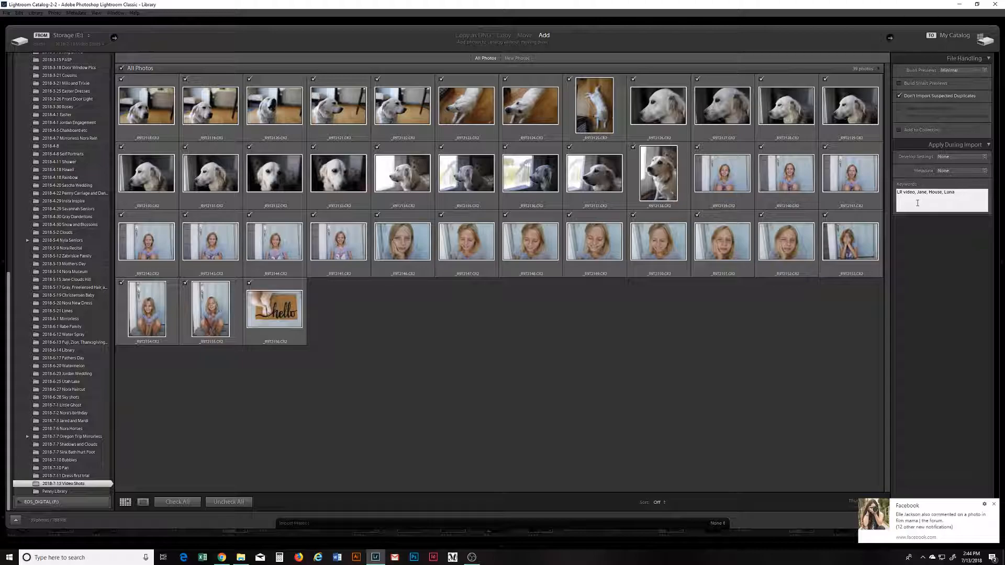
type(", Elearning")
left_click(994, 505)
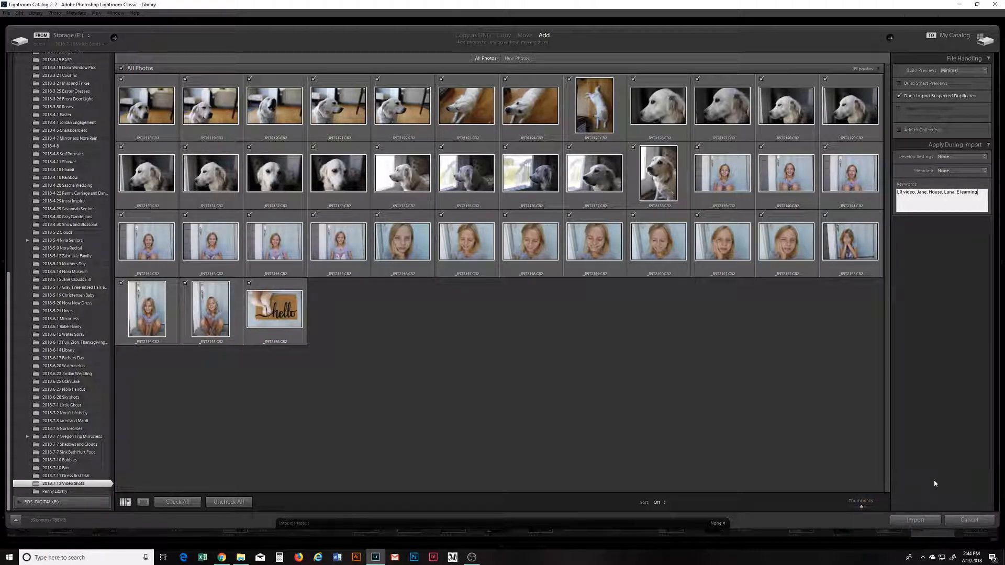
left_click(923, 522)
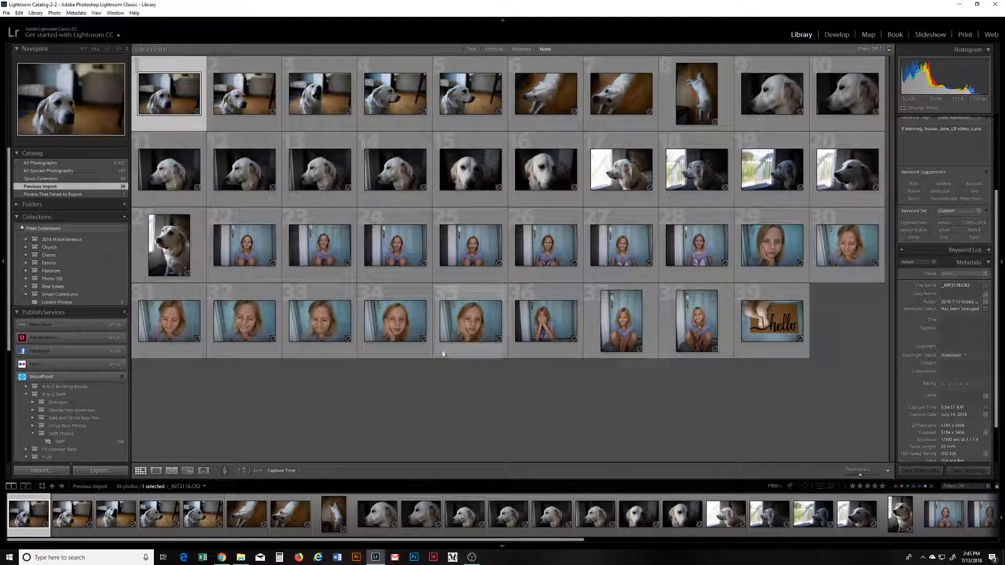
- Rate the first eight dog photos in Loupe view, giving three stars to the third, sixth and eighth and one star to the rest
double_click(171, 123)
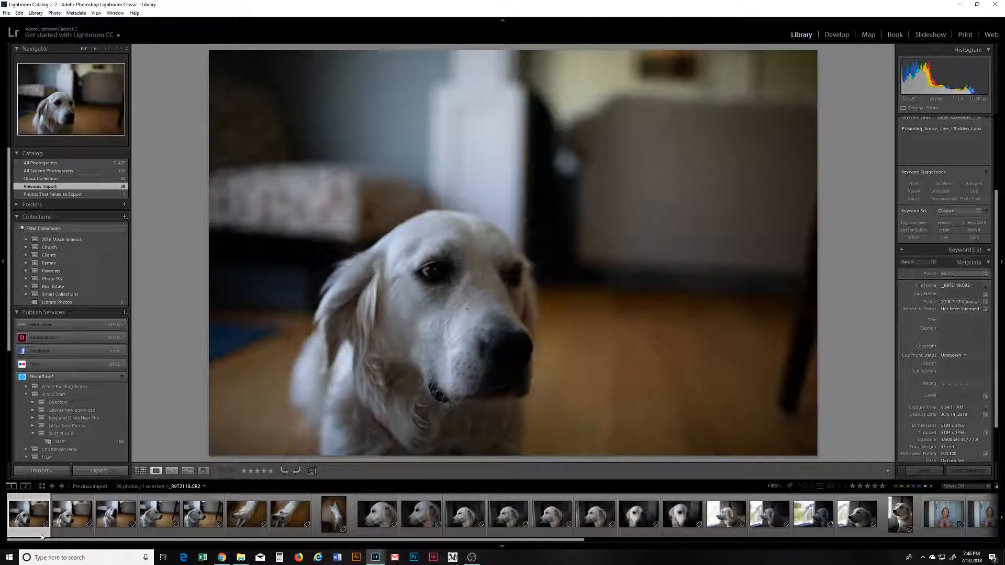
key("1")
key("1")
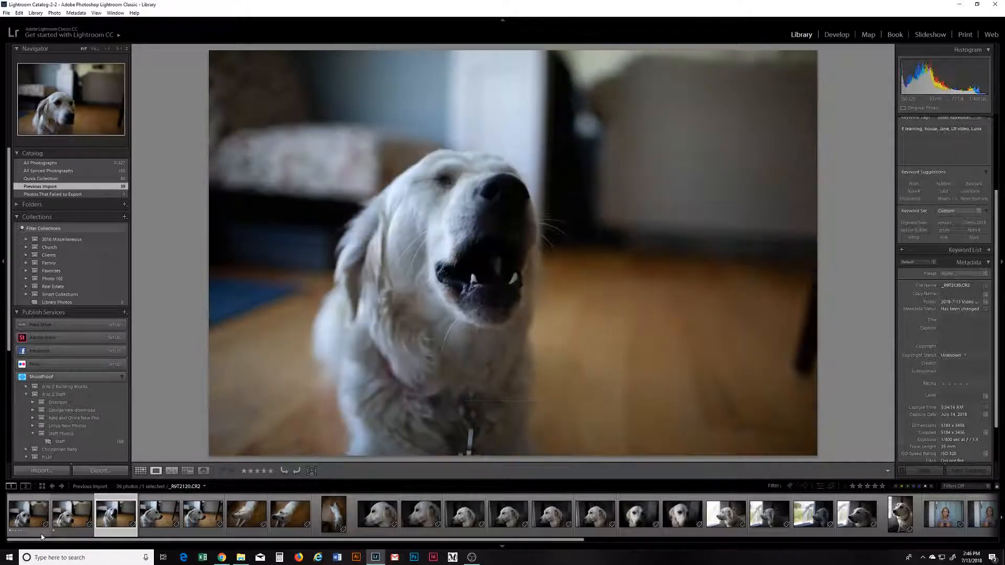
key("3")
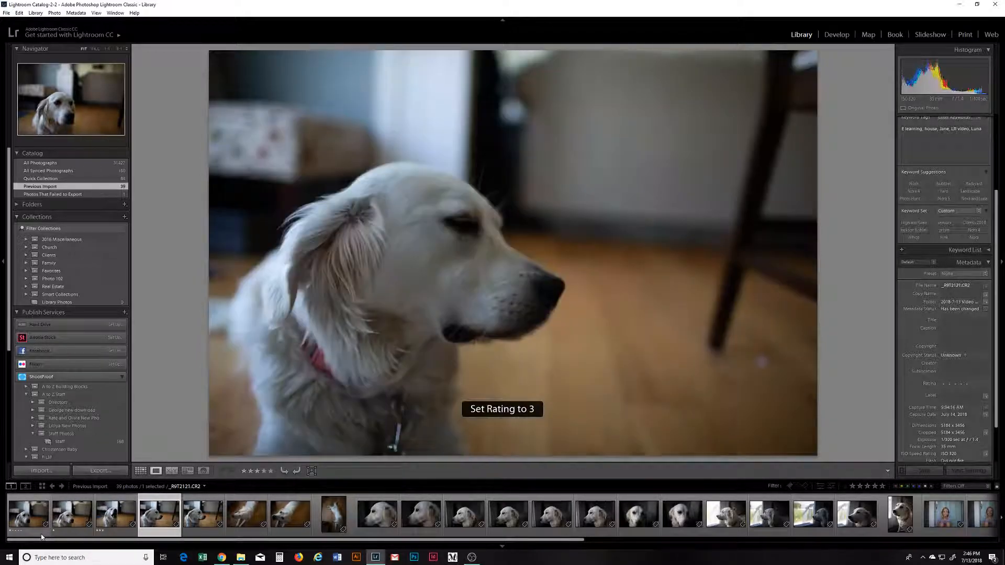
key("1")
key("1")
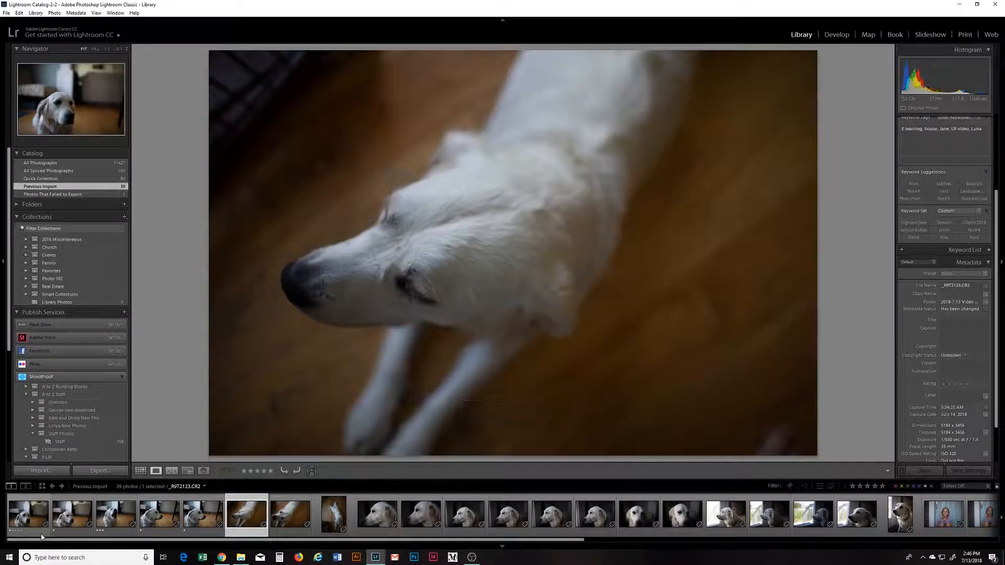
key("3")
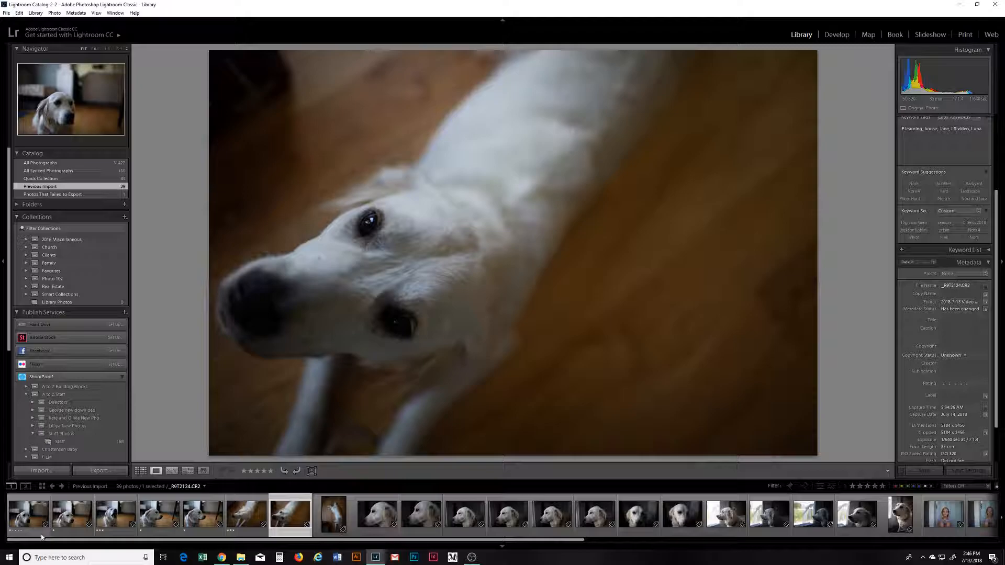
key("1")
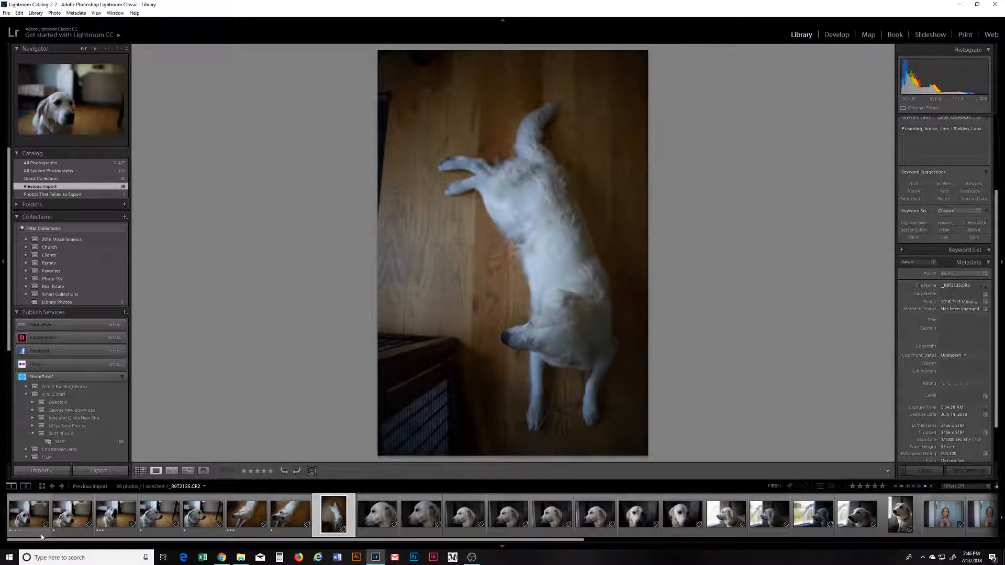
key("3")
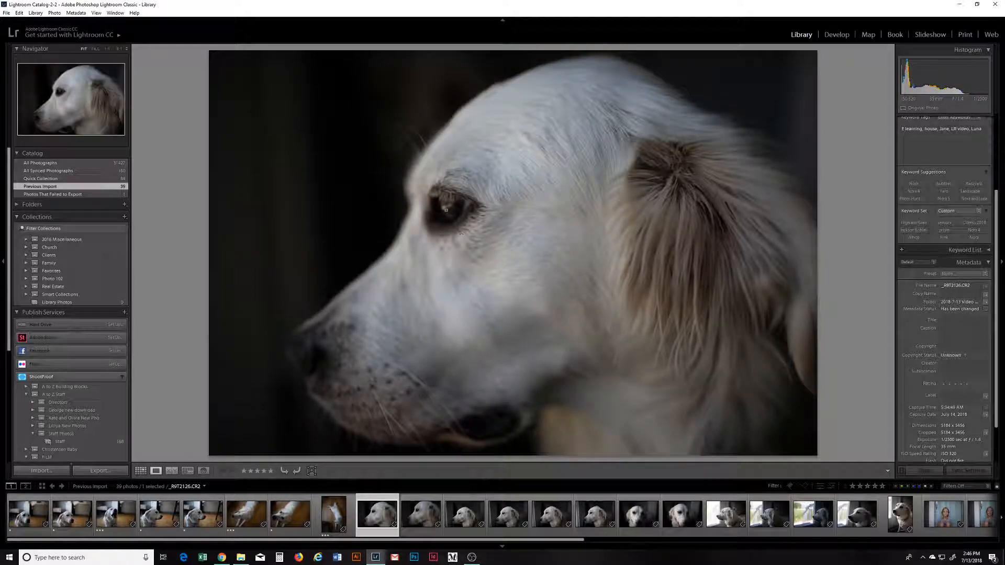
- Rate the eight dog close-ups against the dark background, giving three stars to the second and fifth and one star to the rest
key("1")
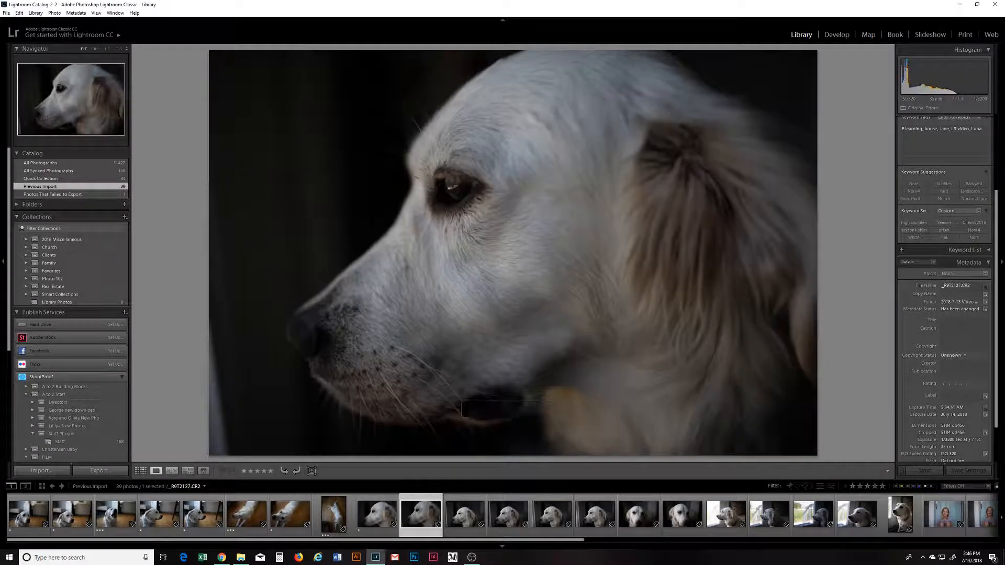
key("3")
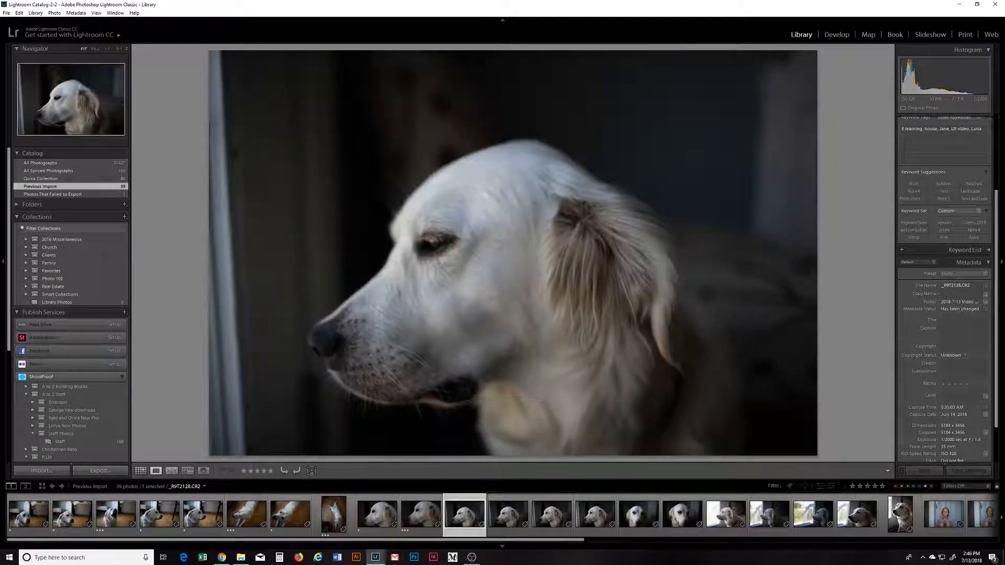
key("1")
key("3")
key("Left")
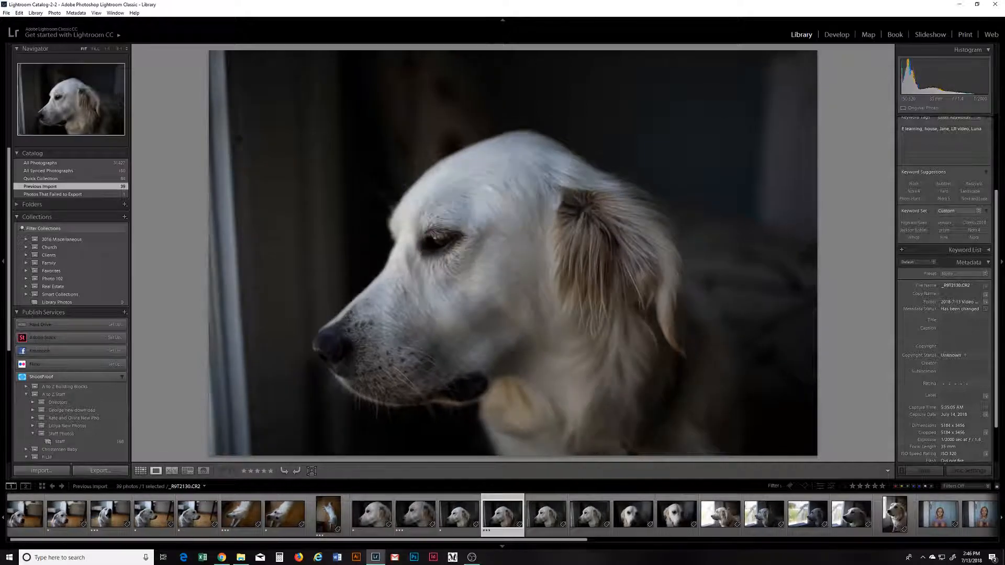
key("1")
key("3")
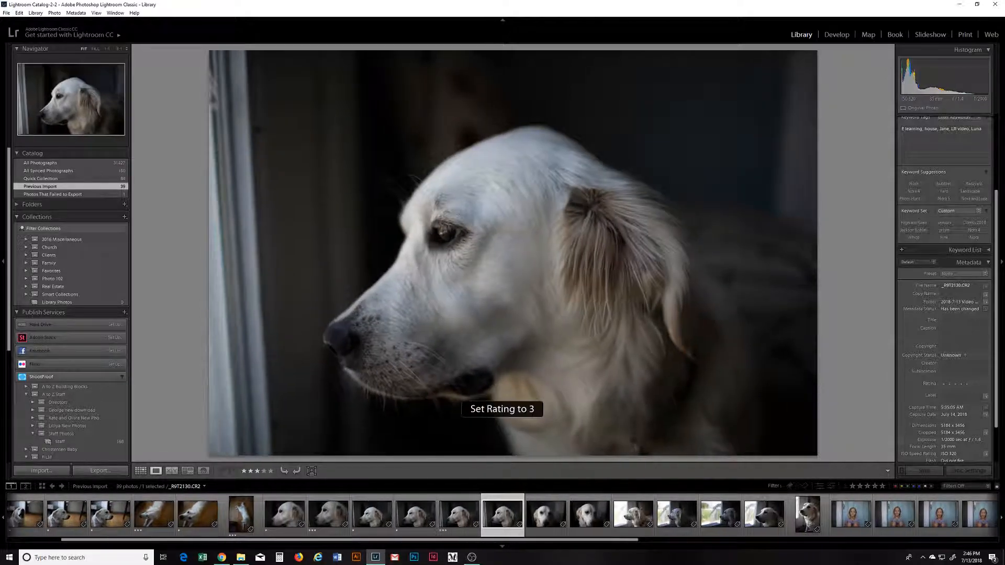
key("1")
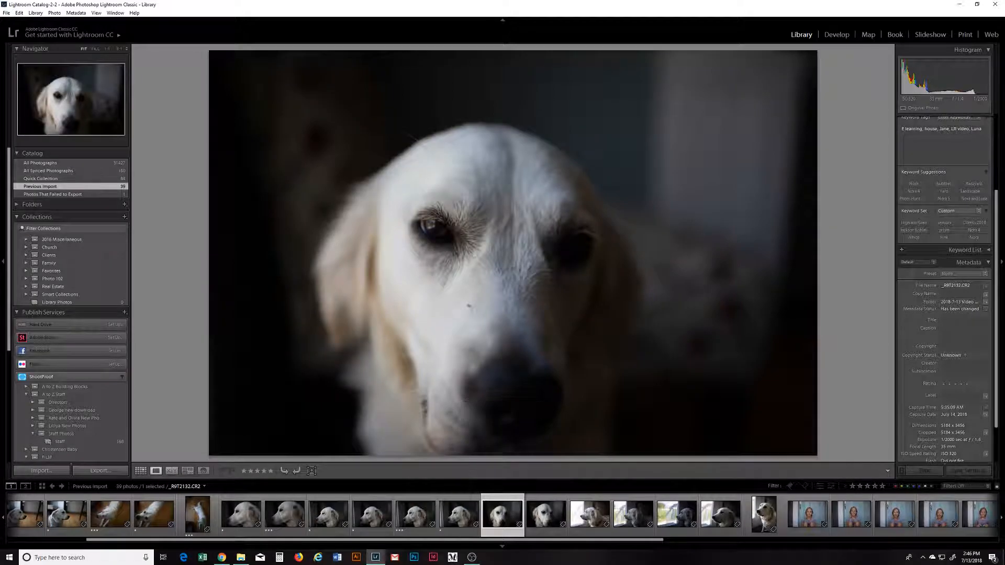
key("1")
key("1")
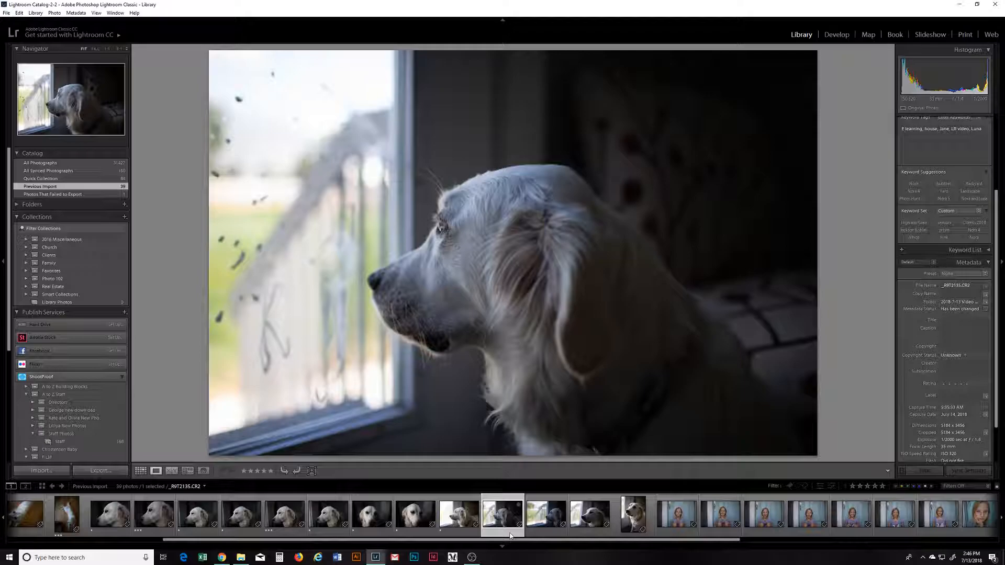
- Rate the remaining photos of the dog by the window, giving three stars to the second window shot and one star to the others
key("1")
key("1")
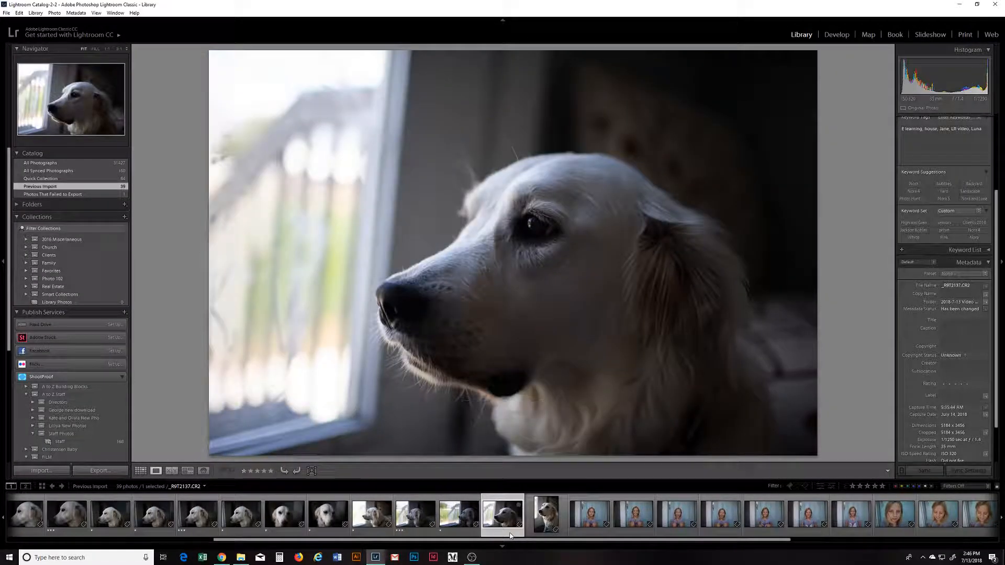
key("1")
key("1")
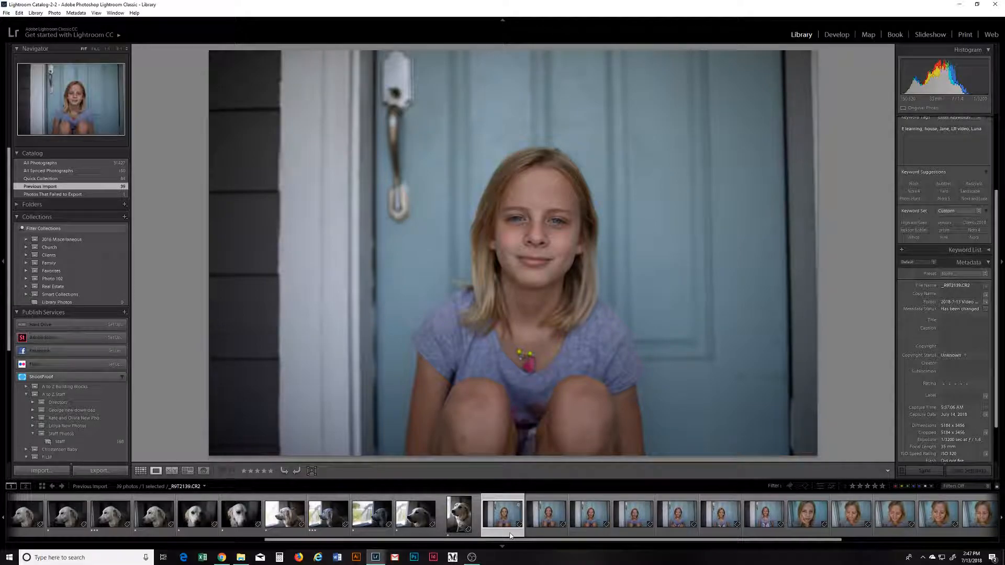
- Rate the seven landscape photos of the girl sitting at the door, giving three stars to the third and fifth and one star to the rest
key("1")
key("1")
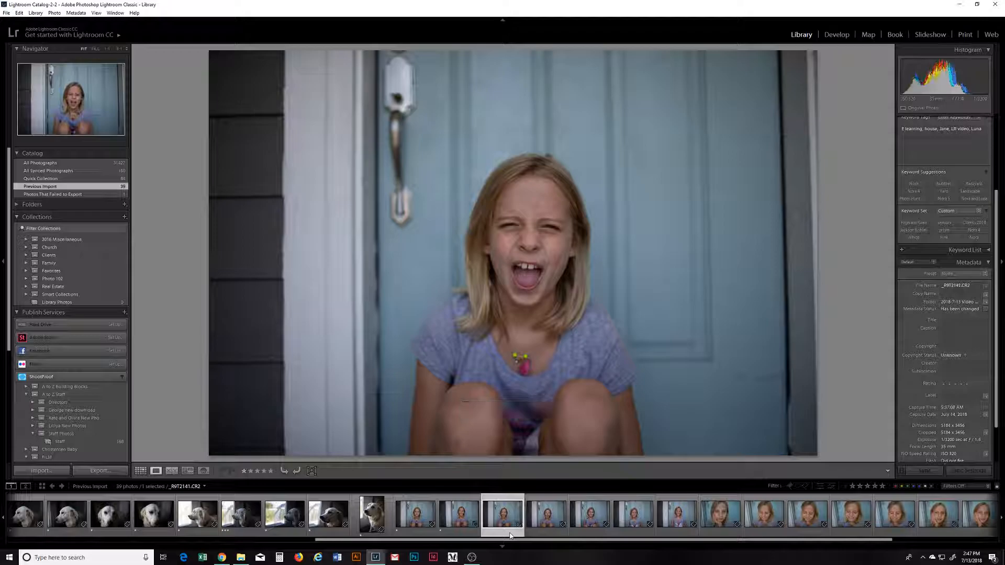
key("1")
key("1")
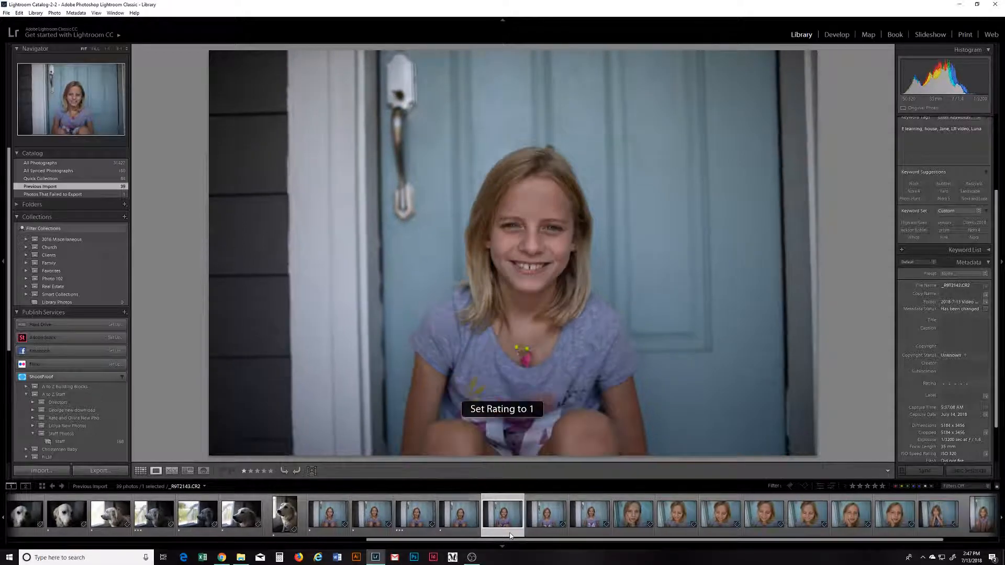
key("1")
key("1")
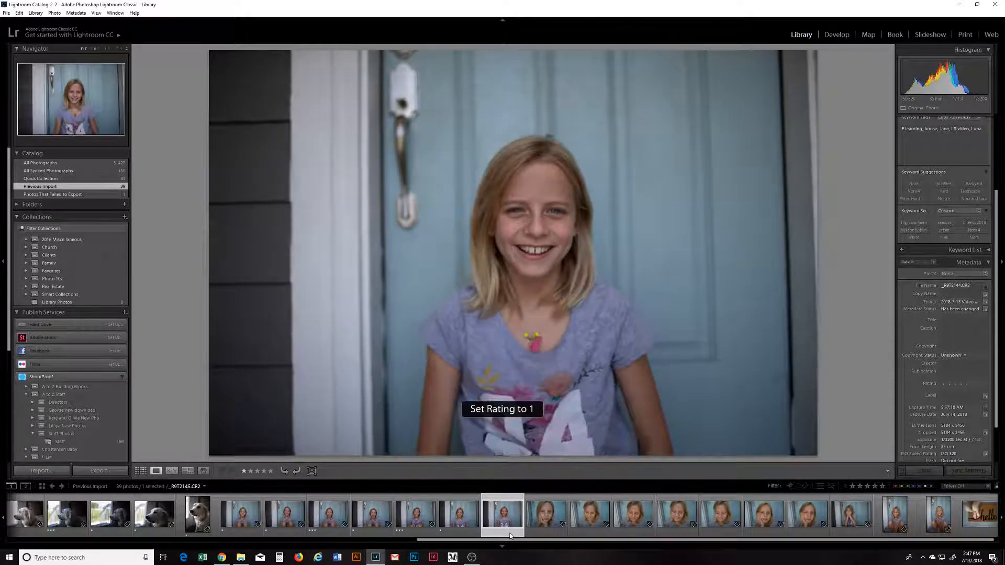
key("1")
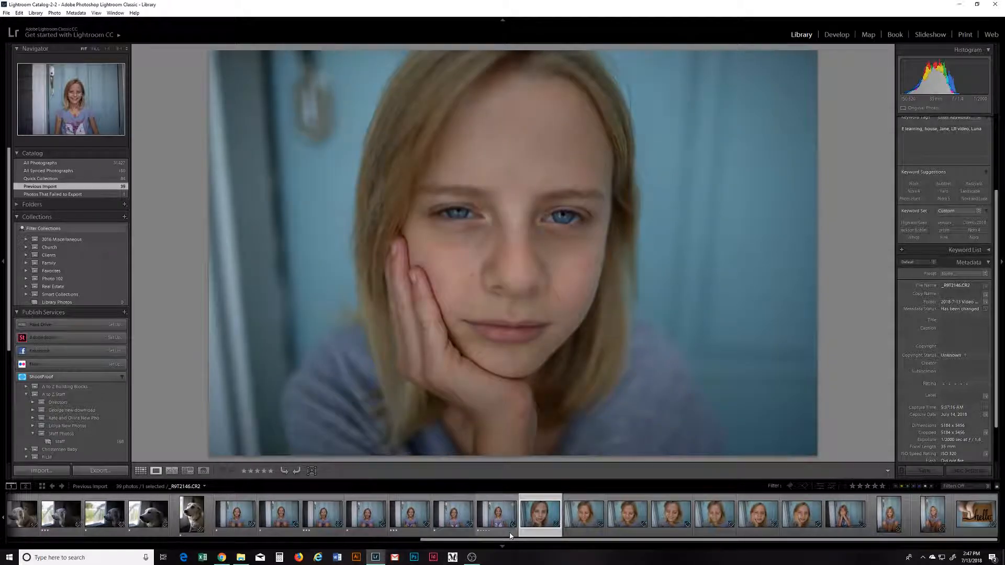
- Rate the seven close-ups of the girl's face, giving three stars to the second, fourth and seventh and one star to the rest
key("1")
key("3")
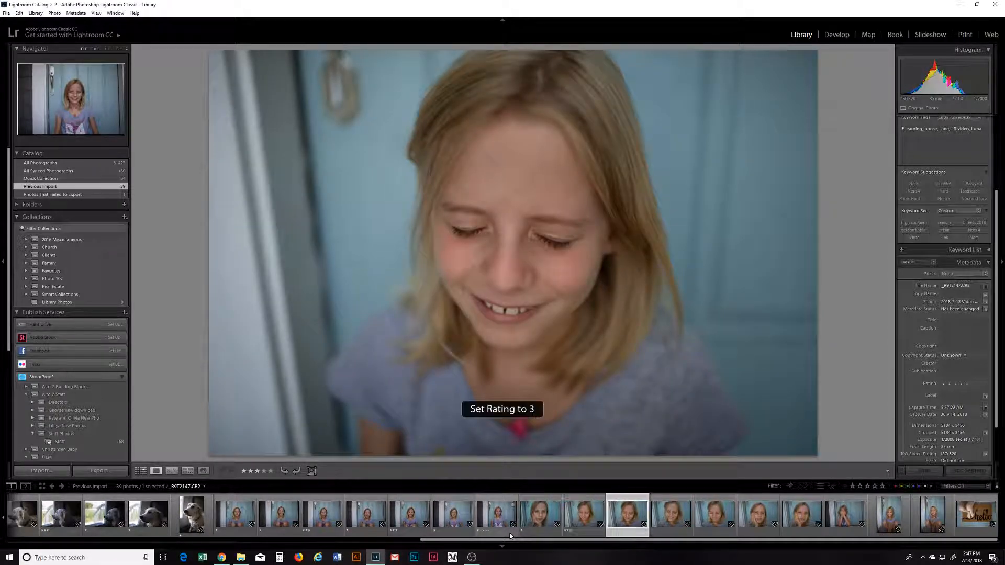
key("1")
key("1")
key("1")
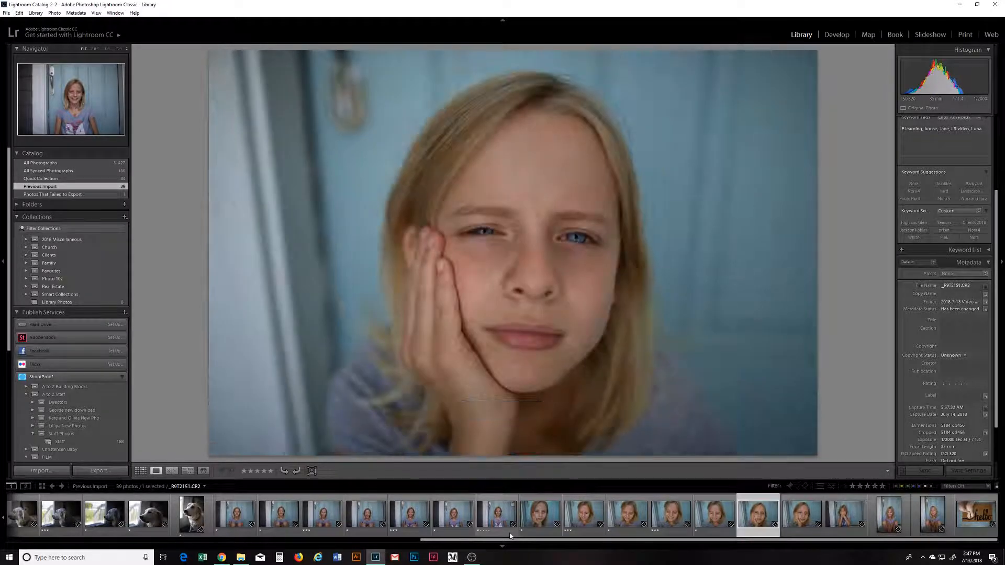
key("1")
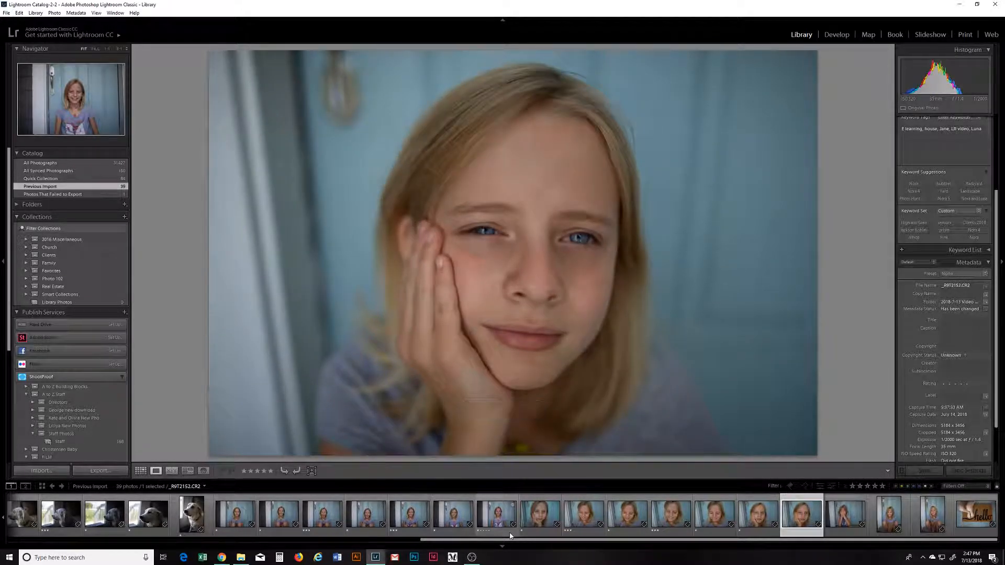
key("1")
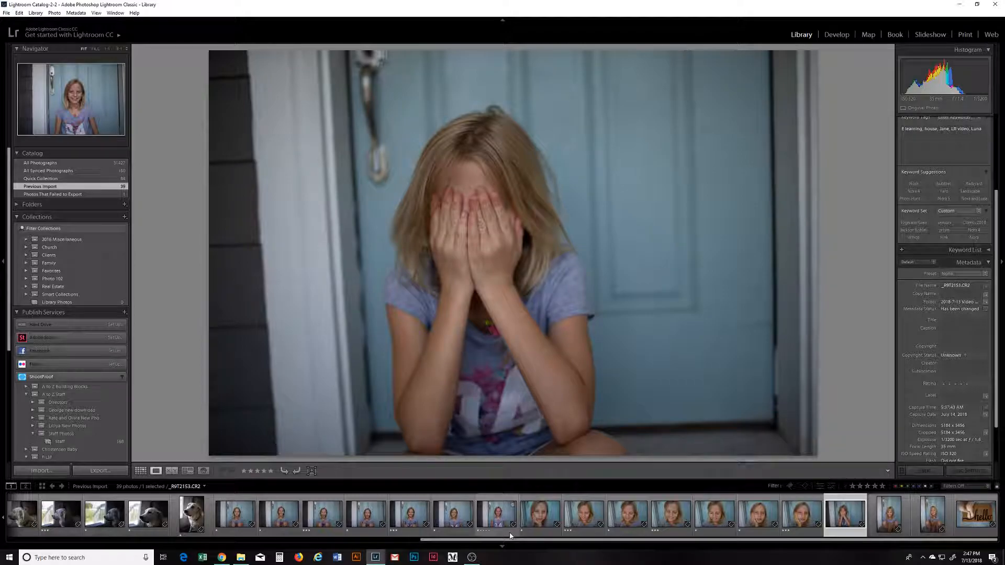
- Rate the last four photos three stars, except one star for the second portrait-format shot, and return to Grid view
key("1")
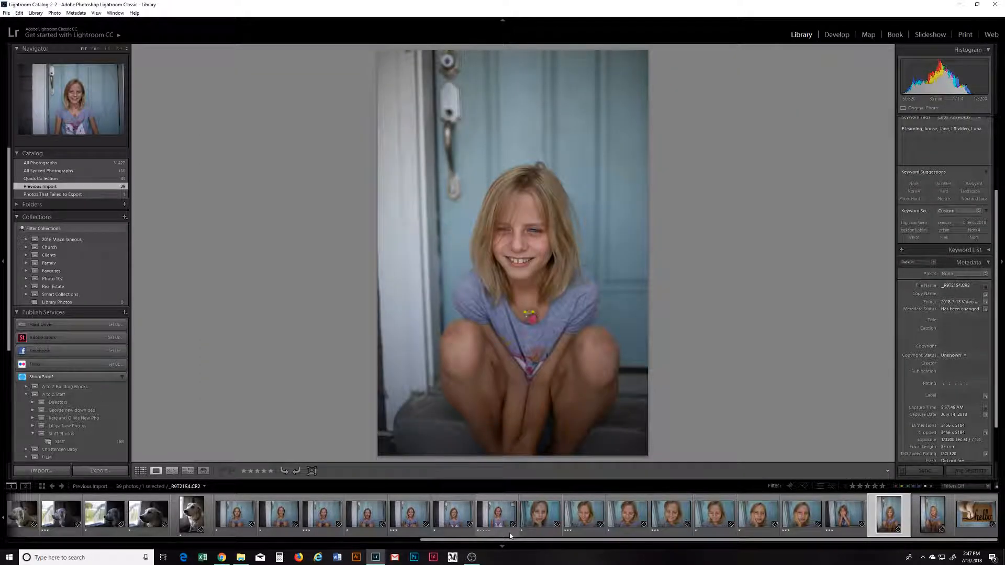
key("1")
key("1")
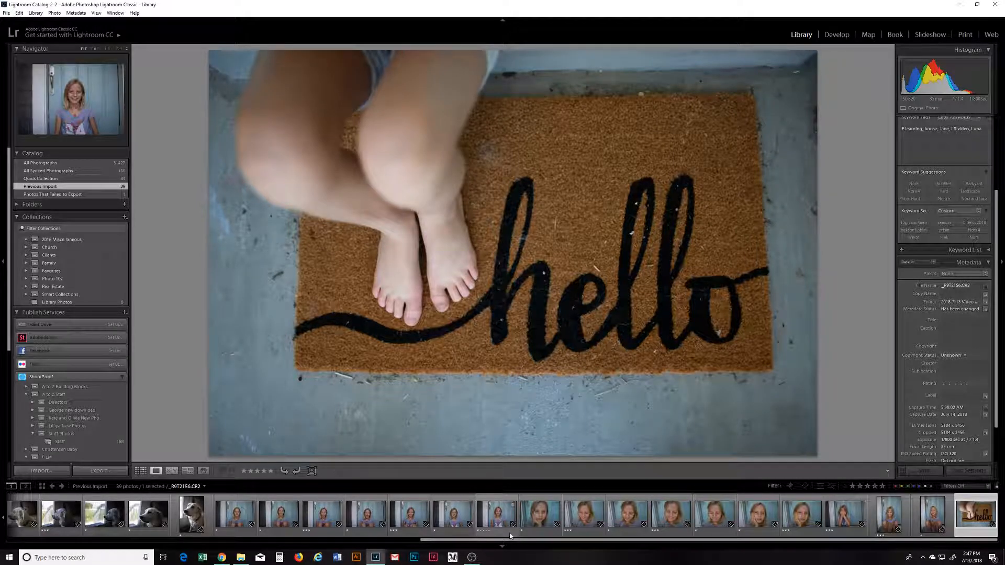
key("3")
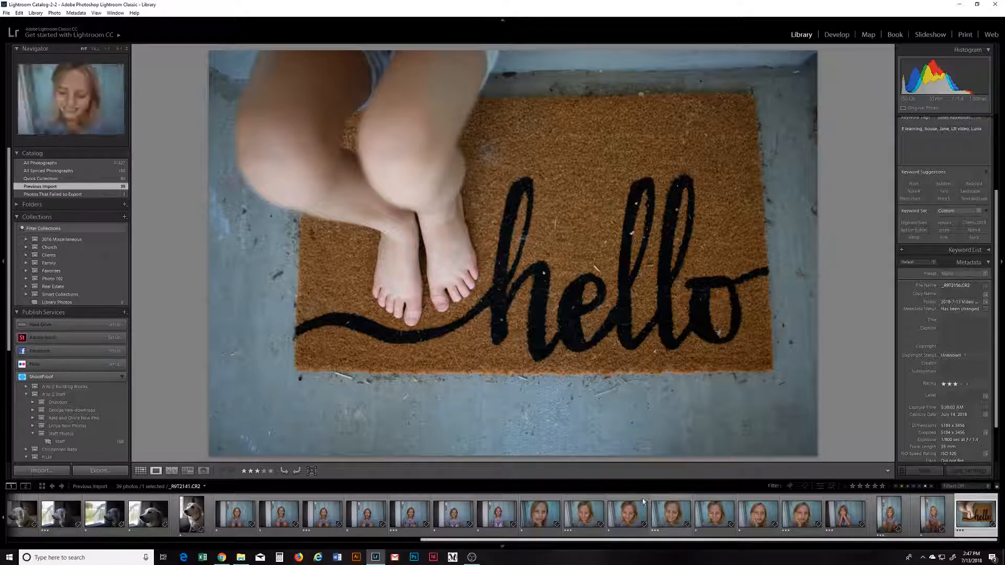
double_click(598, 197)
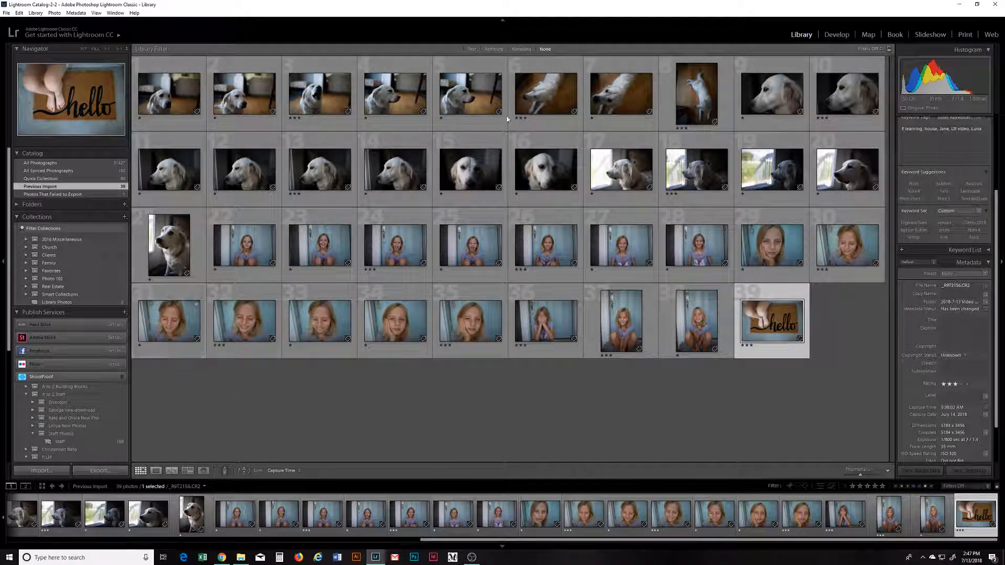
- Filter the imported photos by attribute to show only ratings less than or equal to one star
left_click(494, 49)
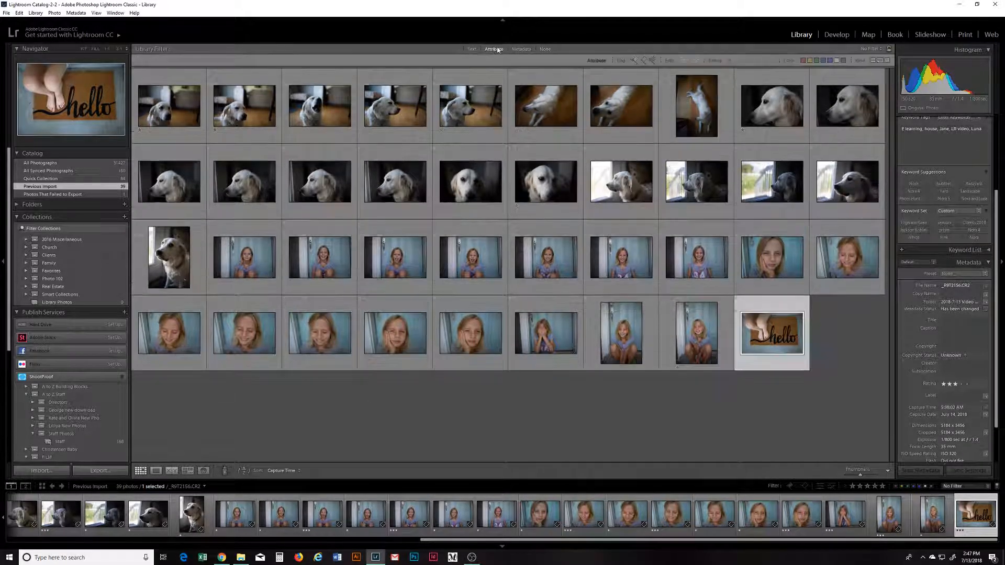
left_click(730, 60)
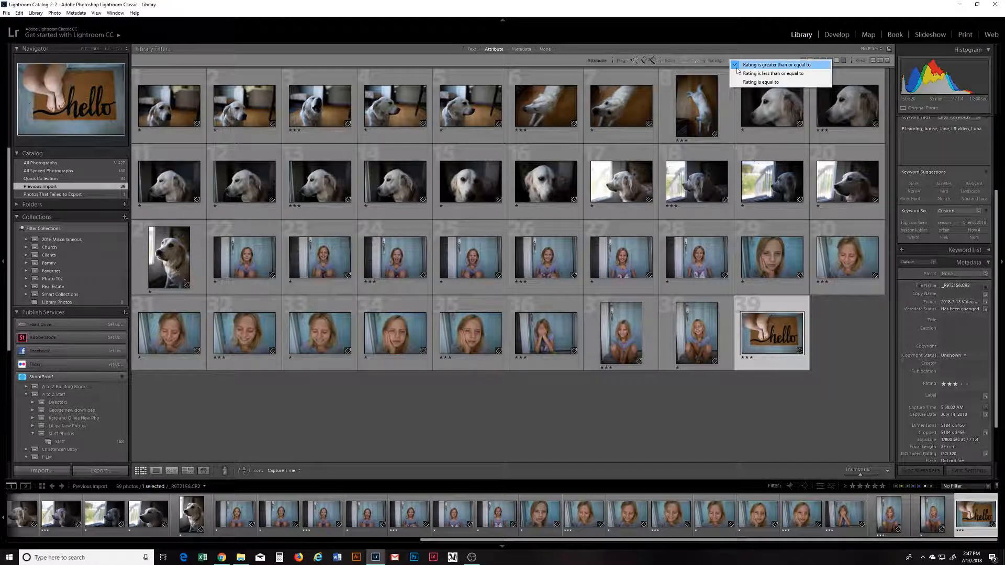
left_click(773, 73)
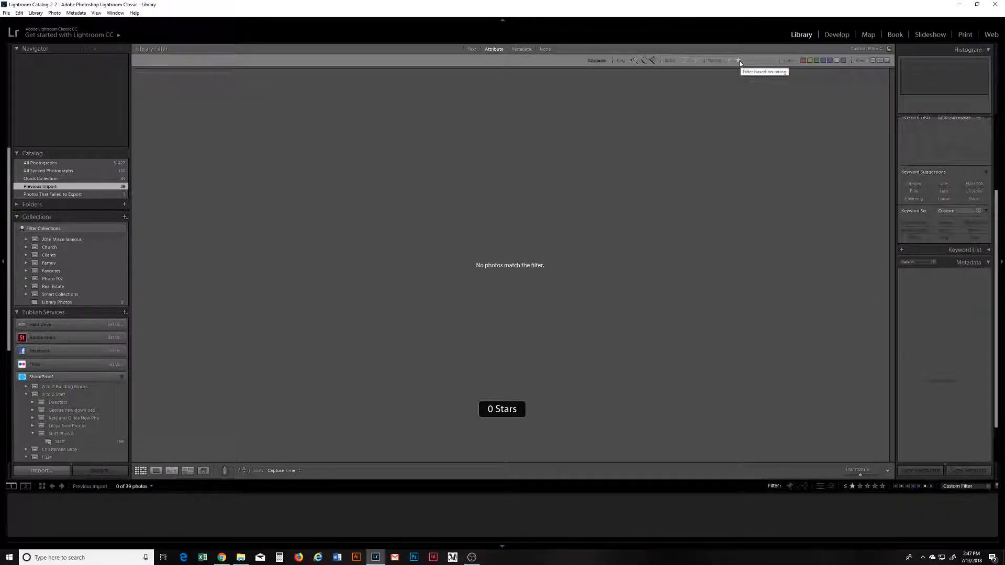
left_click(739, 61)
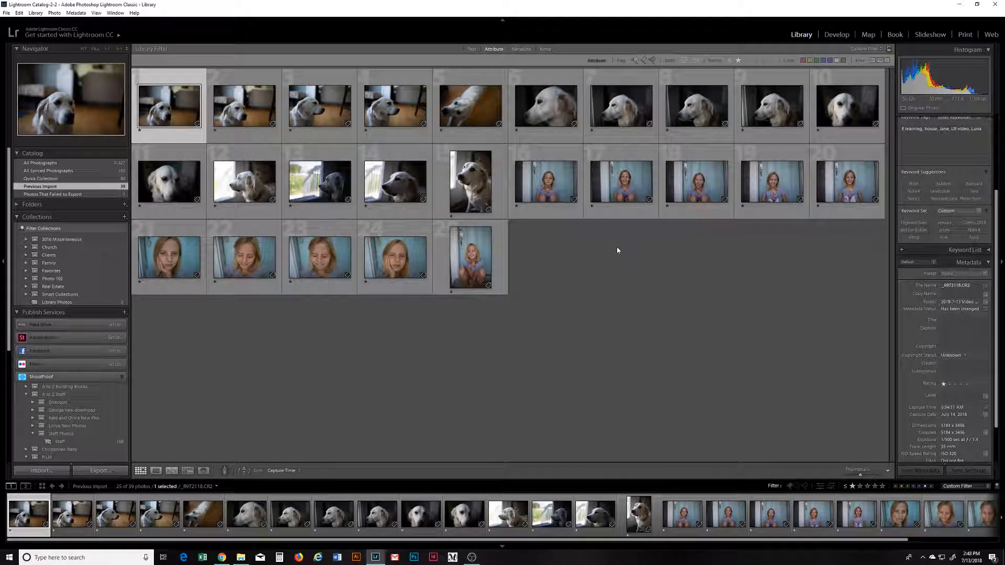
- Select all the filtered one-star photos and delete them from disk
key("ctrl+a")
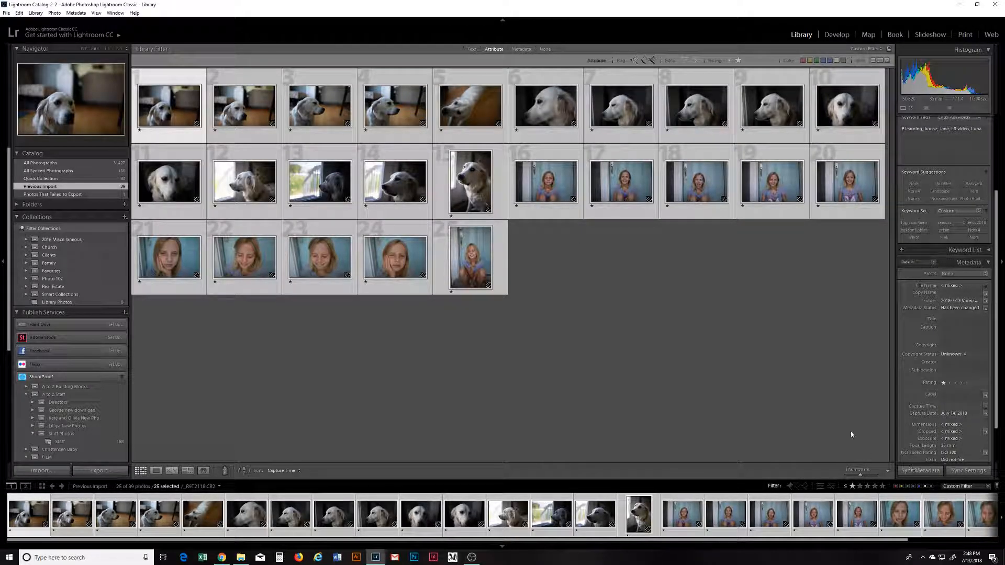
key("Delete")
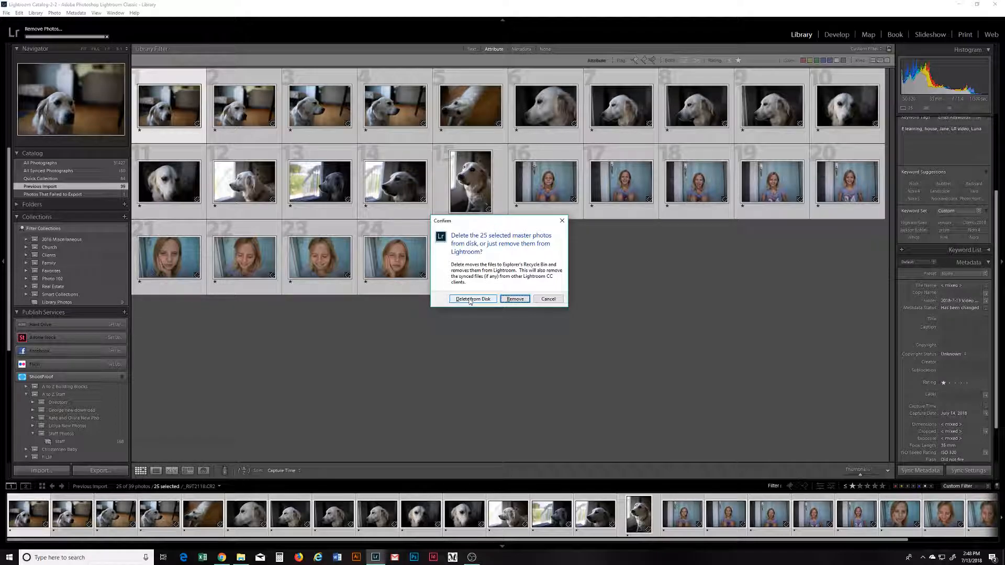
left_click(470, 301)
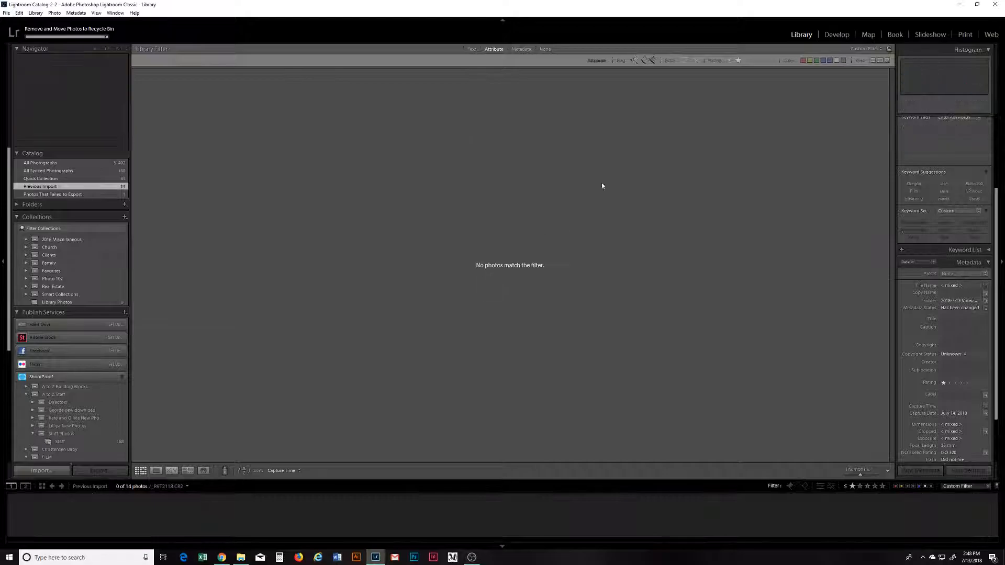
- Change the attribute filter on the imported photos to ratings greater than or equal to three stars
left_click(730, 61)
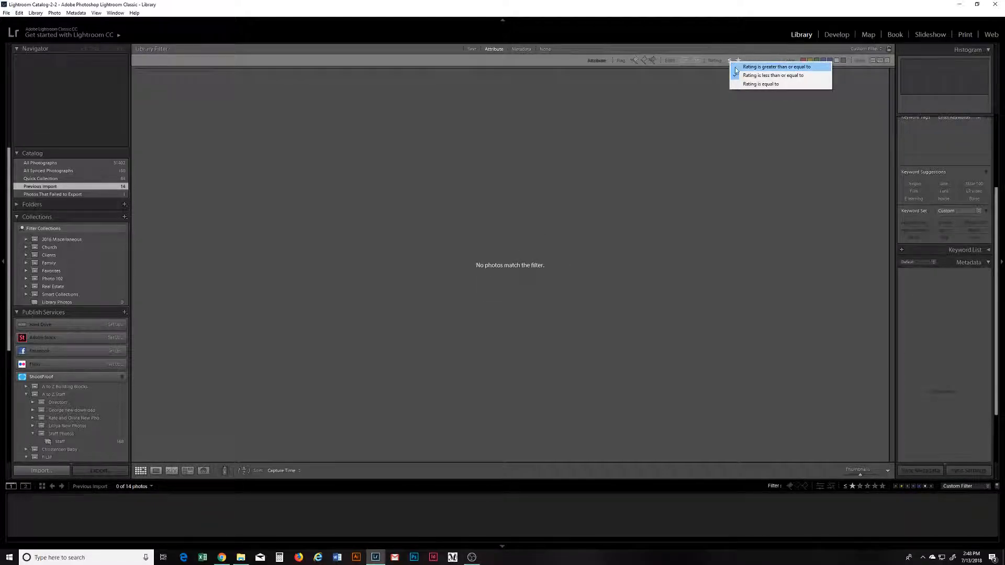
left_click(756, 67)
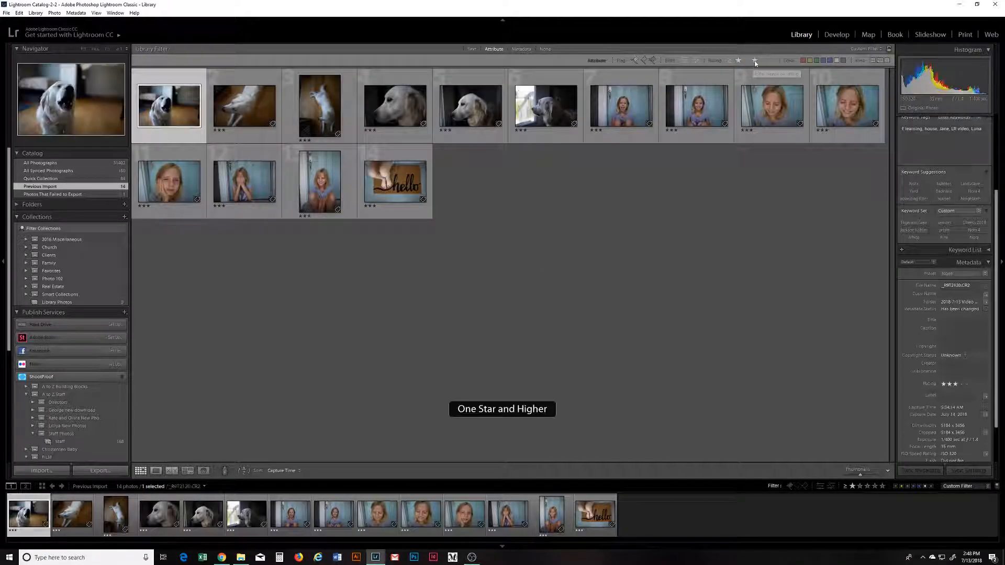
left_click(754, 61)
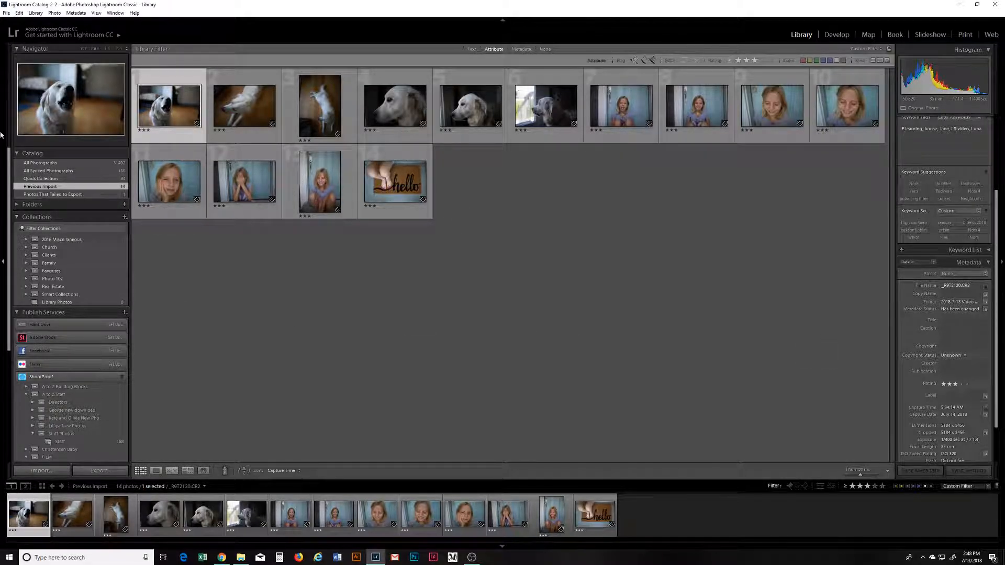
- Show All Photographs in the catalog and browse the grid to see where the newly imported photos sit
left_click(50, 164)
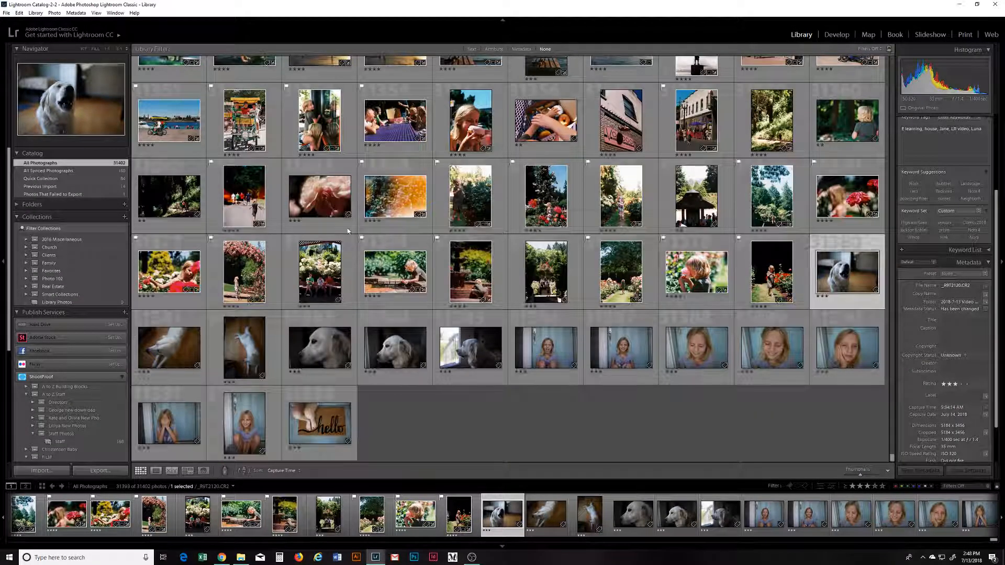
scroll(299, 237, "up", 10)
scroll(299, 237, "up", 5)
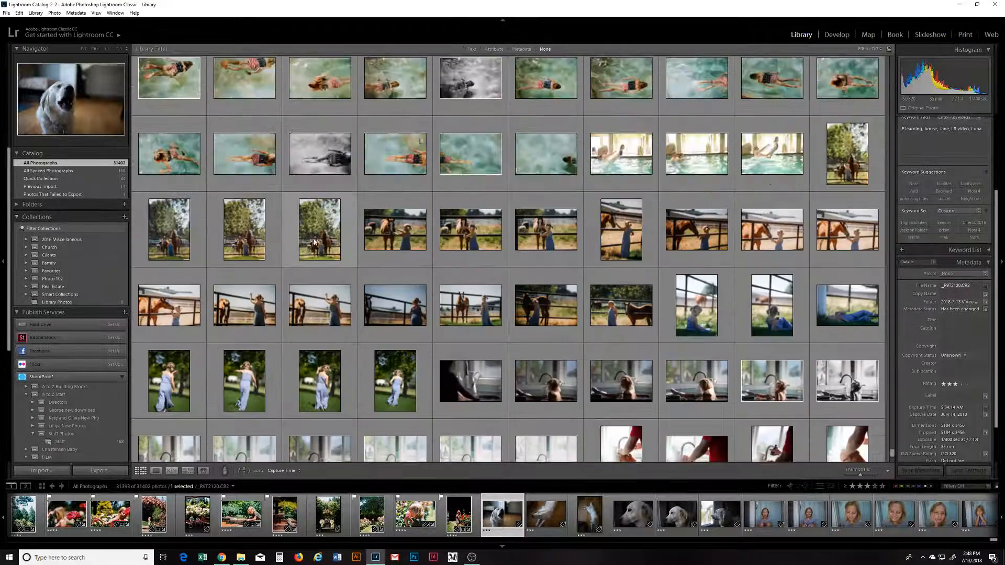
scroll(325, 367, "up", 5)
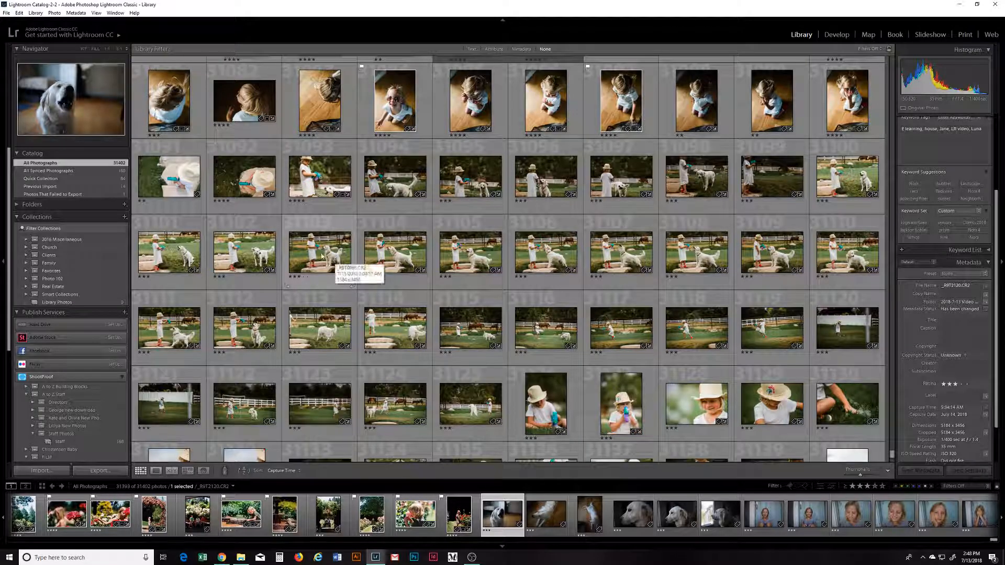
scroll(436, 276, "down", 20)
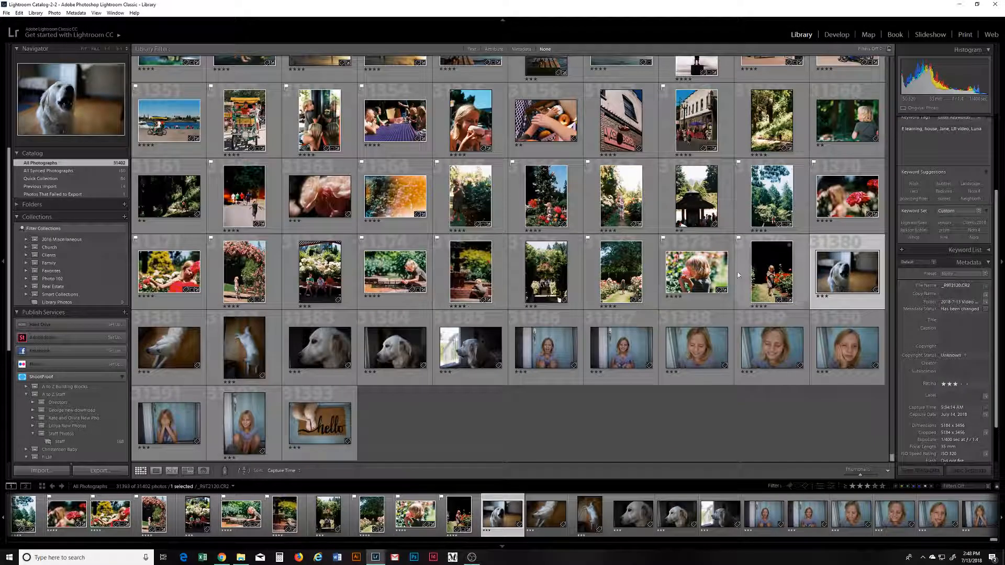
scroll(566, 242, "up", 3)
scroll(567, 240, "down", 3)
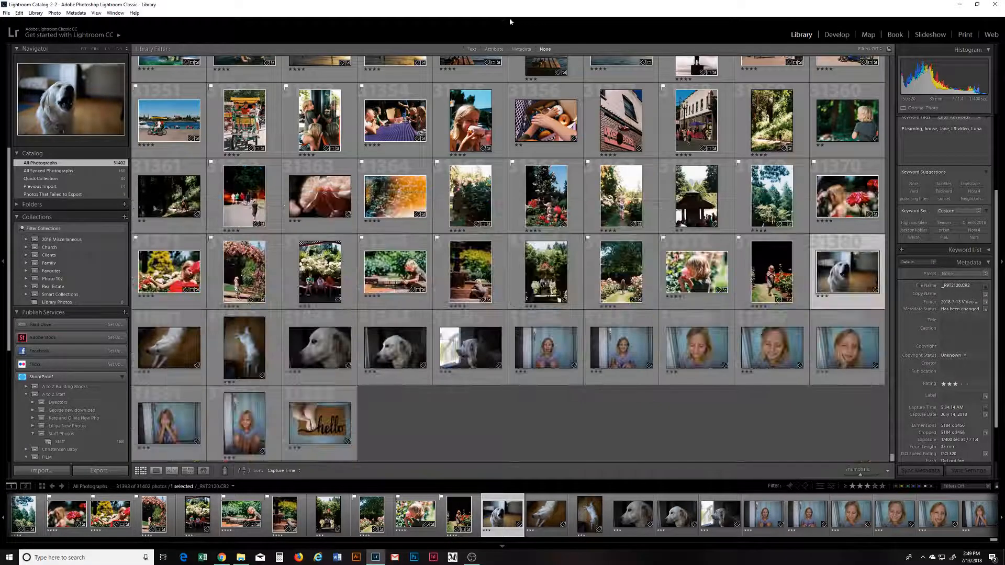
- Filter all photographs by text, searching any searchable field for "Luna" together with the girl's first name
left_click(473, 49)
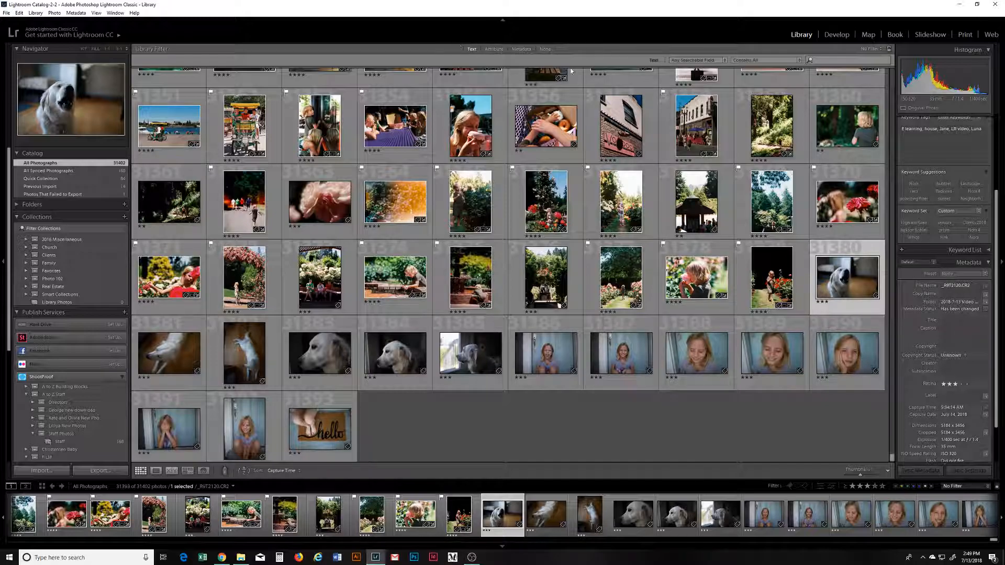
left_click(846, 61)
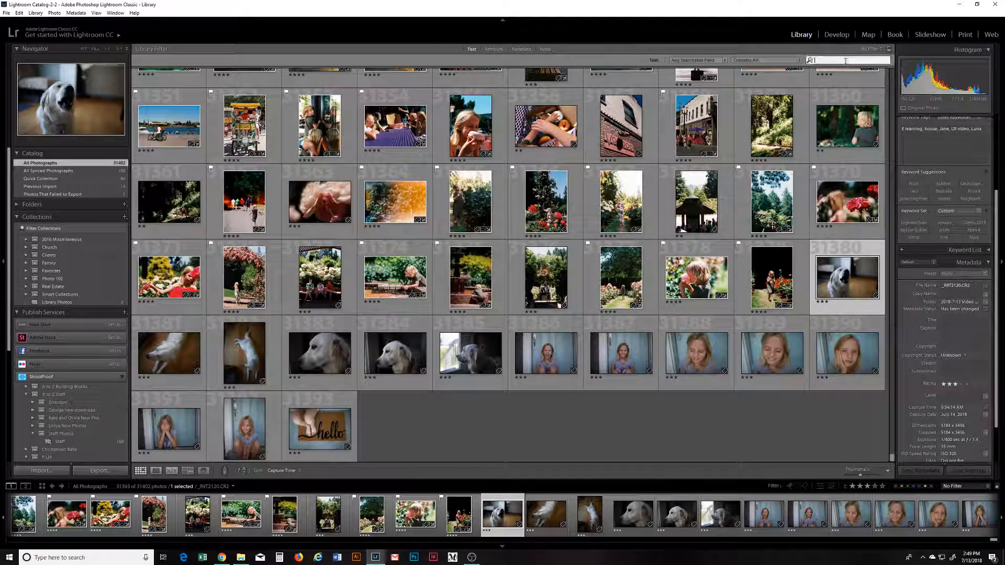
type("Luna, Jane")
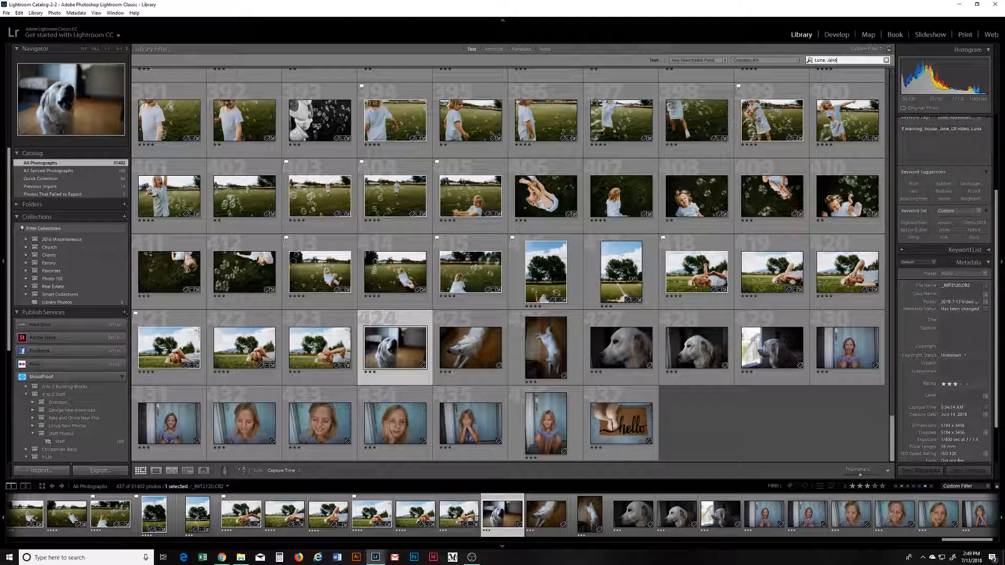
- Shorten the text filter to just "Luna" and look through the matching photos
key("BackSpace")
key("BackSpace")
key("BackSpace")
key("BackSpace")
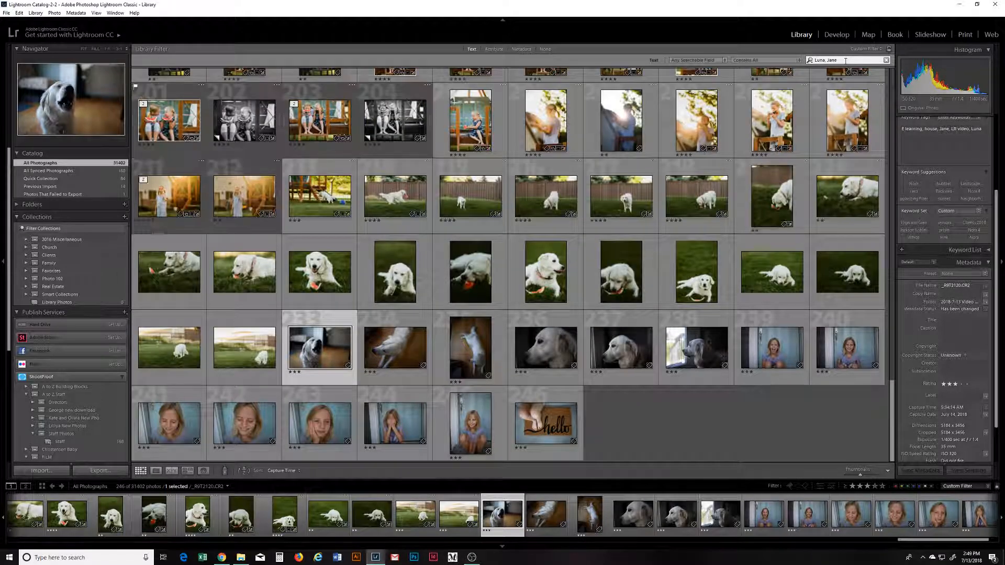
key("BackSpace")
key("BackSpace")
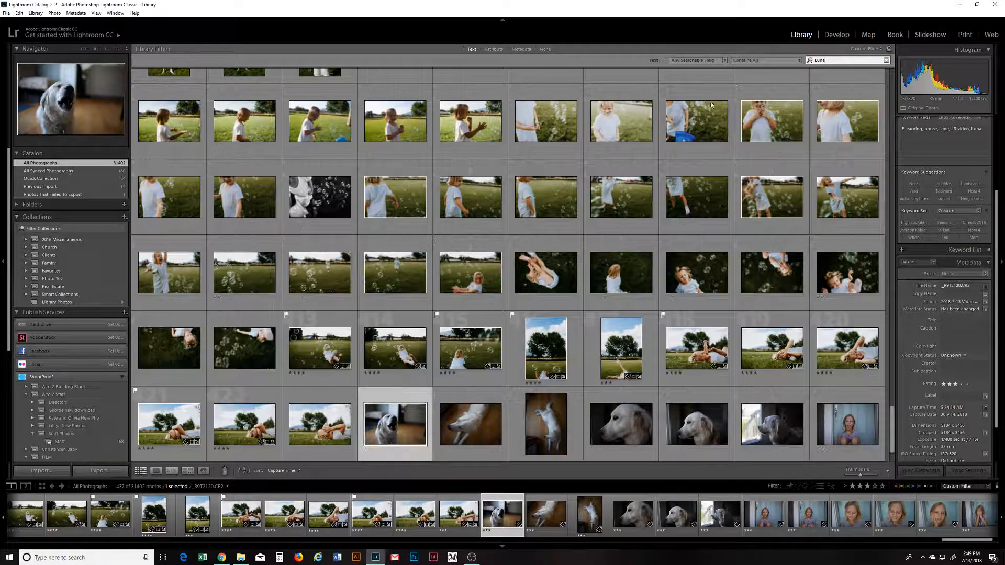
scroll(765, 300, "down", 2)
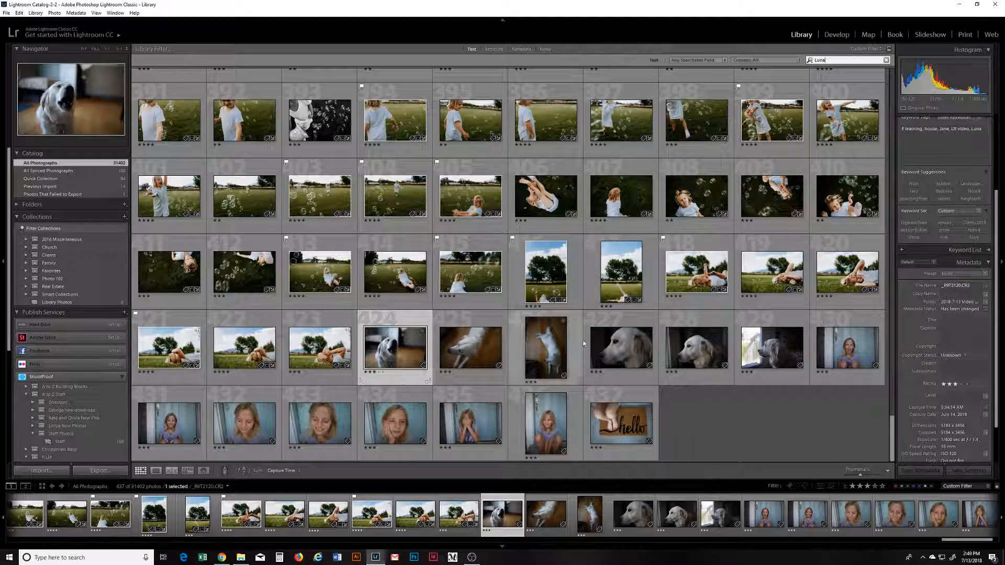
- Open the three-star side-profile photo of the dog in the Develop module and preview the available presets
double_click(703, 379)
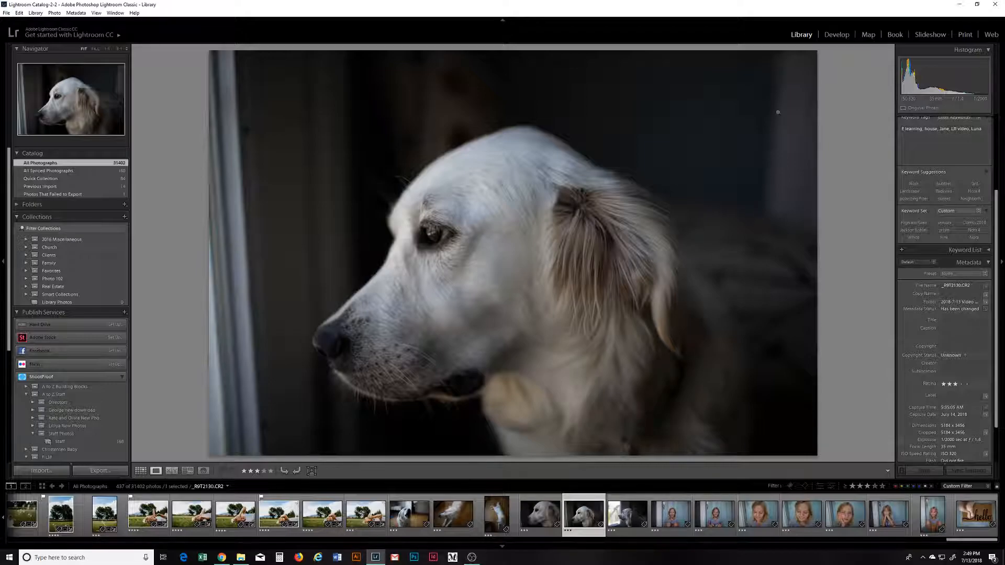
left_click(835, 34)
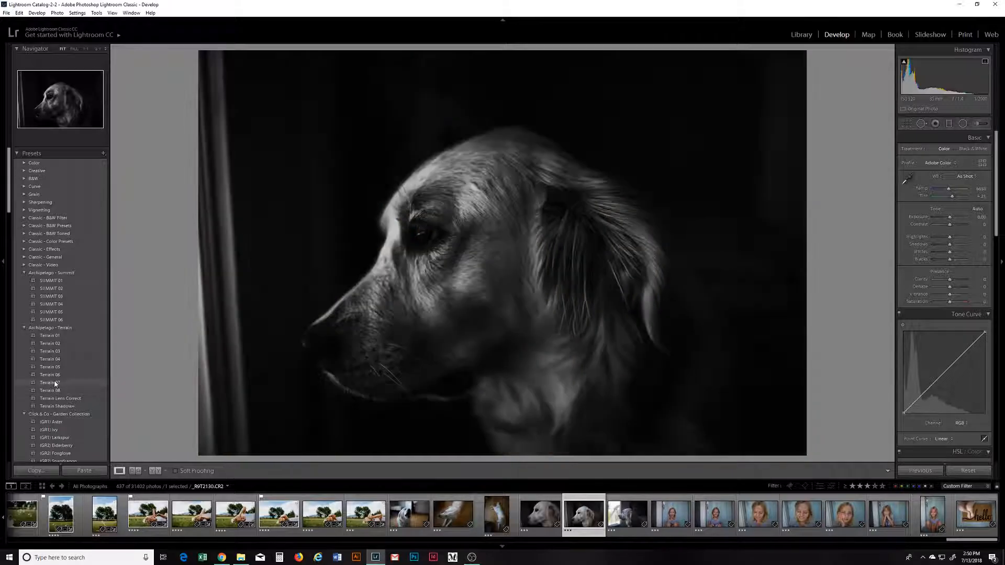
scroll(58, 383, "down", 5)
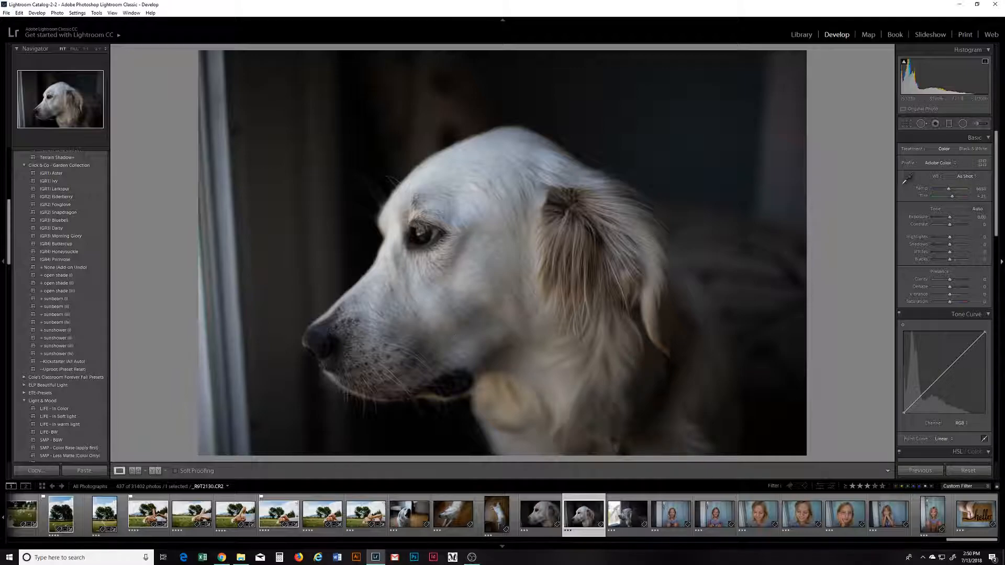
- Set the dog photo's white balance to Auto and apply the Auto tone adjustment
left_click(976, 178)
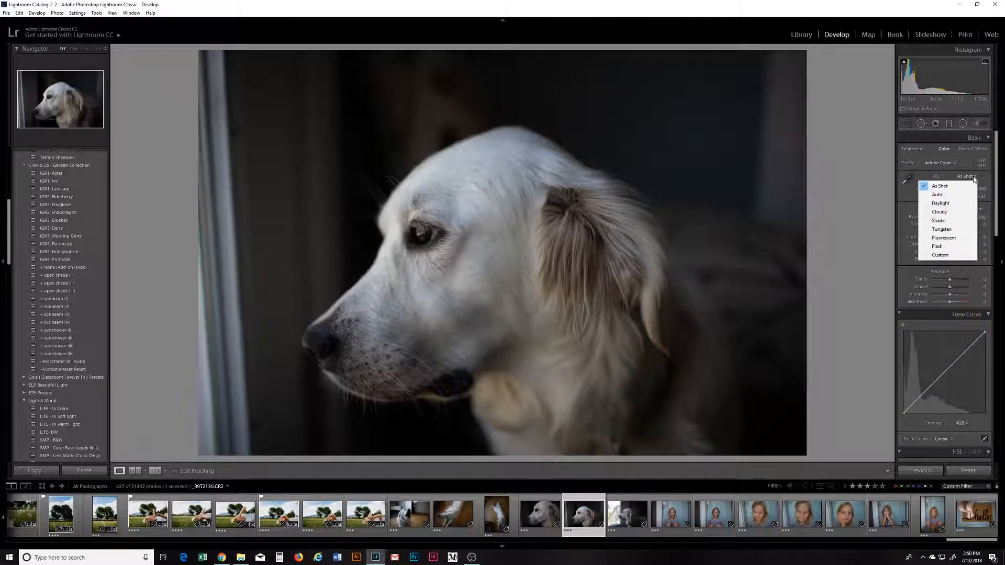
left_click(939, 194)
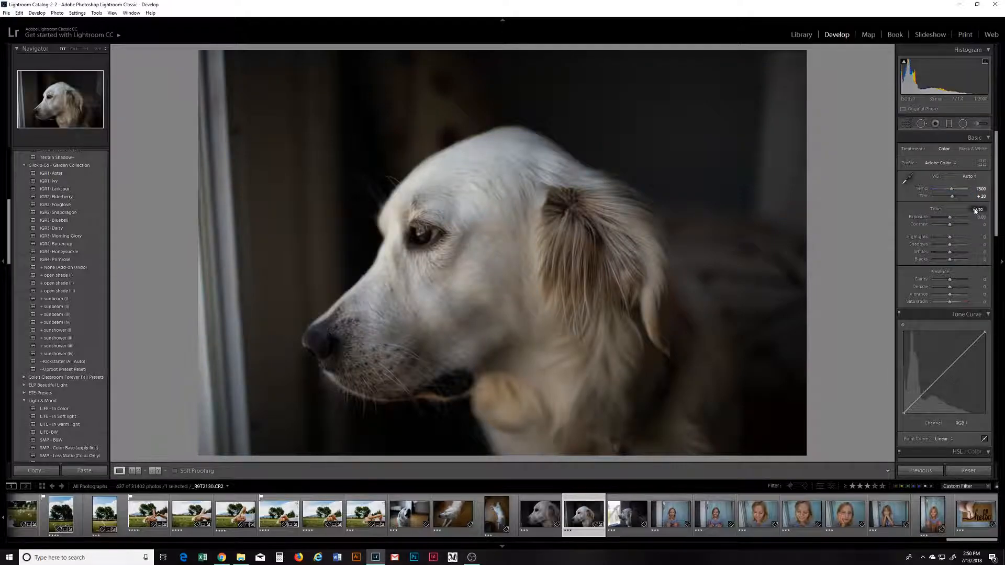
left_click(977, 210)
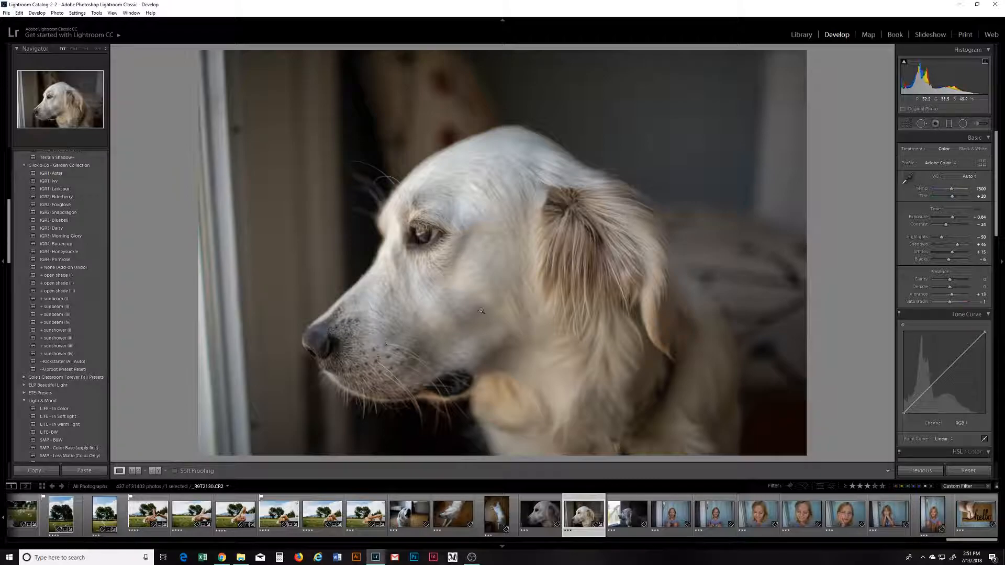
- Compare the dog photo before and after side by side, and reset its develop settings in the single view
left_click(157, 472)
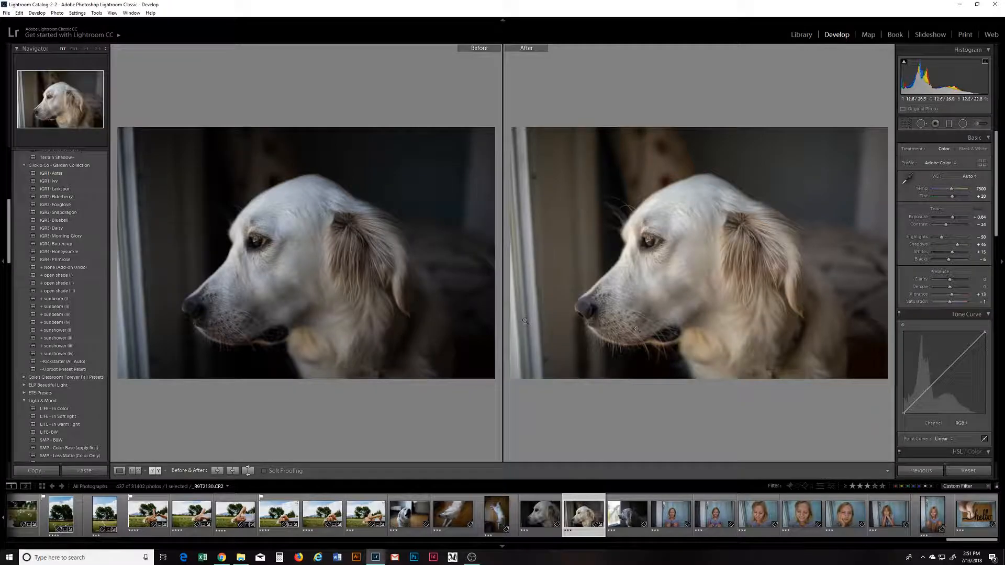
left_click(116, 474)
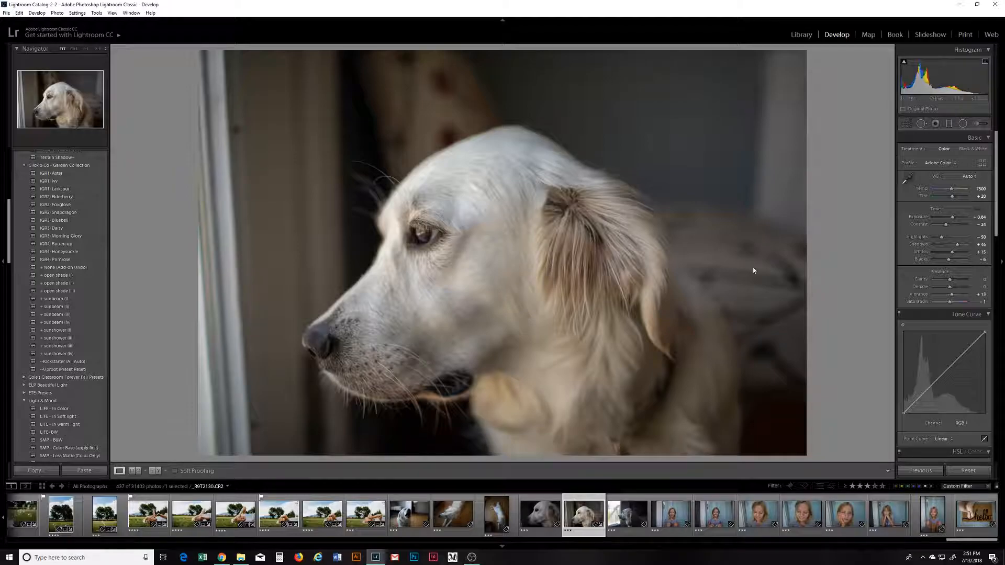
left_click(967, 472)
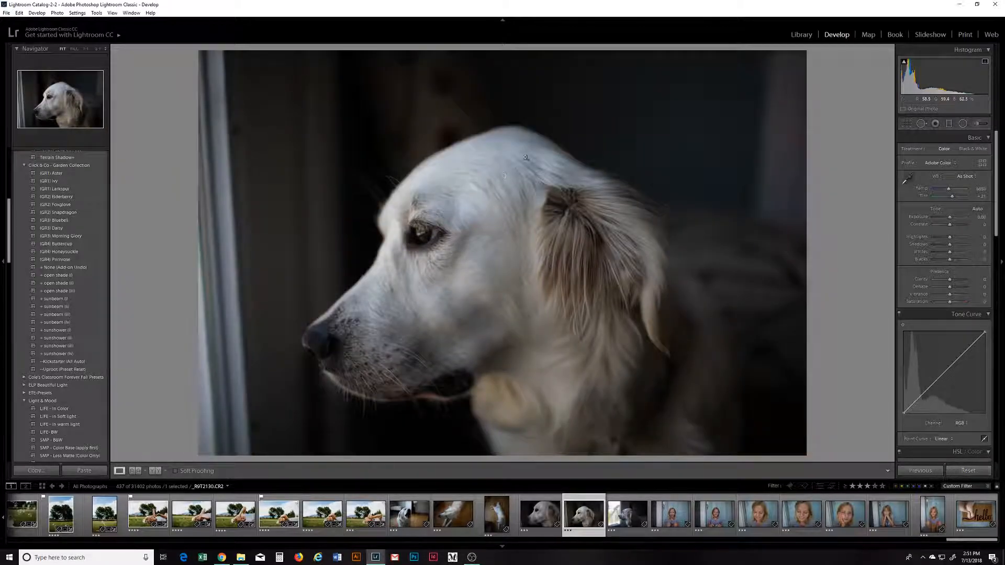
- Crop the dog photo tighter around the head with a 2.77 degree angle, and check the eye up close
left_click(908, 124)
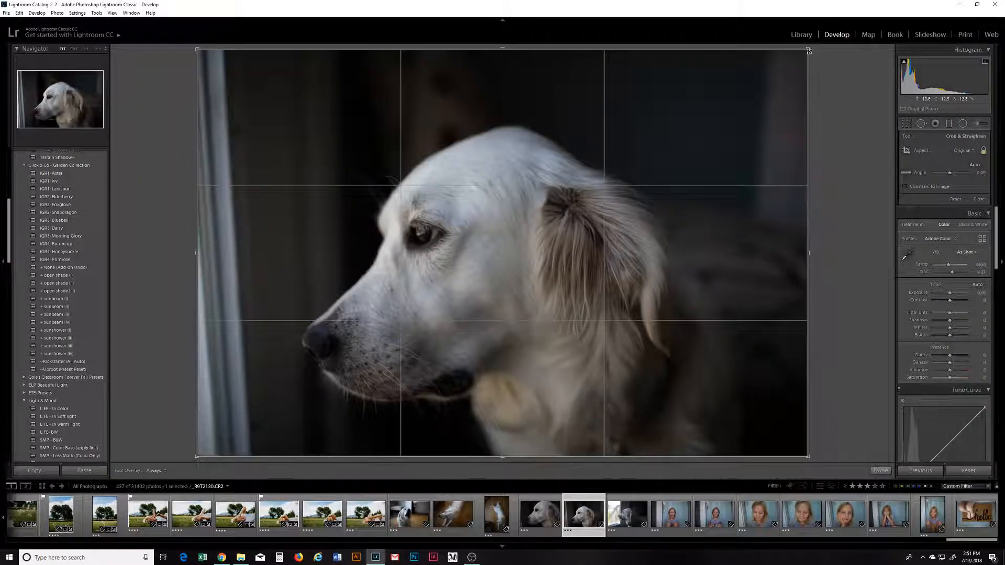
left_click_drag(808, 51, 748, 81)
left_click_drag(622, 200, 595, 186)
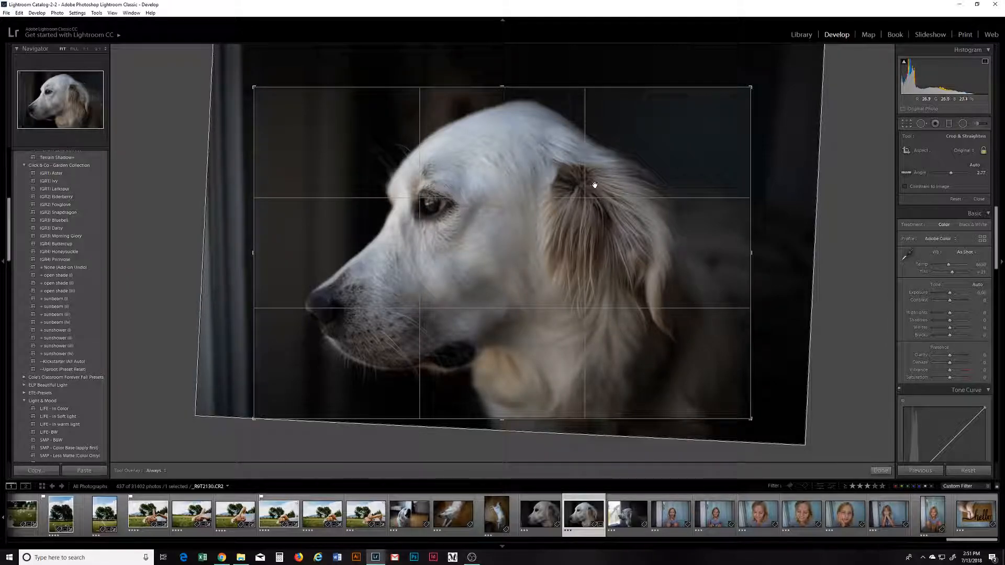
key("Return")
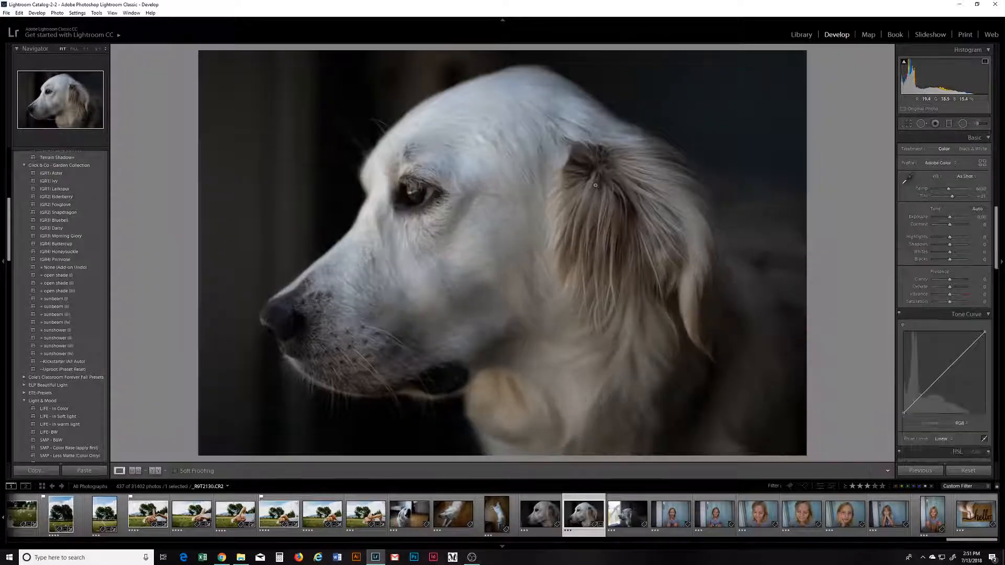
left_click(415, 192)
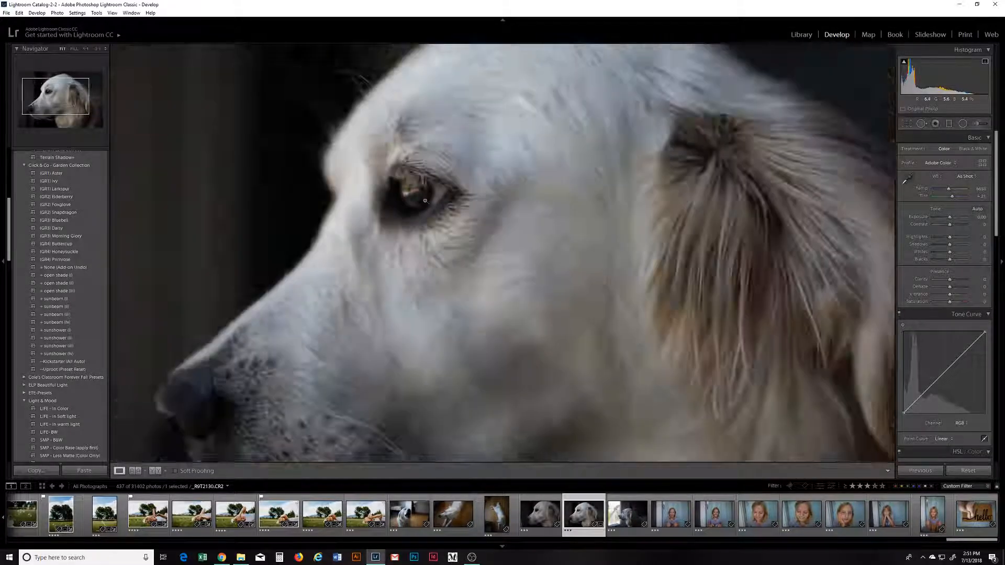
left_click(425, 200)
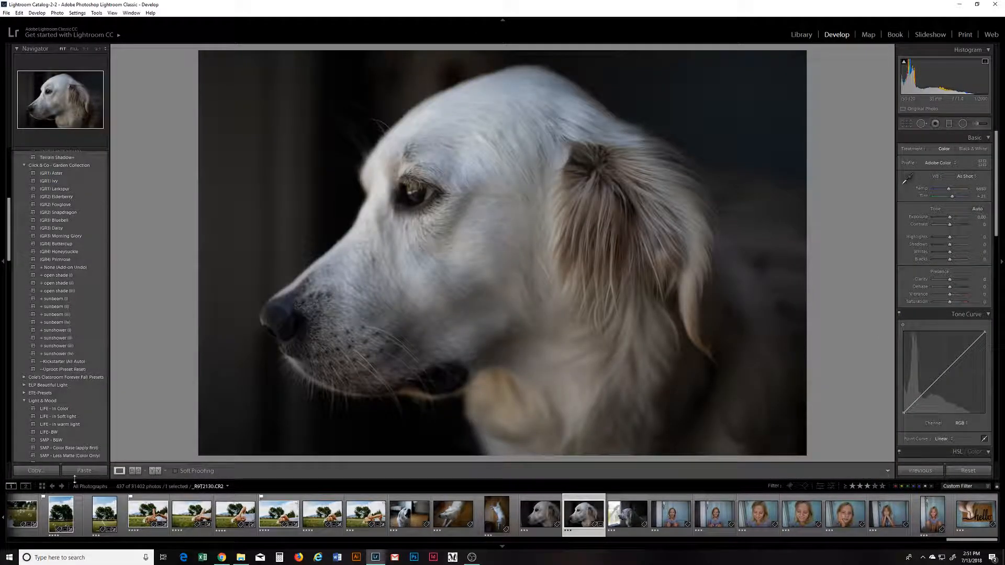
- Apply the preset "1a. Pro 400H +1 CP" from the Mastin Labs Fujicolor Pushed - Canon set to the dog photo
scroll(68, 377, "down", 5)
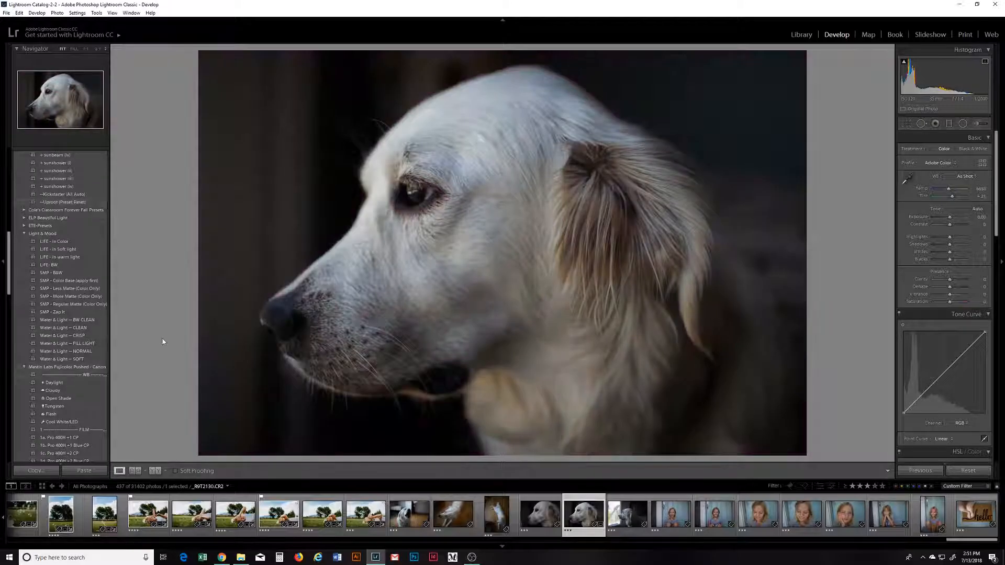
scroll(66, 385, "down", 5)
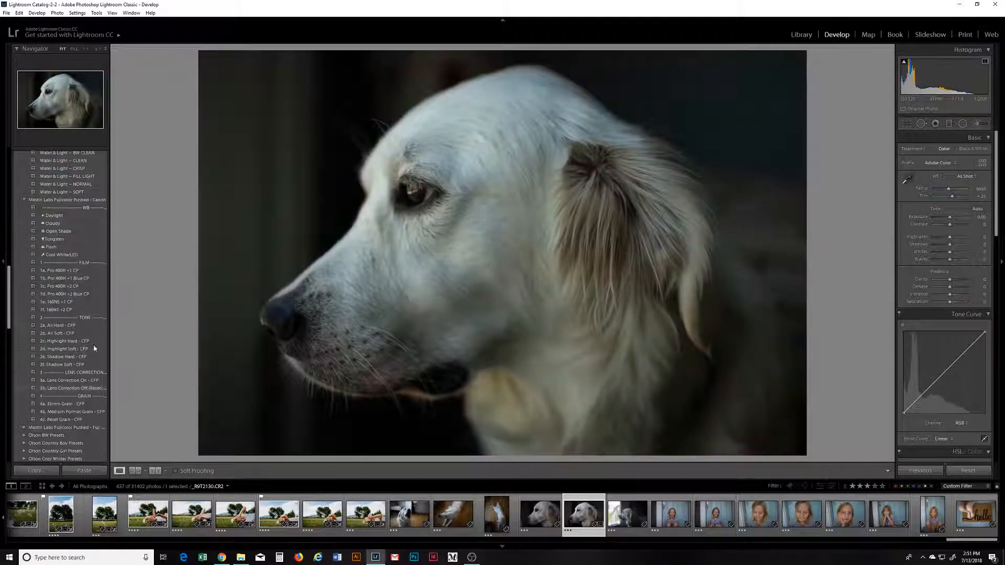
left_click(59, 271)
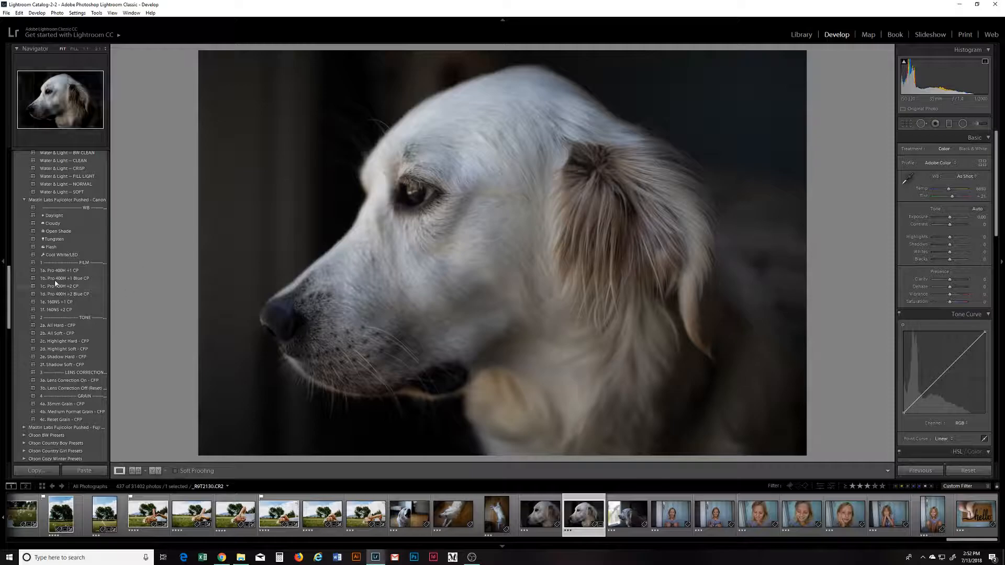
left_click(58, 271)
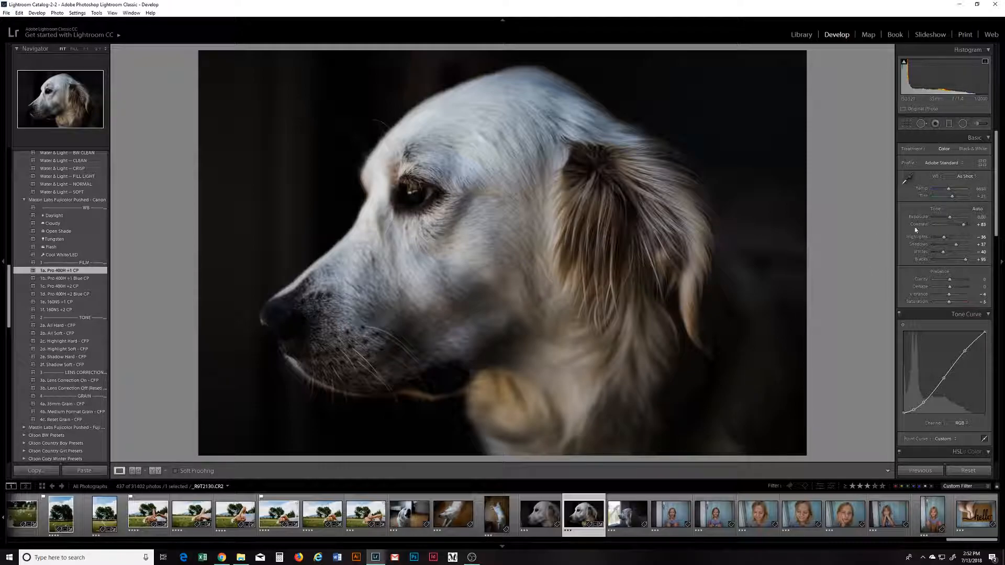
- Set Contrast to +33, Highlights to -17, Whites to -24, Blacks to +100 and Shadows to -100, and raise Dehaze slightly
left_click_drag(964, 224, 948, 238)
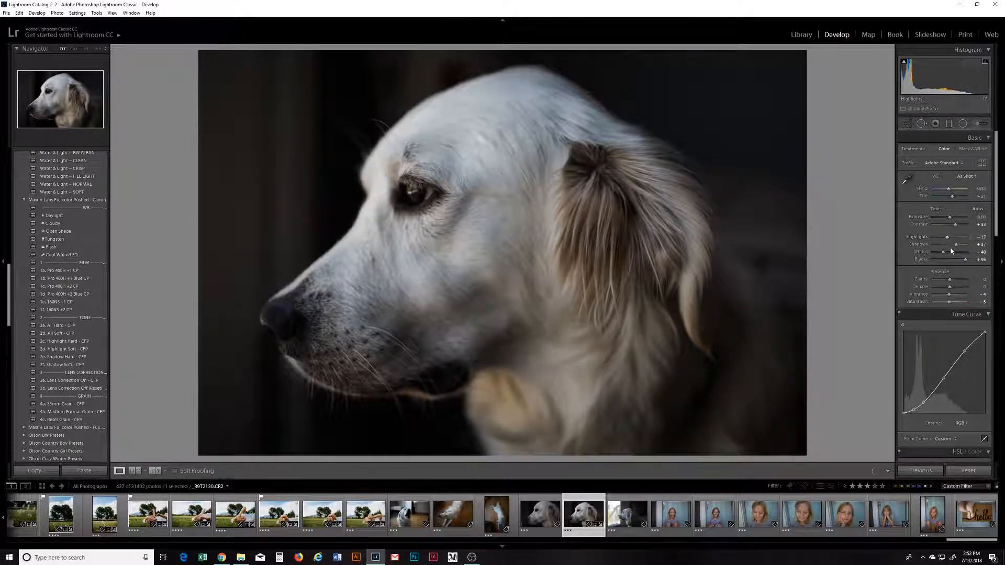
mouse_move(956, 246)
left_mouse_down()
mouse_move(946, 254)
mouse_move(968, 262)
left_mouse_up()
left_click_drag(950, 289, 954, 290)
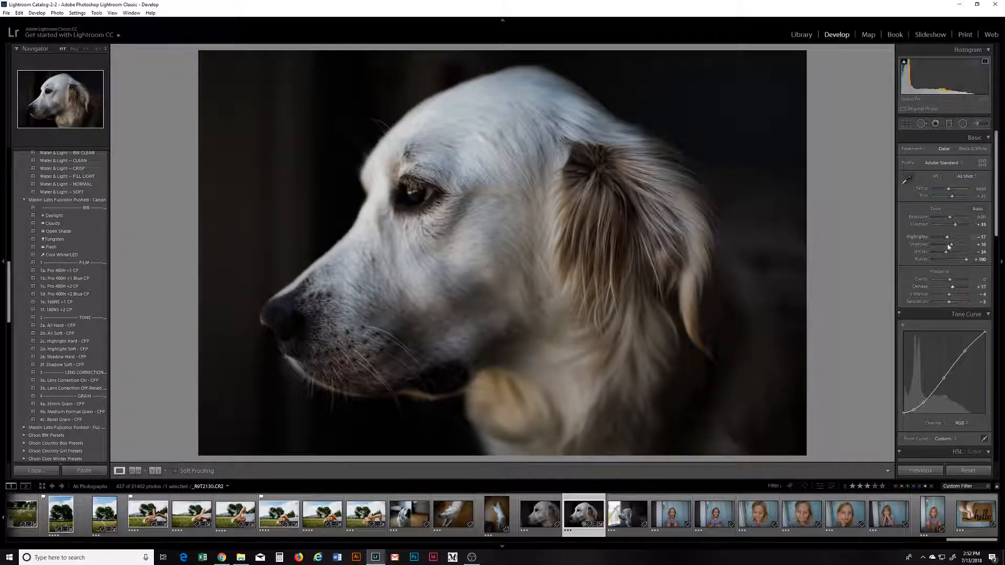
left_click_drag(952, 244, 942, 250)
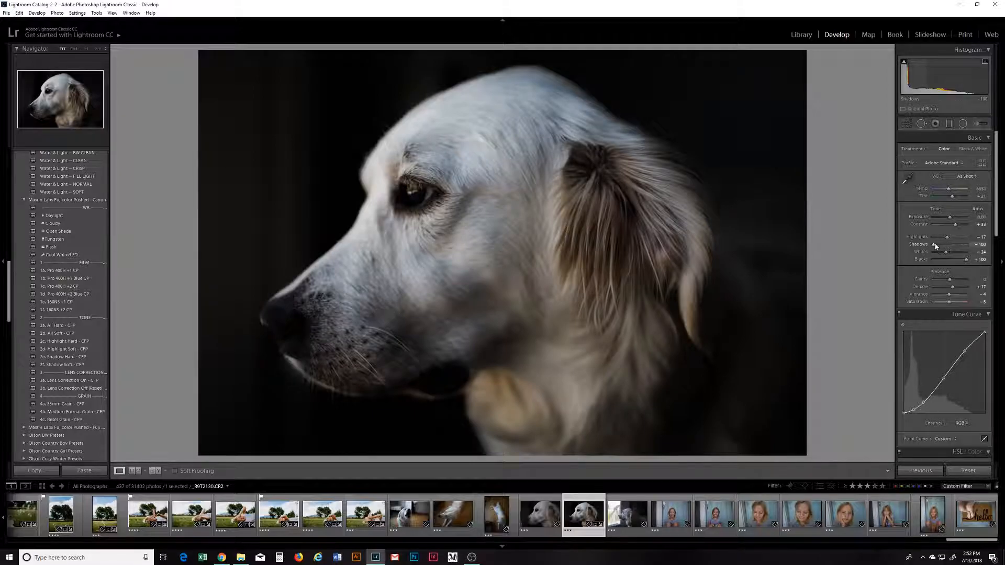
- Set the dog photo's Exposure to -0.48, Highlights to +29, Whites to +26 and Shadows to -100
mouse_move(943, 246)
left_mouse_down()
mouse_move(949, 219)
mouse_move(956, 240)
left_mouse_up()
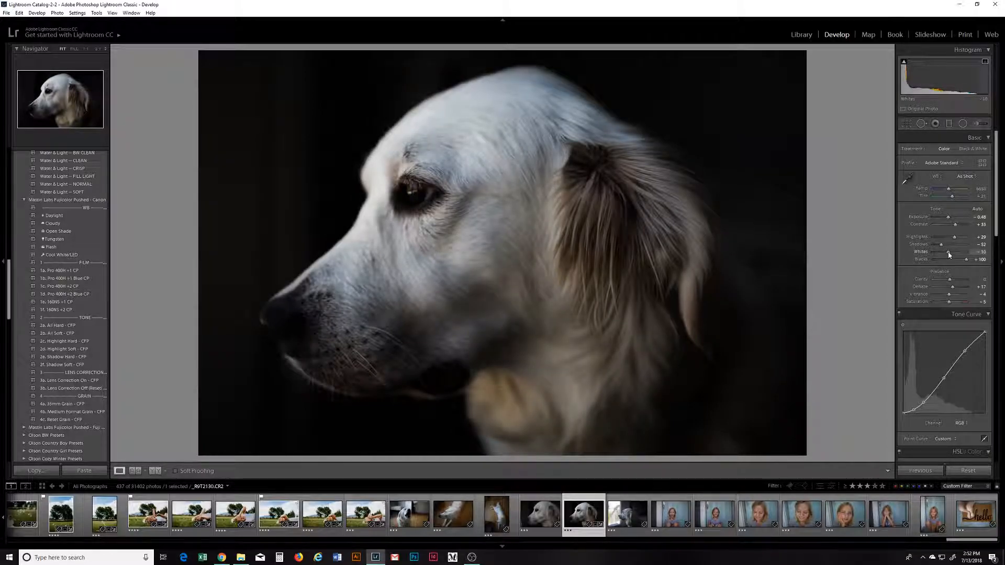
left_click_drag(949, 253, 955, 253)
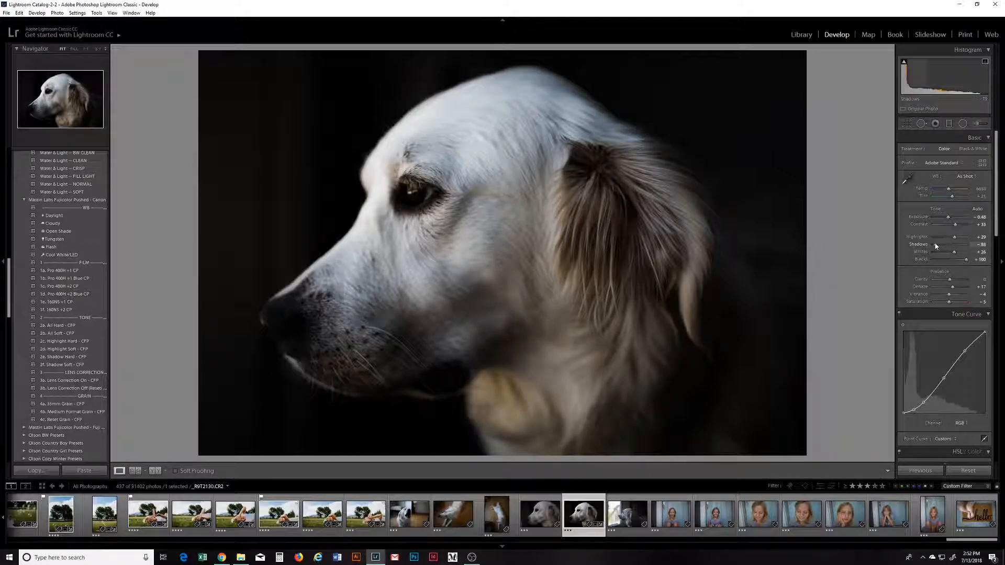
- Darken the background on both sides of the dog with an Adjustment Brush at Exposure -0.87 and Shadows -35
left_click(979, 124)
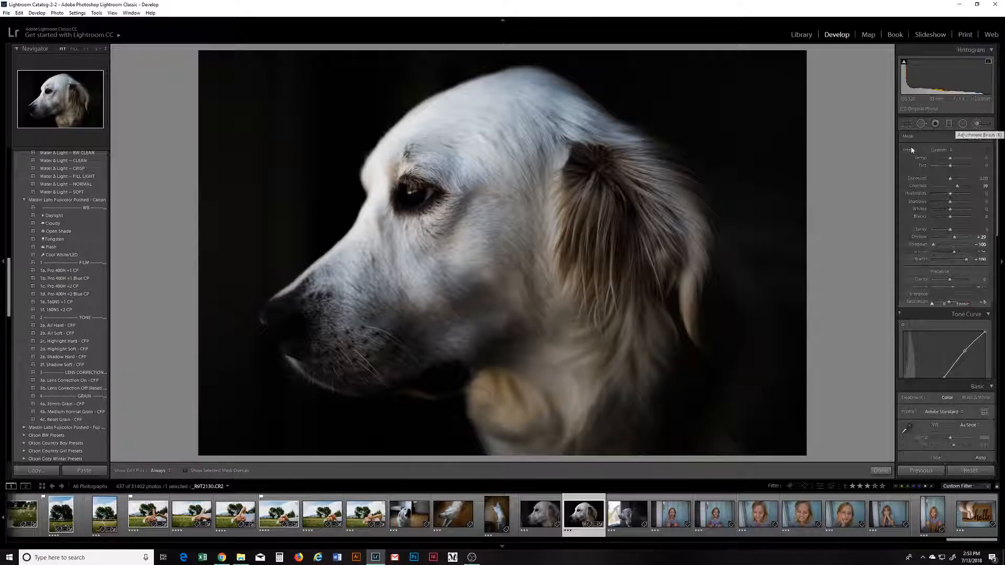
double_click(907, 153)
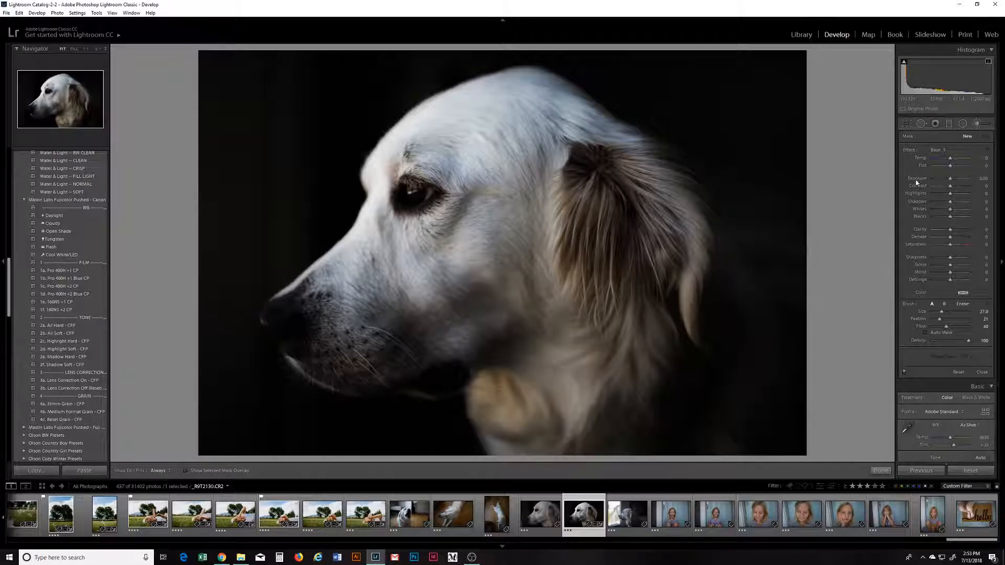
left_click_drag(951, 181, 948, 202)
scroll(714, 137, "down", 6)
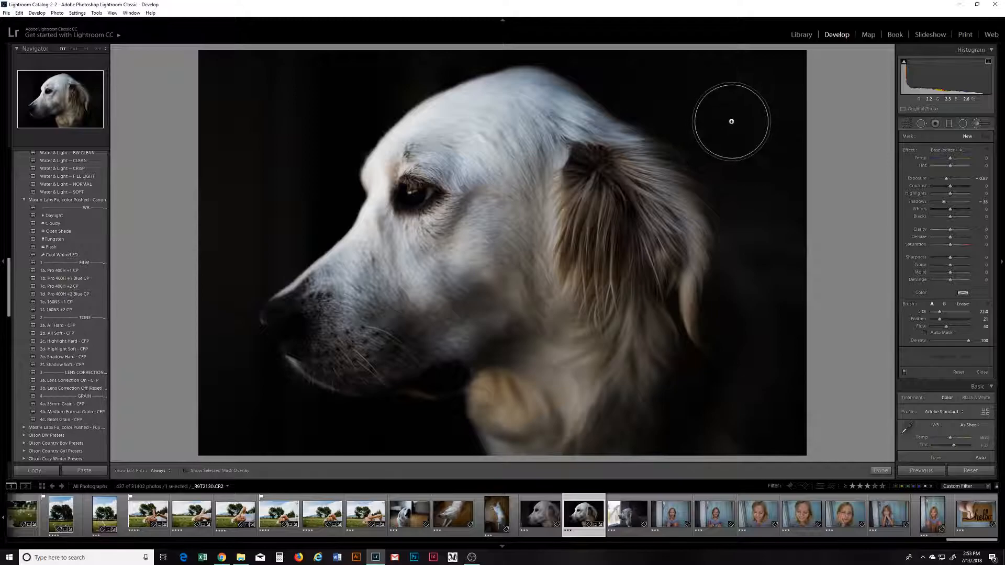
mouse_move(778, 190)
left_mouse_down()
mouse_move(747, 253)
mouse_move(768, 312)
mouse_move(744, 409)
mouse_move(775, 377)
mouse_move(761, 140)
mouse_move(744, 91)
mouse_move(664, 73)
mouse_move(684, 89)
mouse_move(765, 103)
mouse_move(785, 262)
mouse_move(762, 203)
mouse_move(753, 296)
left_mouse_up()
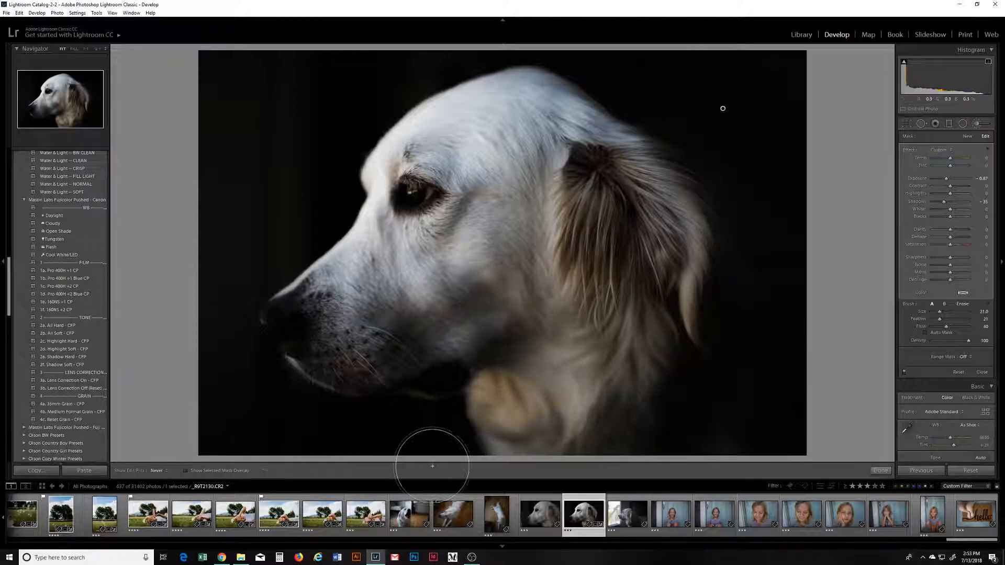
mouse_move(288, 192)
left_mouse_down()
mouse_move(249, 228)
mouse_move(278, 156)
mouse_move(269, 110)
mouse_move(243, 108)
mouse_move(268, 80)
mouse_move(281, 110)
mouse_move(280, 101)
mouse_move(356, 78)
mouse_move(256, 125)
mouse_move(252, 183)
mouse_move(284, 188)
mouse_move(293, 208)
mouse_move(260, 238)
mouse_move(225, 153)
mouse_move(213, 73)
mouse_move(219, 445)
mouse_move(424, 458)
left_mouse_up()
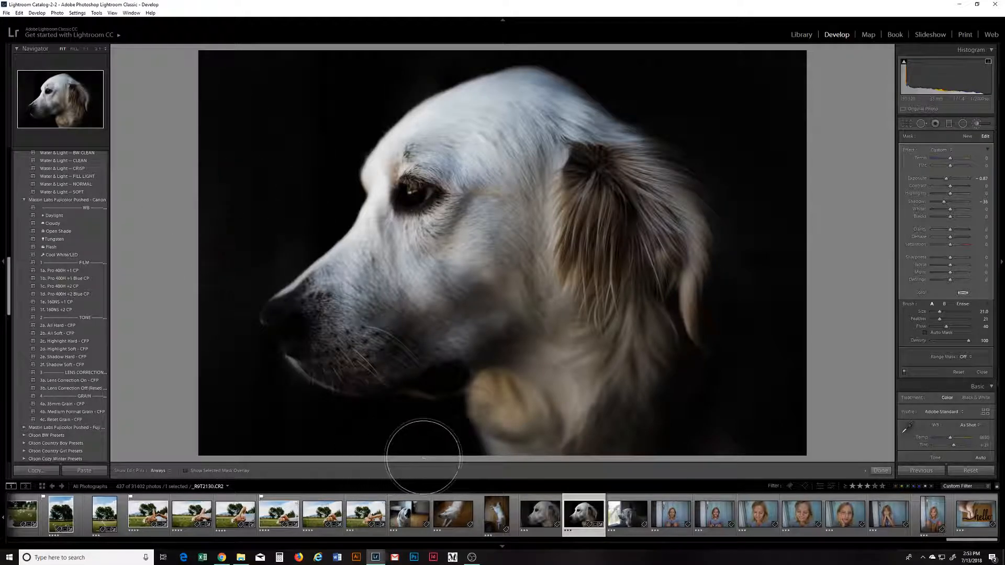
left_click(882, 470)
- Brighten the dog's face and fur with a new, reset Adjustment Brush at Exposure 0.78 and Shadows 28
left_click(977, 123)
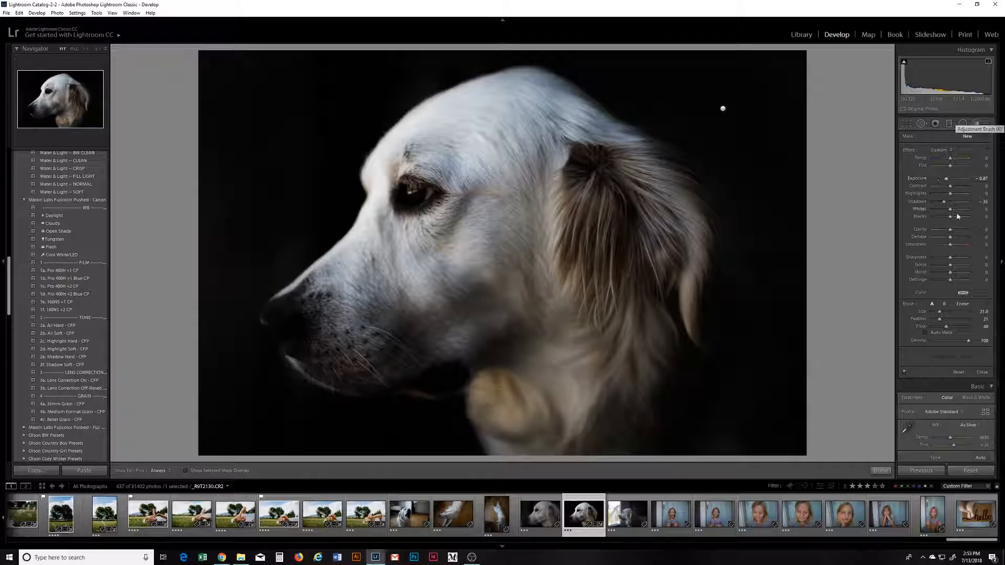
double_click(910, 151)
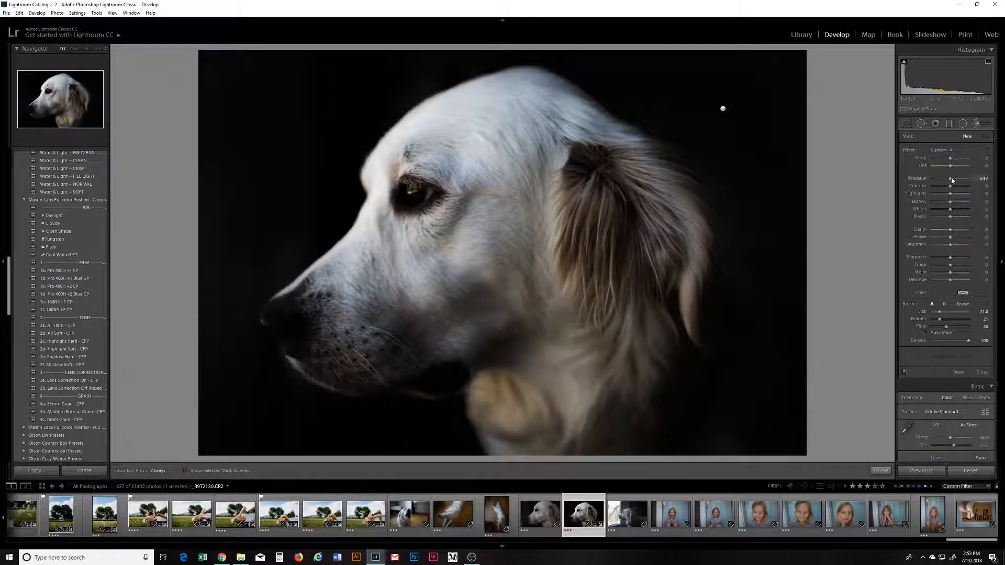
left_click_drag(954, 182, 955, 181)
scroll(589, 276, "up", 1)
mouse_move(576, 221)
left_mouse_down()
mouse_move(564, 357)
mouse_move(576, 427)
mouse_move(539, 388)
mouse_move(528, 423)
mouse_move(638, 432)
mouse_move(720, 489)
mouse_move(681, 427)
mouse_move(727, 450)
mouse_move(618, 295)
mouse_move(630, 295)
mouse_move(610, 165)
mouse_move(380, 251)
mouse_move(336, 309)
mouse_move(375, 312)
mouse_move(341, 322)
mouse_move(338, 357)
mouse_move(473, 355)
mouse_move(288, 321)
mouse_move(307, 324)
mouse_move(299, 321)
mouse_move(360, 292)
mouse_move(538, 318)
mouse_move(586, 394)
mouse_move(577, 243)
mouse_move(560, 229)
mouse_move(543, 124)
mouse_move(567, 140)
mouse_move(543, 108)
mouse_move(624, 188)
mouse_move(651, 325)
mouse_move(492, 355)
mouse_move(467, 334)
mouse_move(420, 343)
mouse_move(480, 340)
mouse_move(441, 324)
mouse_move(524, 278)
left_mouse_up()
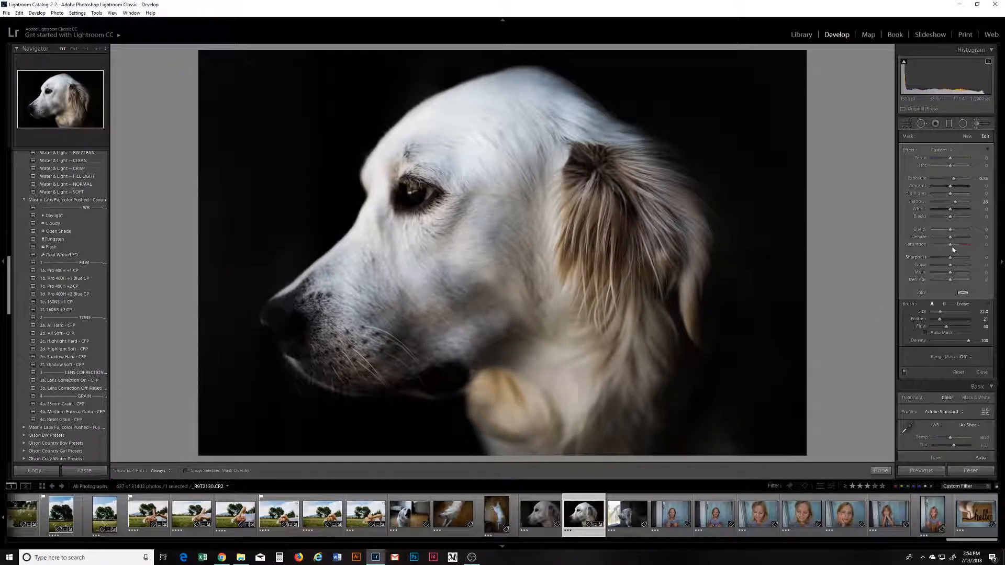
- Refine the brush adjustment on the dog with Shadows 63, Blacks -15, Clarity -13 and Highlights 37
left_click_drag(951, 230, 951, 234)
left_click_drag(961, 206, 950, 234)
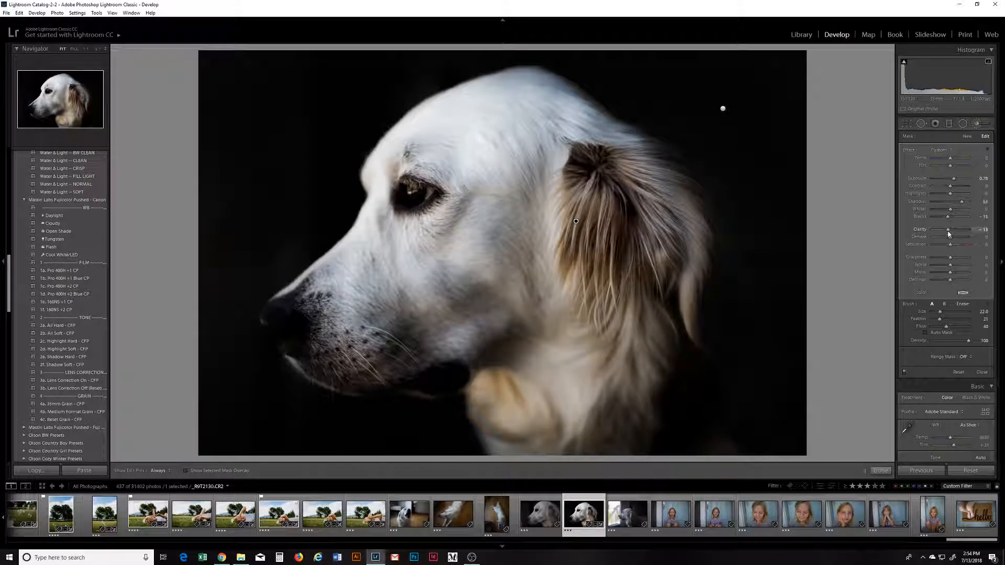
left_click_drag(951, 194, 954, 196)
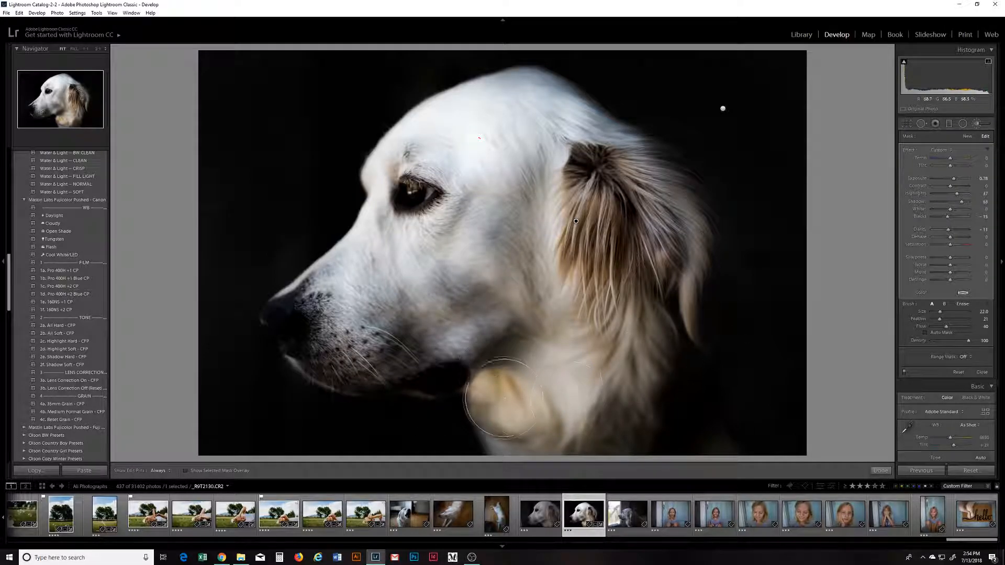
- Crop the photo tighter on the dog's face, leaving dark space in front of its nose
left_click(907, 124)
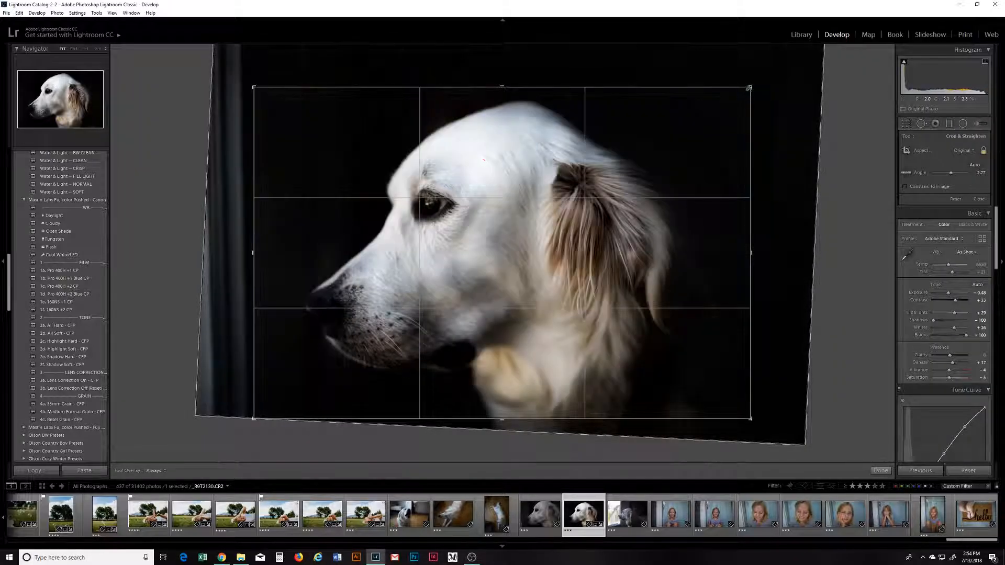
left_click_drag(752, 418, 699, 384)
left_click_drag(581, 311, 637, 292)
key("Return")
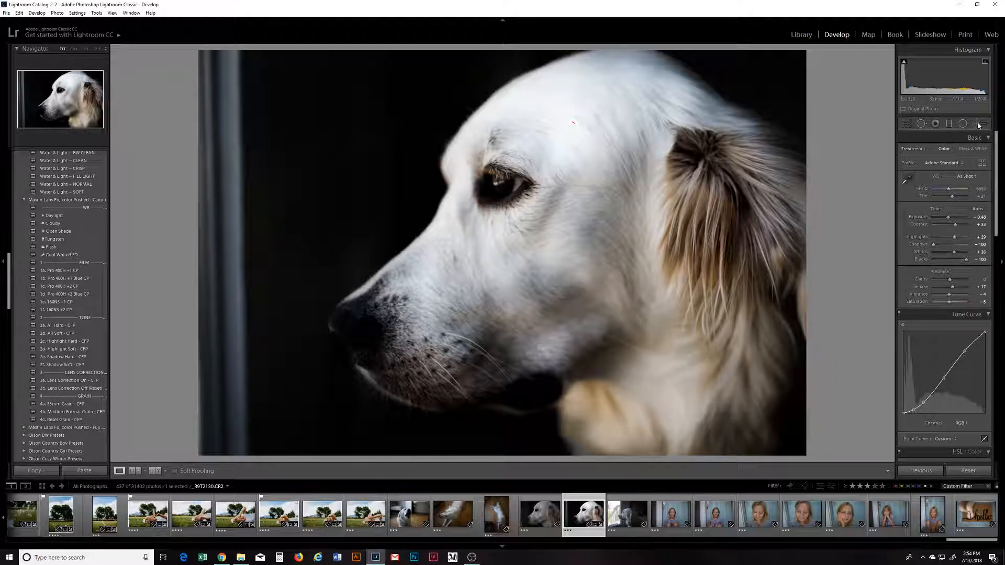
- Try to heal the light vertical strip beside the dog with Spot Removal, sampling the dark background, and delete the spot
left_click(921, 124)
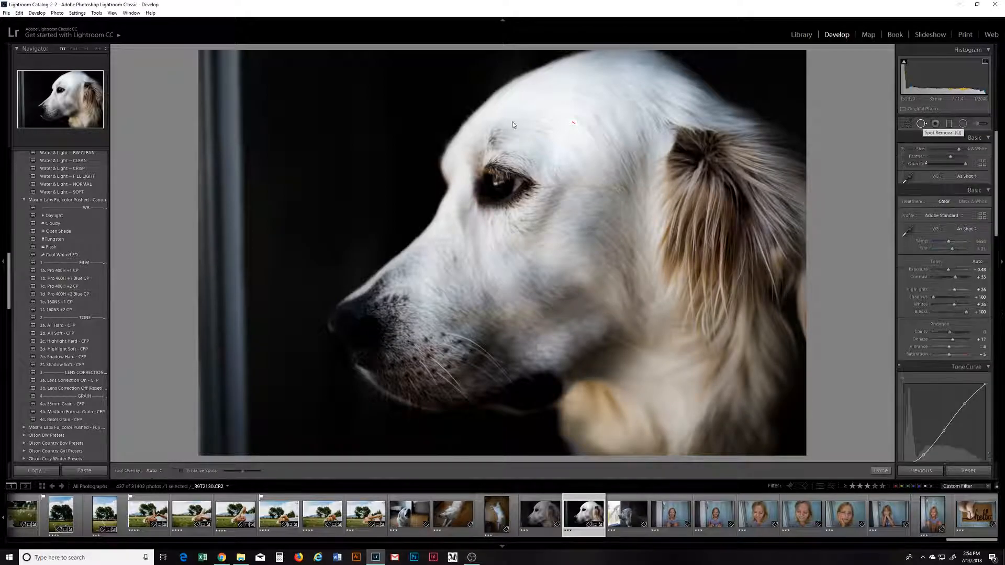
left_click_drag(216, 65, 215, 175)
mouse_move(677, 287)
left_mouse_down()
mouse_move(441, 191)
mouse_move(340, 120)
left_mouse_up()
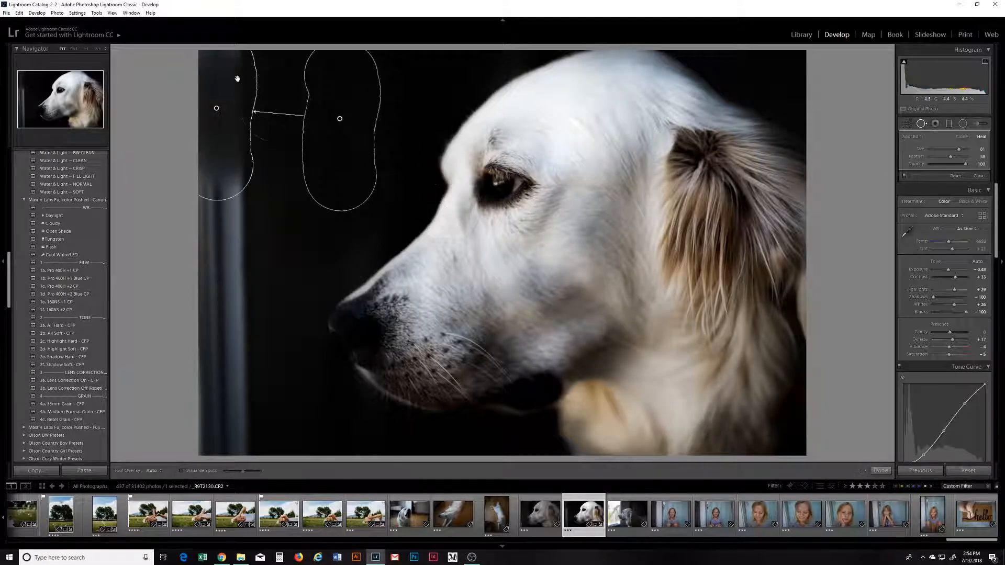
left_click(343, 118)
key("Delete")
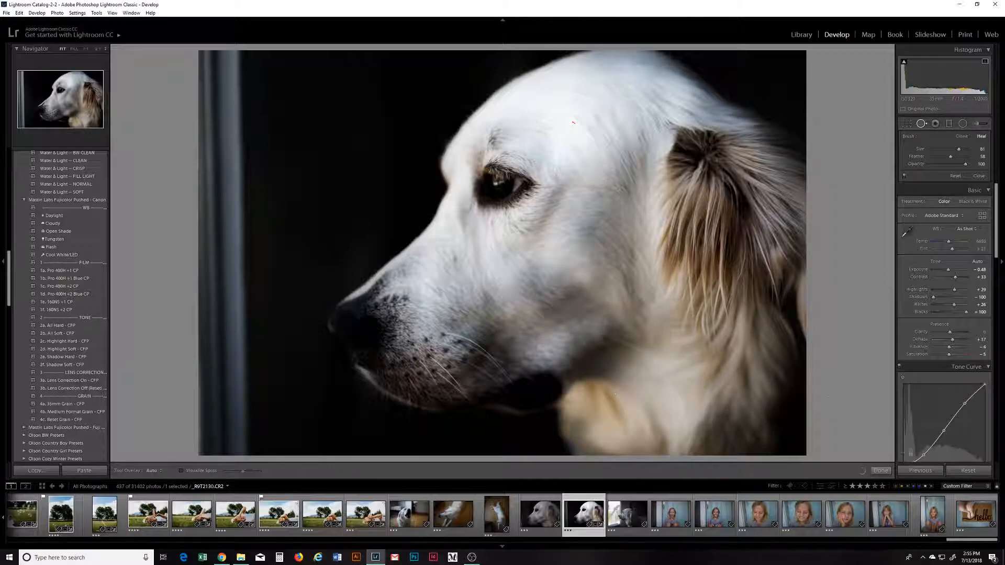
left_click(882, 470)
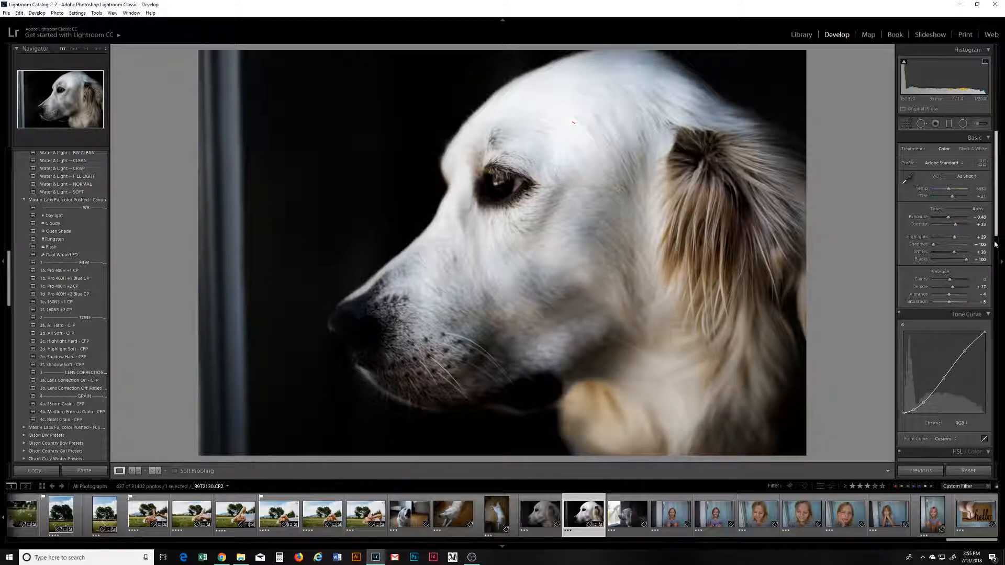
- Set the photo's Luminance noise reduction to 20
left_click_drag(998, 232, 999, 297)
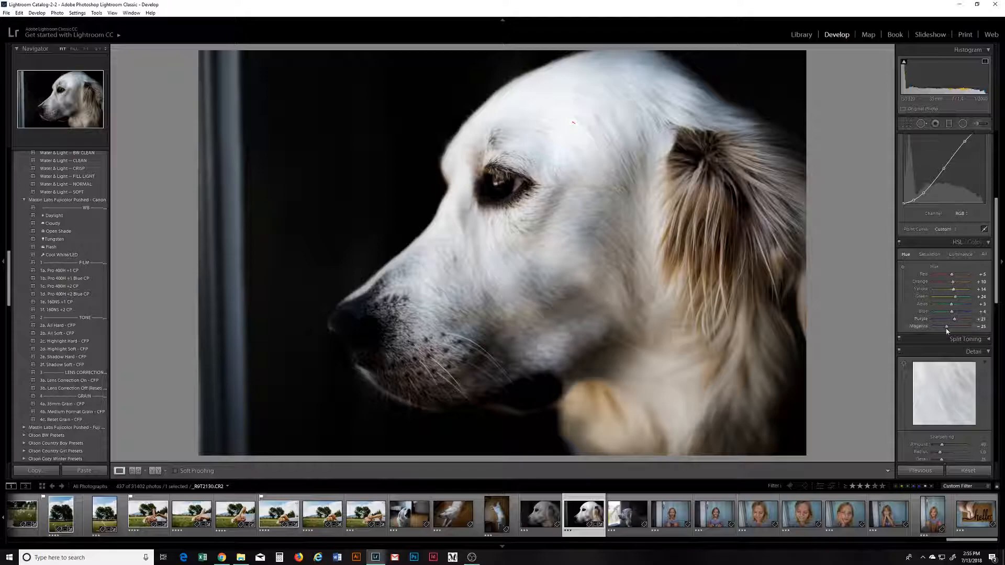
left_click_drag(998, 232, 996, 297)
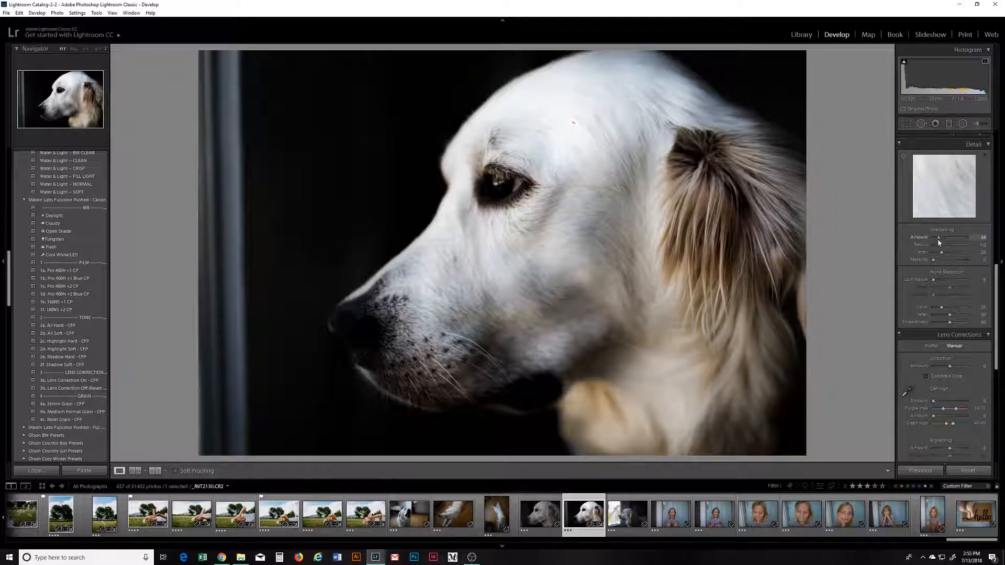
left_click_drag(934, 282, 1003, 314)
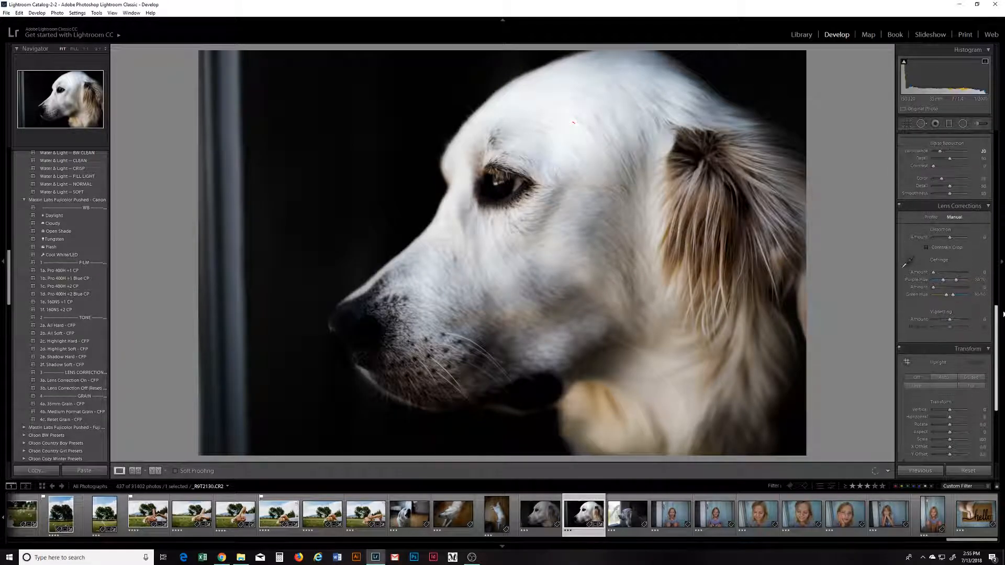
- Compare the lens corrections on and off, leaving Enable Profile Corrections on and Remove Chromatic Aberration off
left_click(931, 217)
left_click(905, 236)
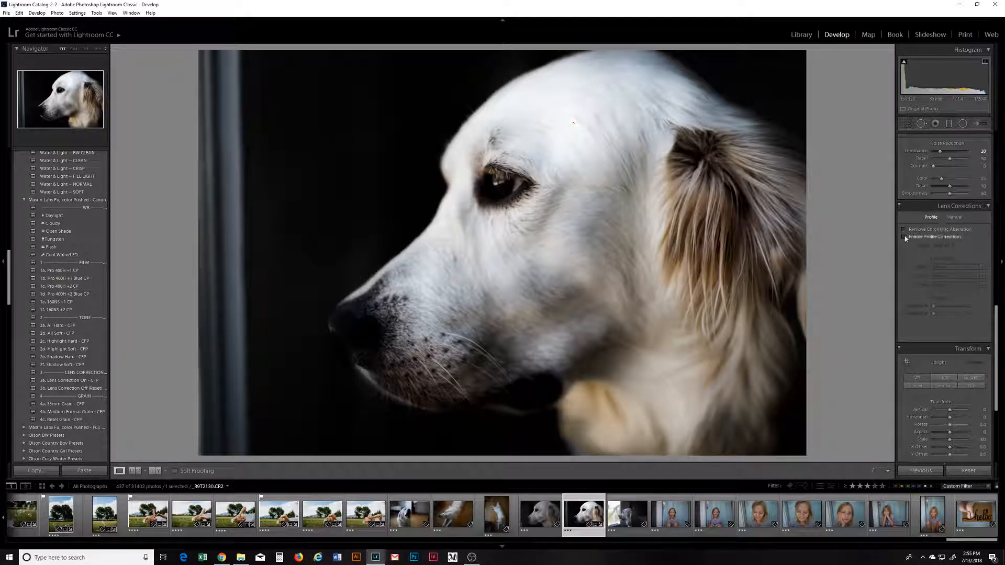
left_click(903, 230)
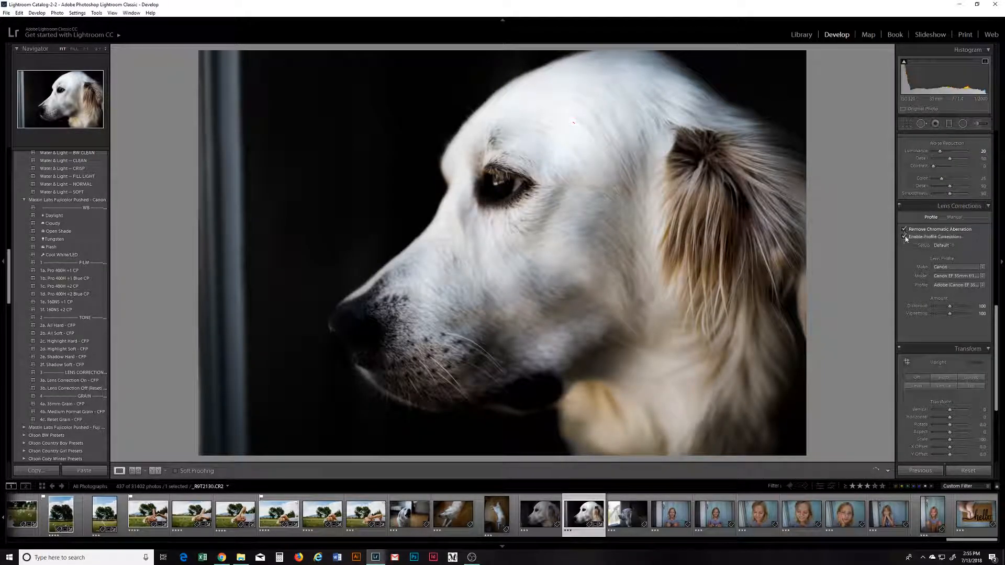
left_click(904, 237)
left_click(903, 229)
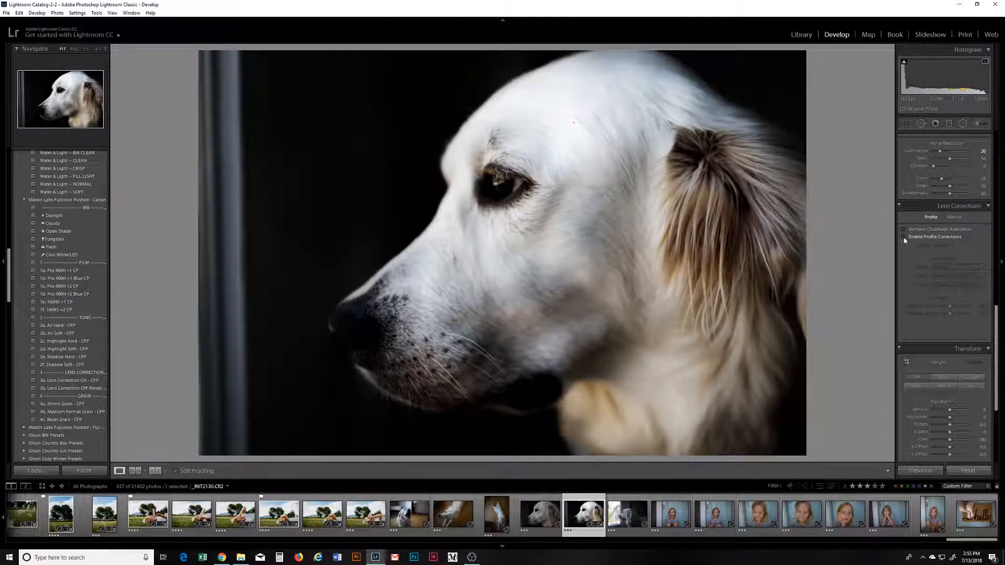
left_click(904, 238)
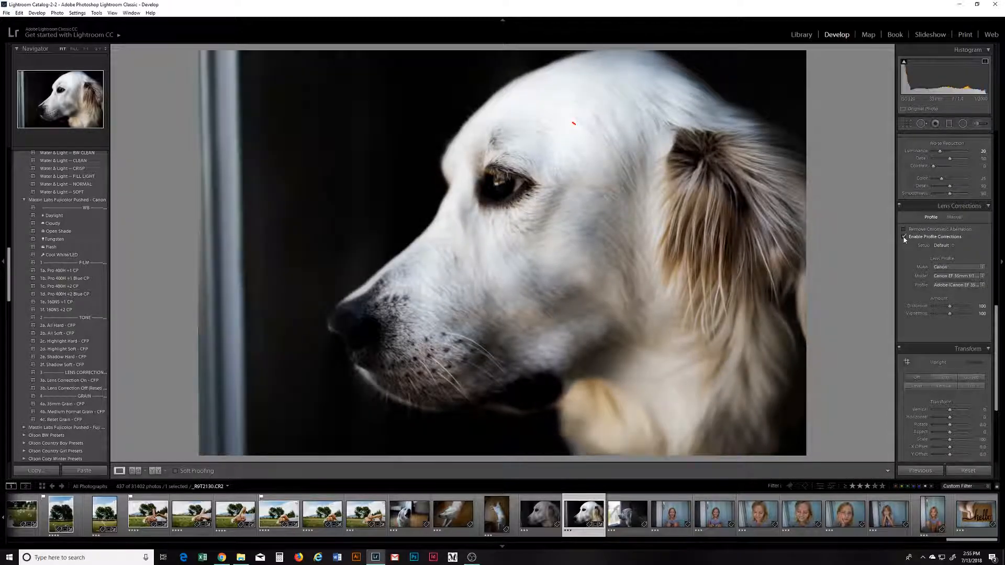
left_click(904, 238)
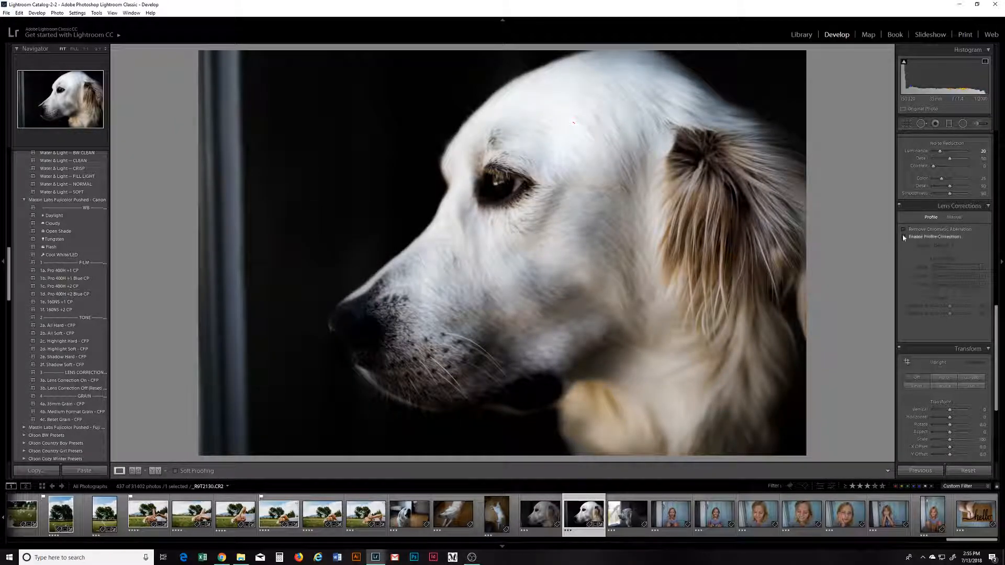
left_click(905, 238)
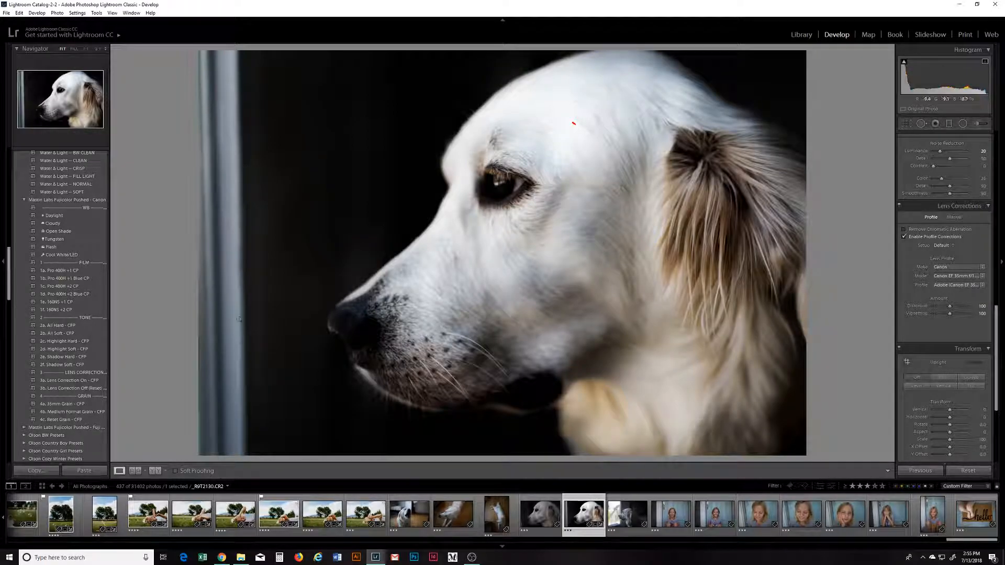
- Straighten the photo with the Auto Upright correction, comparing it with Upright off
scroll(962, 297, "down", 3)
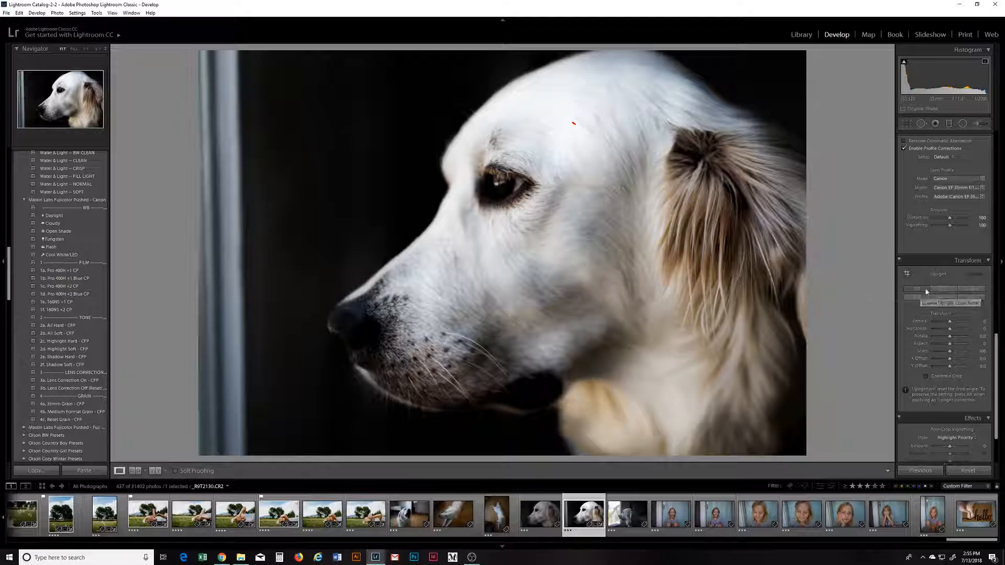
left_click(946, 289)
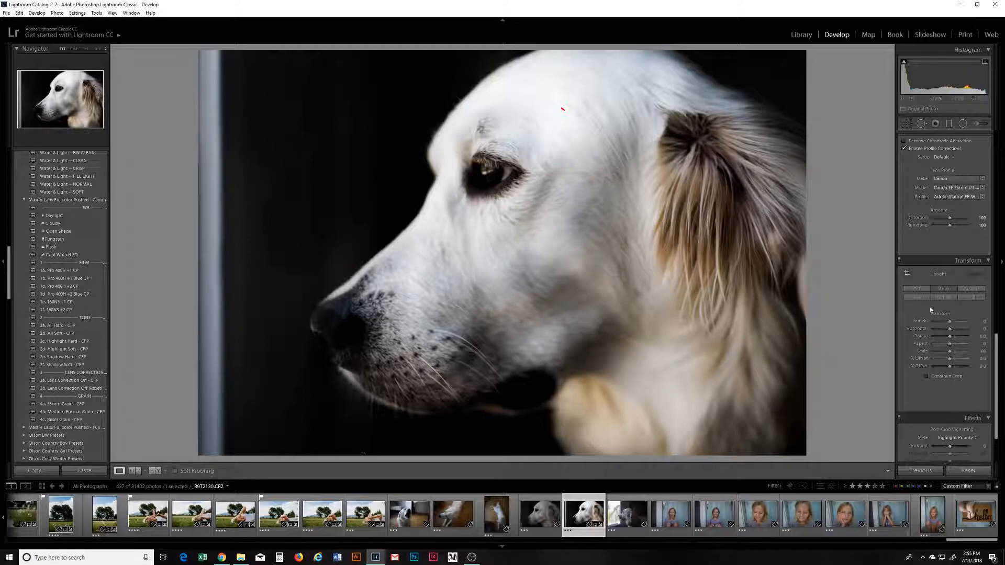
left_click(915, 290)
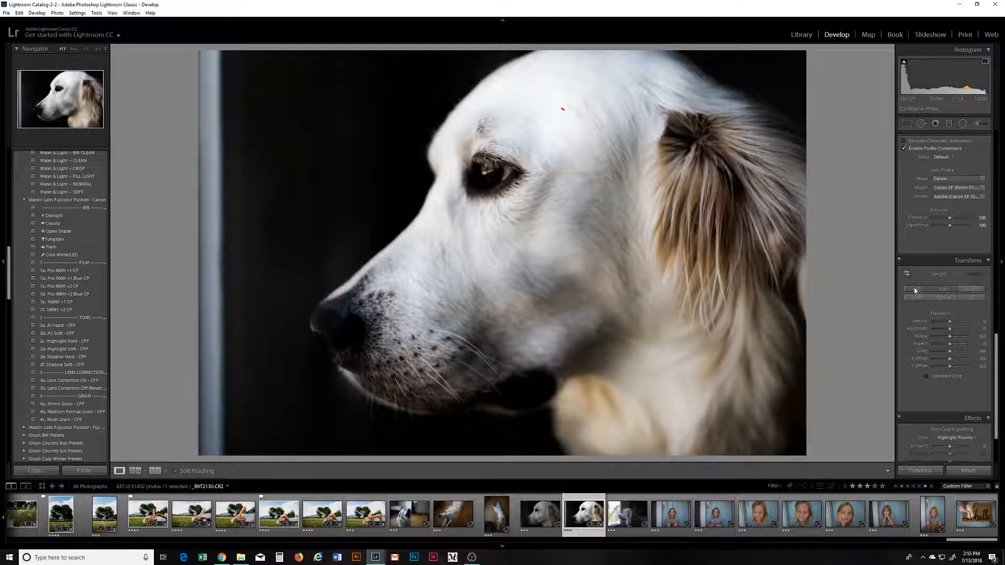
left_click(947, 290)
left_click(946, 289)
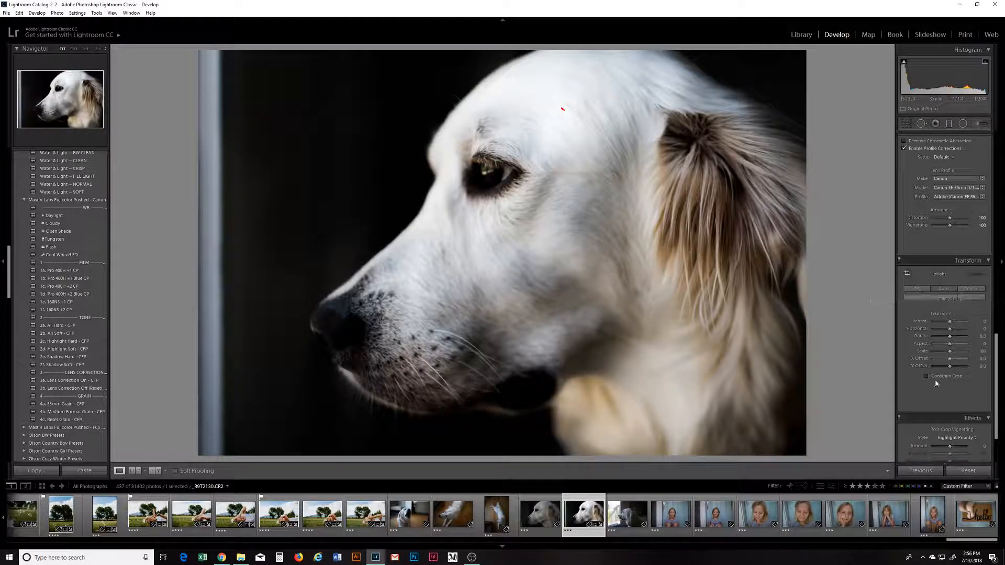
- Add a very slight dark post-crop vignette in the Highlight Priority style
scroll(936, 375, "down", 3)
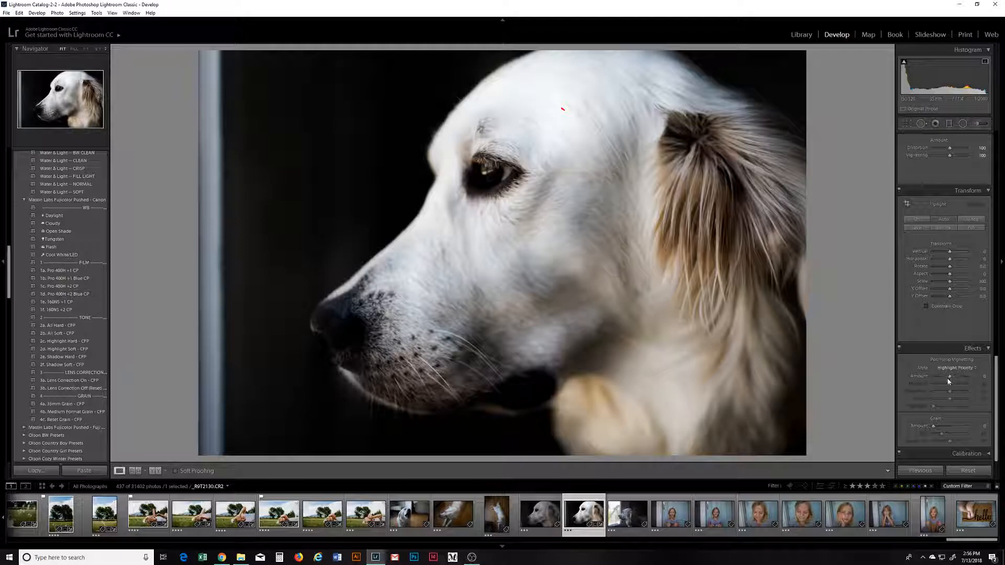
mouse_move(950, 378)
left_mouse_down()
mouse_move(942, 378)
mouse_move(951, 380)
left_mouse_up()
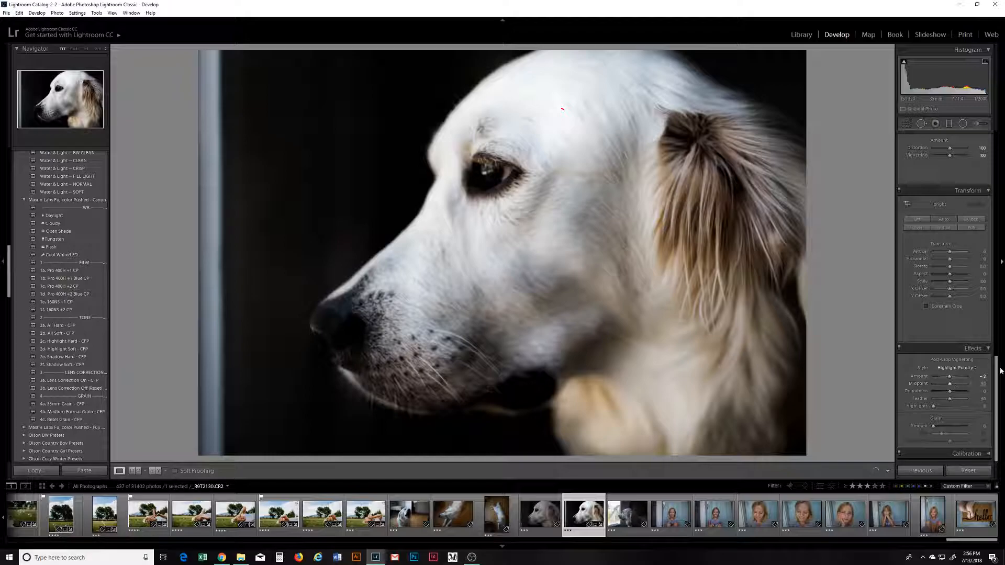
- Apply the Alpine profile to the dog photo at an amount of 44 and close the profile browser
left_click_drag(1001, 371, 998, 147)
left_click(942, 163)
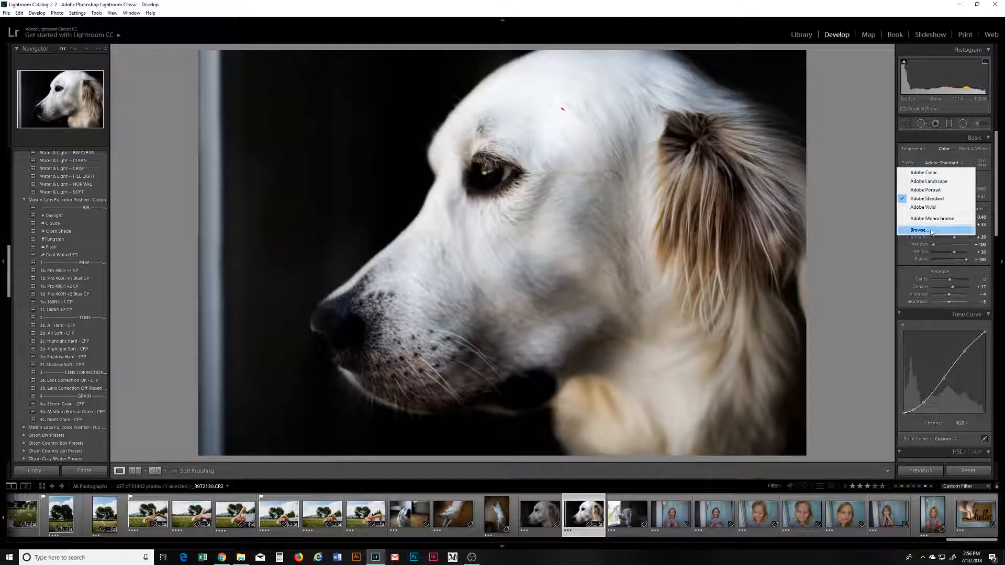
left_click(931, 231)
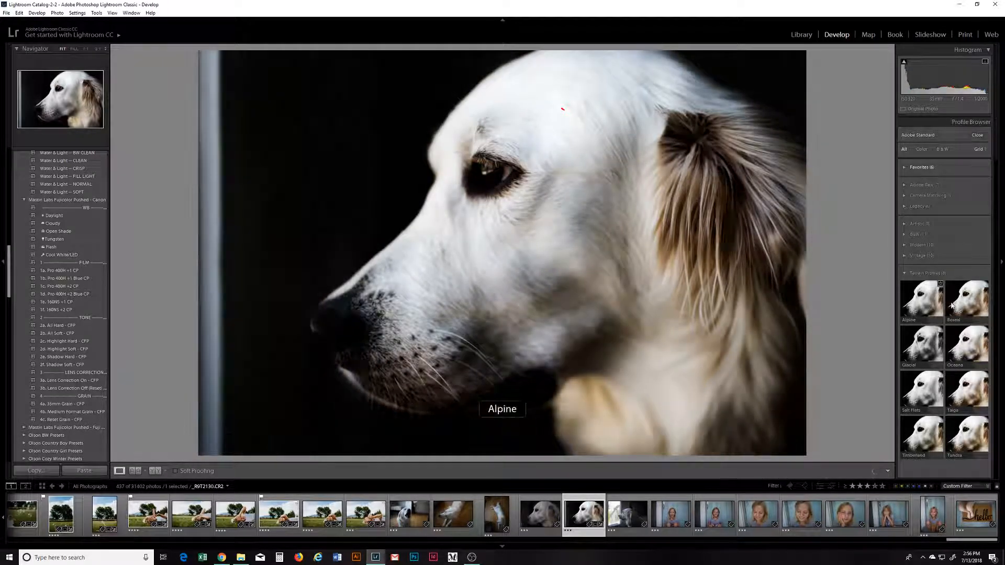
left_click(922, 304)
left_click_drag(946, 146, 937, 147)
left_click(924, 302)
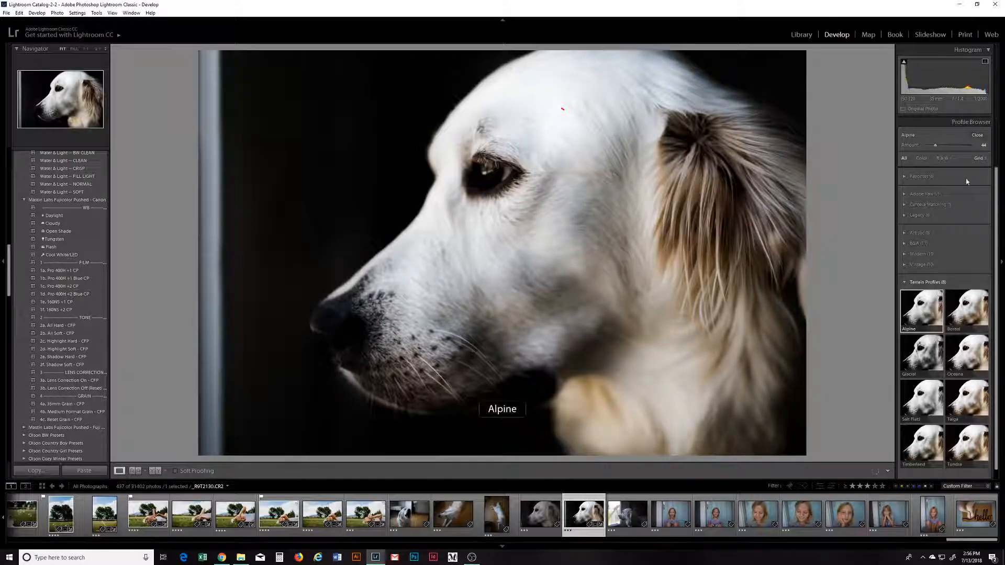
left_click(979, 136)
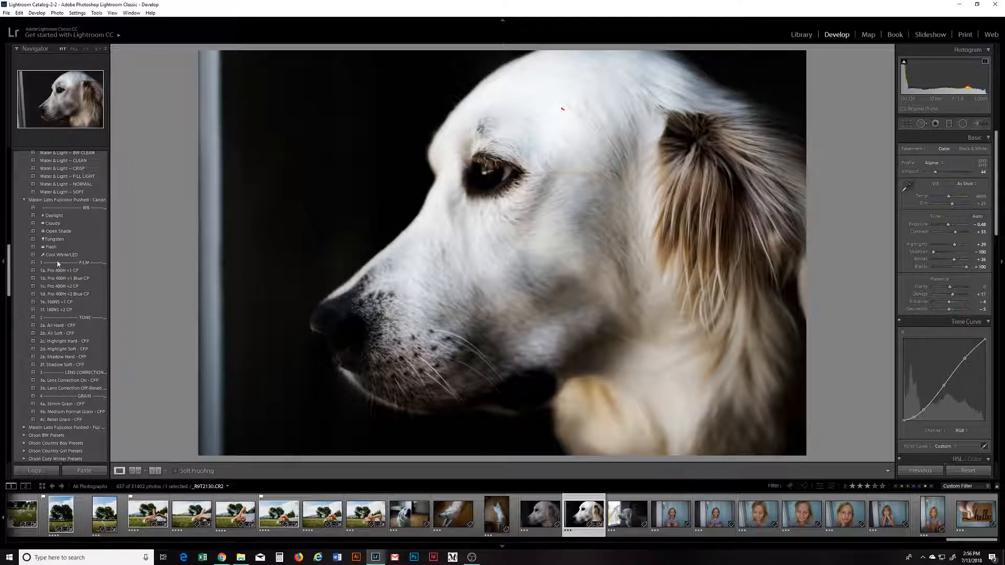
- Compare the Profile Amount, Sharpening and Post-Crop Vignette states in the edit history, returning the photo to the Post-Crop Vignette state
scroll(29, 316, "down", 10)
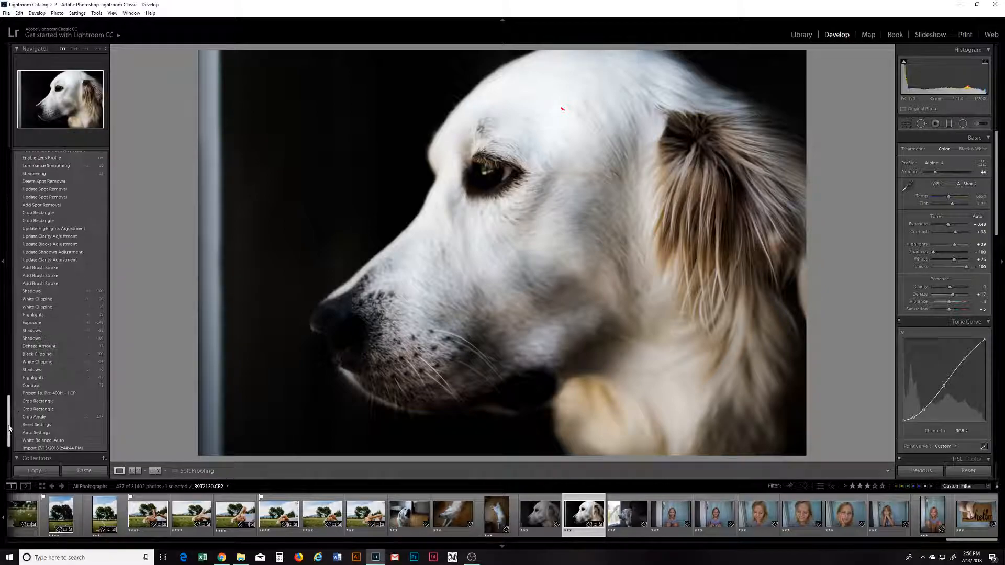
left_click_drag(8, 441, 6, 407)
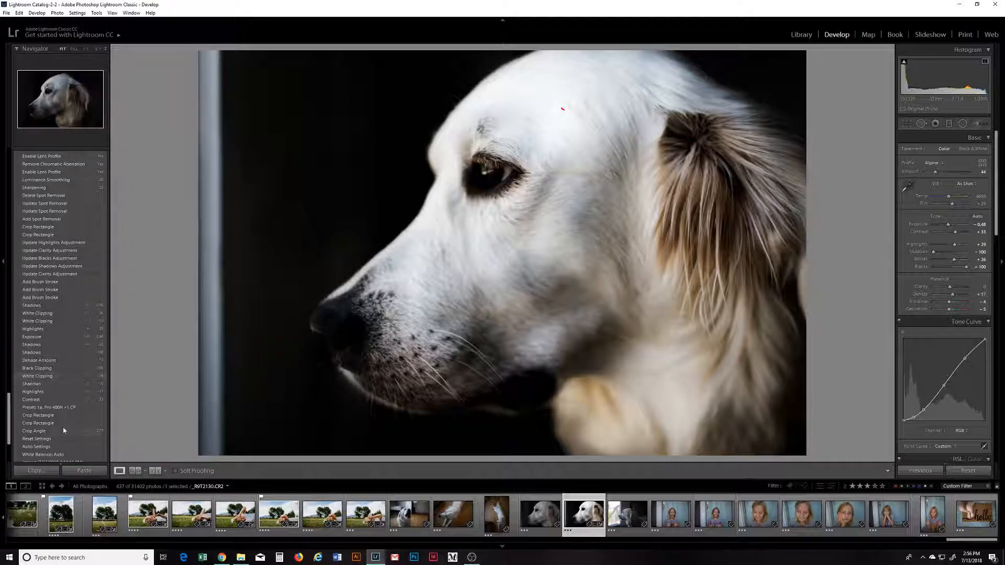
scroll(55, 205, "up", 3)
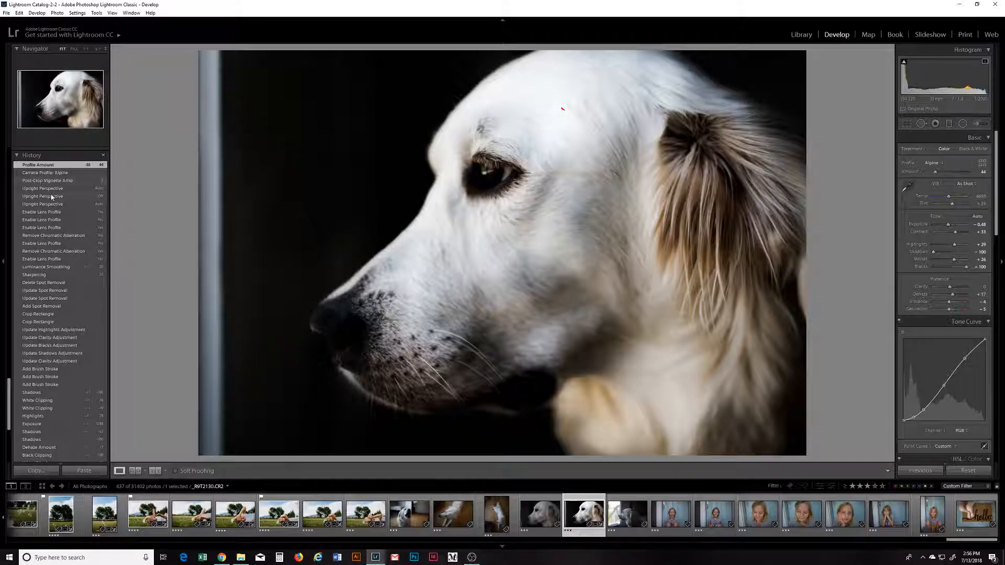
left_click(53, 181)
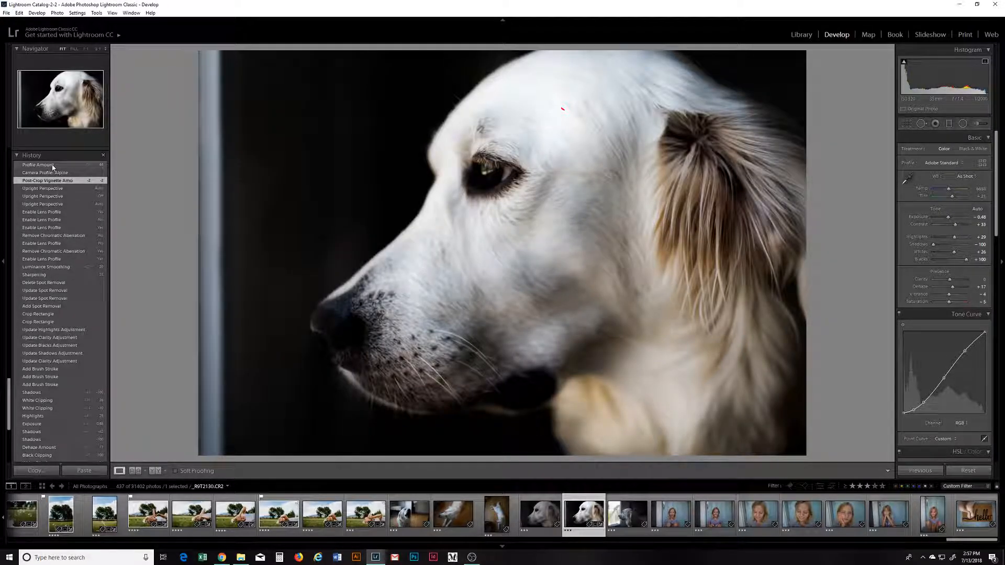
left_click(53, 165)
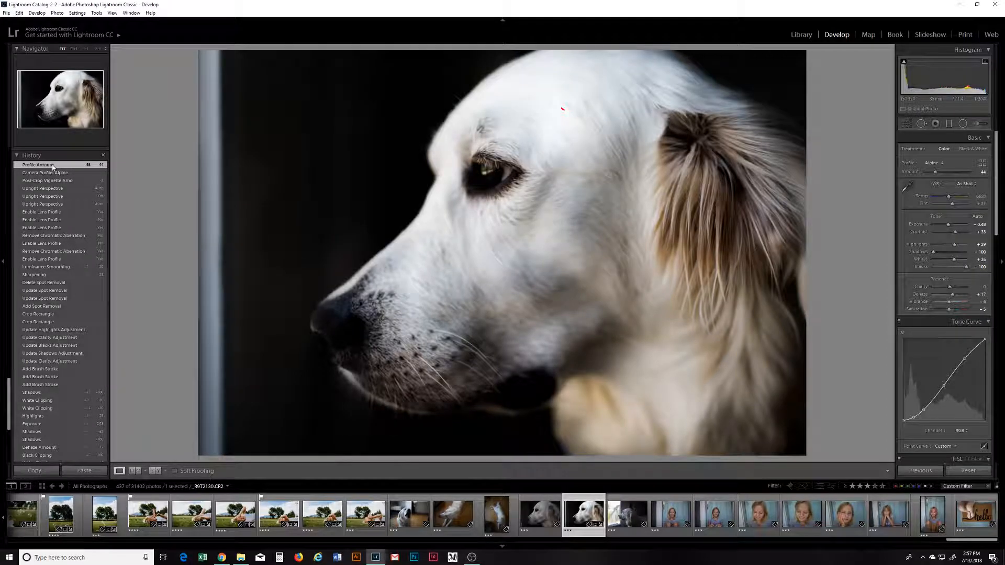
left_click(54, 181)
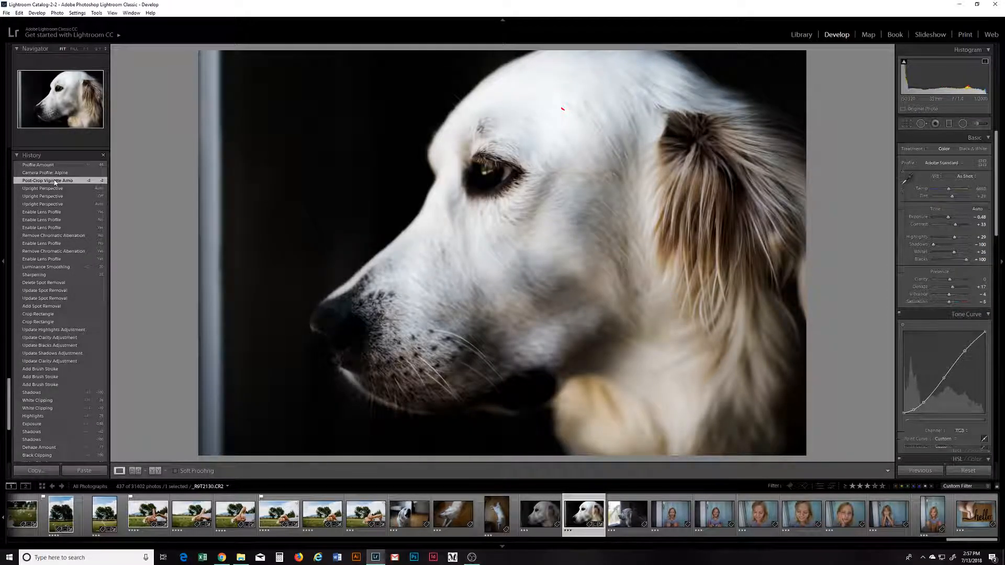
left_click(40, 276)
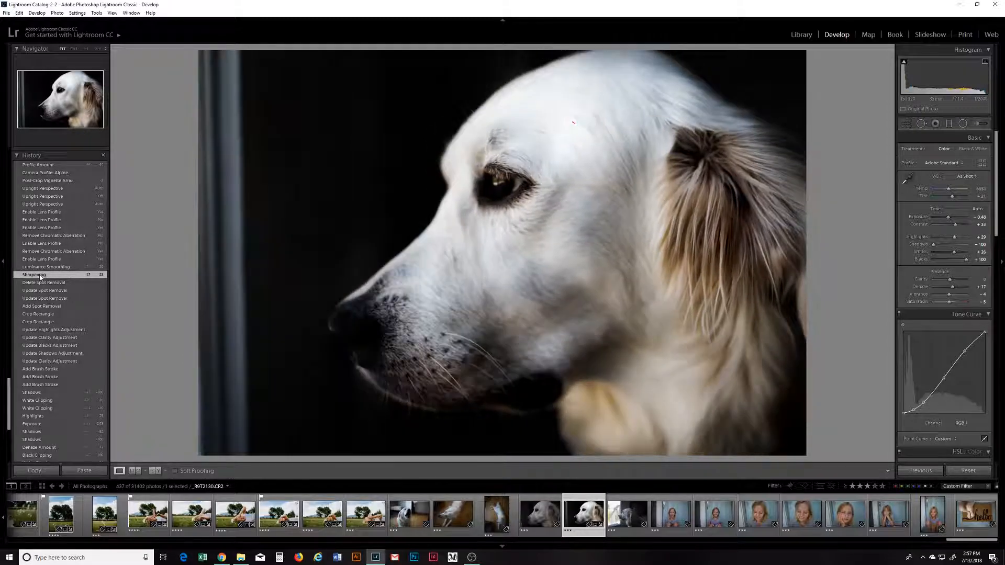
left_click(56, 166)
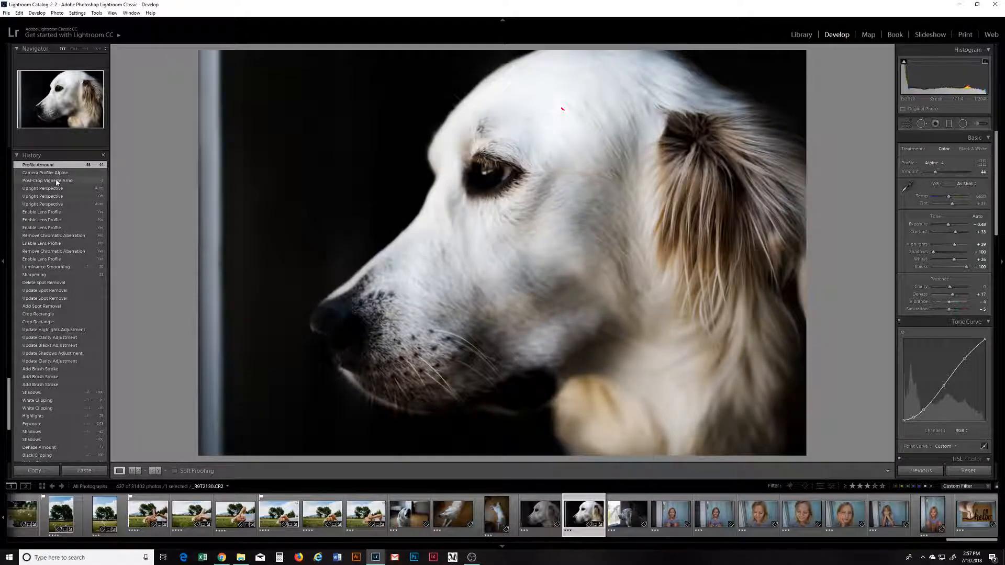
left_click(56, 181)
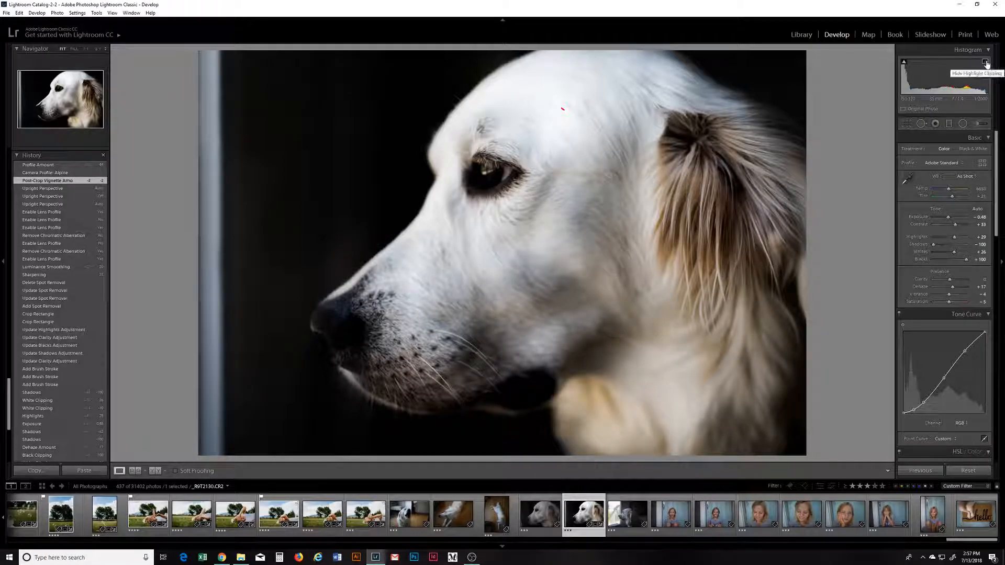
- Push the Highlights to +81 to check clipping on the dog's head, and settle them at +36
mouse_move(954, 237)
left_mouse_down()
mouse_move(975, 238)
mouse_move(965, 238)
left_mouse_up()
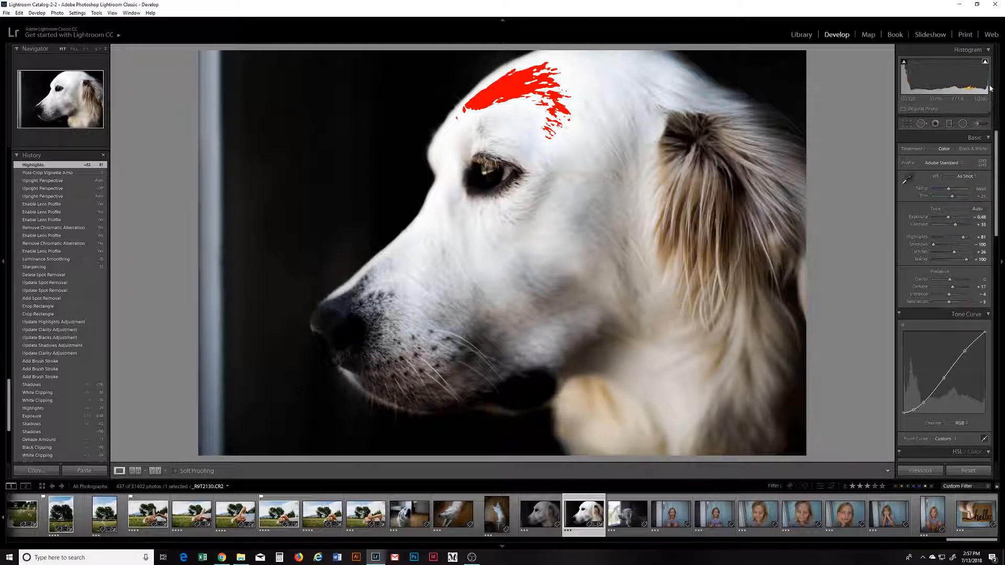
left_click(904, 62)
left_click_drag(964, 237, 957, 239)
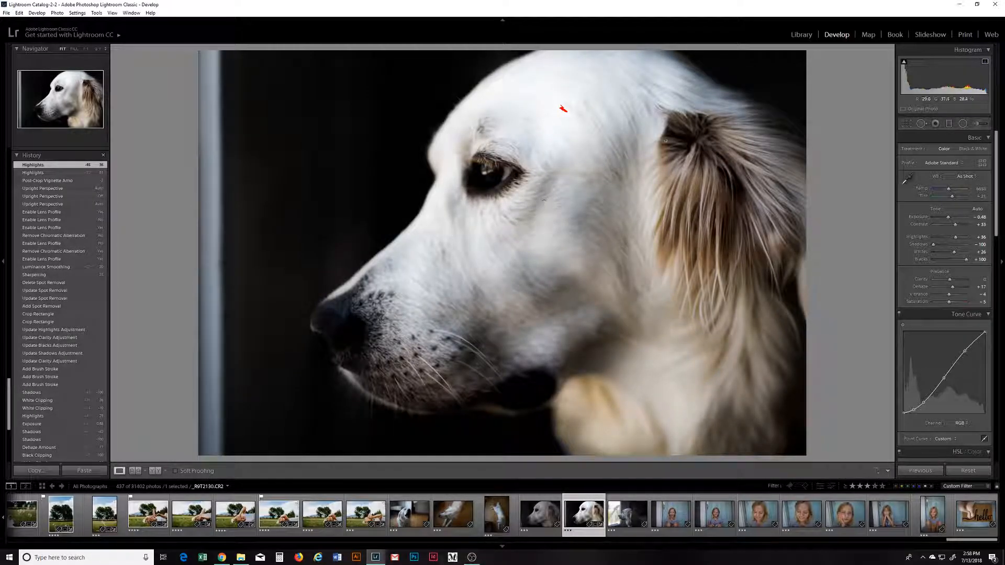
- Switch to Photoshop by opening the dog photo for editing in Adobe Photoshop CC 2018
right_click(520, 241)
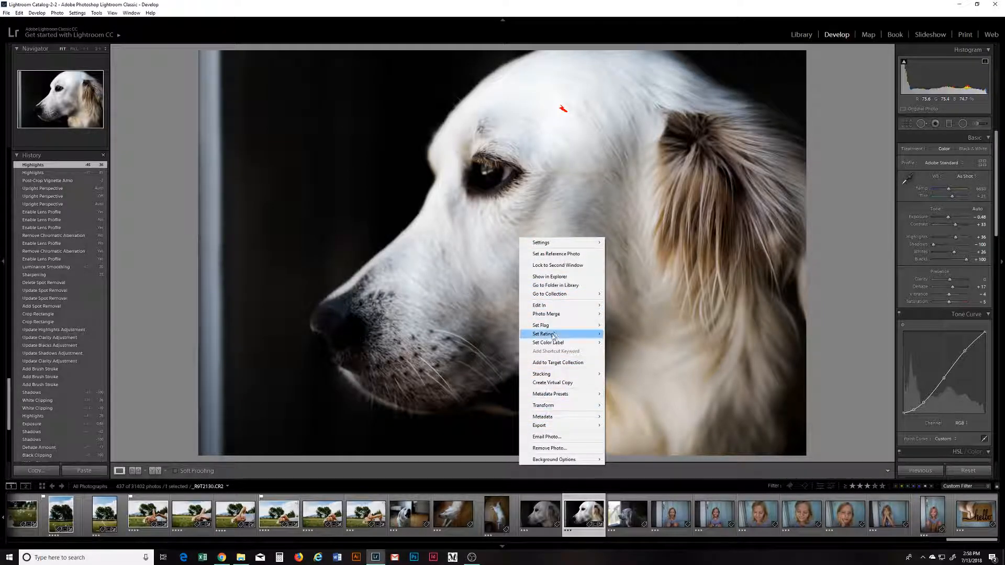
mouse_move(565, 306)
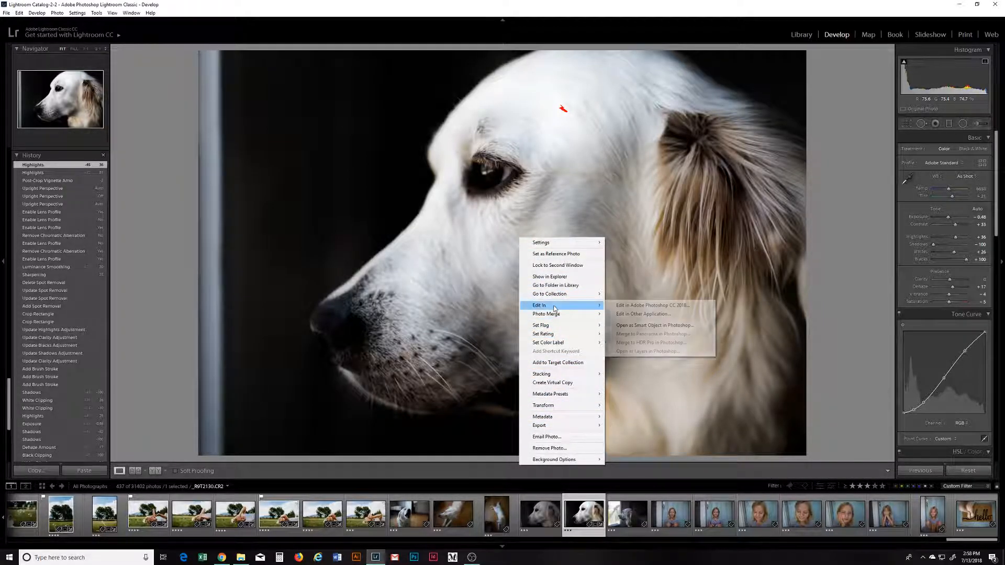
left_click(637, 306)
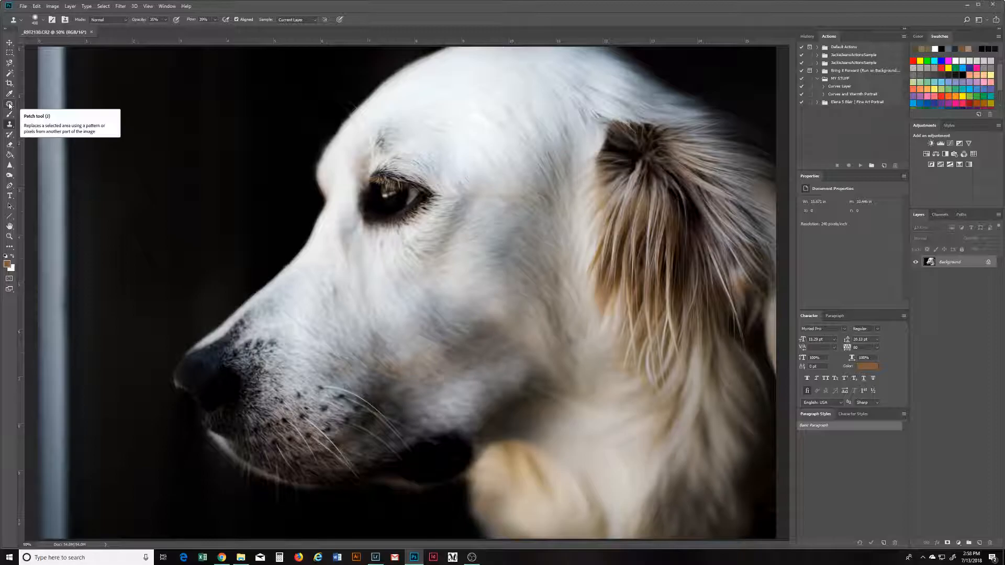
- Replace the bright vertical strip along the photo's left edge with a full-height rectangular selection and a Content-Aware fill, and deselect it
left_click(10, 53)
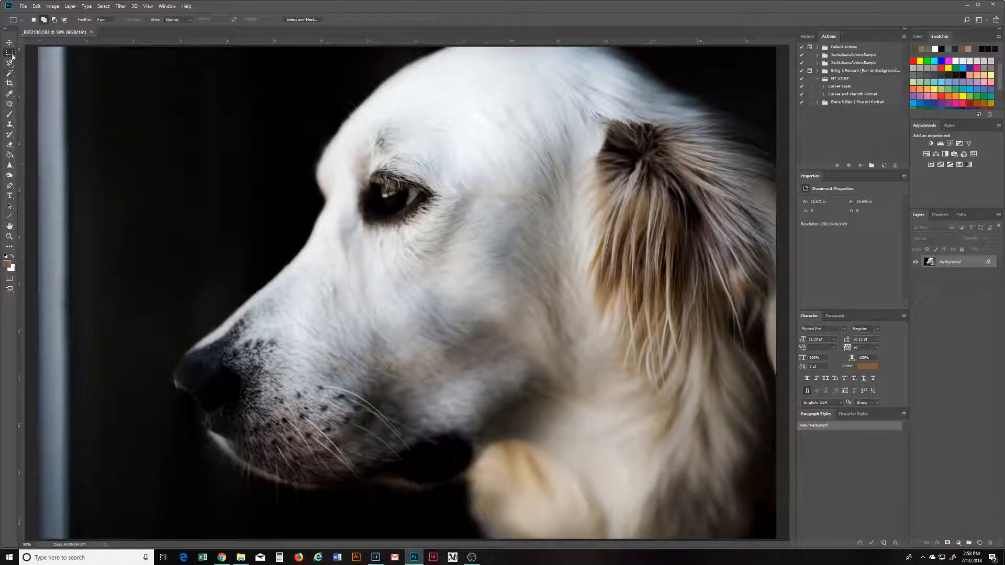
left_click_drag(35, 49, 85, 538)
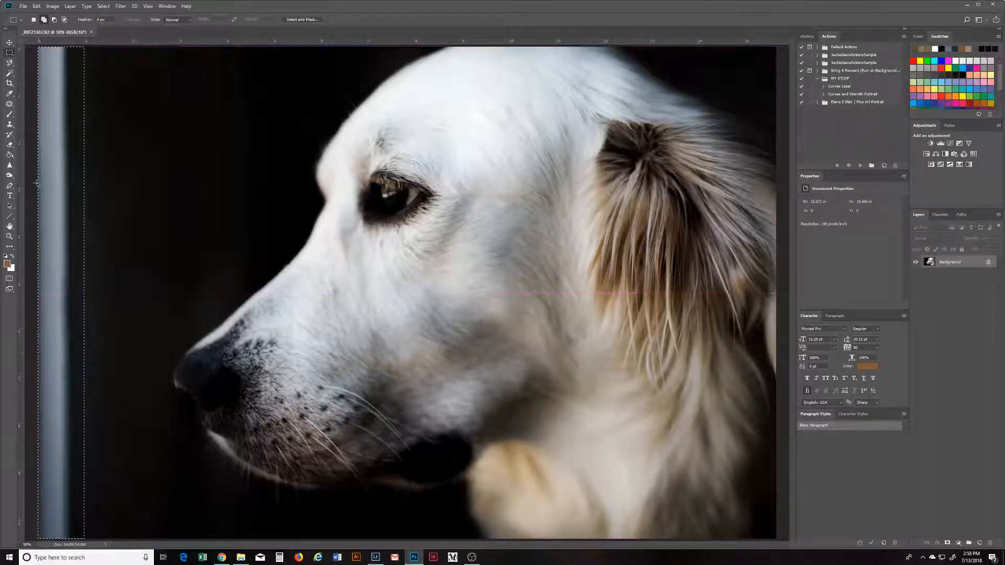
left_click(70, 6)
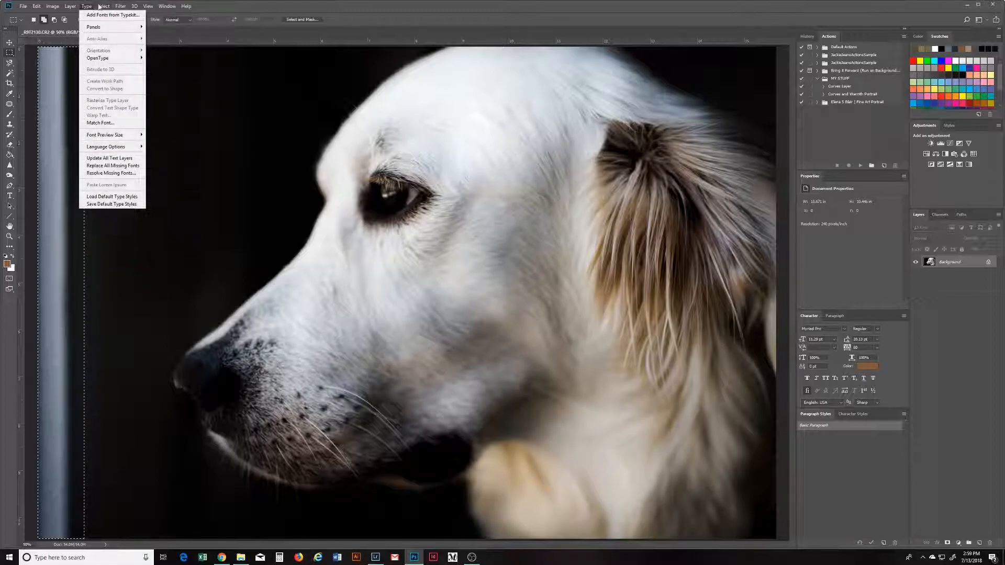
mouse_move(101, 6)
mouse_move(54, 11)
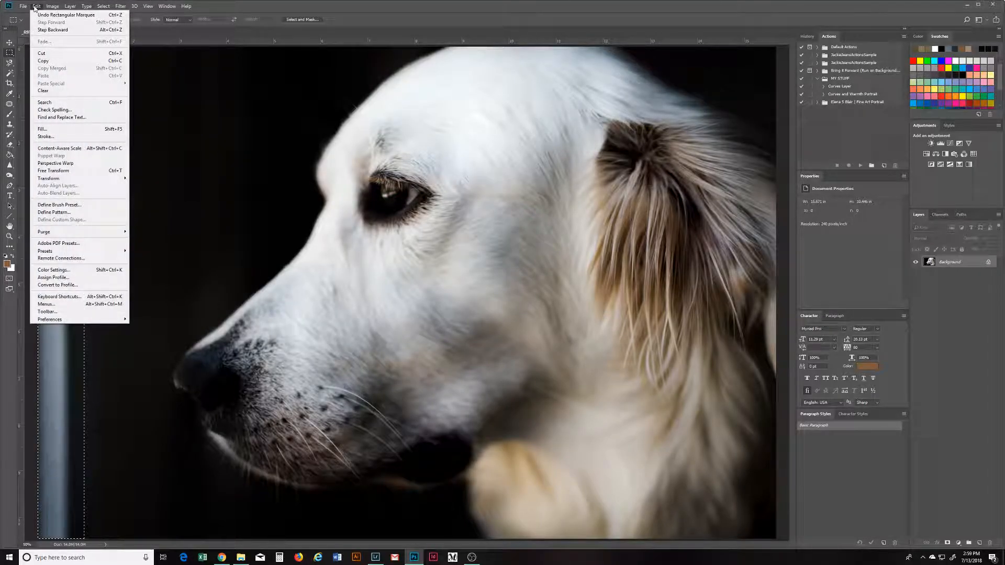
left_click(55, 130)
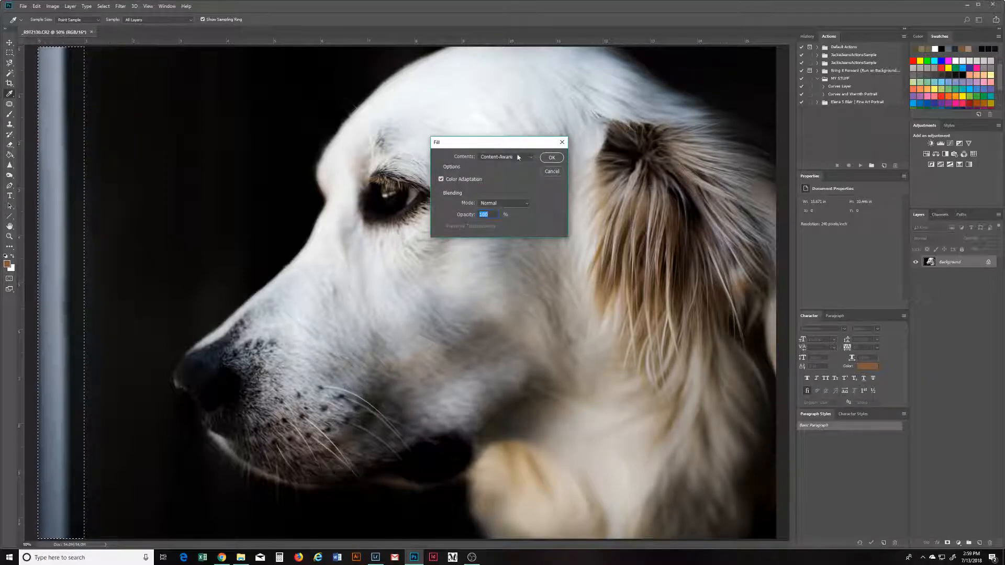
left_click(547, 157)
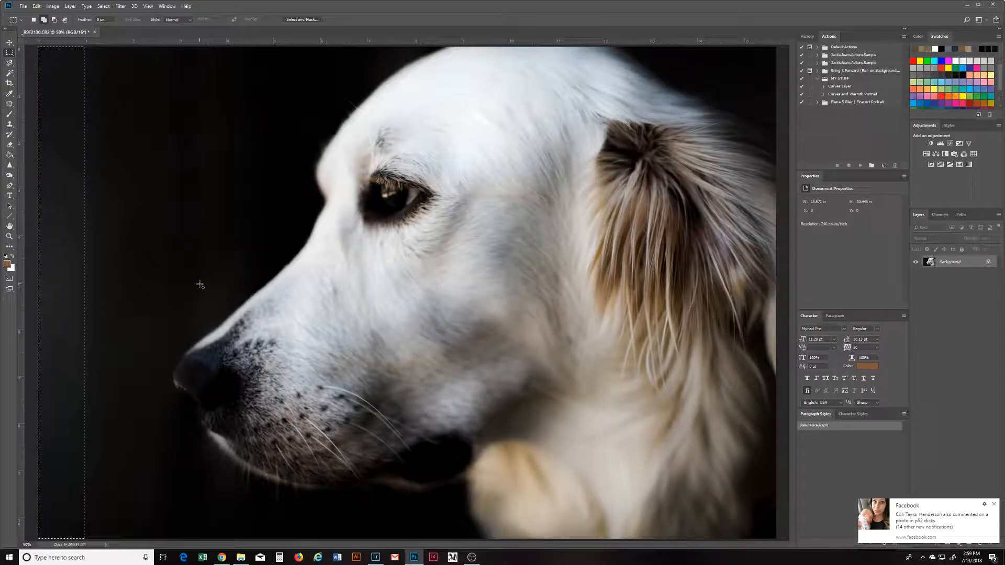
key("v")
key("ctrl+d")
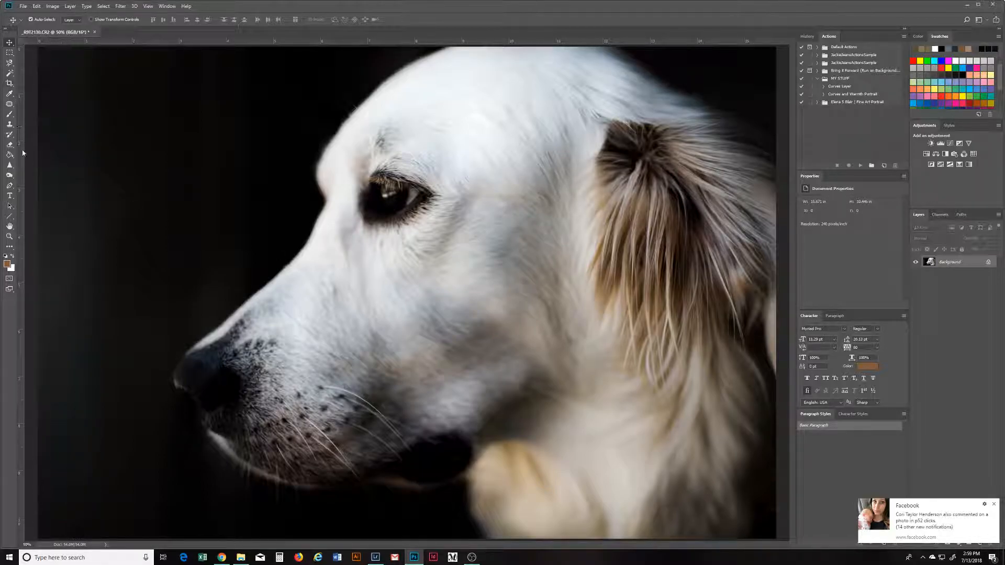
- Clone dark background over the photo's upper-left corner with the Clone Stamp tool at 75% opacity
left_click(10, 175)
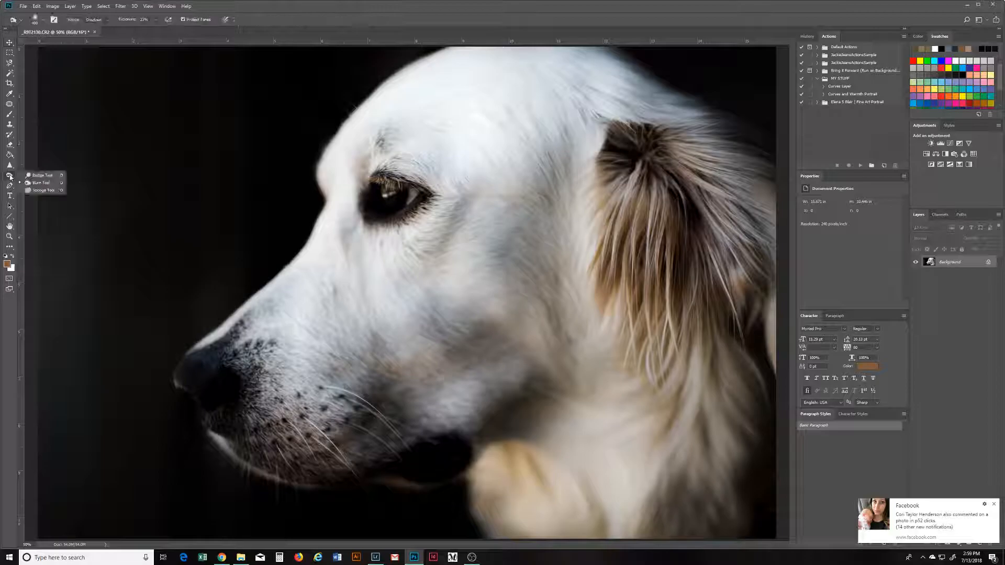
left_click(10, 126)
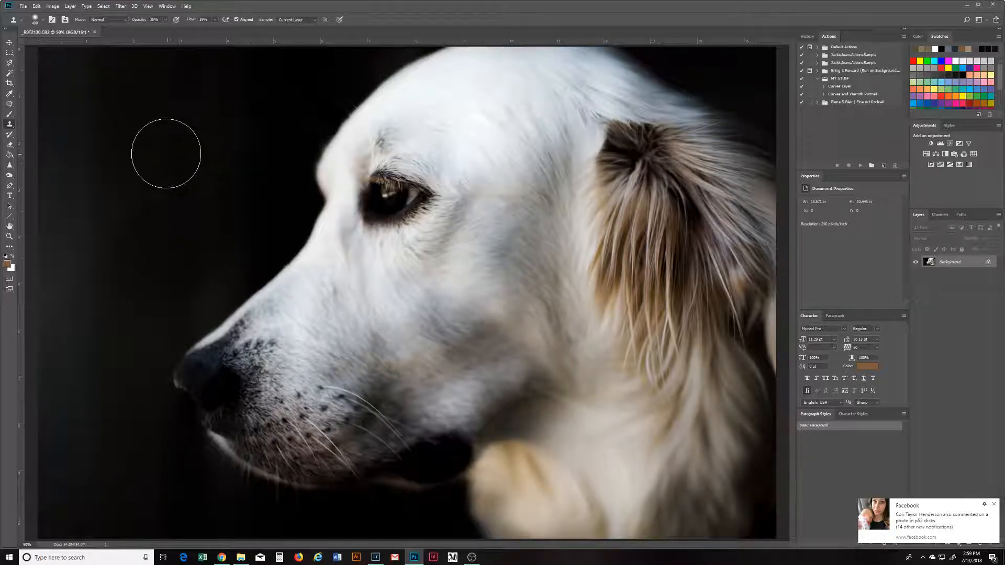
left_click(156, 139, "alt")
left_click(165, 20)
left_click_drag(164, 29, 182, 35)
mouse_move(69, 62)
left_mouse_down()
mouse_move(52, 116)
mouse_move(55, 87)
mouse_move(53, 115)
mouse_move(70, 92)
mouse_move(66, 182)
mouse_move(76, 186)
mouse_move(59, 222)
mouse_move(90, 173)
mouse_move(92, 138)
mouse_move(77, 107)
mouse_move(32, 80)
mouse_move(68, 74)
left_mouse_up()
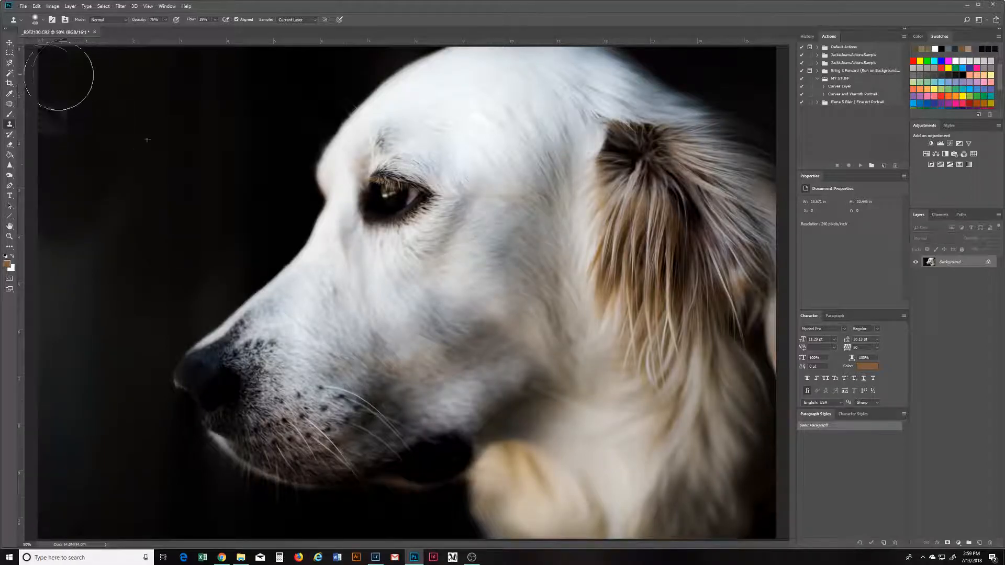
- Even out the remaining dark background in front of the dog's face by cloning from several nearby sampled areas
left_click(153, 233, "alt")
mouse_move(97, 210)
left_mouse_down()
mouse_move(106, 204)
mouse_move(36, 287)
mouse_move(56, 278)
mouse_move(83, 297)
mouse_move(81, 283)
left_mouse_up()
left_click(106, 299, "alt")
mouse_move(59, 350)
left_mouse_down()
mouse_move(67, 258)
mouse_move(52, 306)
mouse_move(75, 457)
mouse_move(69, 412)
mouse_move(91, 343)
mouse_move(143, 316)
mouse_move(126, 253)
mouse_move(99, 380)
left_mouse_up()
left_click(128, 377, "alt")
left_click(150, 317)
left_click(126, 254, "alt")
left_click(92, 226, "alt")
mouse_move(104, 330)
left_mouse_down()
mouse_move(91, 379)
mouse_move(95, 313)
left_mouse_up()
left_click(207, 256, "alt")
mouse_move(179, 268)
left_mouse_down()
mouse_move(211, 278)
mouse_move(204, 267)
left_mouse_up()
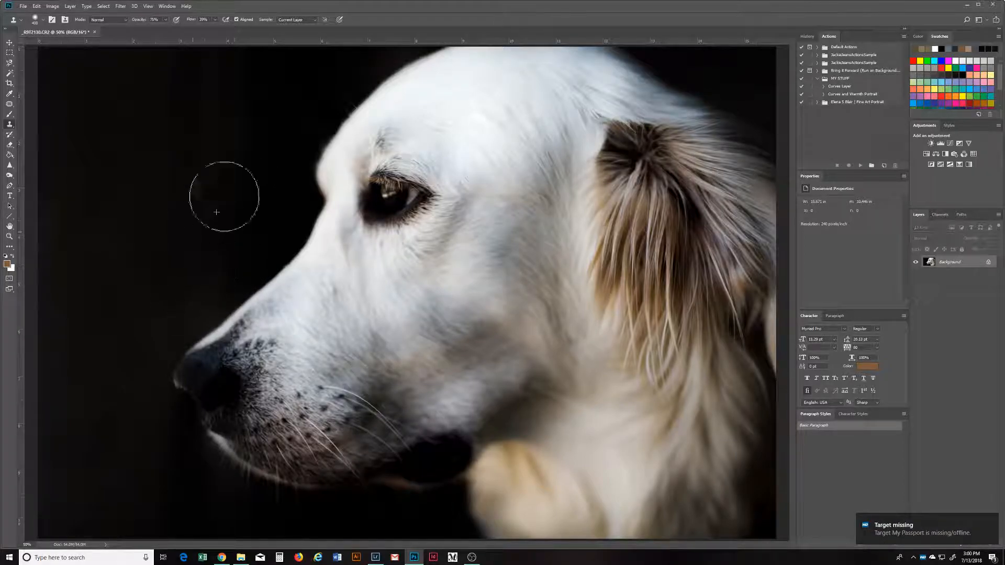
left_click(170, 163, "alt")
mouse_move(139, 231)
left_mouse_down()
mouse_move(112, 286)
mouse_move(71, 241)
mouse_move(60, 304)
mouse_move(79, 385)
left_mouse_up()
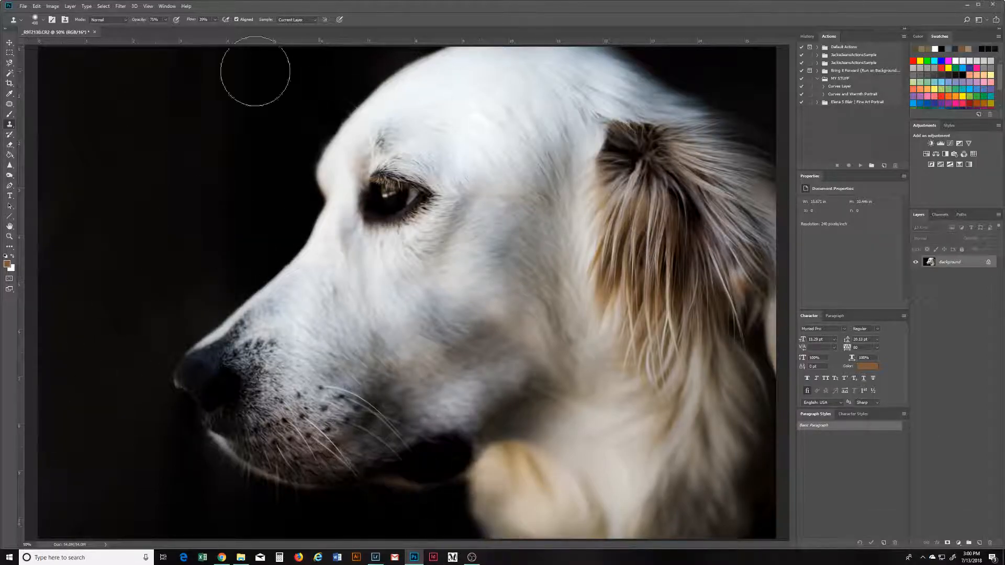
- Save the retouched photo and switch back to Lightroom
left_click(25, 8)
left_click(45, 87)
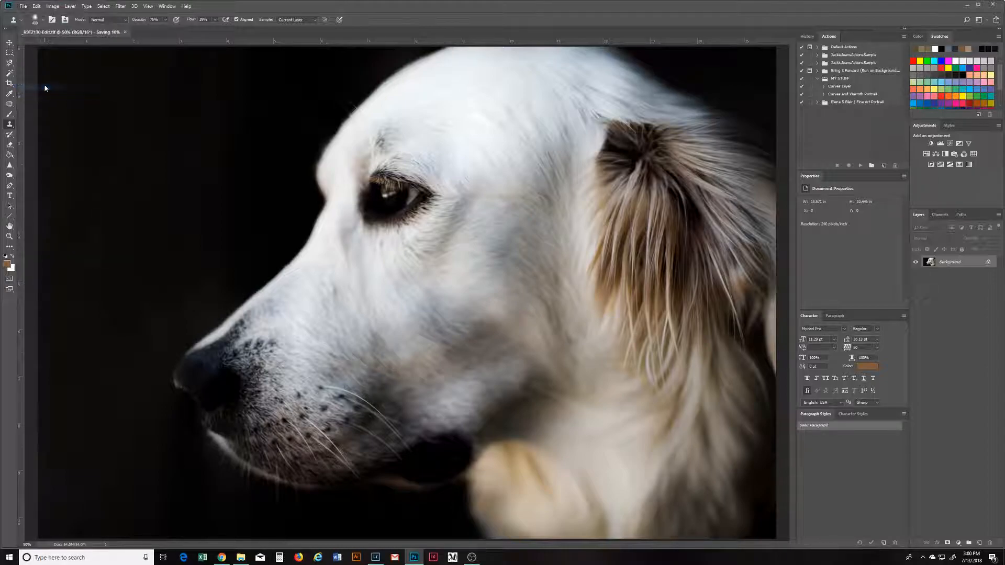
left_click(377, 558)
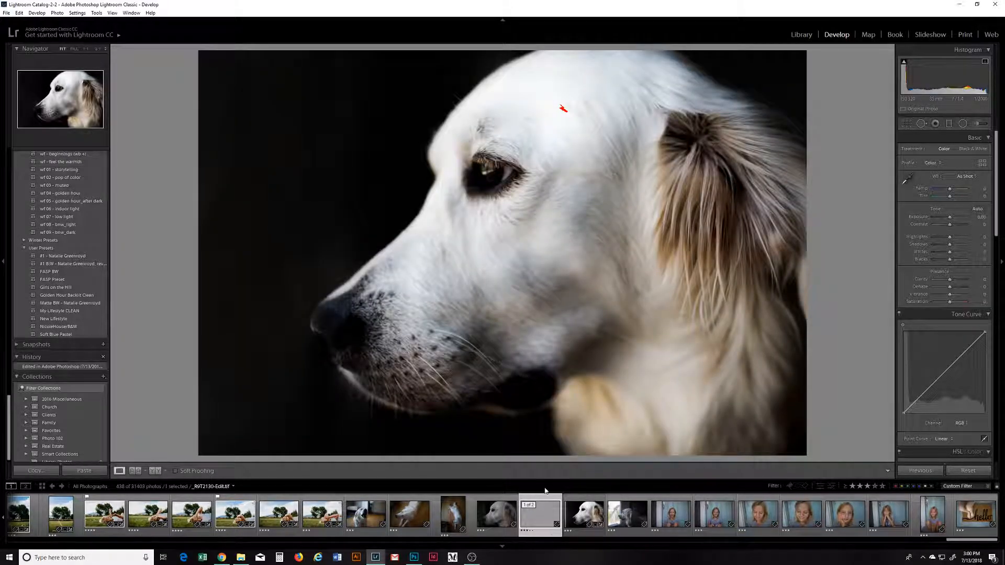
- Compare the retouched TIF with the original dog photo and create a virtual copy of the original CR2 file
left_click(593, 528)
left_click(550, 532)
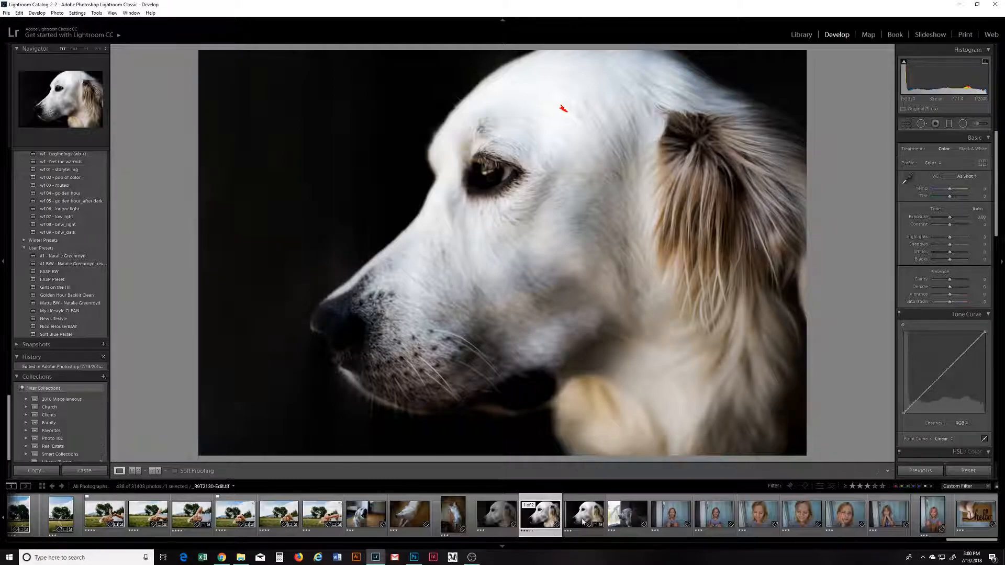
left_click(539, 530)
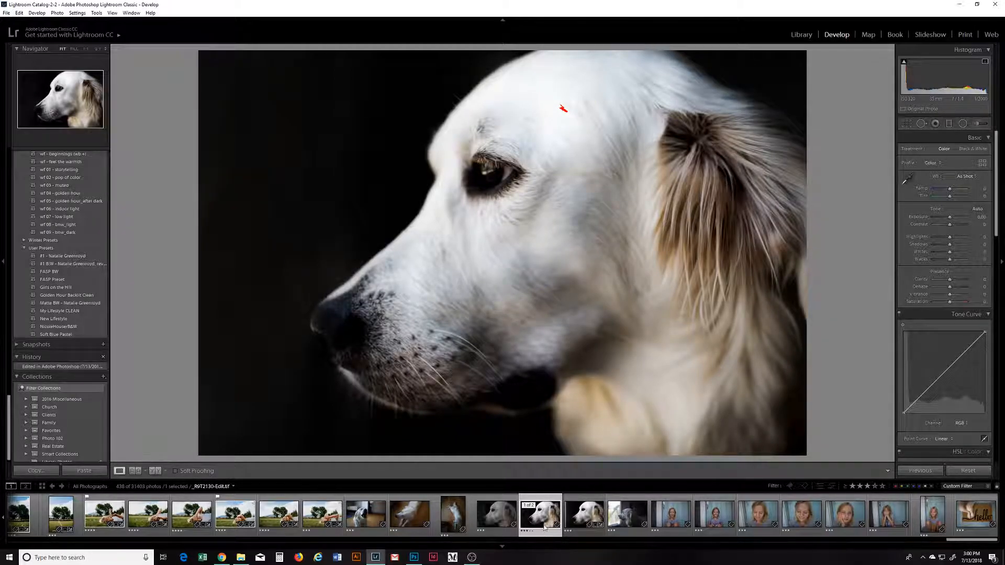
left_click(585, 534)
right_click(585, 533)
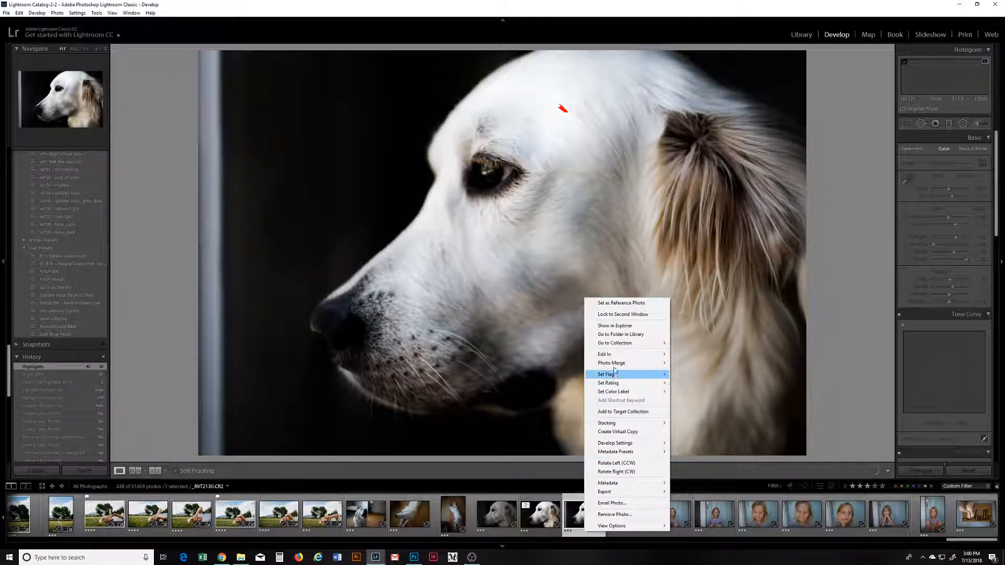
left_click(630, 434)
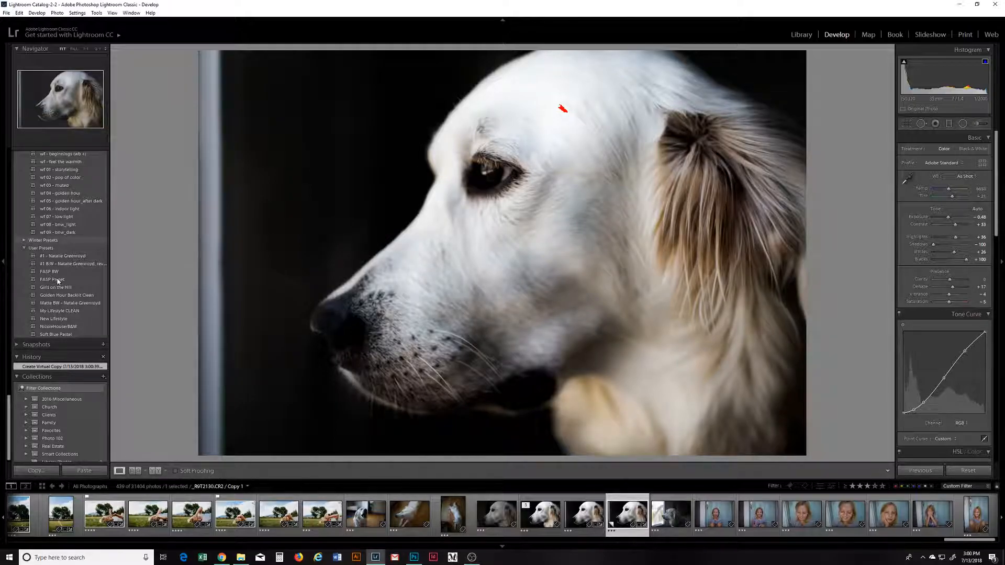
- Apply the My Lifestyle CLEAN preset to the virtual copy and adjust Exposure to -0.12 and Highlights to +45
scroll(62, 275, "up", 5)
scroll(45, 297, "down", 5)
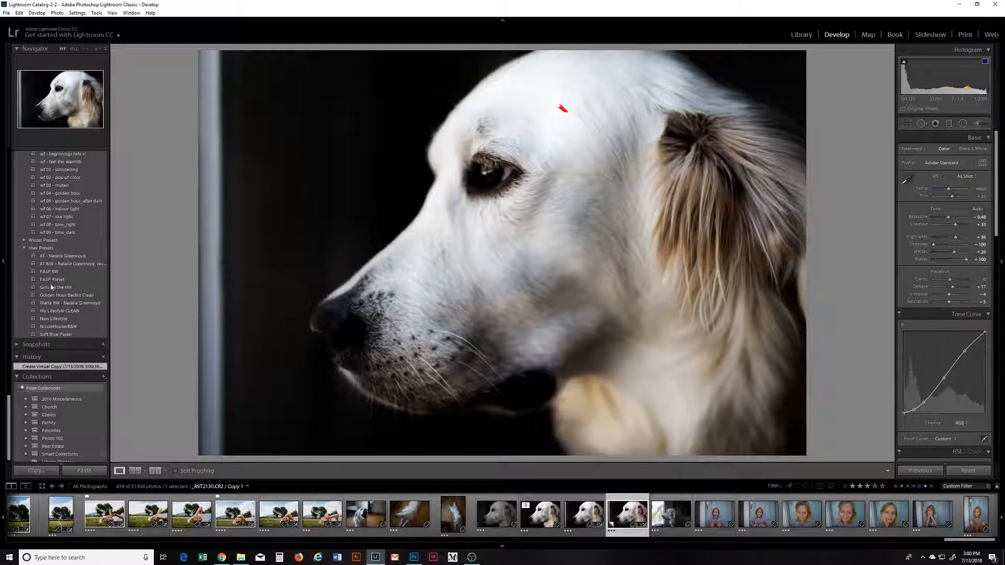
left_click(61, 312)
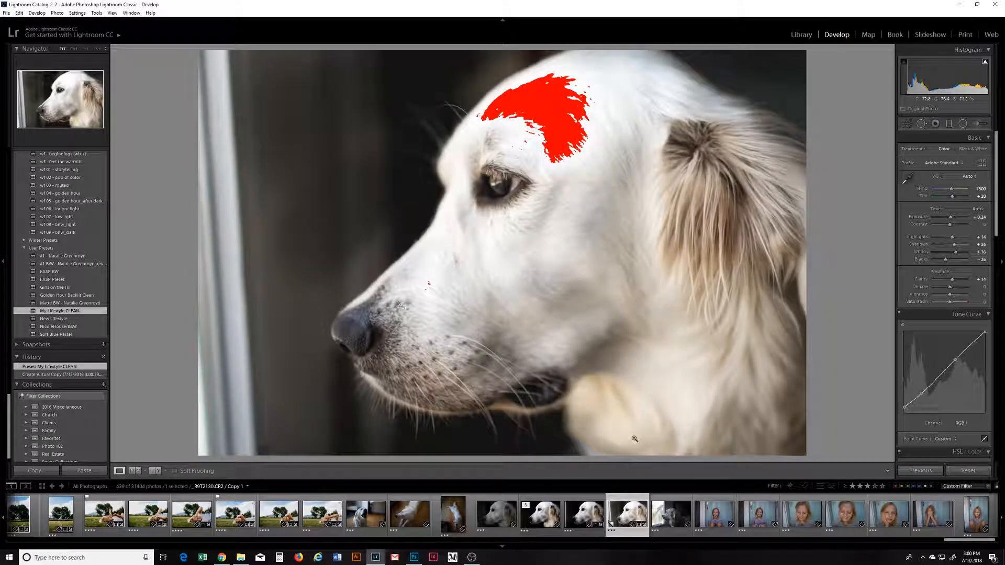
left_click_drag(952, 217, 956, 242)
- Compare the virtual copy against the darker original as the reference photo in Reference View, with the highlight clipping overlay turned off
left_click(585, 514)
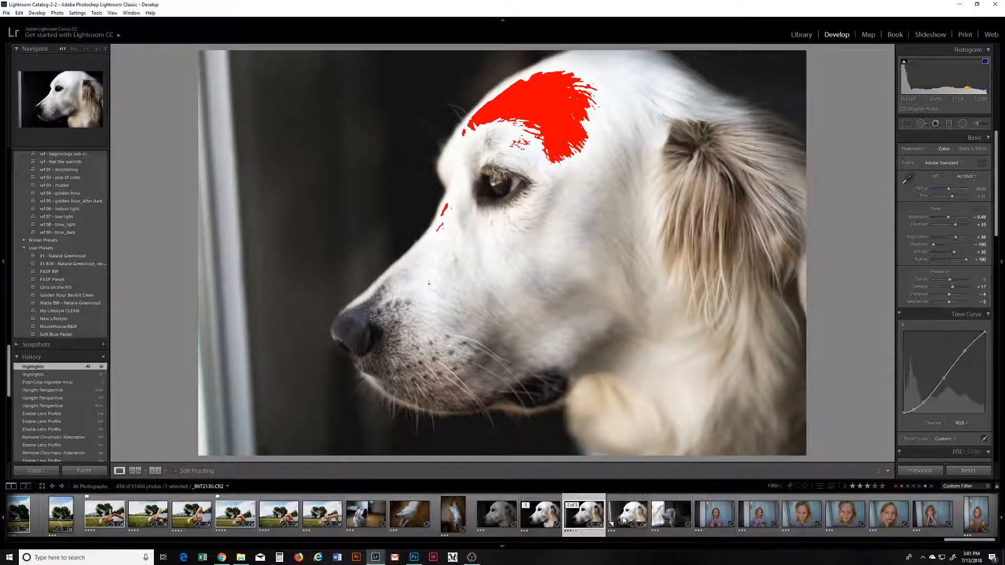
left_click(623, 515)
left_click(135, 470)
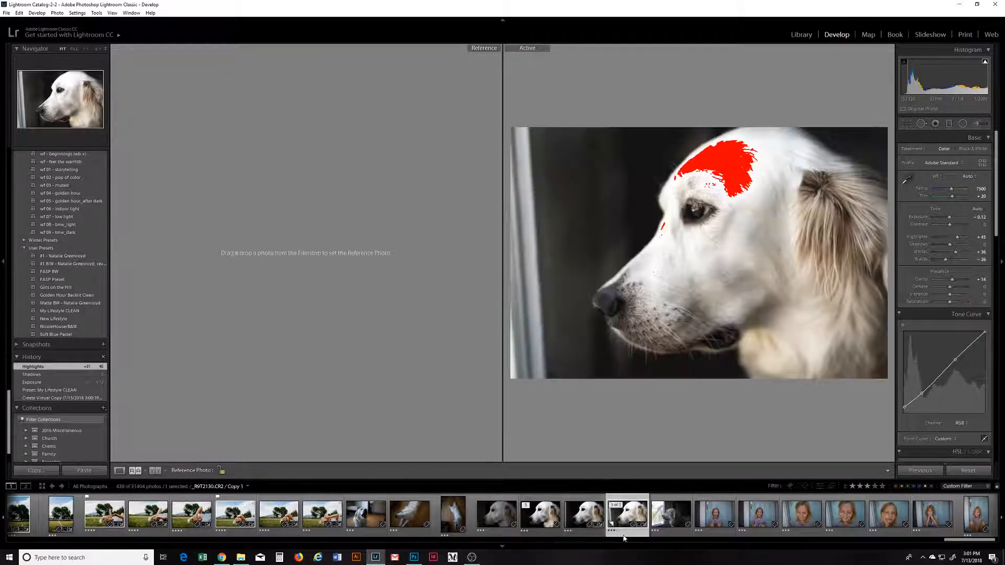
left_click_drag(588, 520, 341, 280)
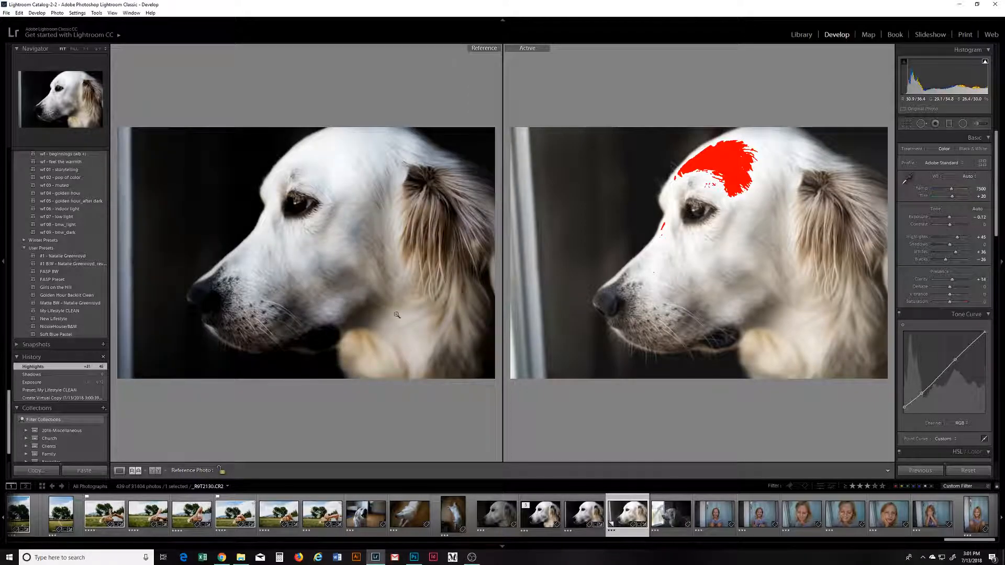
left_click(985, 63)
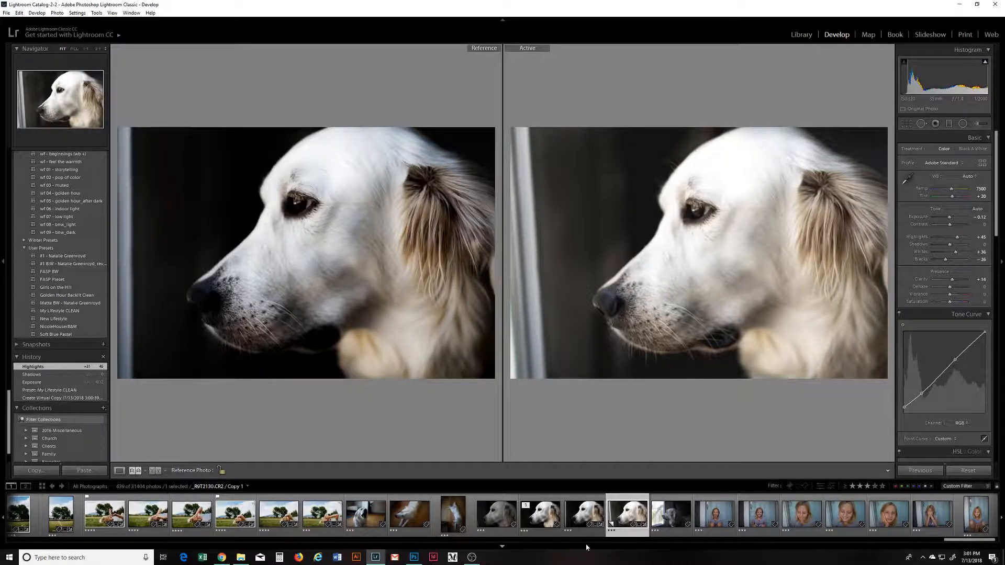
- Check the virtual copy in the side-by-side Before & After view and return to the single-photo Loupe view
scroll(608, 535, "up", 5)
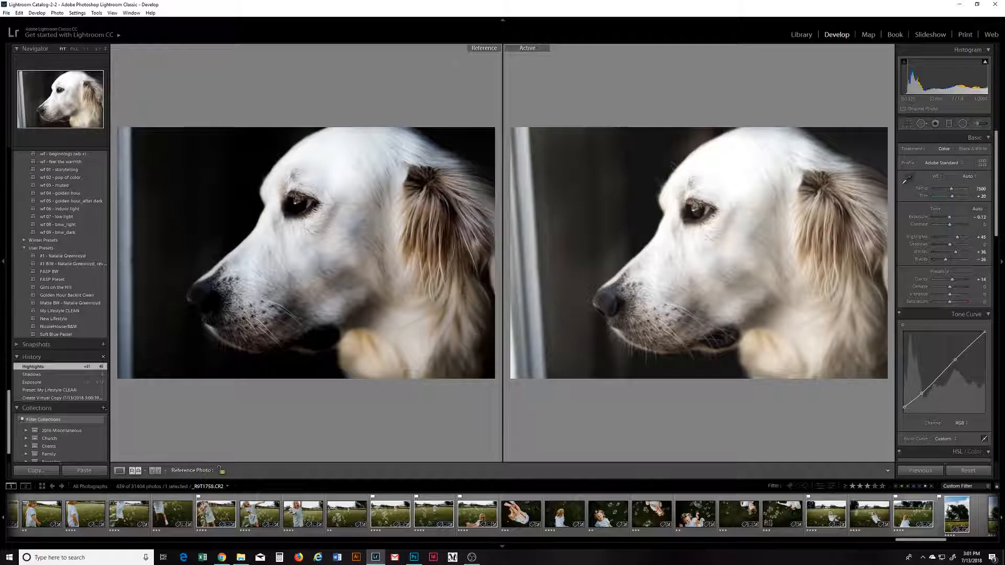
scroll(936, 542, "down", 5)
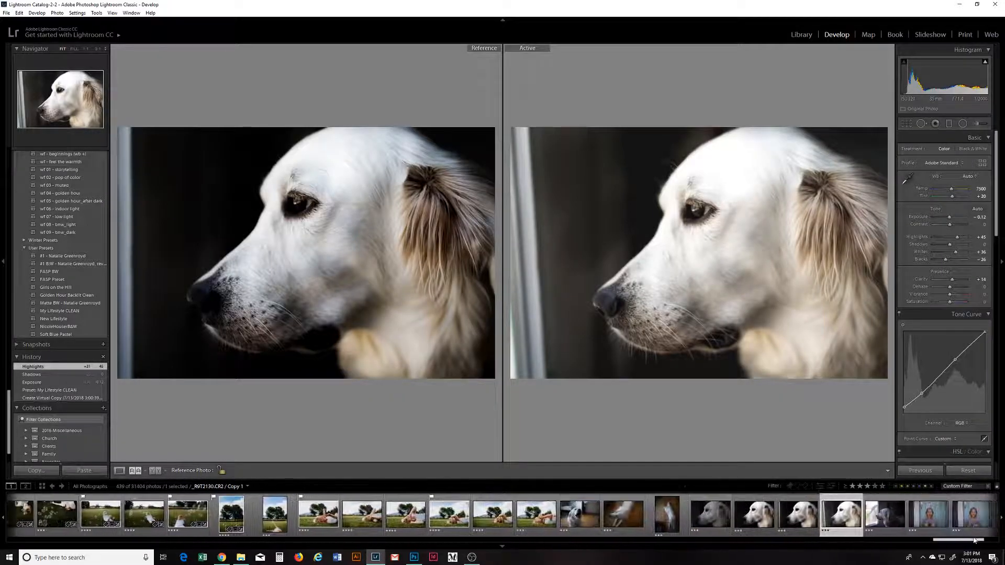
left_click(157, 471)
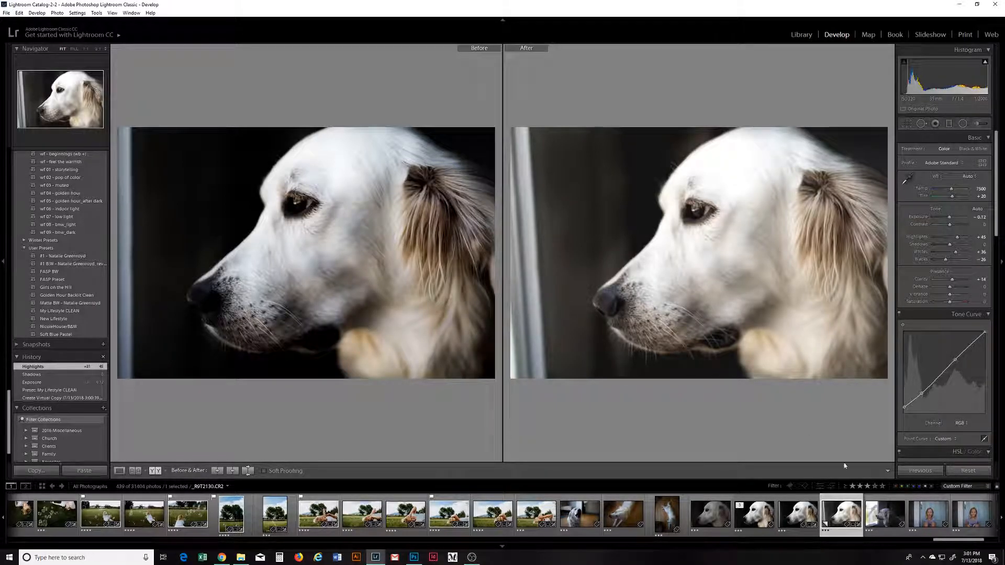
left_click(119, 472)
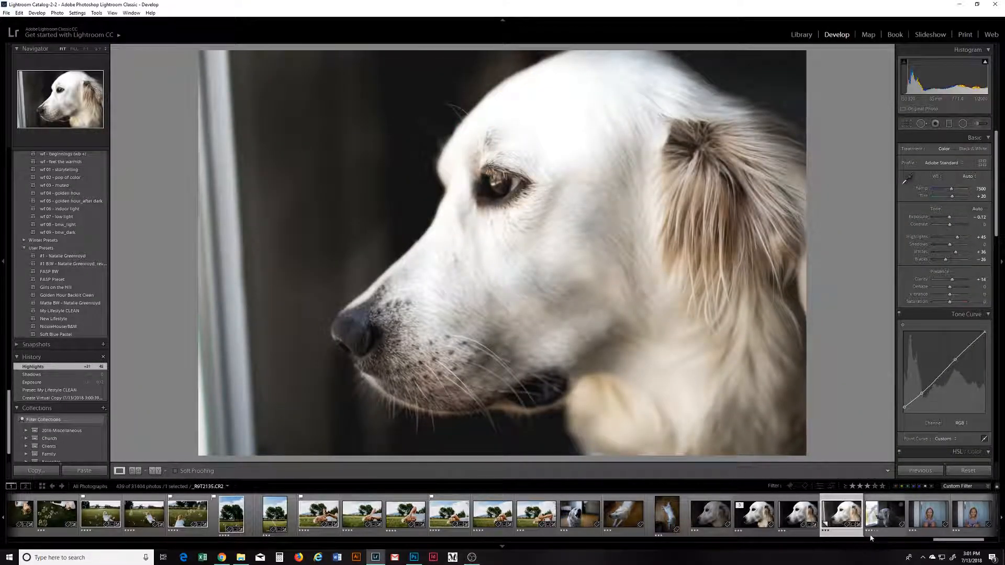
- Look through the girl's portraits and the doormat photo, and select close-up 2149 of the smiling girl for editing
left_click_drag(964, 542, 976, 542)
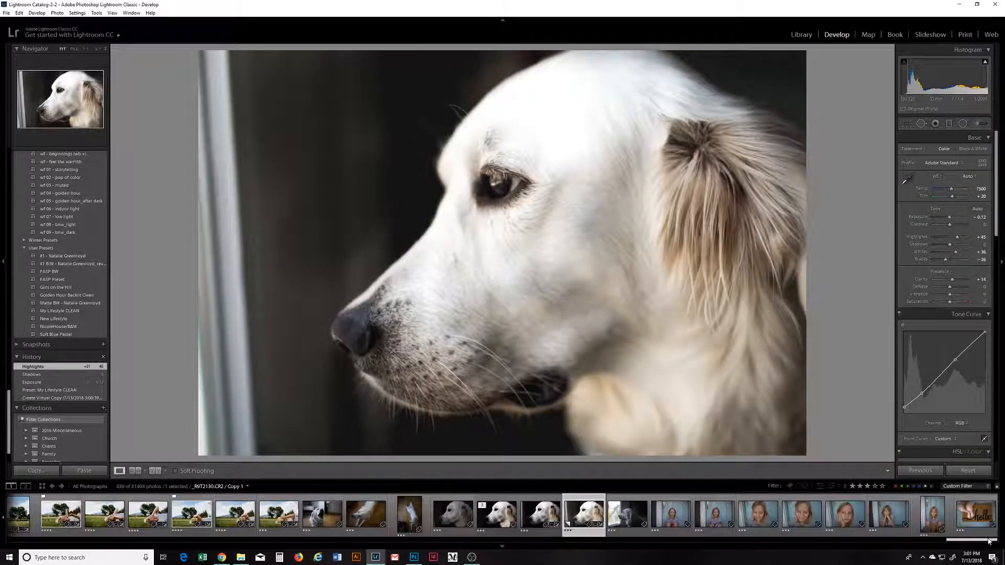
left_click(884, 515)
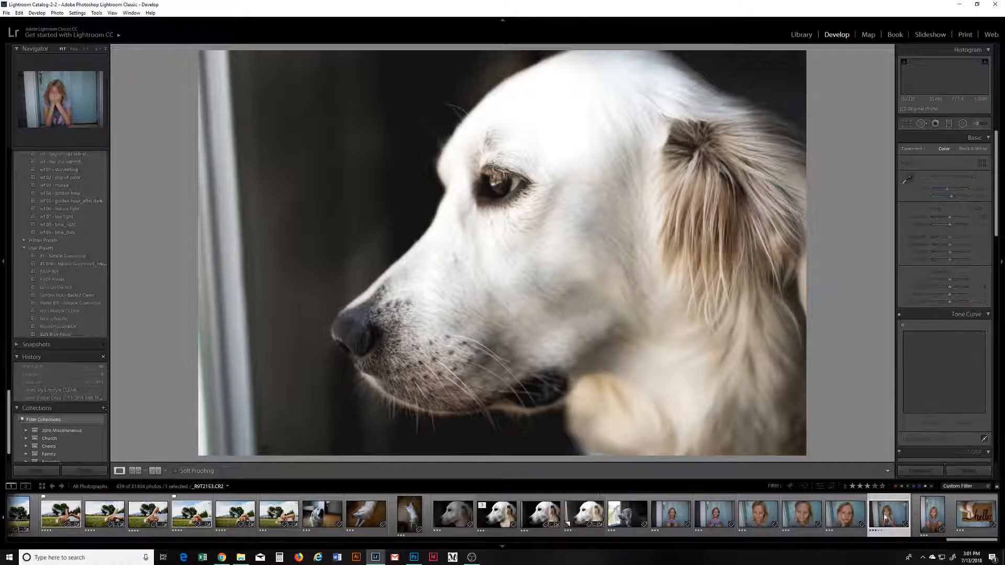
left_click(849, 516)
left_click(961, 514)
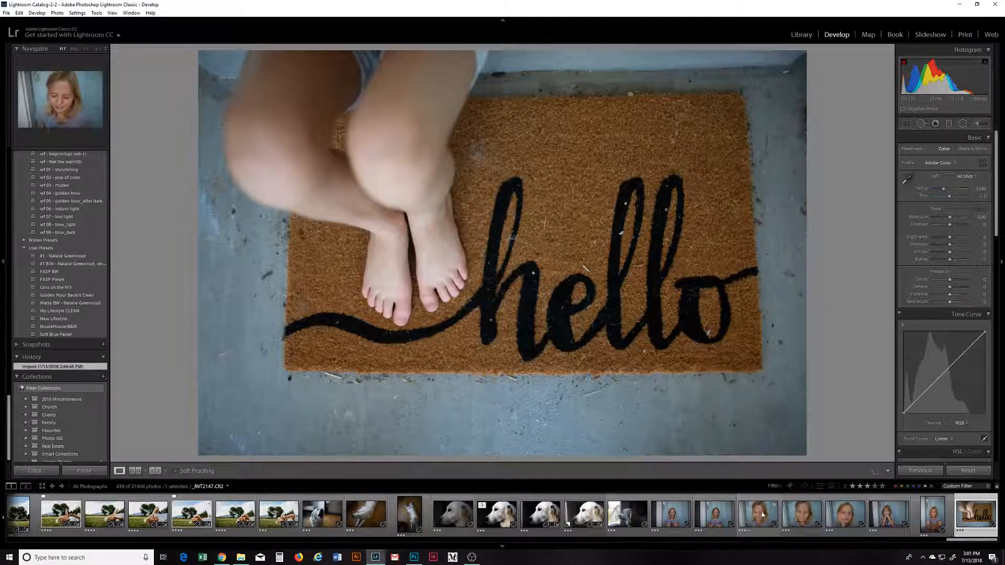
left_click(770, 519)
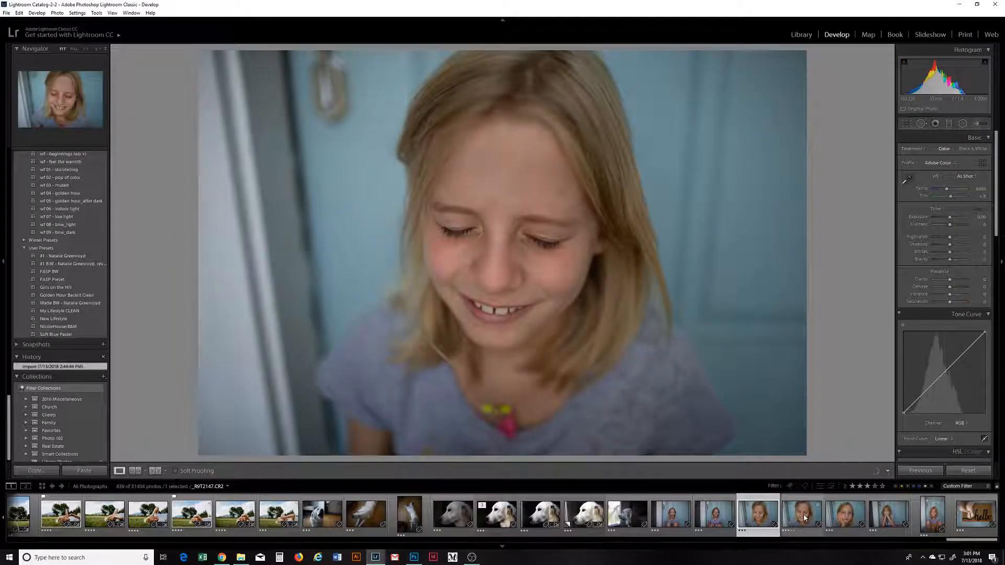
left_click(805, 519)
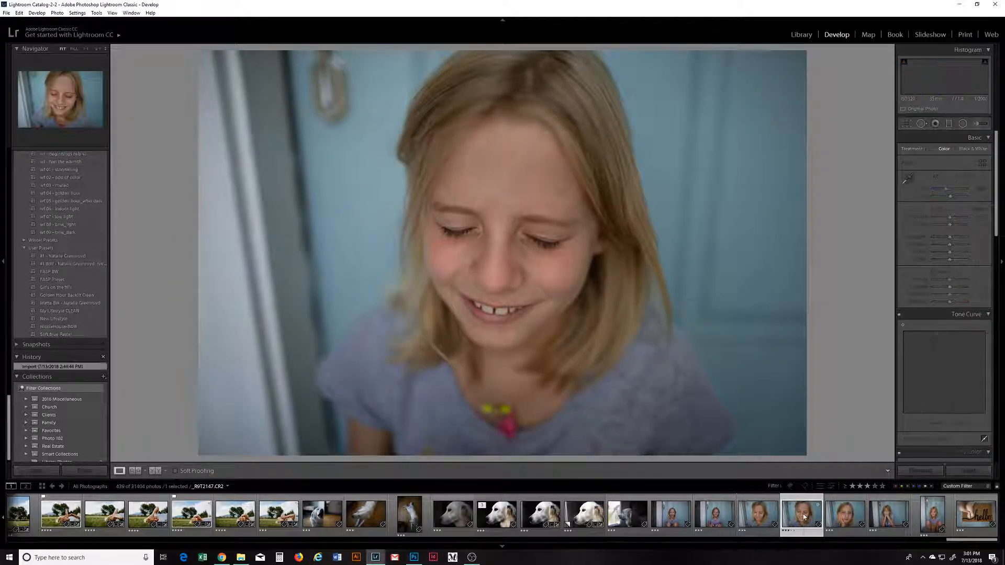
- Straighten the girl's portrait and crop it tighter around her face
left_click(907, 124)
left_click_drag(821, 57, 761, 85)
left_click_drag(702, 115, 675, 103)
key("Return")
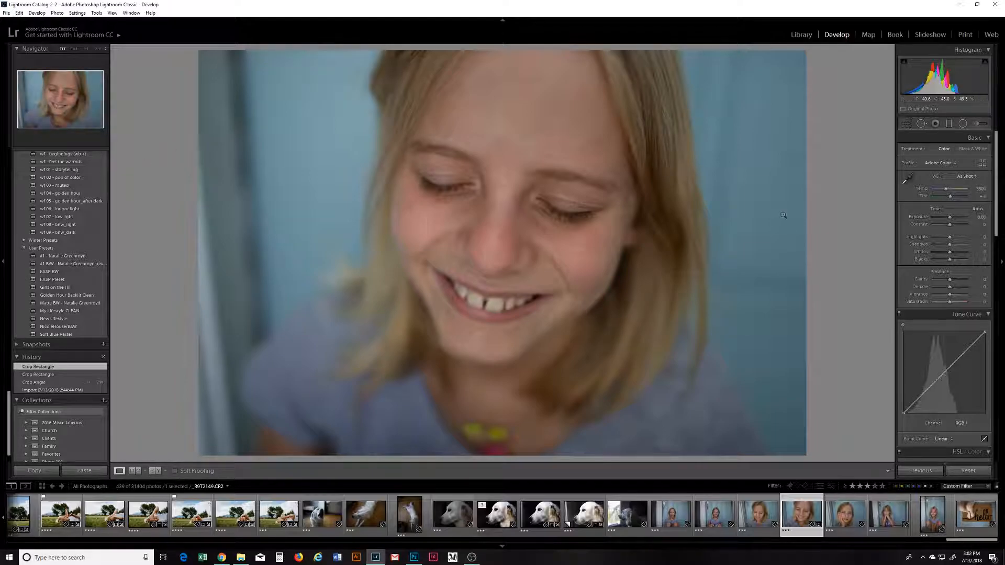
- Apply Auto white balance, fine-tune Temp to 6762, and set Exposure to +0.48, Highlights to +31 and Shadows to -14
left_click(968, 177)
left_click(951, 197)
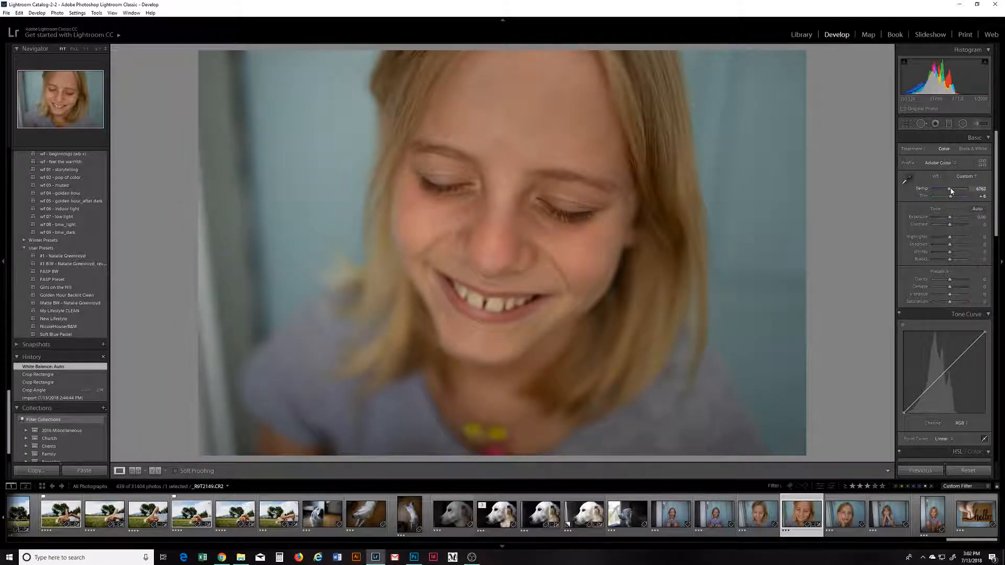
left_click_drag(950, 217, 950, 219)
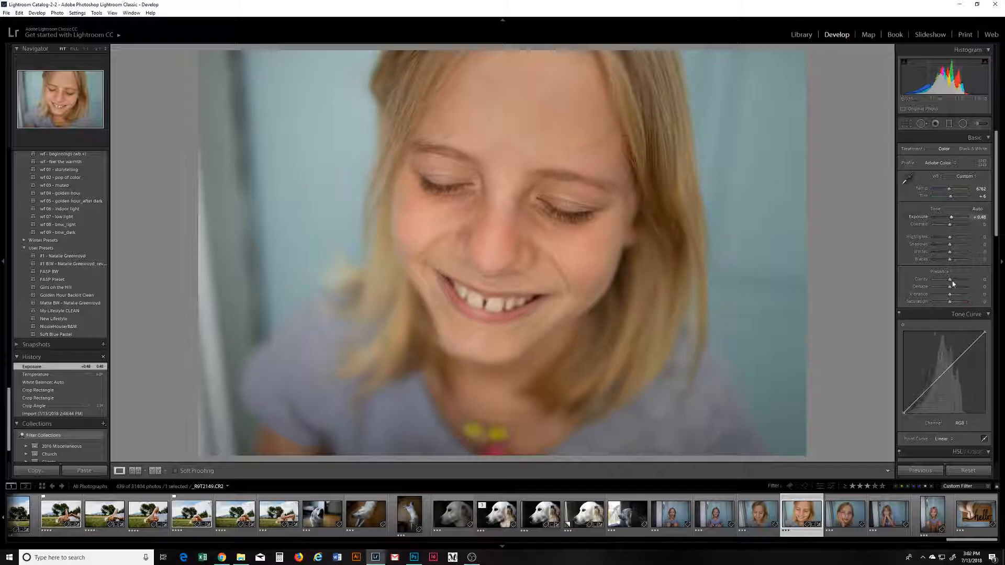
left_click_drag(950, 240, 948, 246)
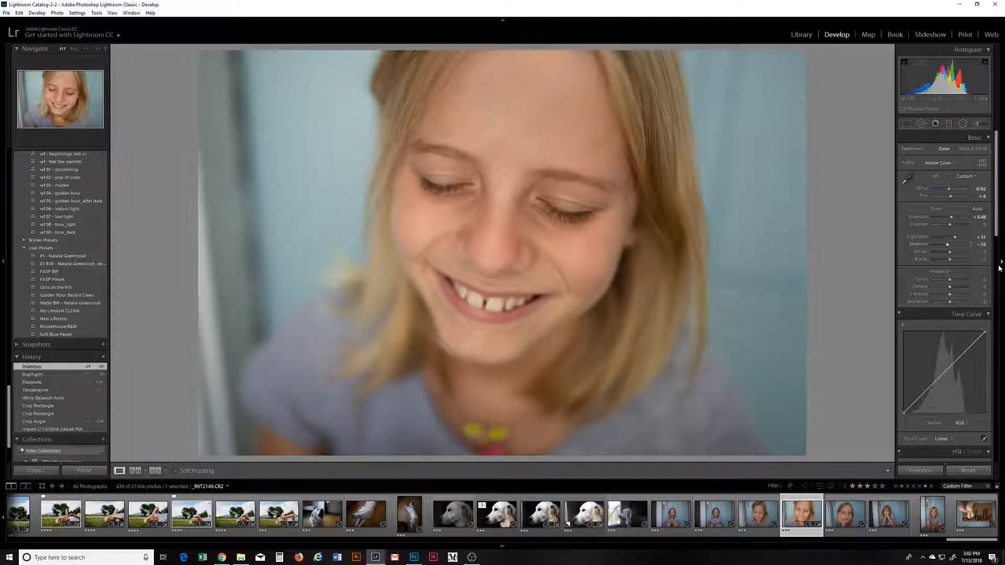
- Anchor the point curve at its midtones and highlights and pull the shadow portion down slightly for more contrast
left_click(943, 374)
left_click(961, 355)
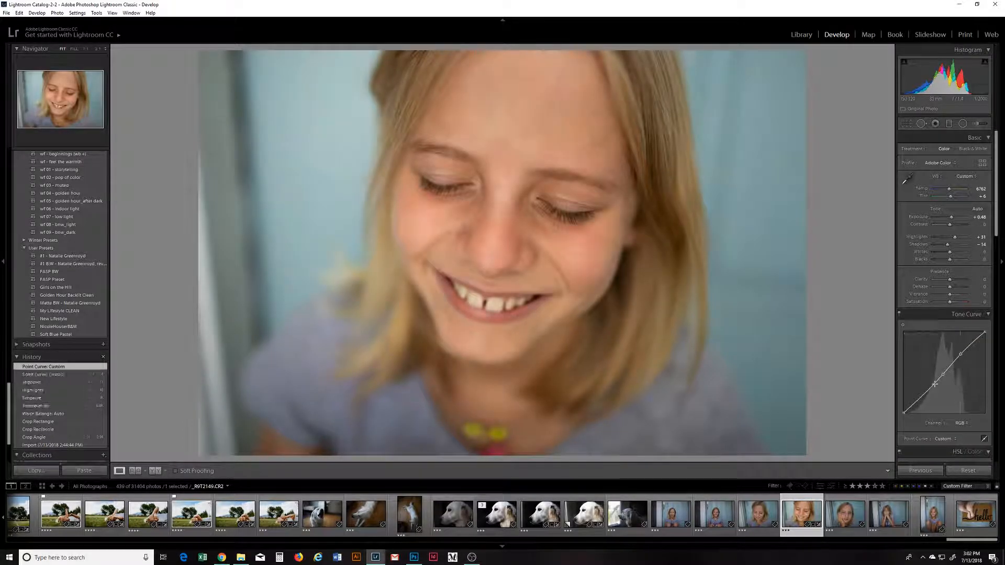
left_click_drag(925, 393, 927, 396)
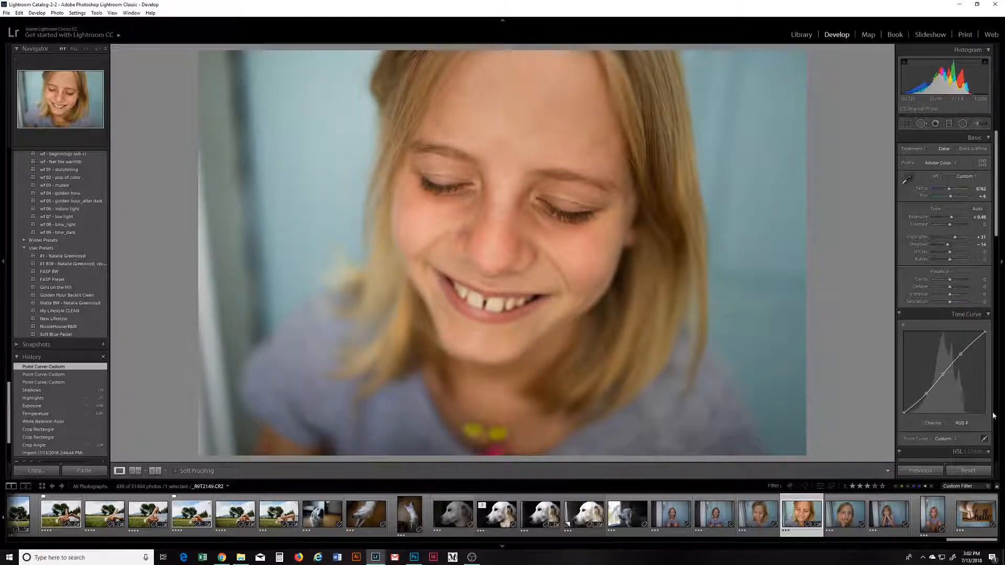
- Refine the skin tones in HSL by adjusting Orange saturation and setting luminance to Red +18 and Orange +22
scroll(981, 280, "down", 4)
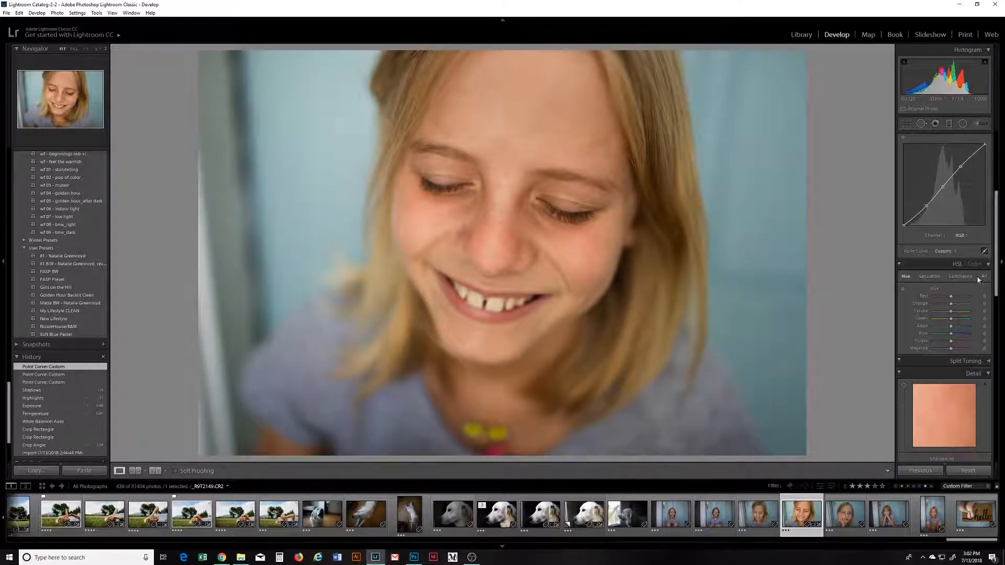
left_click(930, 277)
left_click_drag(950, 308, 954, 300)
left_click(961, 276)
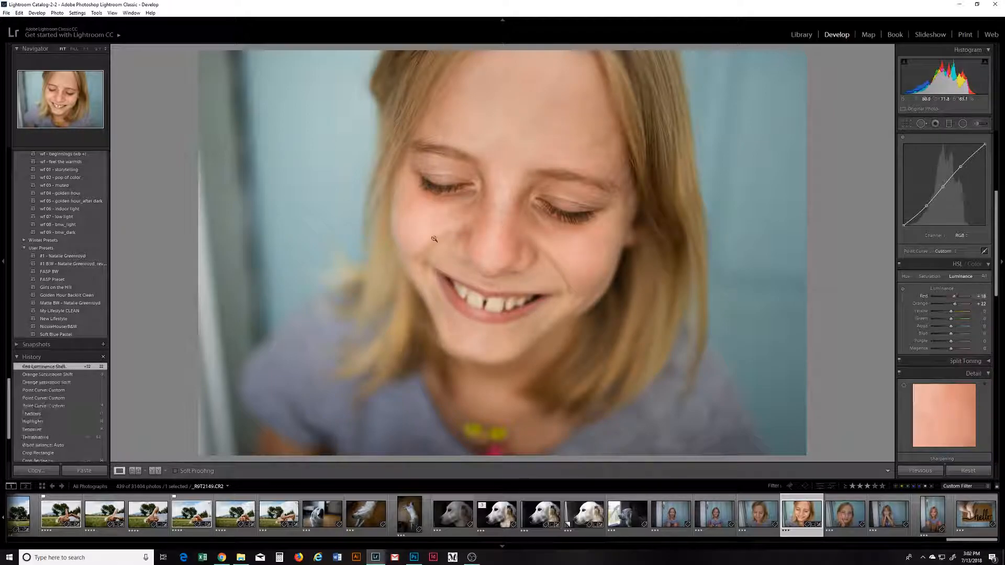
- Heal the dark patch beside the girl's nose using Spot Removal at size 55 and feather 25, sourcing from the cheek above it
key("z")
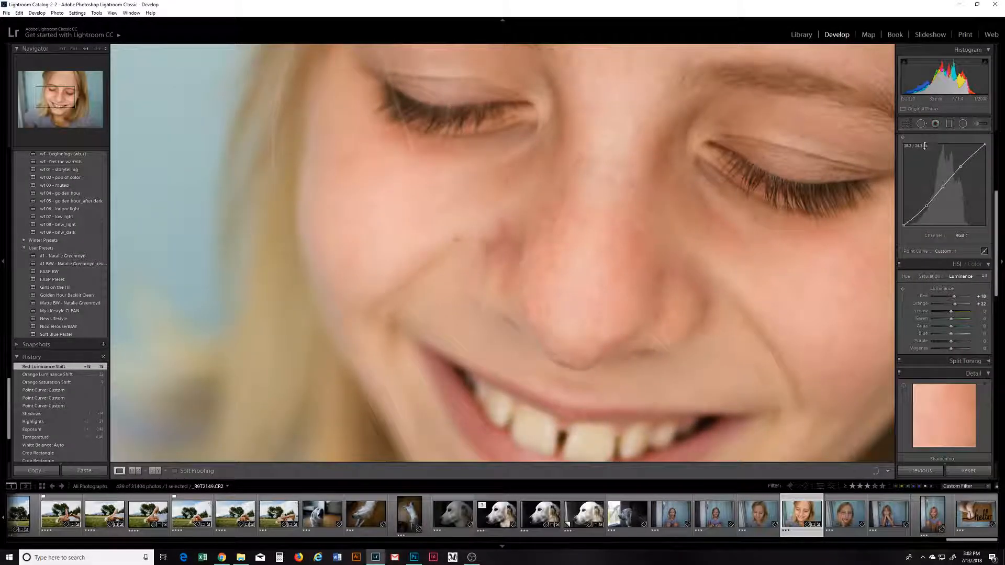
left_click(920, 124)
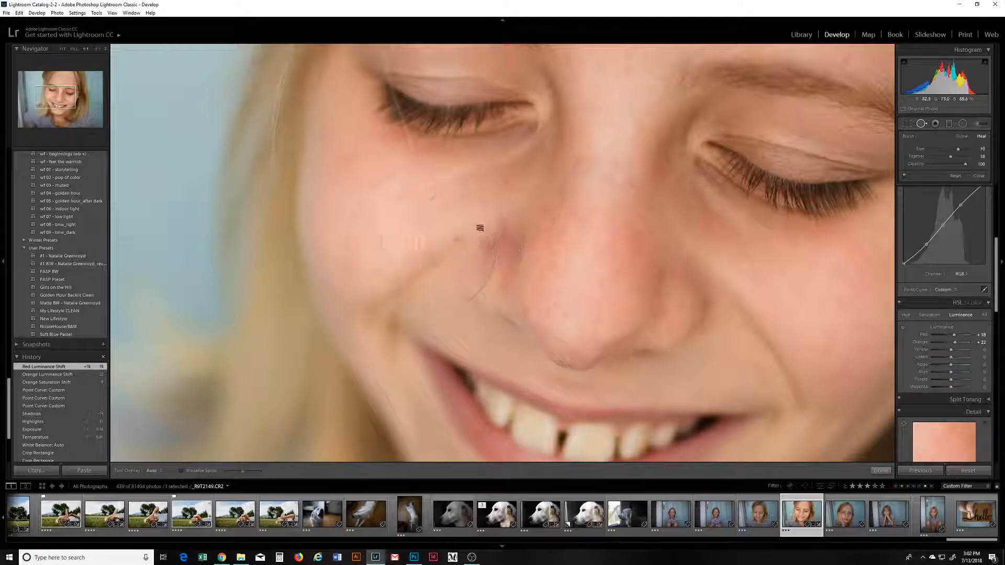
scroll(482, 229, "down", 2)
left_click_drag(945, 159, 938, 160)
scroll(498, 229, "down", 3)
left_click(502, 232)
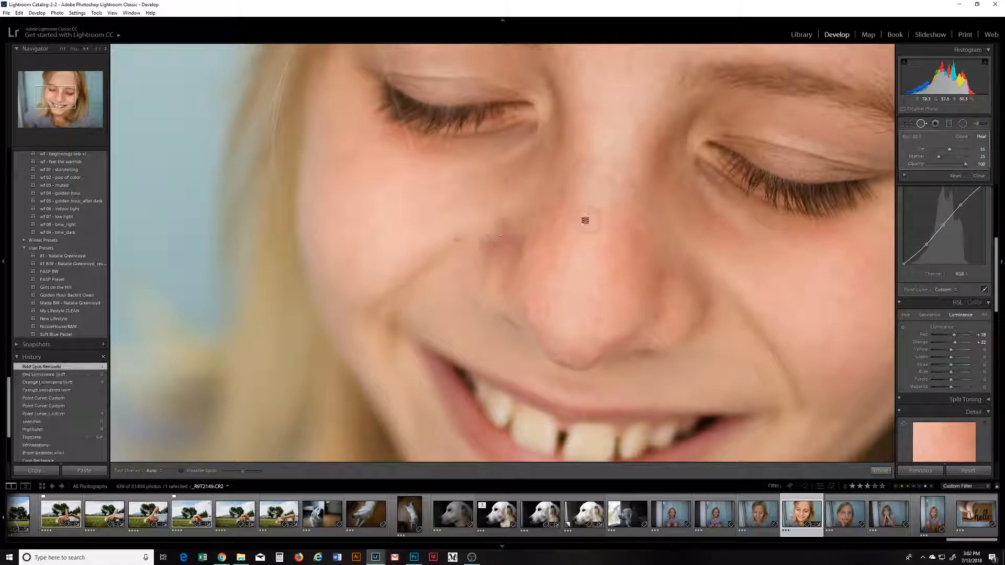
left_click_drag(497, 205, 472, 196)
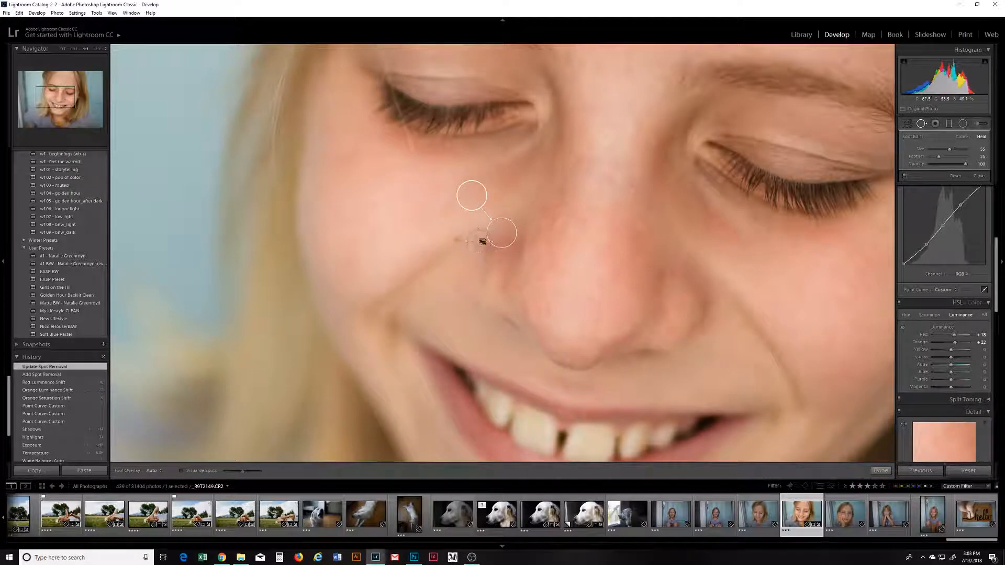
- Heal a second, smaller spot on the cheek next to the first one and finish the spot removal
left_click(483, 241)
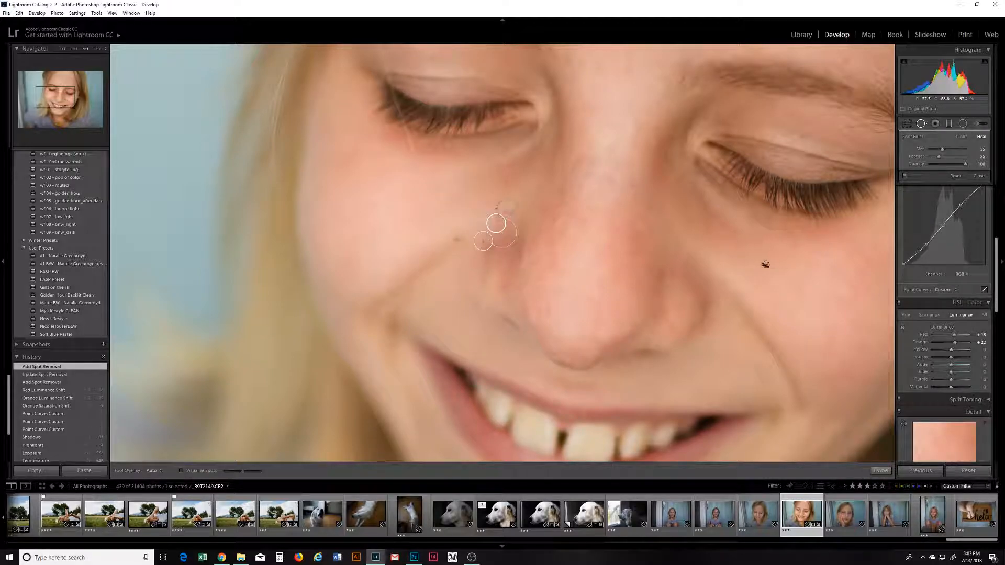
left_click(881, 471)
left_click(699, 312)
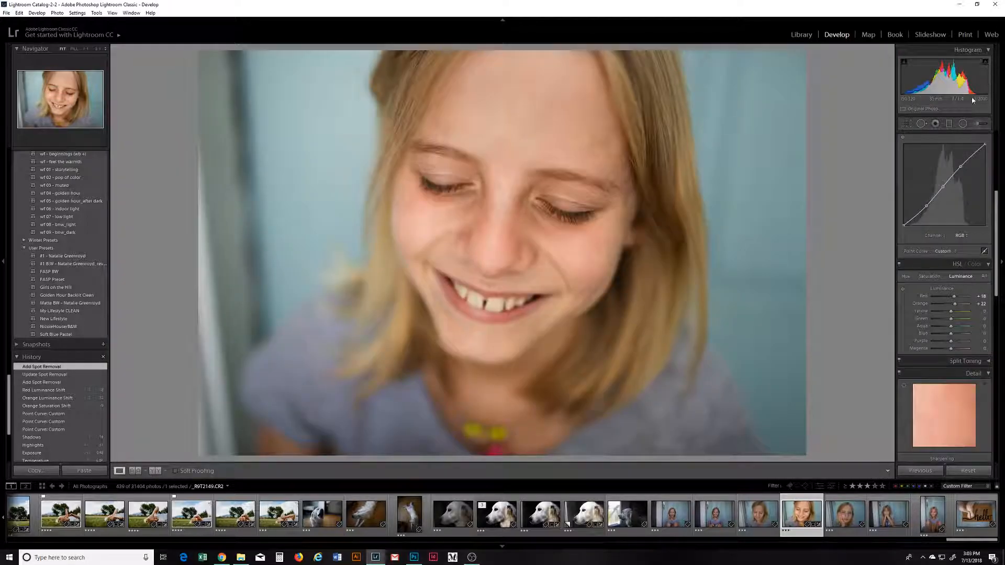
- Brush the Soften Skin effect at size 7 over the skin beneath both eyes and across the bridge of the nose
left_click(978, 126)
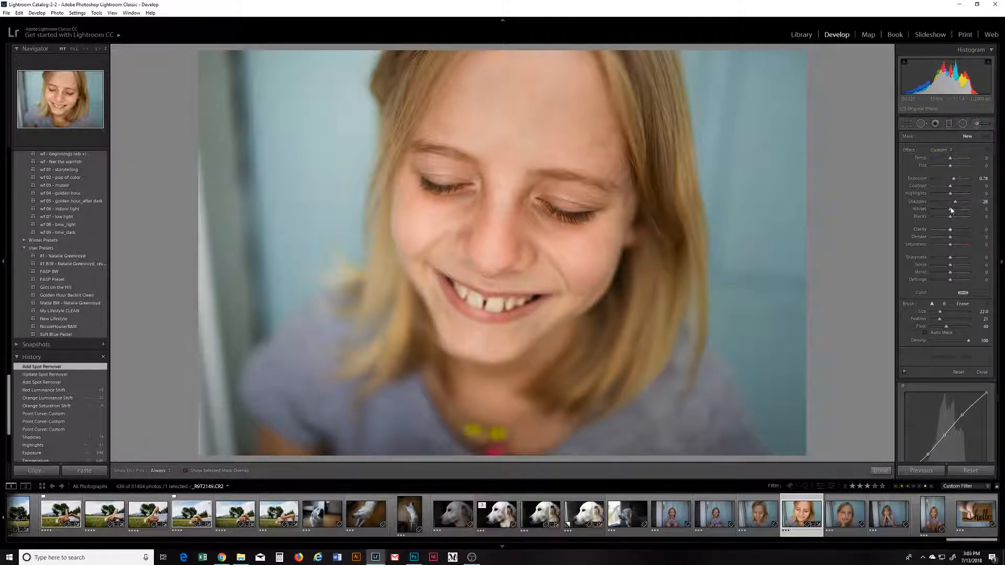
left_click(941, 151)
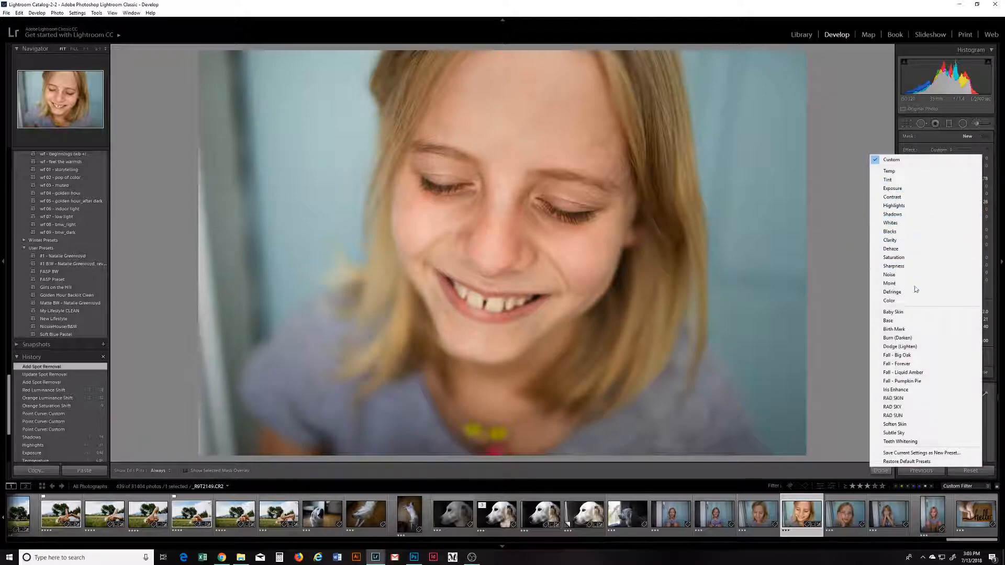
left_click(901, 427)
scroll(502, 250, "down", 5)
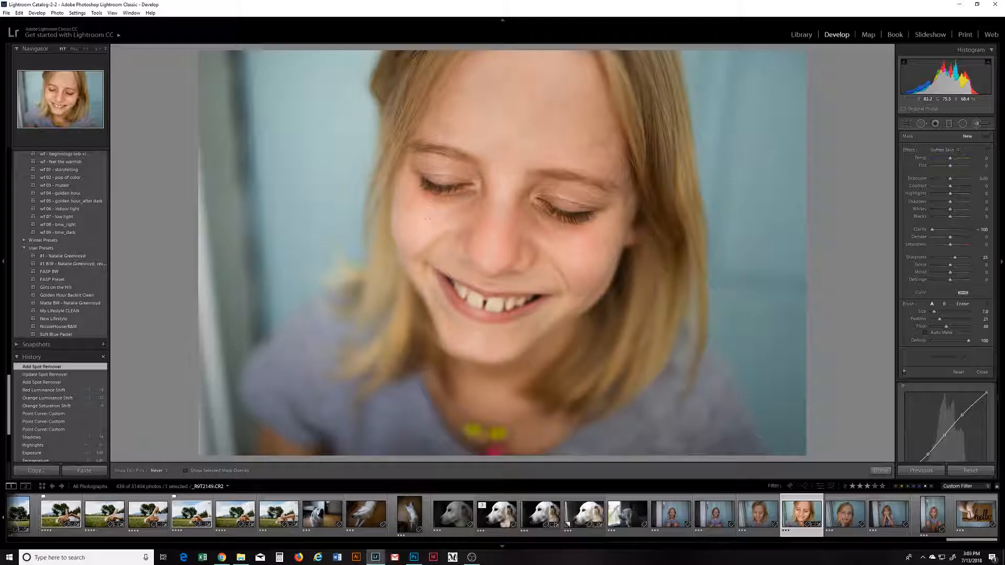
left_click_drag(418, 208, 521, 205)
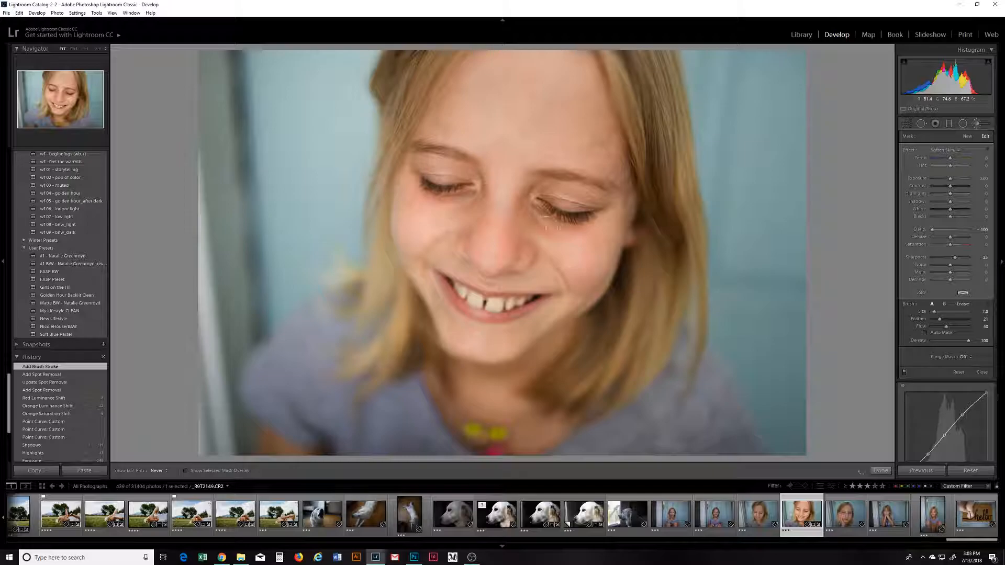
left_click_drag(559, 228, 533, 220)
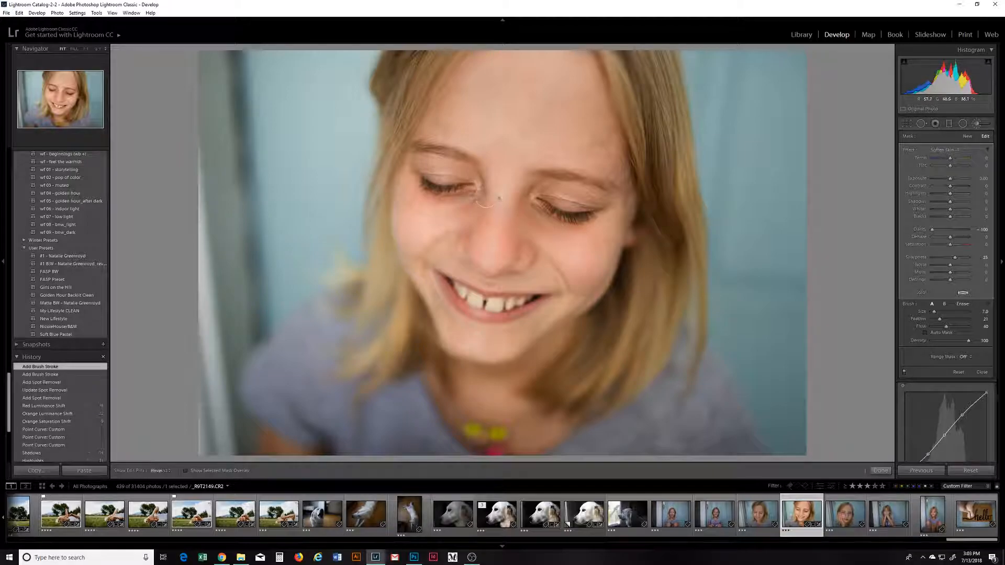
left_click(487, 199)
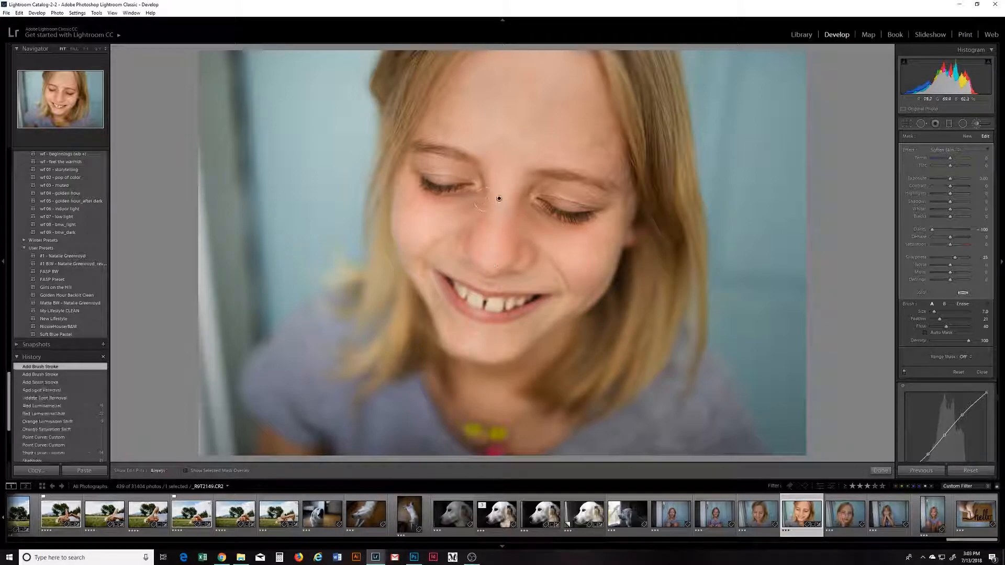
left_click(631, 187)
scroll(597, 99, "up", 1)
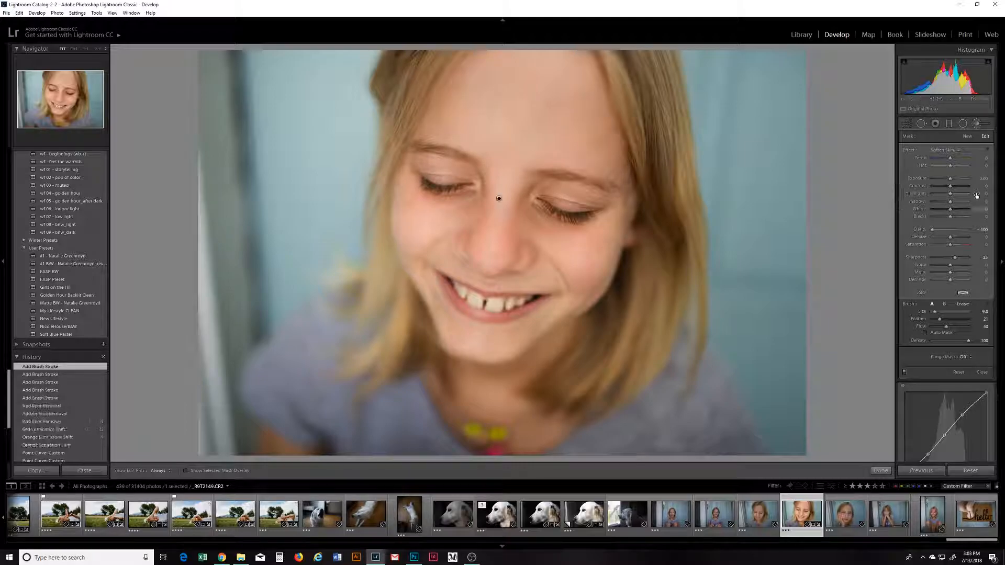
- Set the skin brush's exposure to 0.09 and extend its mask over the forehead, cheek and nose, using the mask overlay as a guide
left_click_drag(951, 179, 951, 180)
scroll(530, 128, "up", 1)
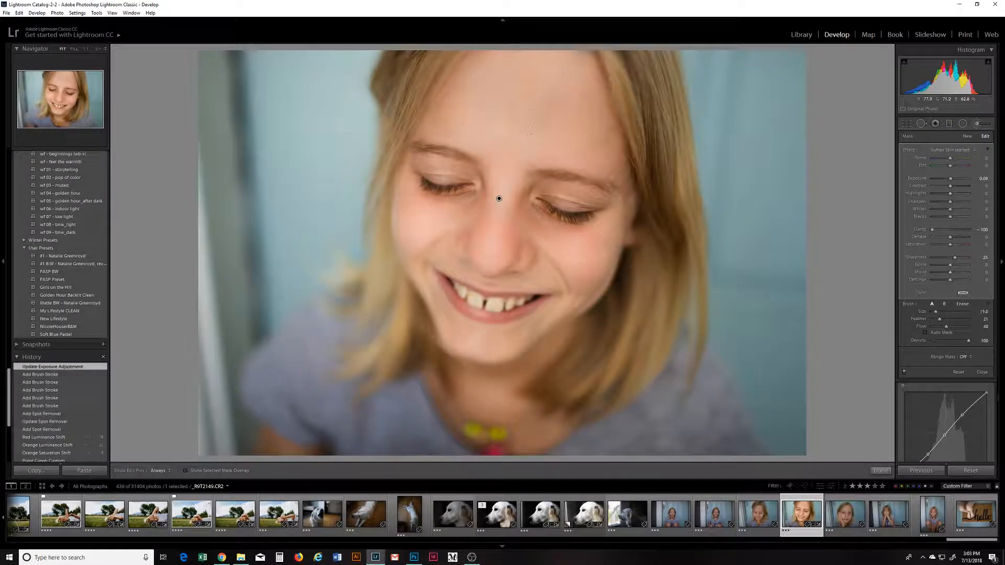
left_click(186, 471)
key("h")
mouse_move(527, 73)
left_mouse_down()
mouse_move(551, 26)
mouse_move(594, 112)
left_mouse_up()
mouse_move(608, 263)
left_mouse_down()
mouse_move(592, 267)
mouse_move(599, 259)
left_mouse_up()
scroll(523, 254, "down", 4)
left_click_drag(526, 247, 521, 255)
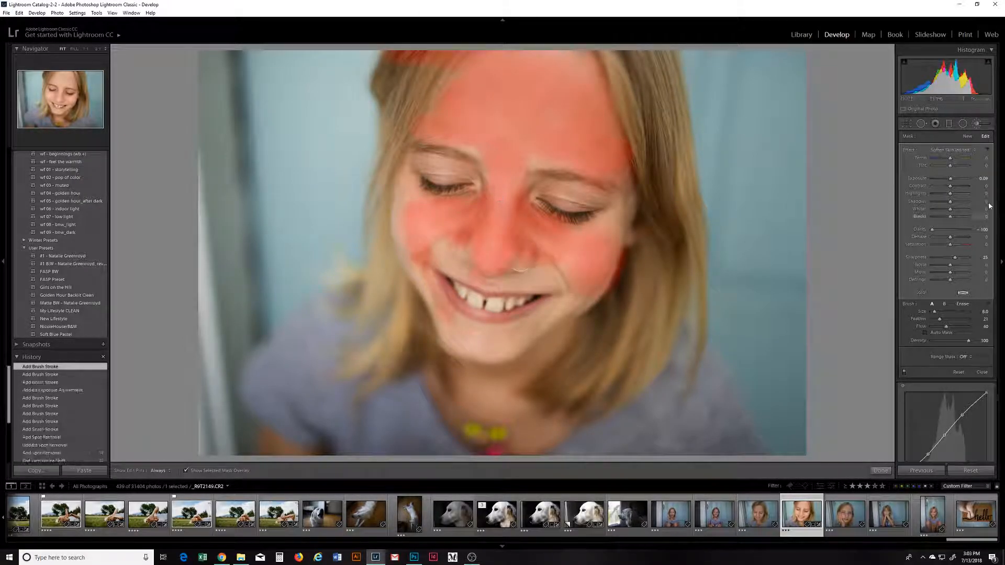
left_click(196, 469)
- Fine-tune the skin-softening mask's exposure slightly upward and finish the brush adjustment
left_click(985, 179)
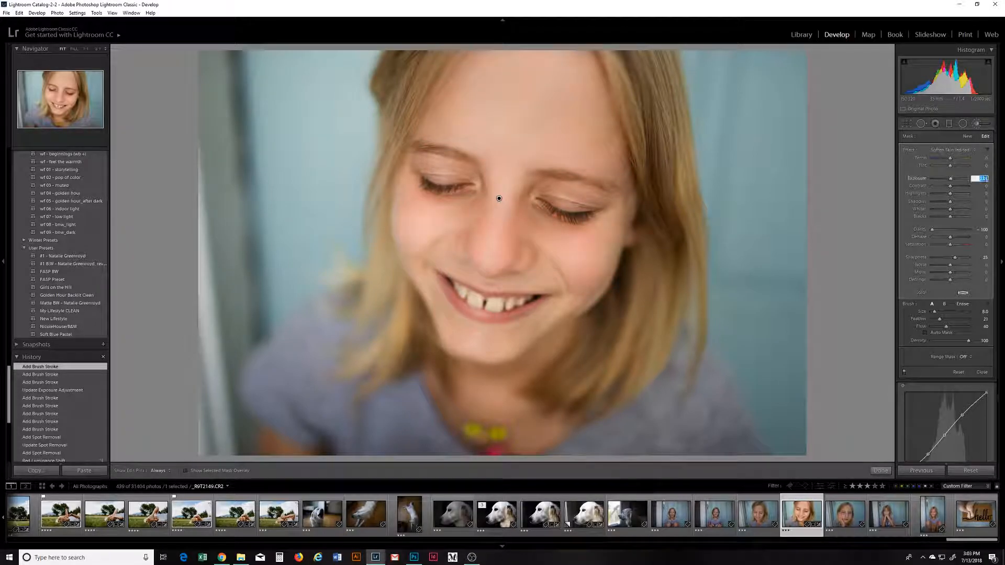
key("Up")
key("Up")
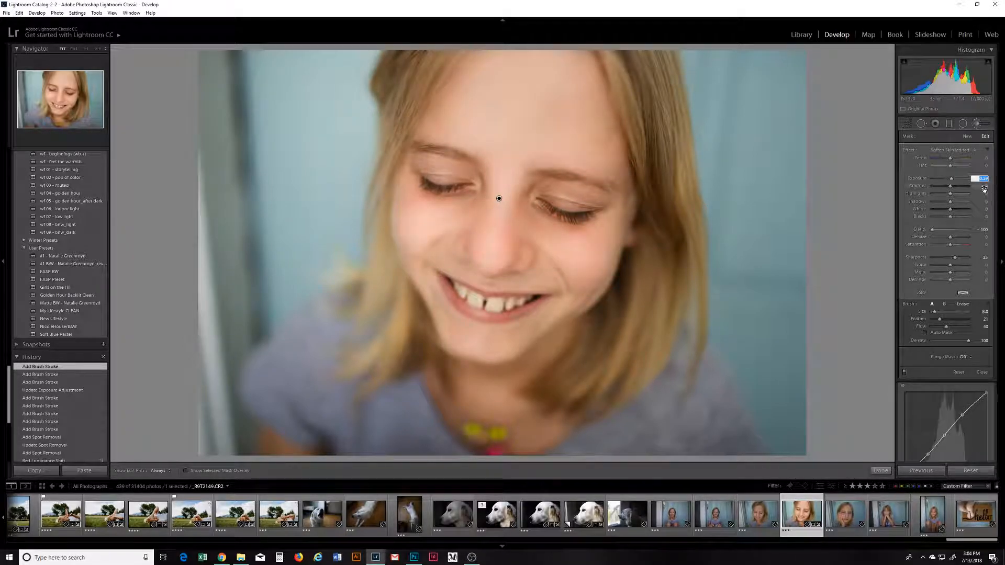
key("Down")
left_click(875, 472)
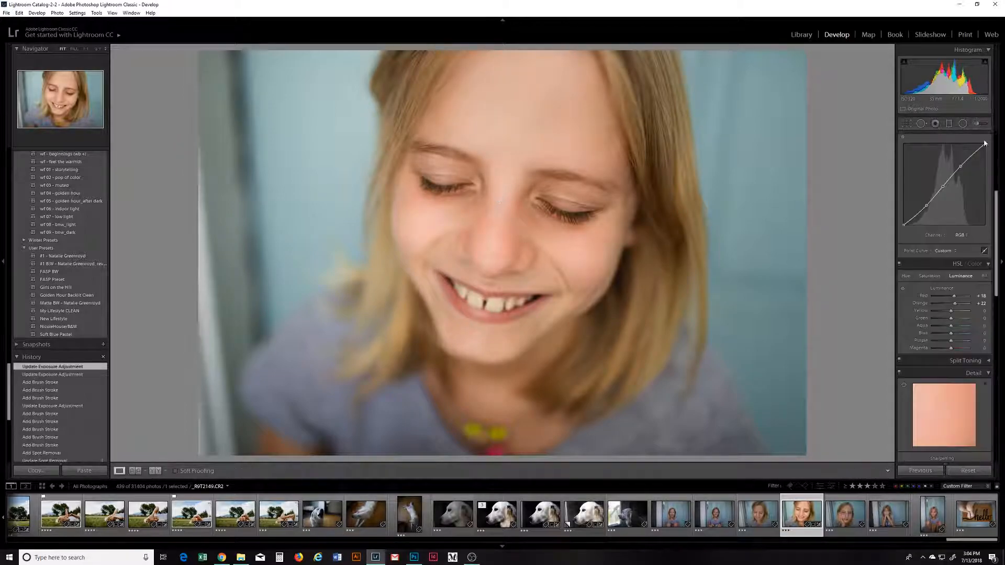
- Start a new adjustment brush with the Teeth Whitening effect at size 3 and paint along the girl's teeth
left_click(978, 124)
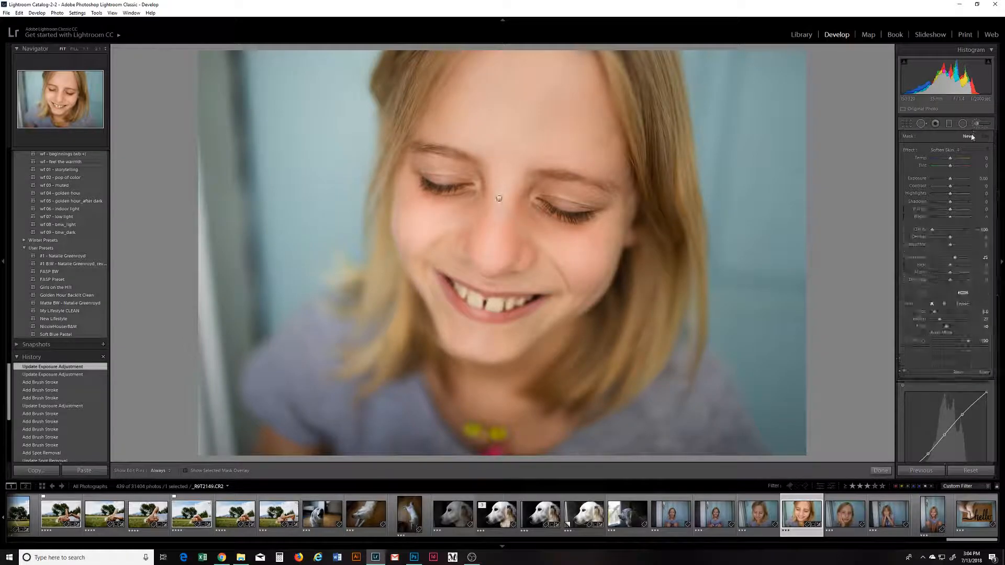
left_click(951, 151)
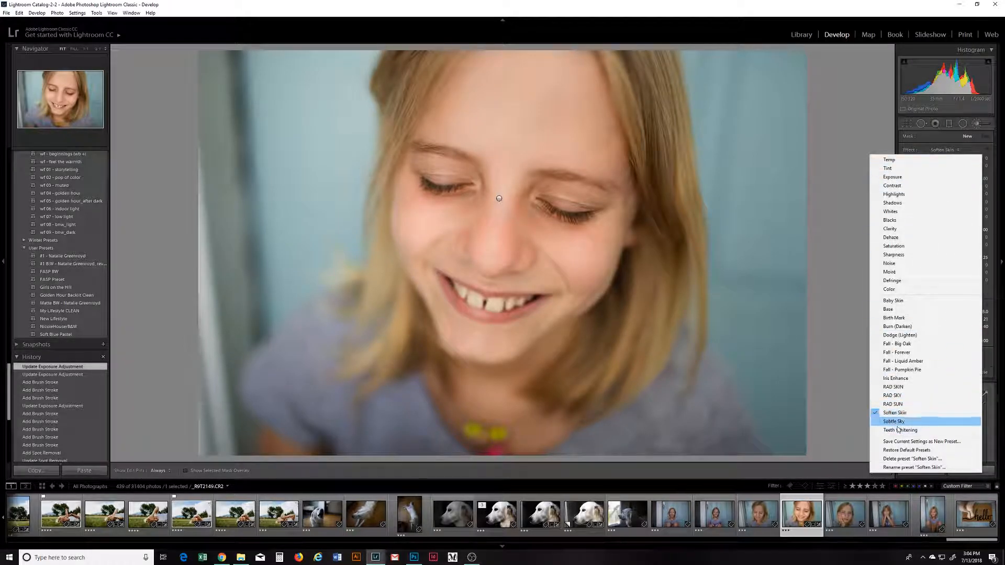
left_click(925, 430)
scroll(483, 303, "down", 5)
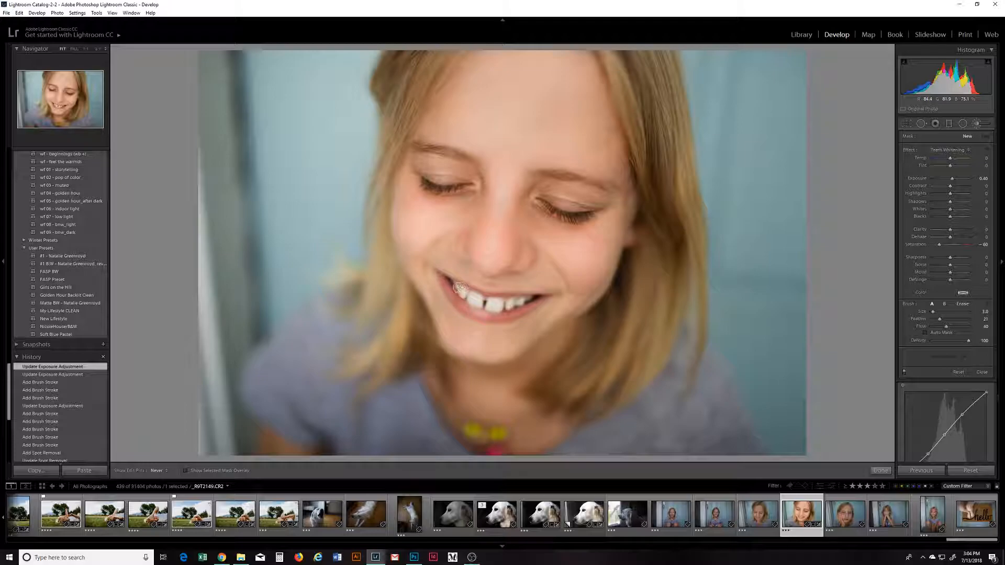
left_click_drag(456, 288, 529, 313)
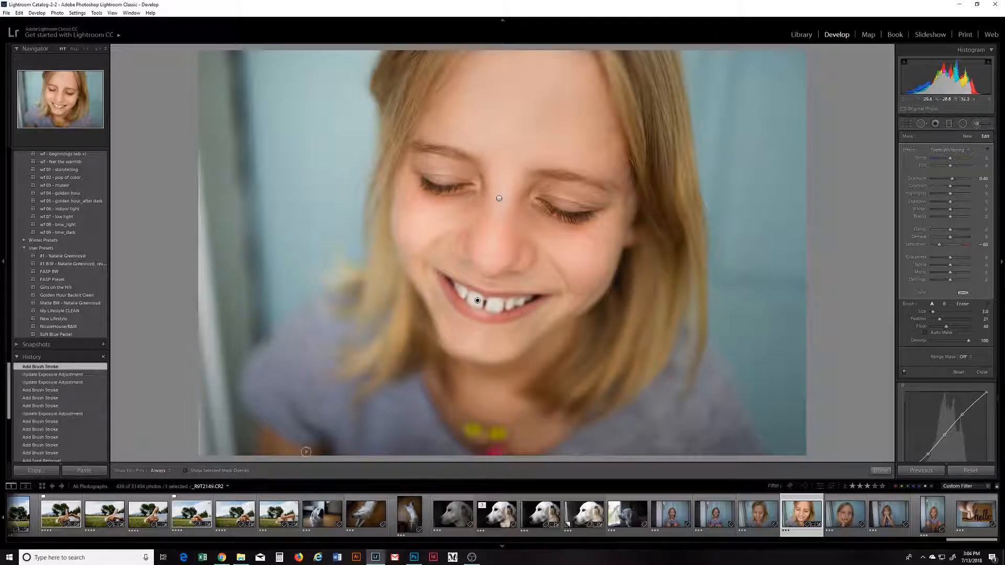
- Check the whitening mask with its overlay, erase the spill at the corner of the mouth and close the brush
left_click(185, 471)
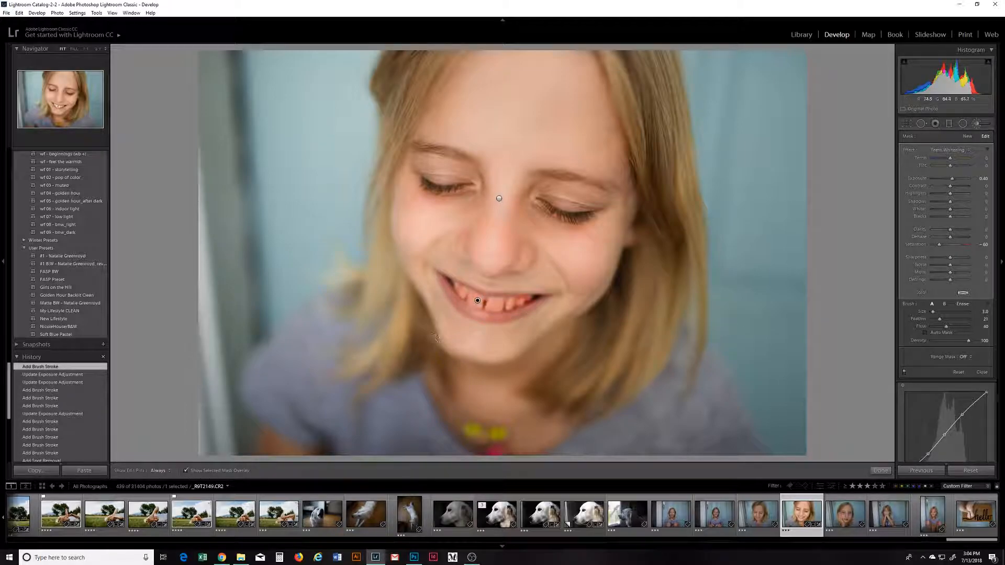
left_click(964, 305)
left_click_drag(535, 301, 539, 300)
key("h")
left_click(982, 373)
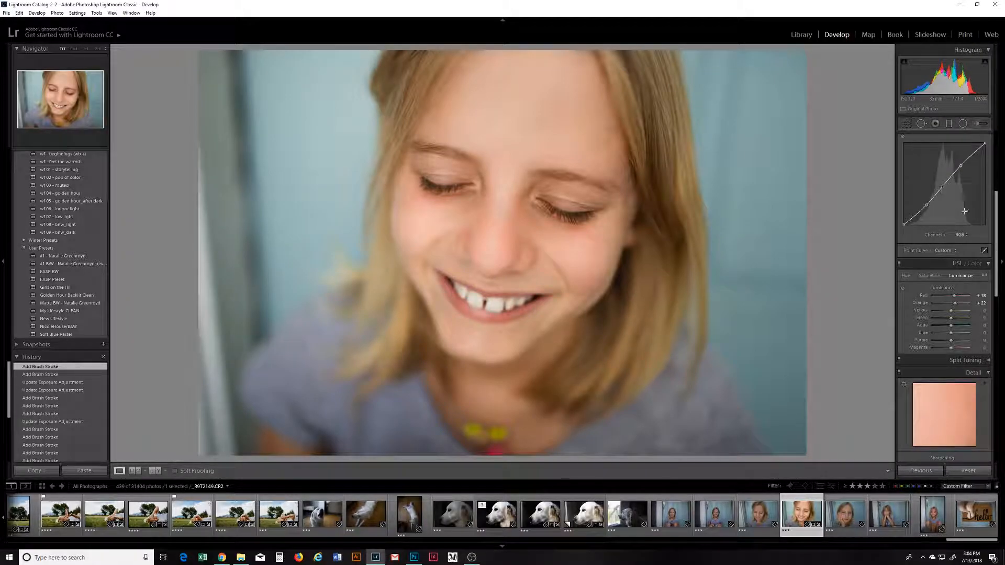
- Set the portrait's Presence values to Clarity +19, Dehaze +5, Vibrance +12 and Saturation -5
scroll(959, 289, "up", 5)
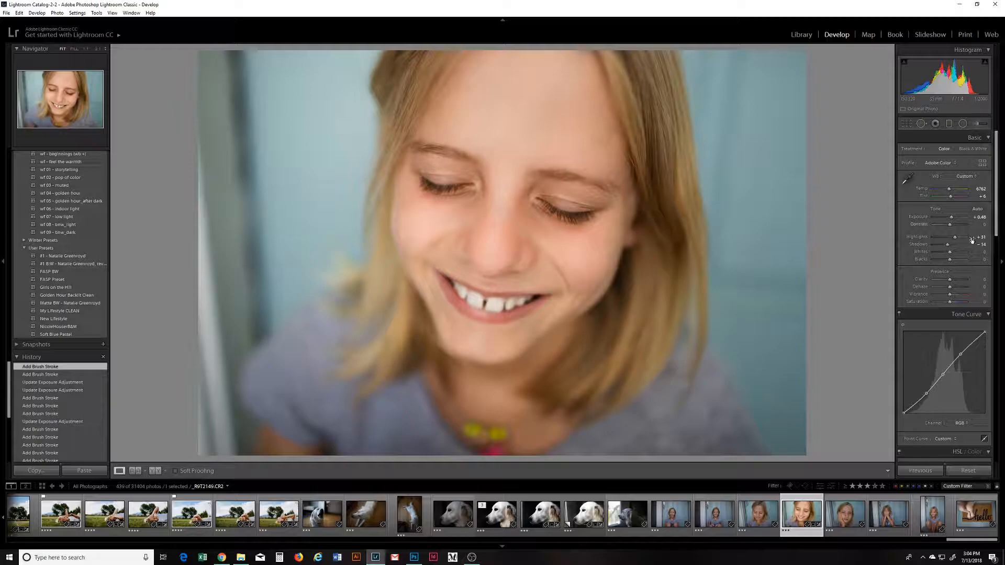
left_click_drag(952, 298, 952, 282)
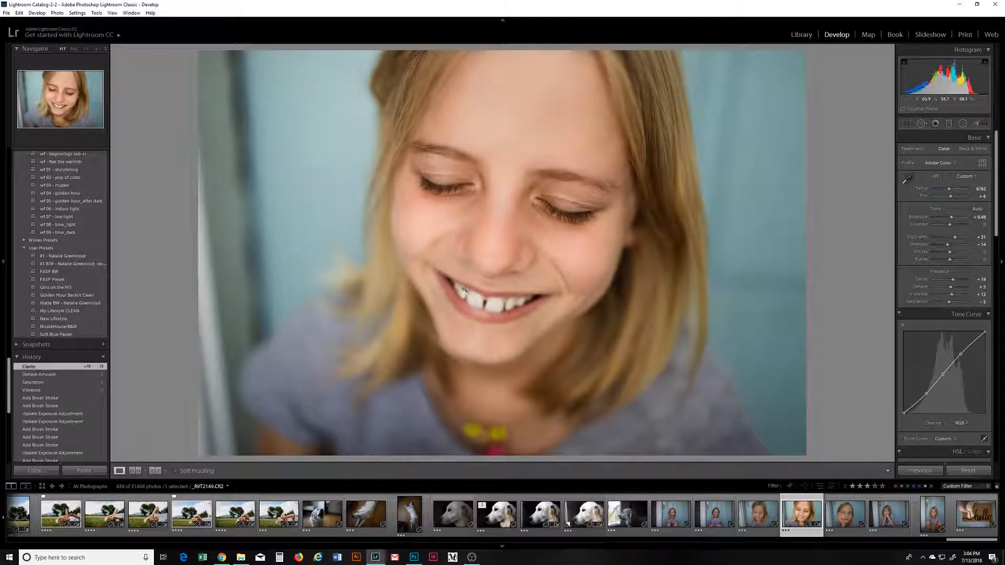
- Create a virtual copy of the edited portrait
right_click(806, 536)
left_click(700, 389)
left_click(788, 451)
right_click(808, 532)
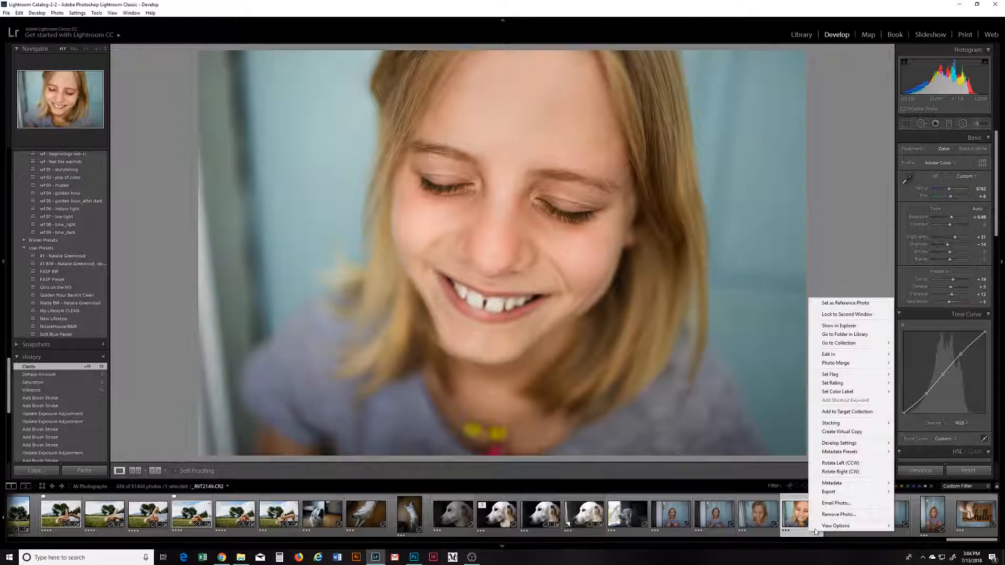
left_click(837, 432)
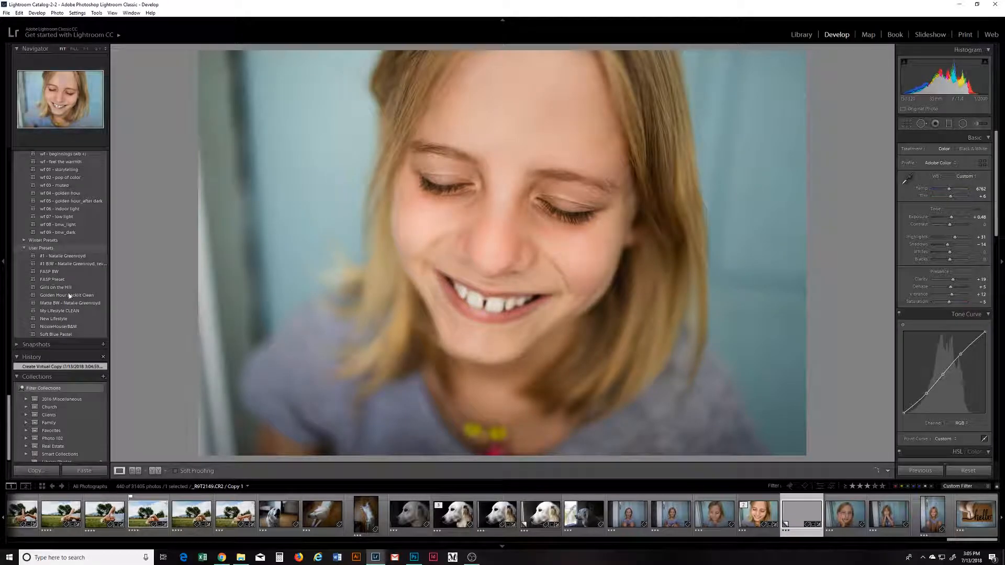
- Restart the virtual copy from unedited settings with the 1 SG Film Based preset and raise its exposure
scroll(23, 240, "down", 1)
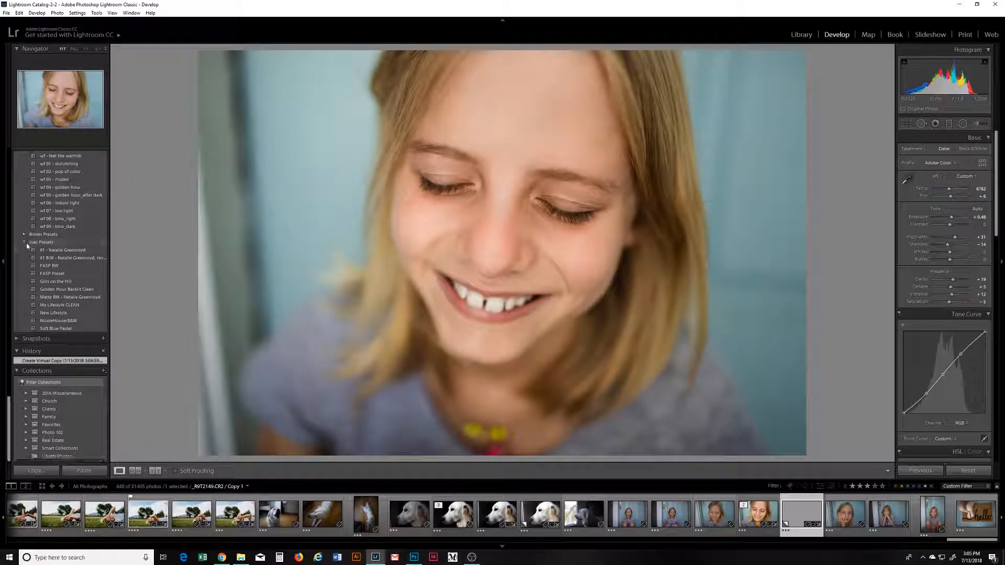
scroll(22, 242, "up", 3)
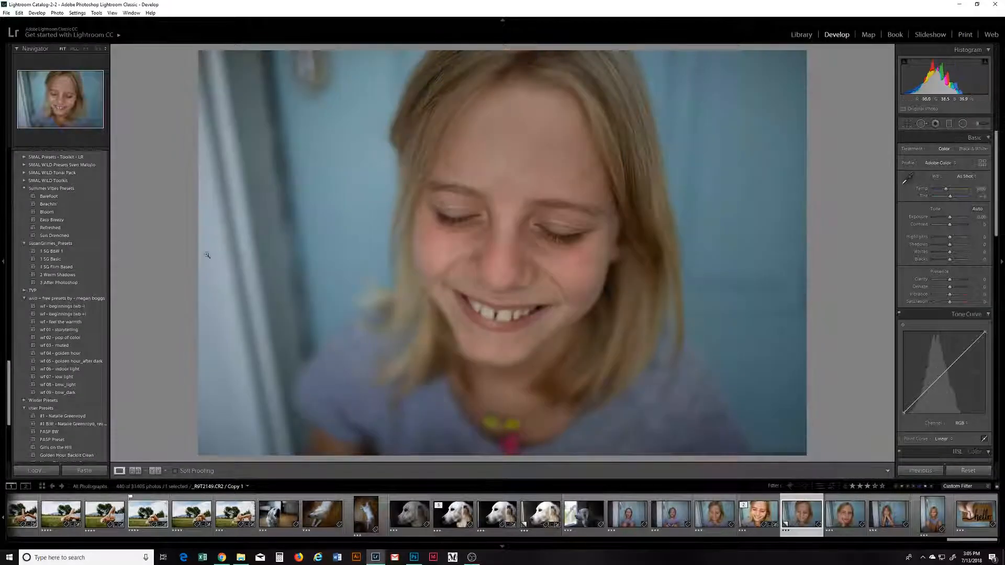
left_click(56, 267)
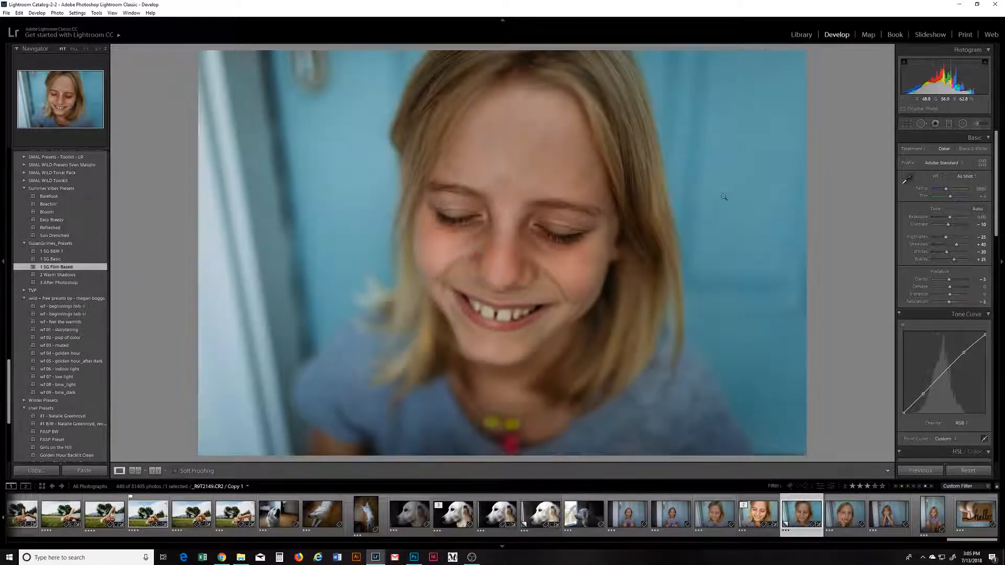
left_click_drag(949, 219, 951, 220)
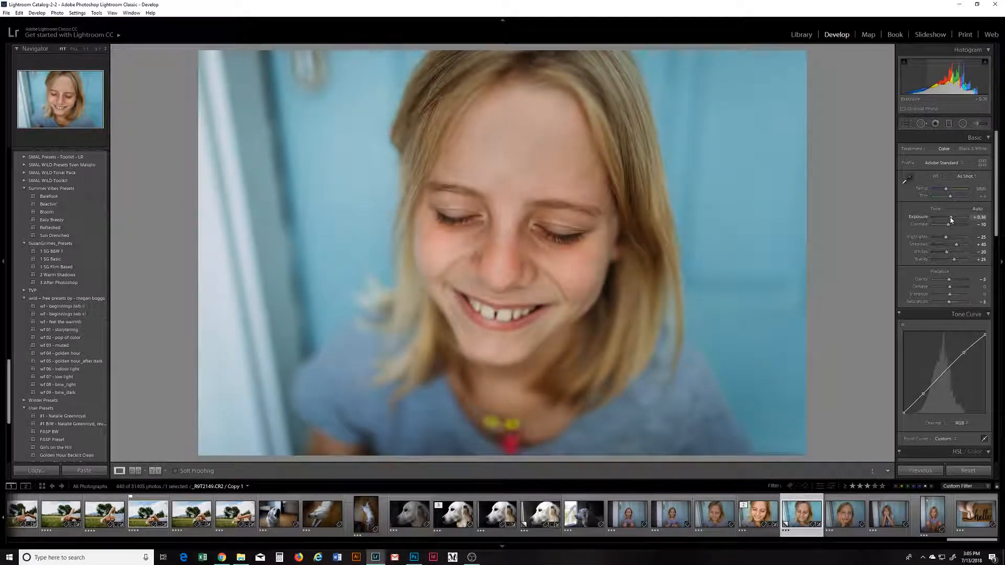
- Copy only chosen settings, including the crop, from the original edited portrait and paste them onto the virtual copy
left_click(766, 533)
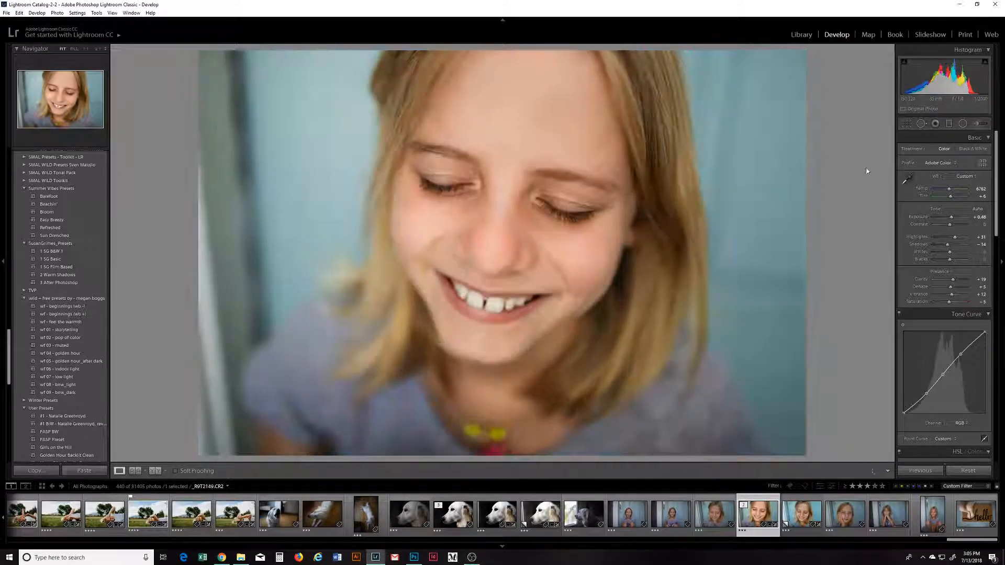
left_click(36, 470)
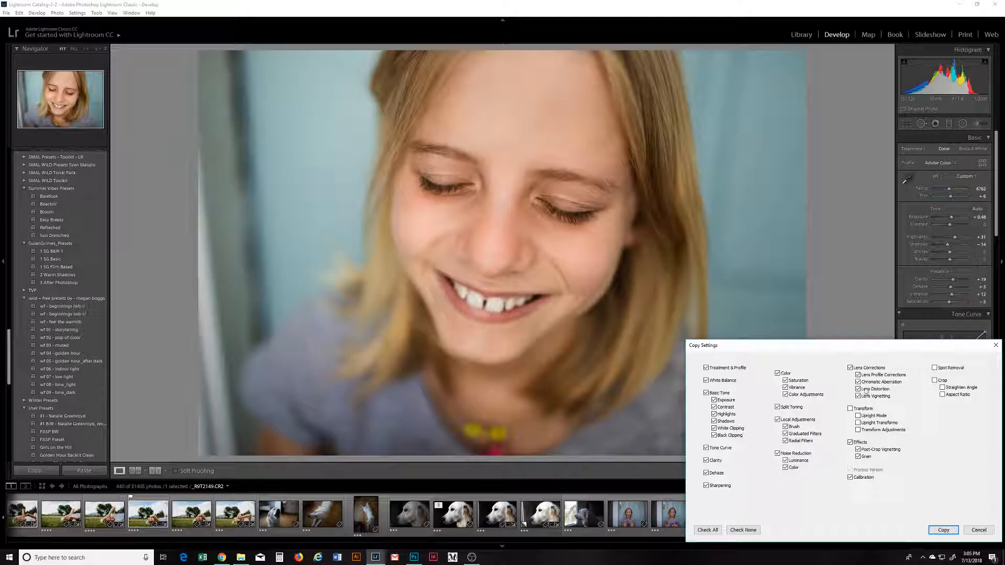
left_click(744, 530)
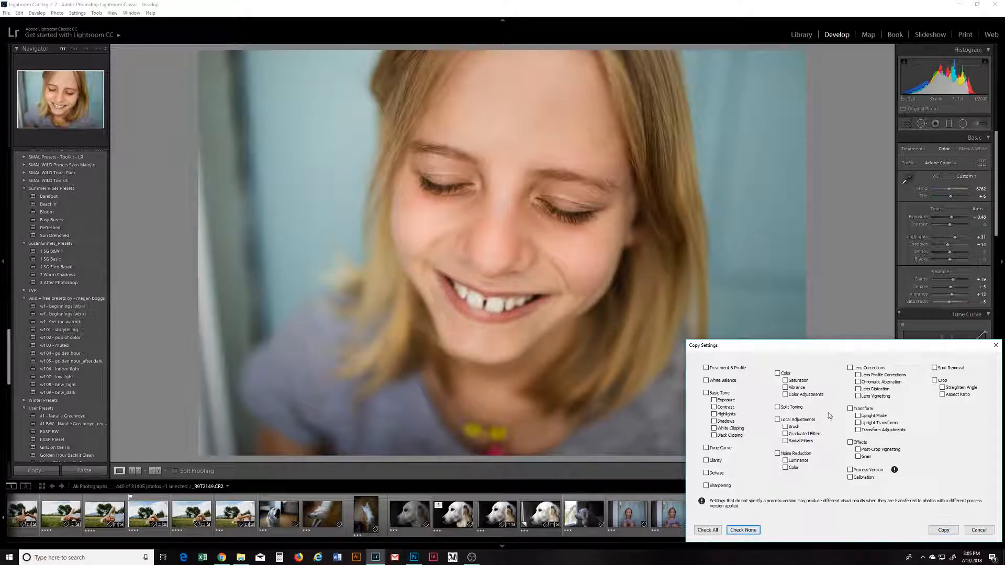
left_click(944, 530)
left_click(809, 530)
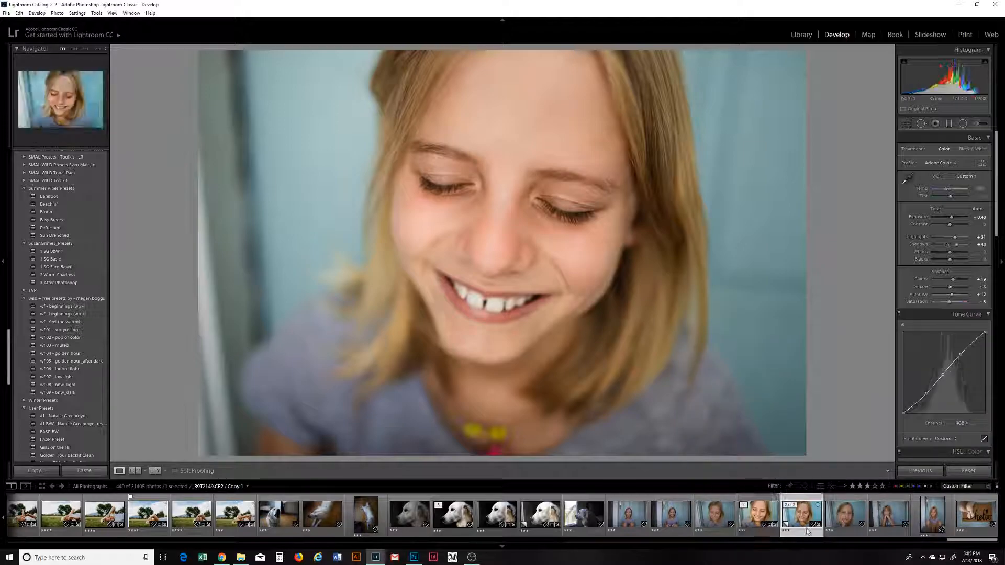
left_click(85, 471)
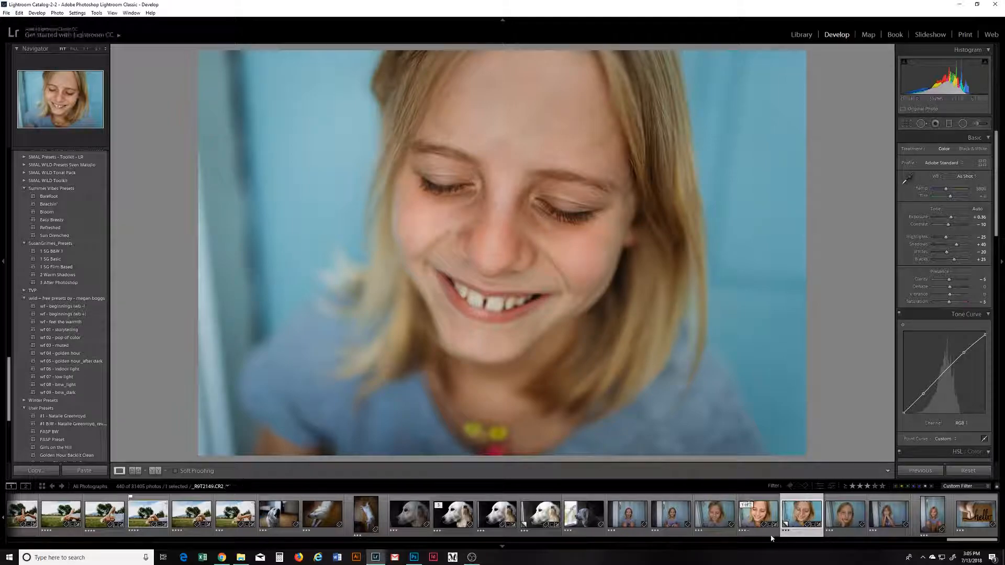
- Compare the virtual copy with the original edit side by side, using the original edit as the reference photo
left_click(133, 472)
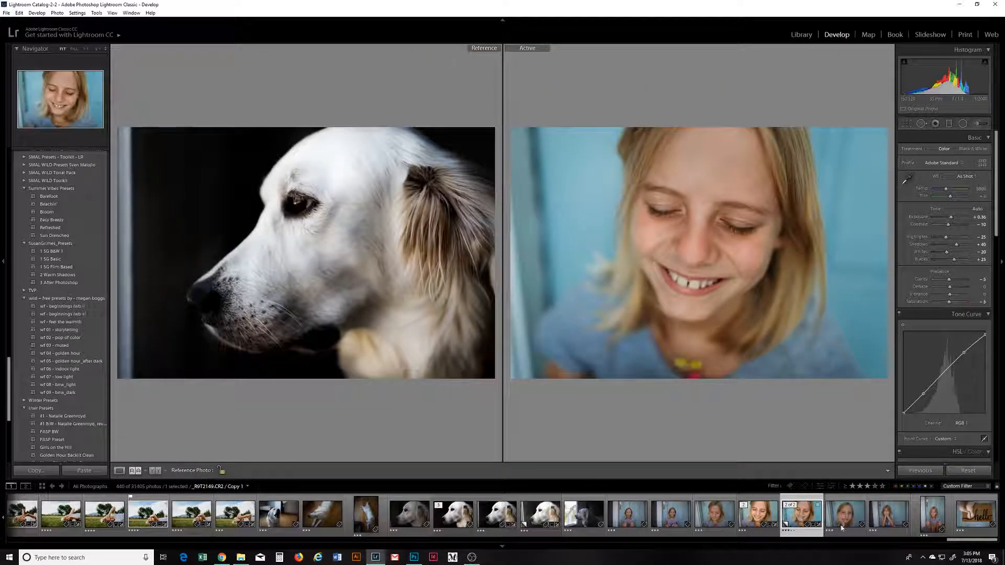
left_click_drag(754, 516, 386, 332)
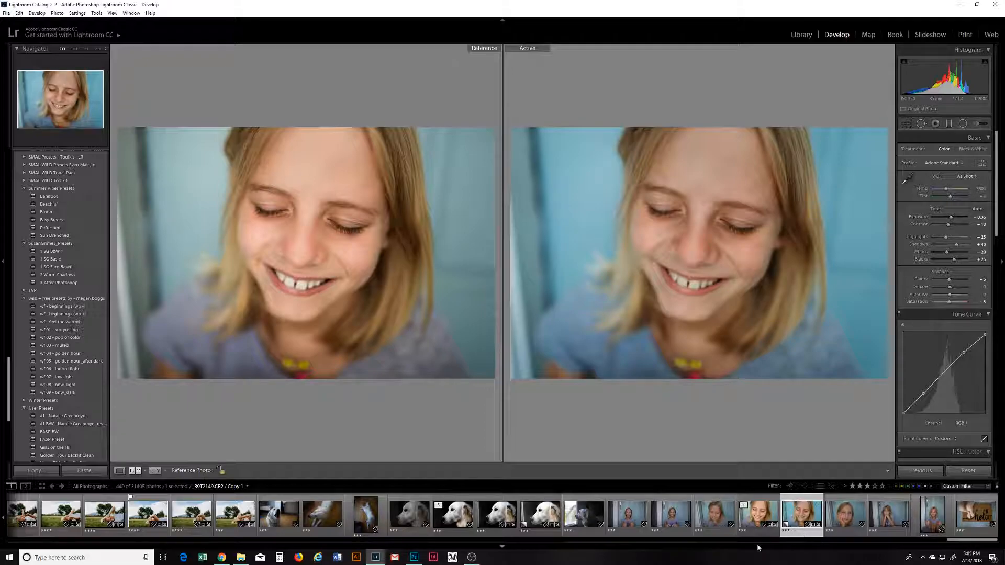
- Remove the virtual copy from the catalog and show the original edited close-up portrait on its own in Loupe view
right_click(811, 537)
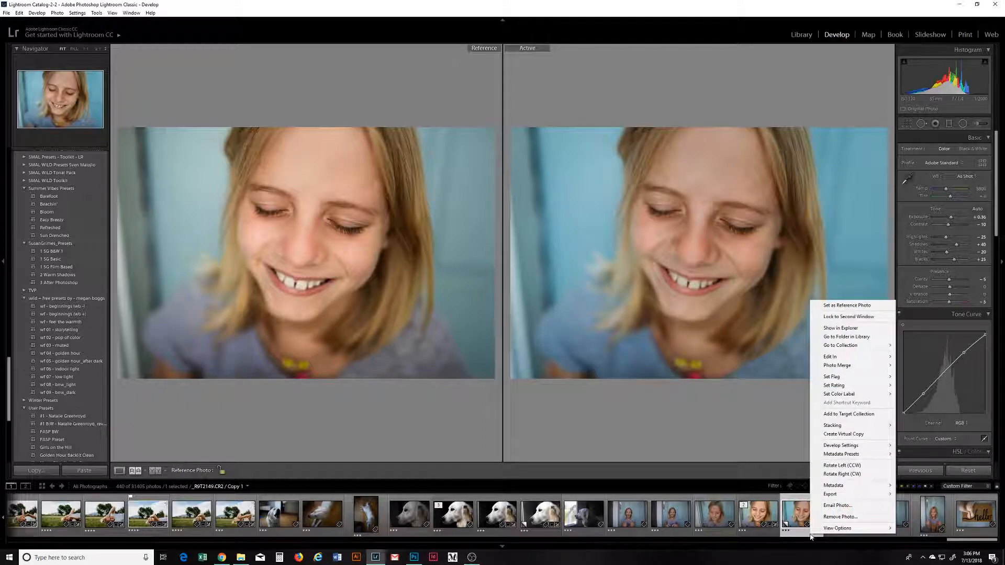
left_click(858, 517)
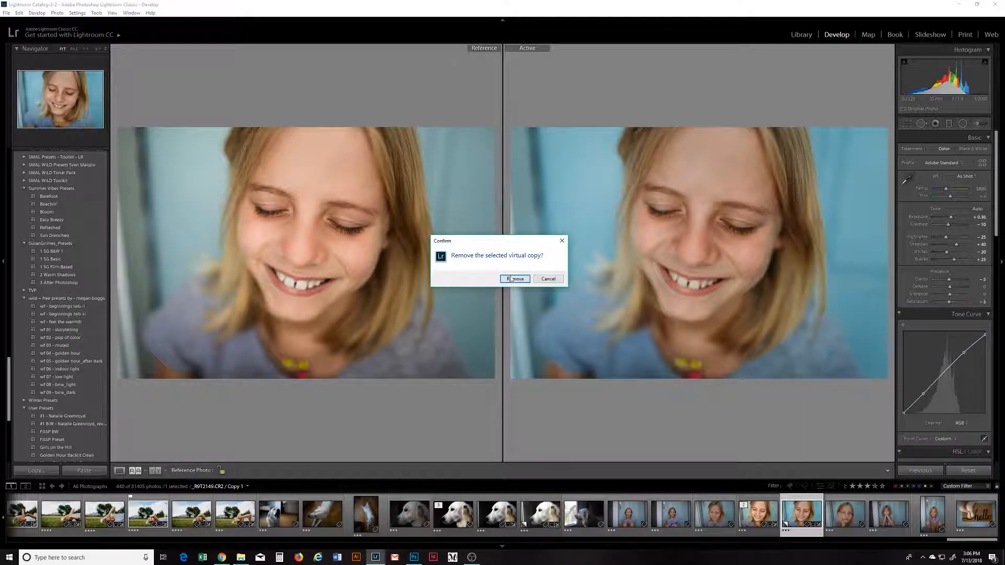
left_click(512, 280)
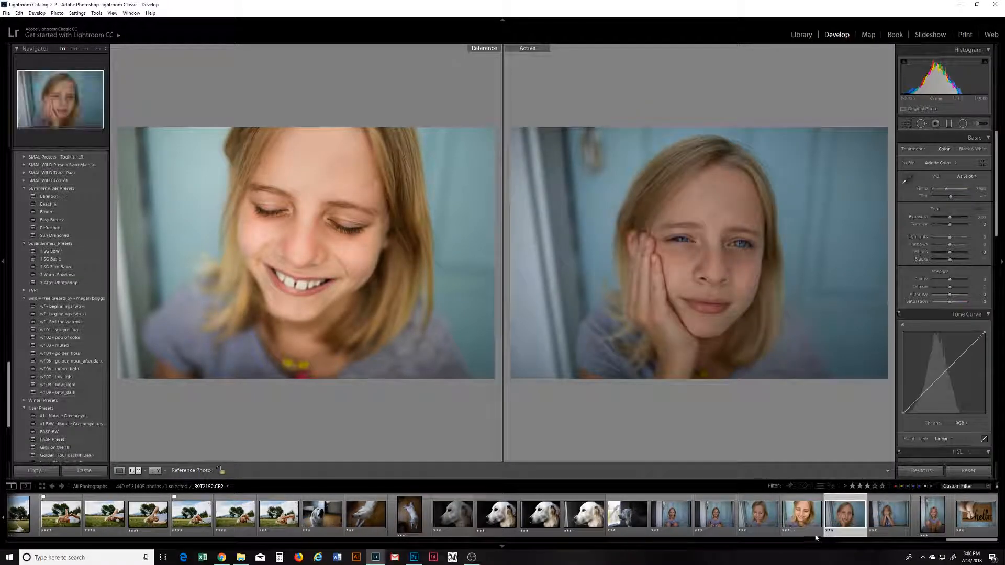
left_click(809, 533)
left_click(120, 471)
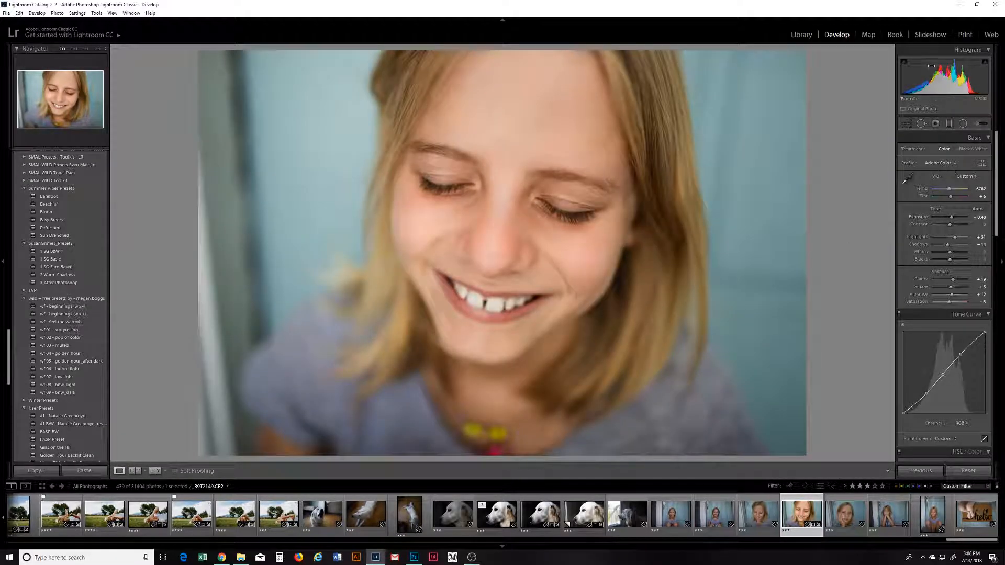
- Set the close-up portrait's temperature to 6412 and synchronize its settings, except local adjustments, spot removal and crop, to the three preceding photos
left_click(977, 189)
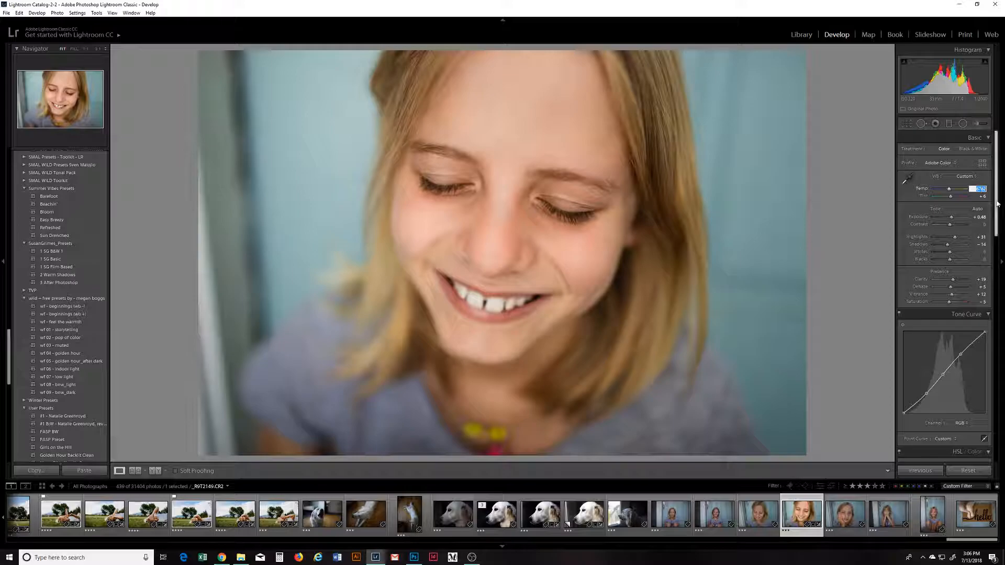
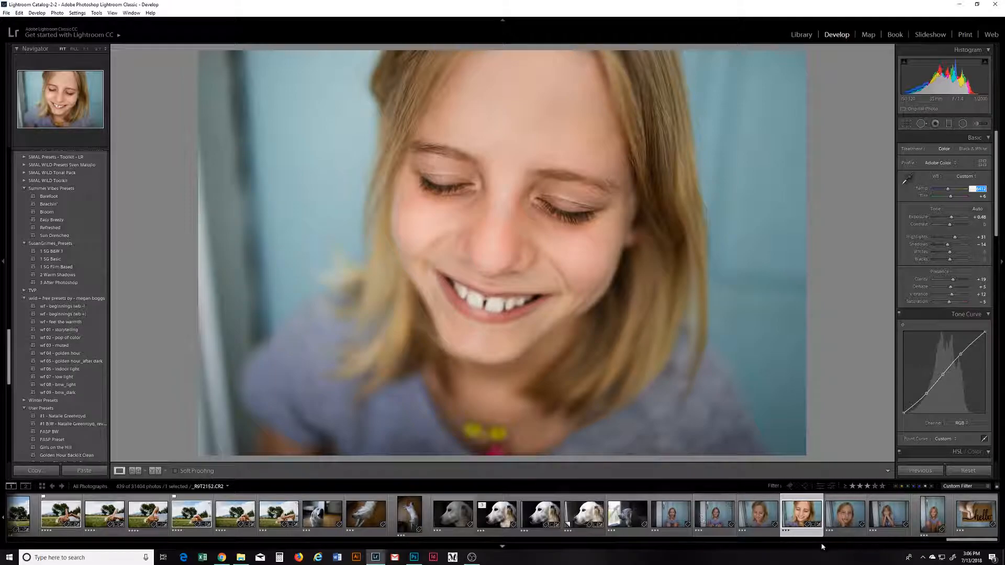
left_click(681, 532, "shift")
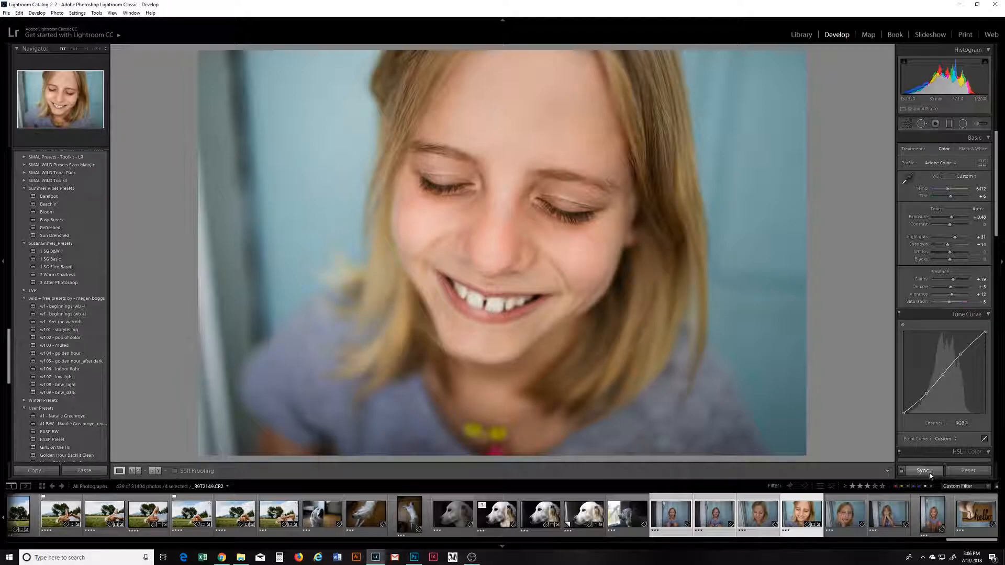
left_click(925, 471)
left_click(708, 531)
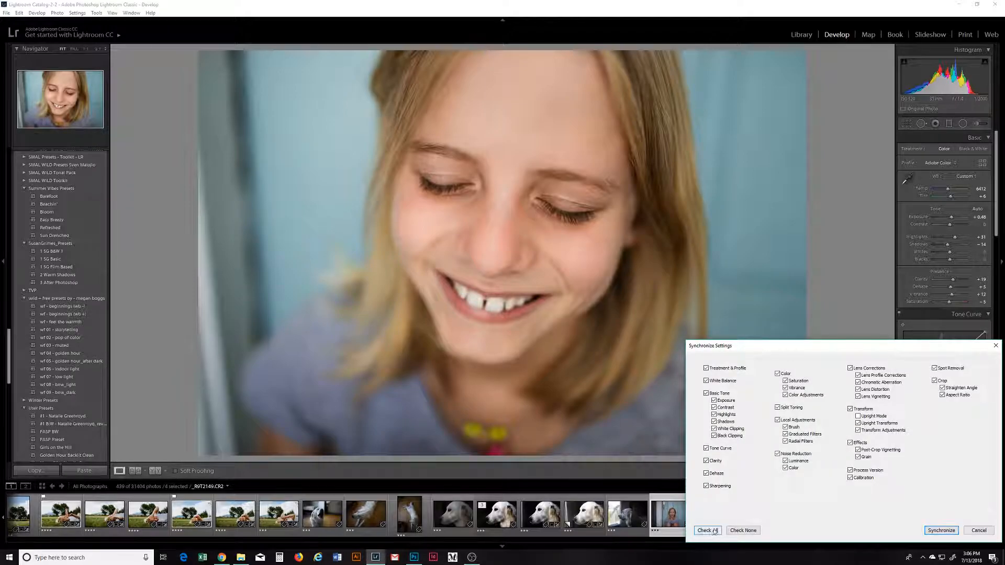
left_click(935, 382)
left_click(933, 531)
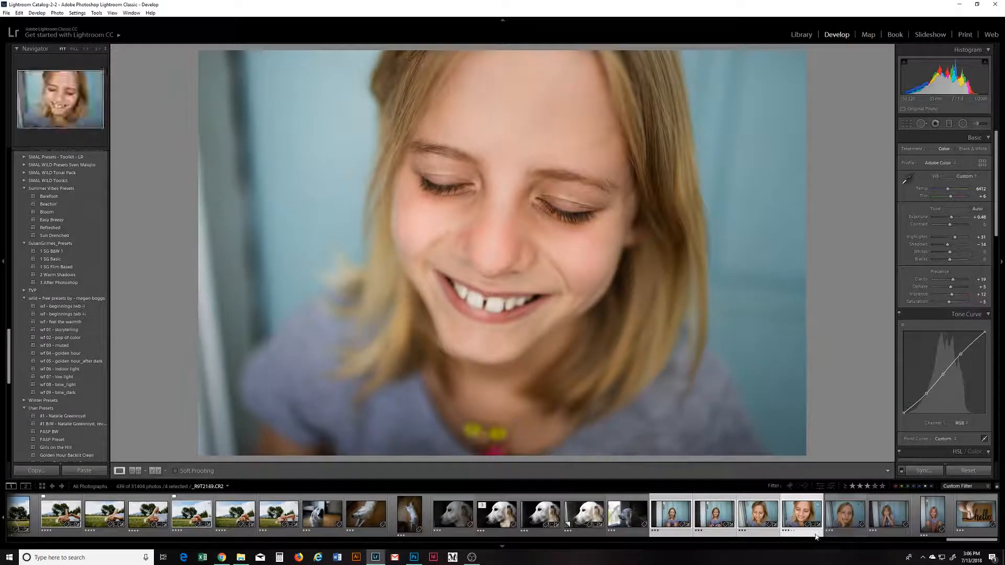
- Check the synchronized doorway photos, then set the open-mouthed one's temperature to 6662 and exposure to +0.68
left_click(662, 515)
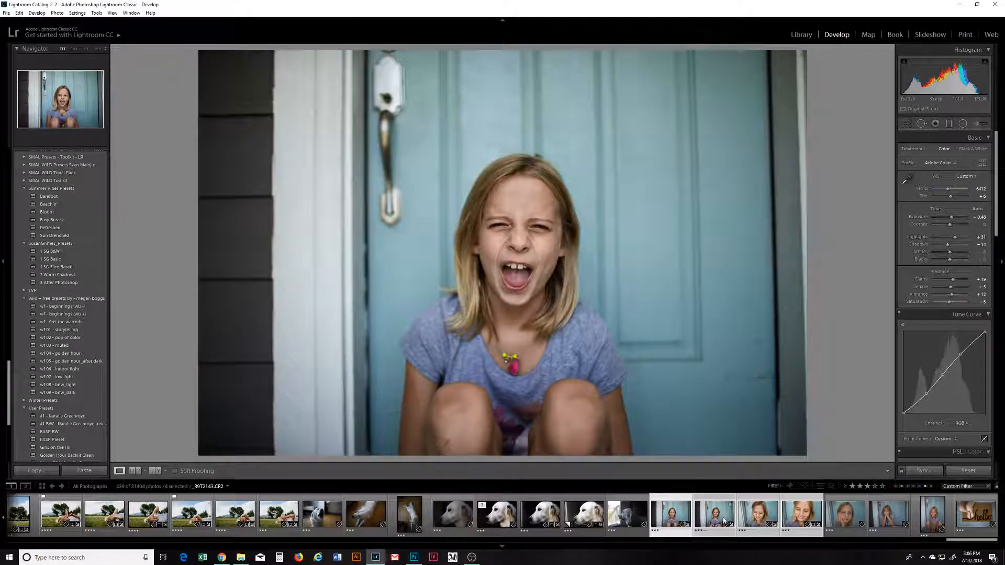
left_click(714, 516)
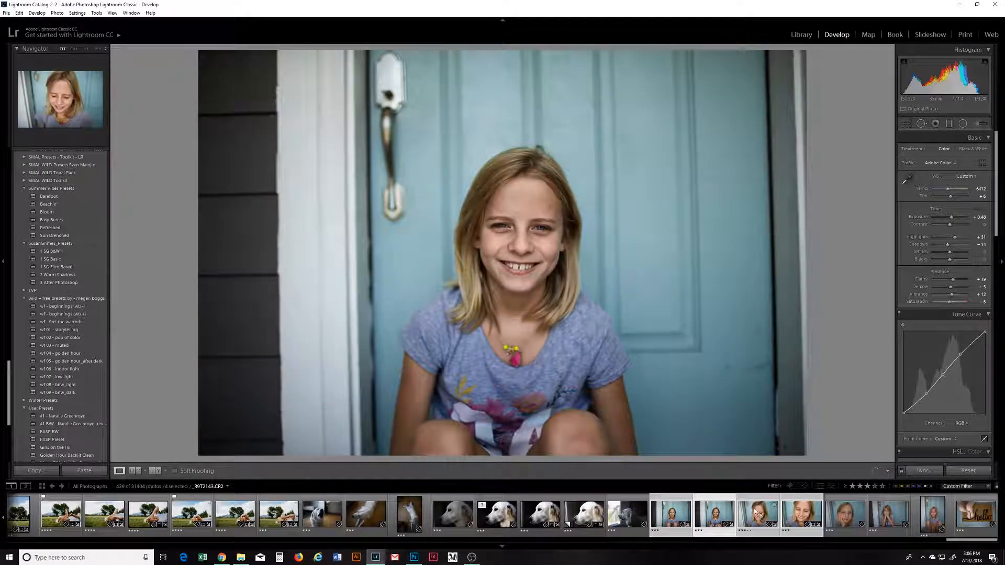
left_click(679, 516)
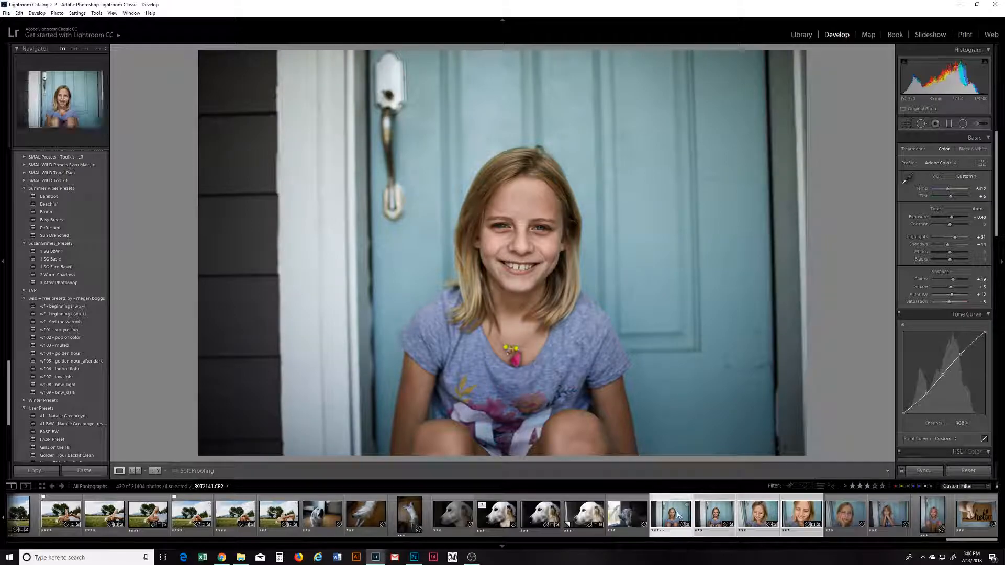
left_click(981, 189)
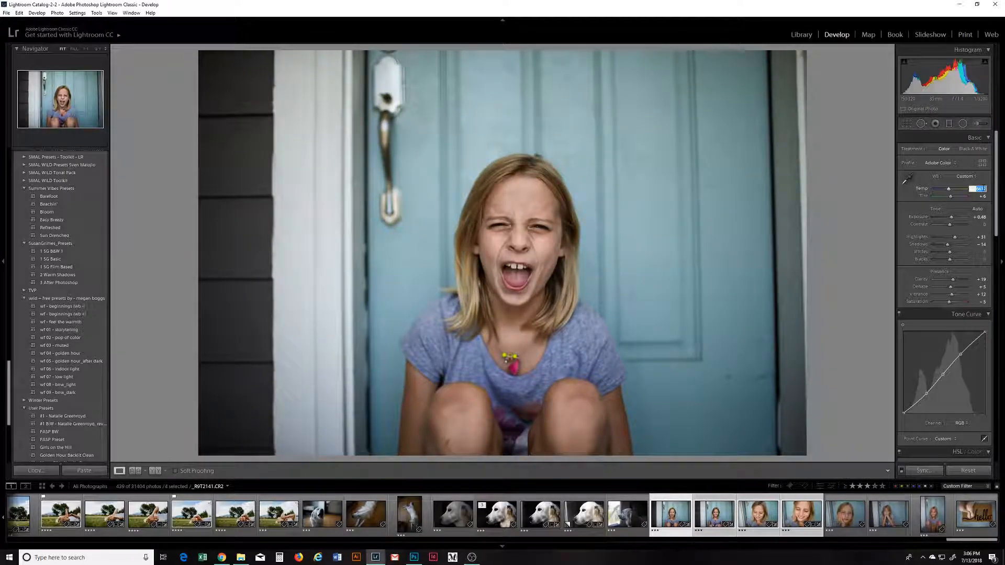
left_click(982, 219)
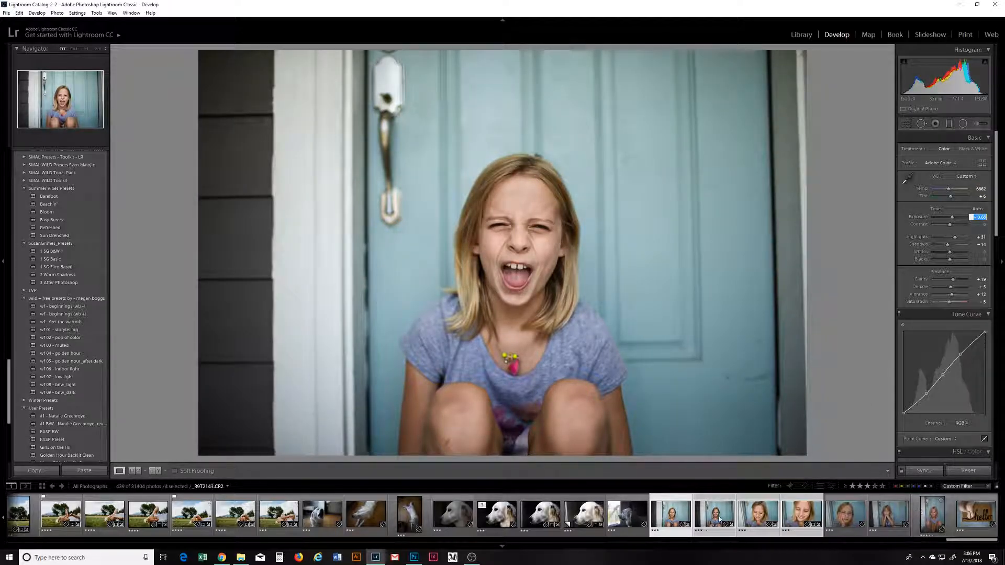
- Synchronize the open-mouthed doorway photo's settings to the adjacent smiling doorway photo, leaving out local adjustments, spot removal and crop
left_click(666, 518)
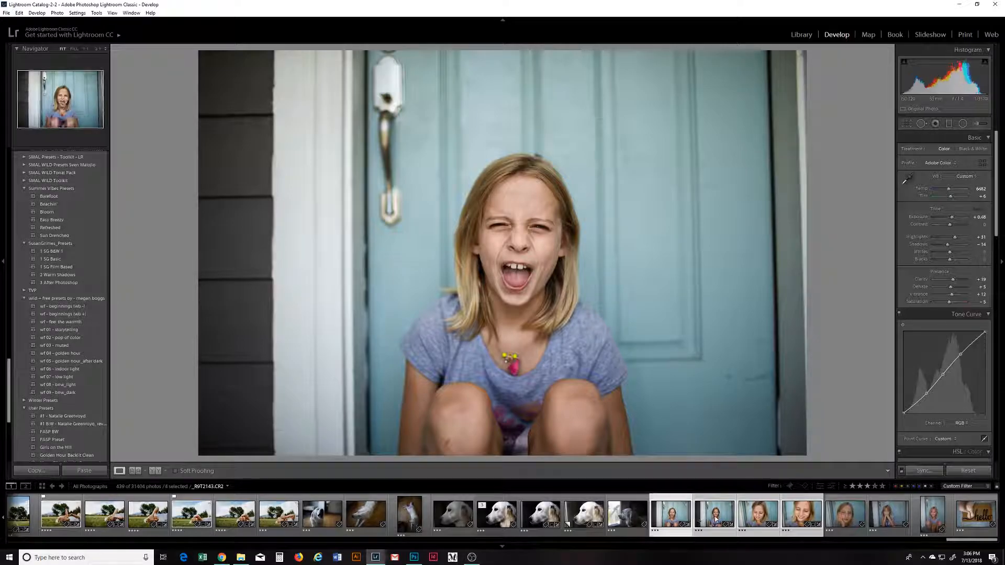
left_click(715, 519, "shift")
left_click(932, 474)
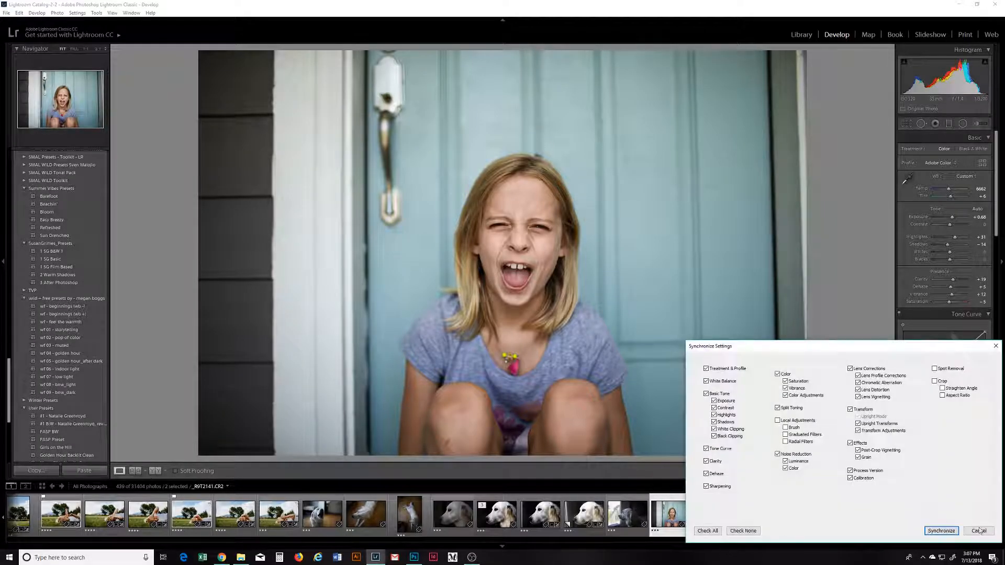
left_click(941, 533)
left_click(716, 516)
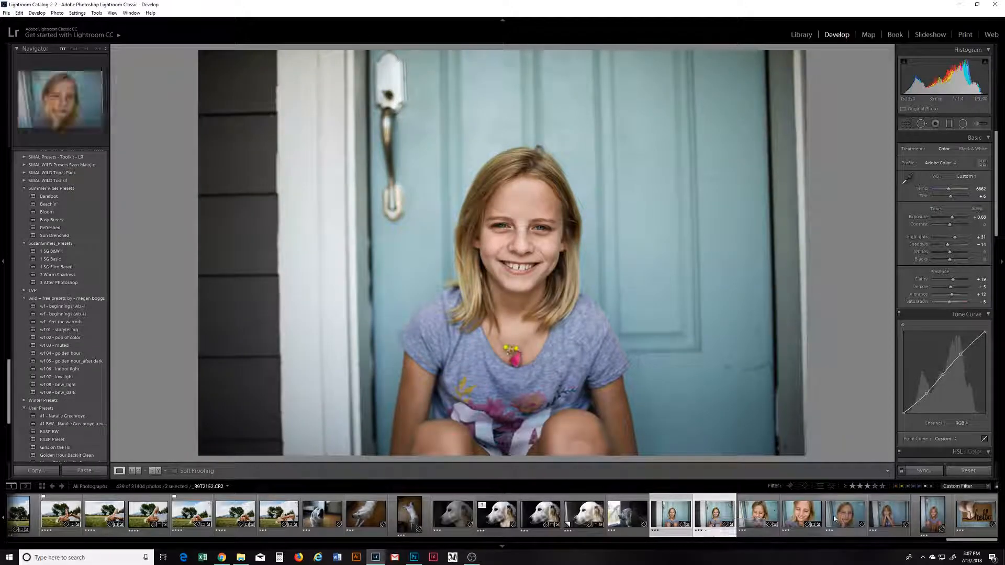
- Synchronize the close-up smiling portrait's settings to all following photos through the "hello" doormat shot
left_click(803, 517)
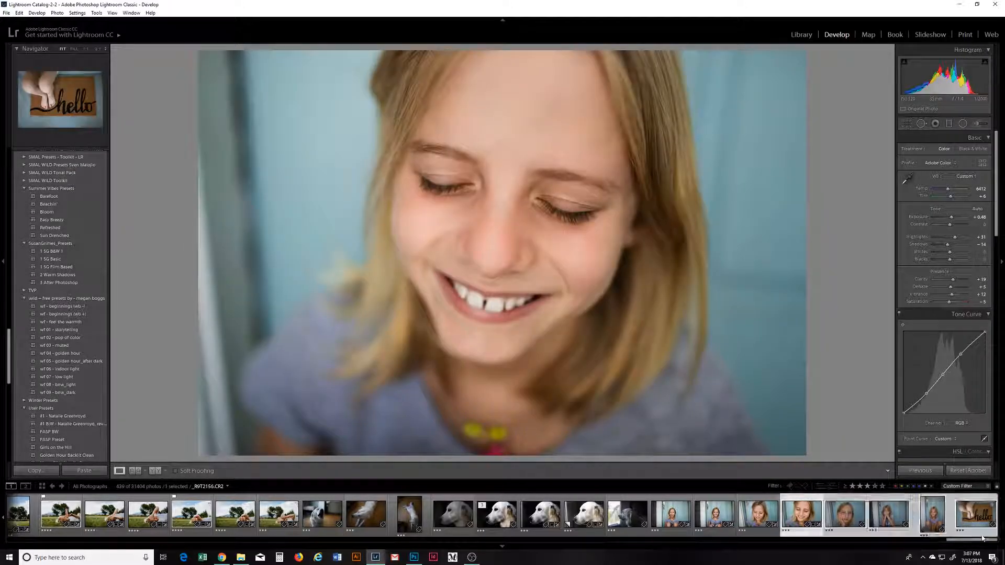
left_click(982, 537, "shift")
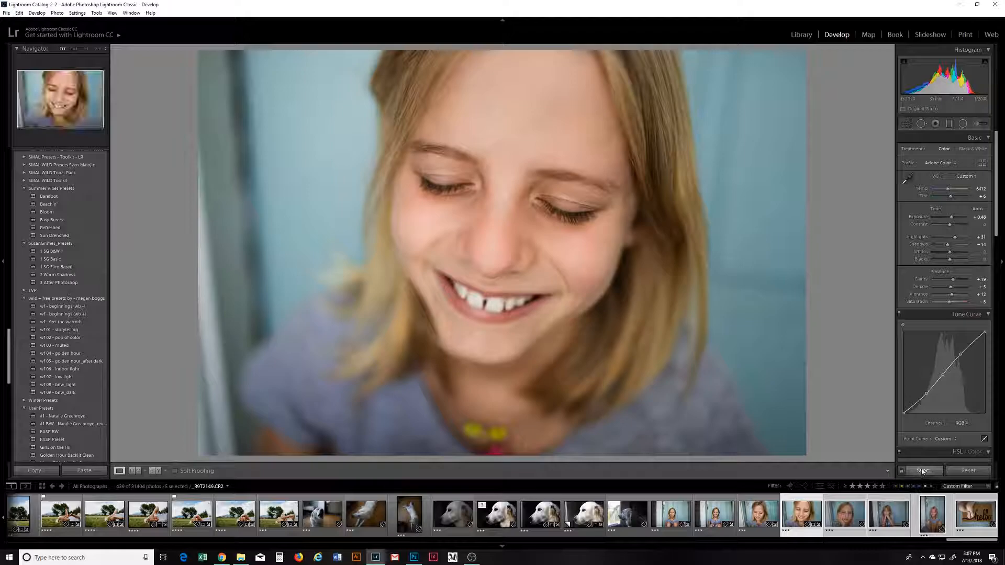
left_click(923, 472)
left_click(942, 532)
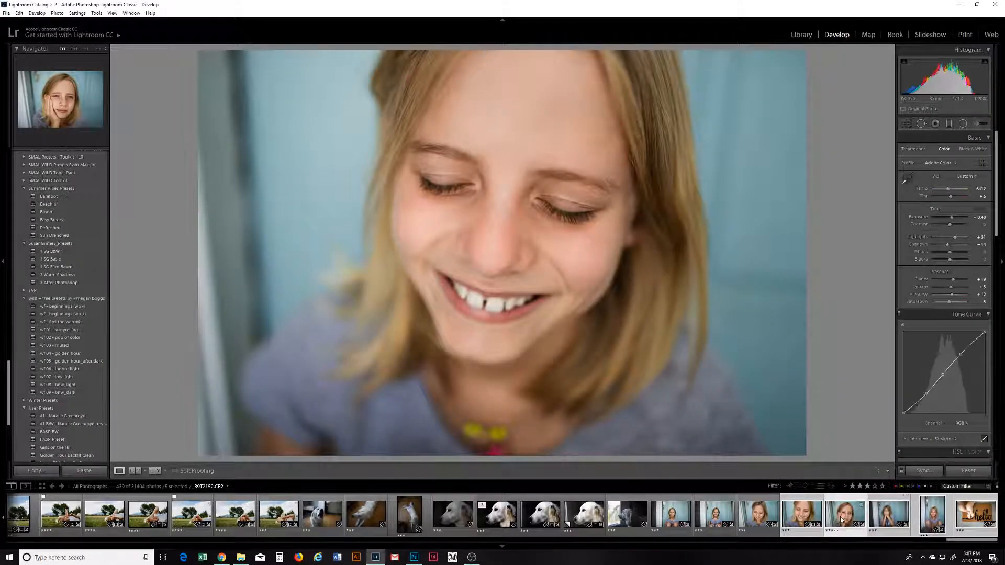
- Raise the exposure of the portrait with the girl resting her cheek on her hand
left_click(841, 520)
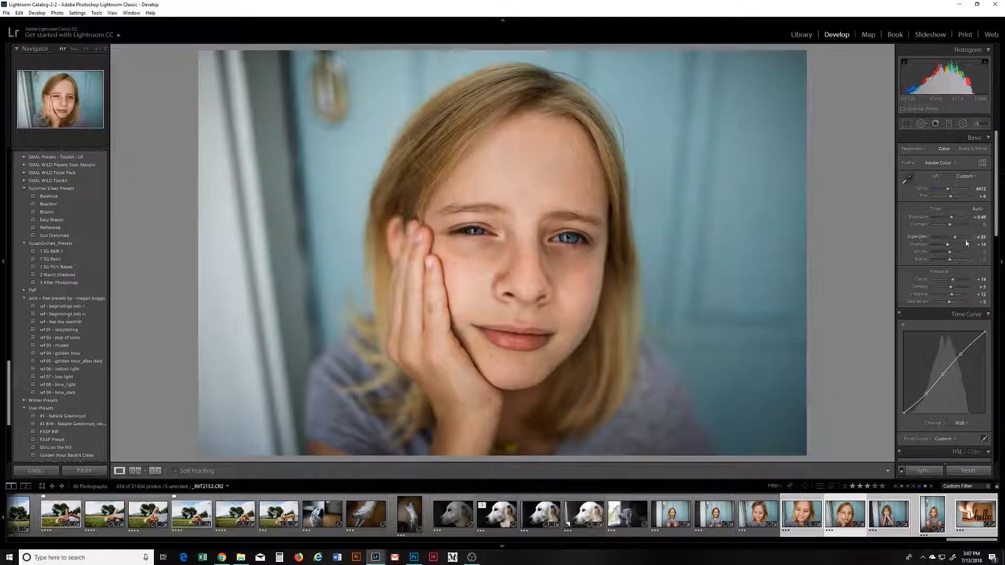
left_click(979, 216)
key("Up")
key("Up")
key("Up")
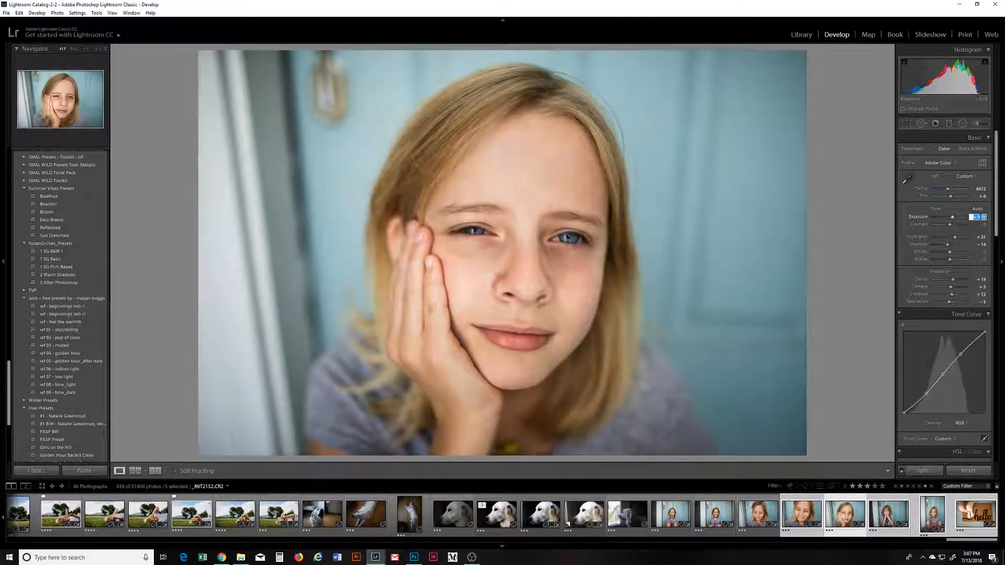
- Crop the photo of the girl covering her face more tightly around her and rotate it slightly clockwise
left_click(888, 515)
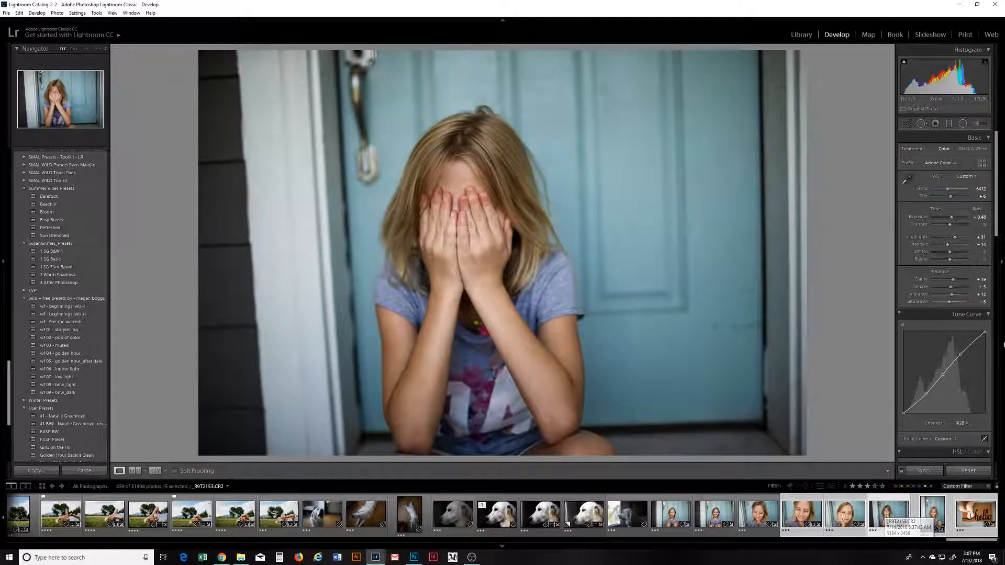
left_click(910, 124)
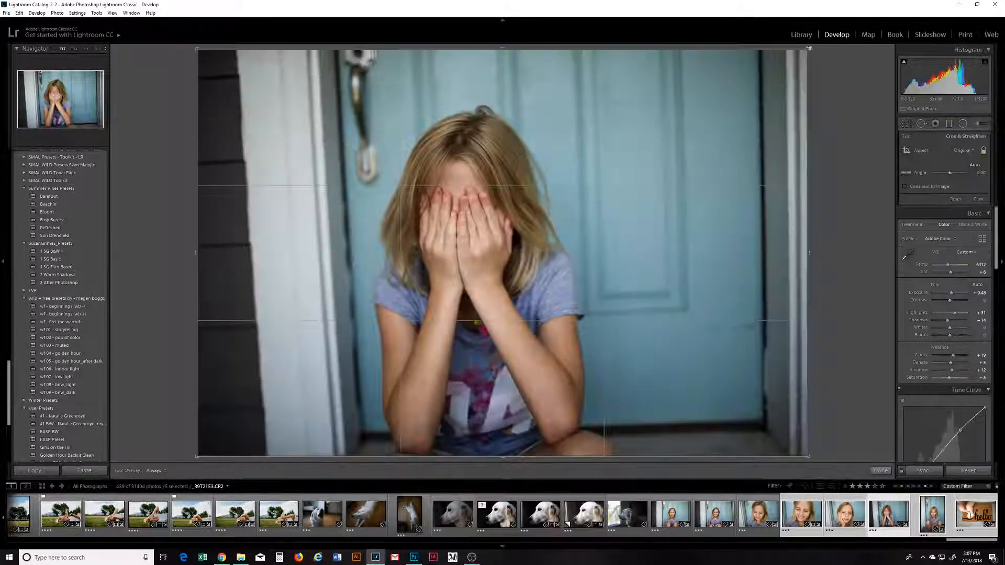
left_click_drag(811, 50, 774, 80)
left_click_drag(506, 202, 463, 183)
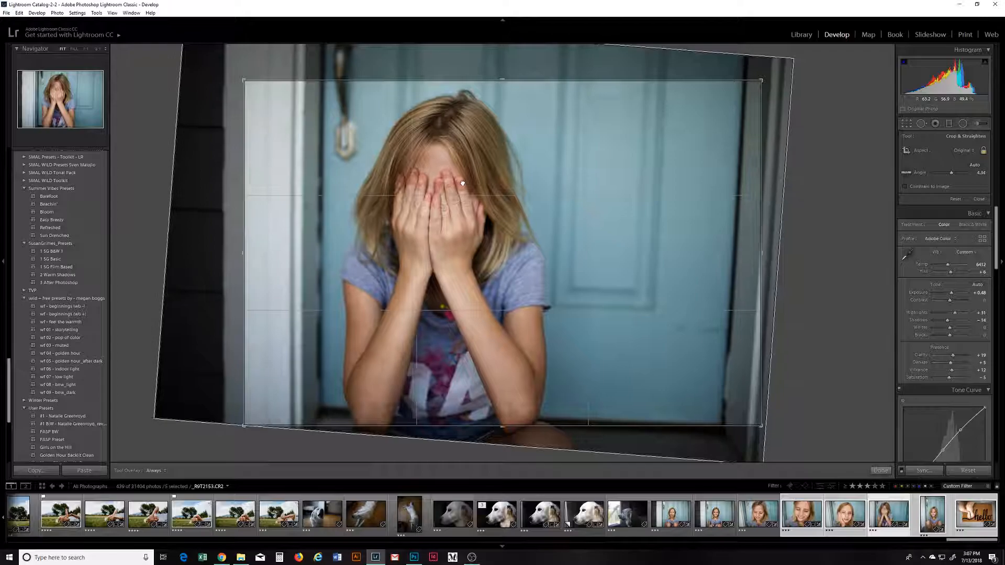
key("Return")
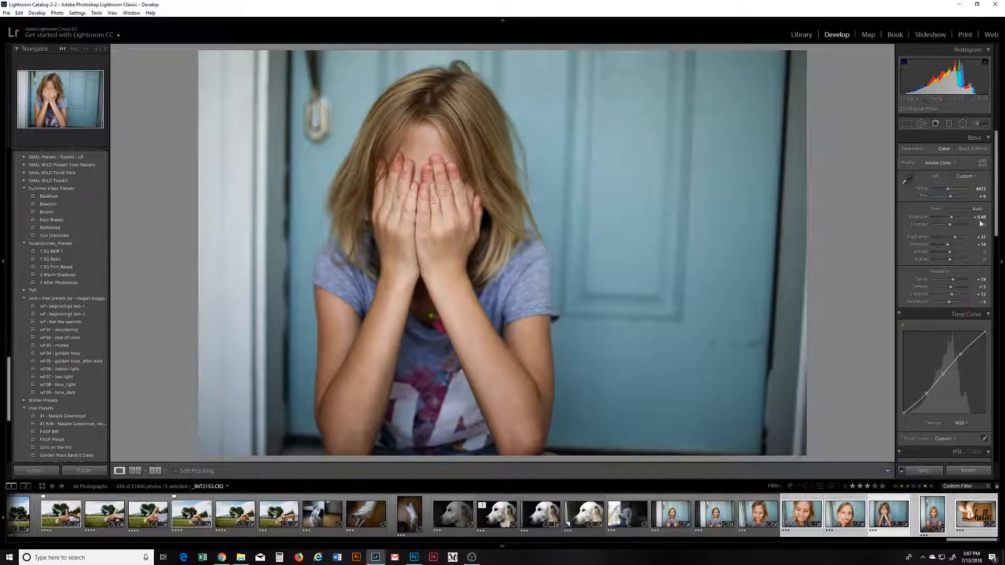
- Raise the exposure of the covered-face photo and straighten it with the Auto Upright correction
left_click(980, 217)
key("Up")
key("Up")
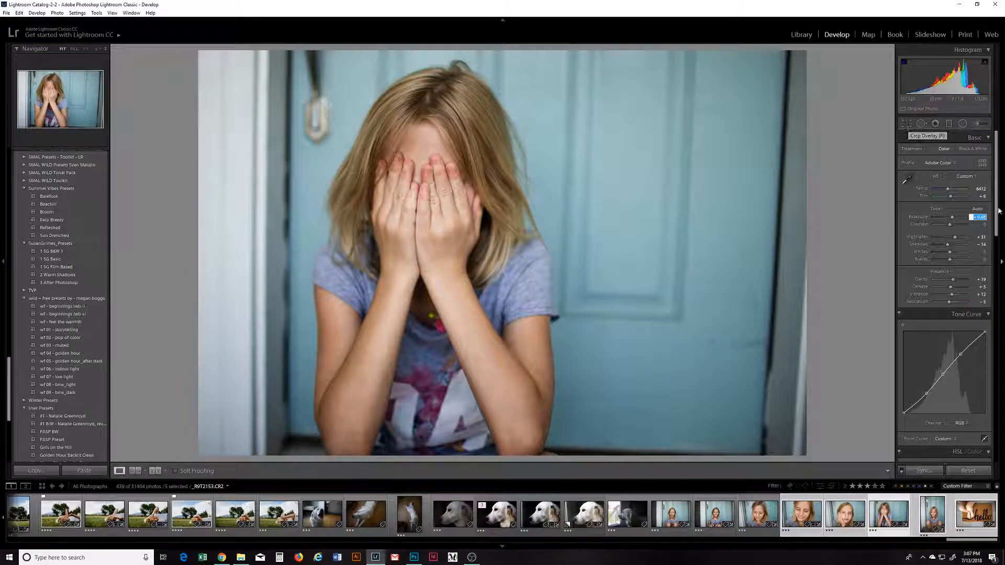
left_click_drag(994, 193, 993, 414)
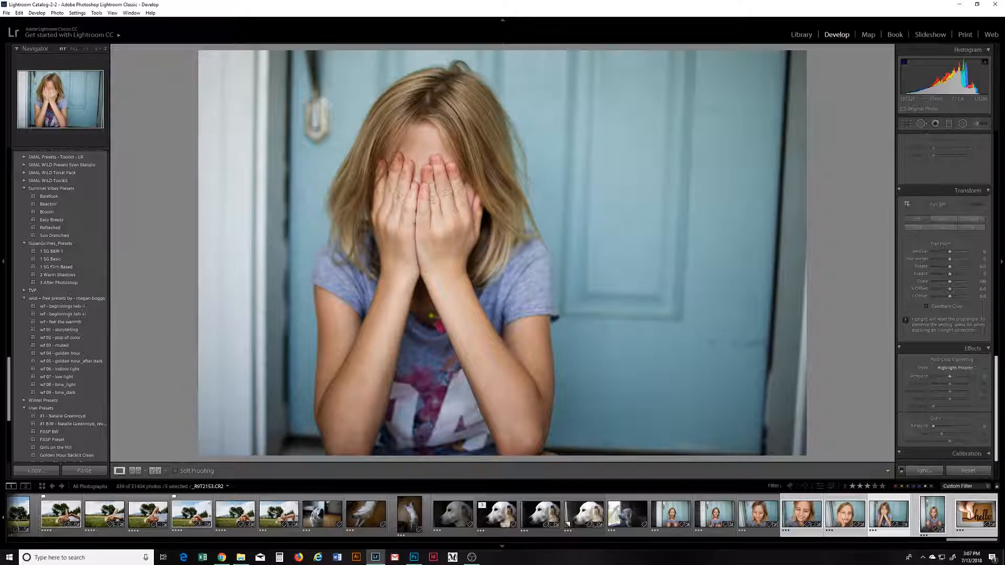
left_click(945, 222)
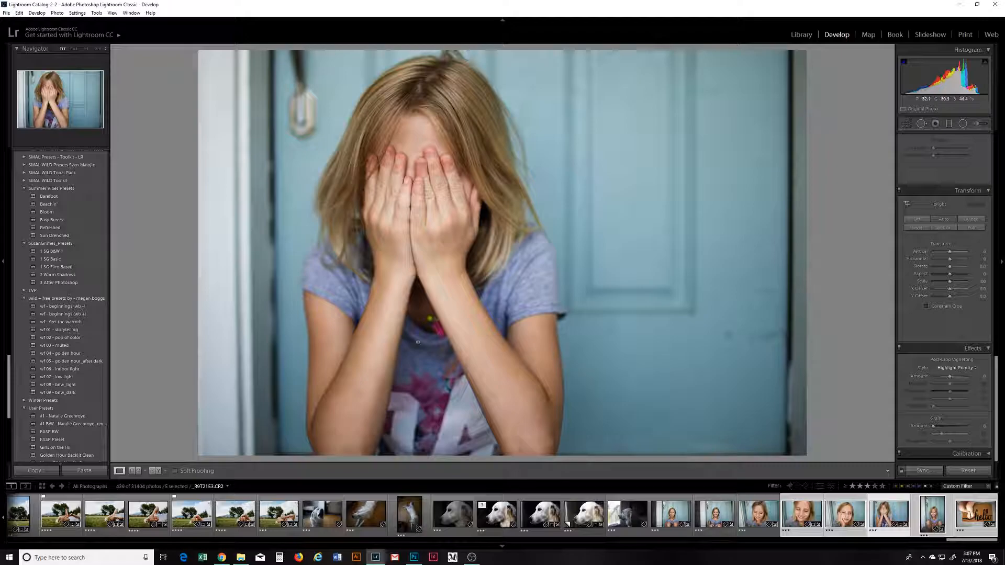
- Flag the open-mouthed doorway photo, the close-up smiling portrait and the covered-face photo as picks
key("Right")
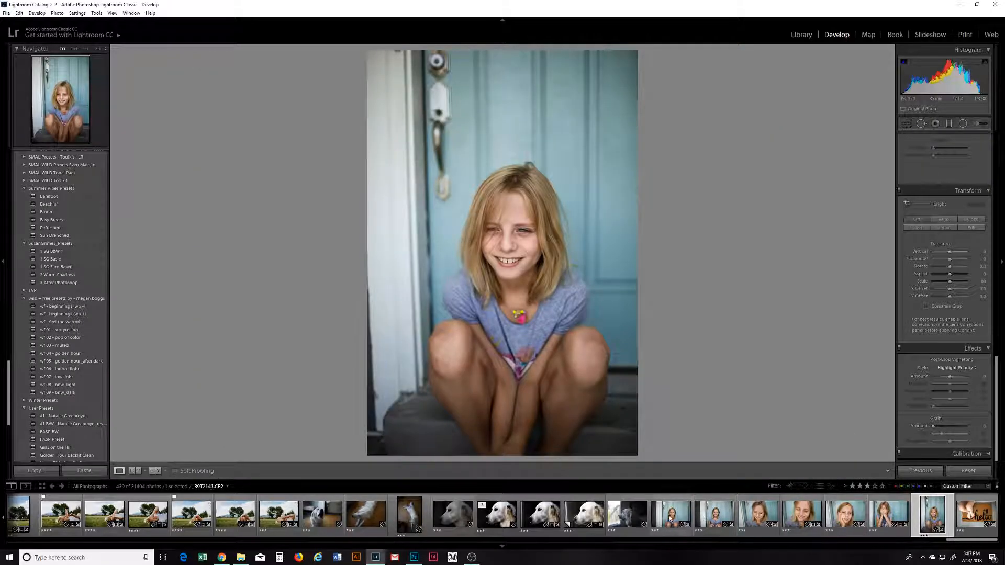
left_click(654, 513)
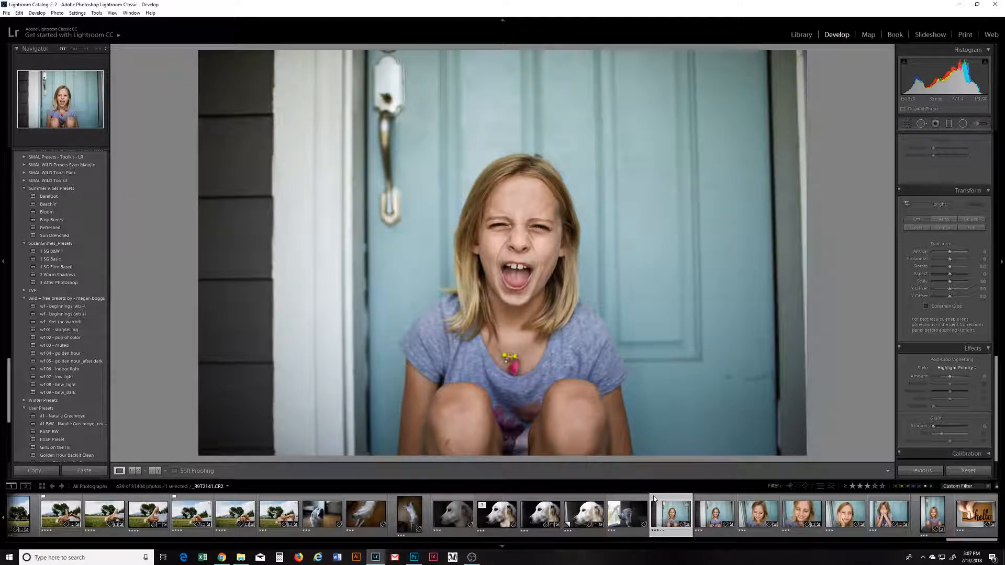
key("p")
left_click(813, 533)
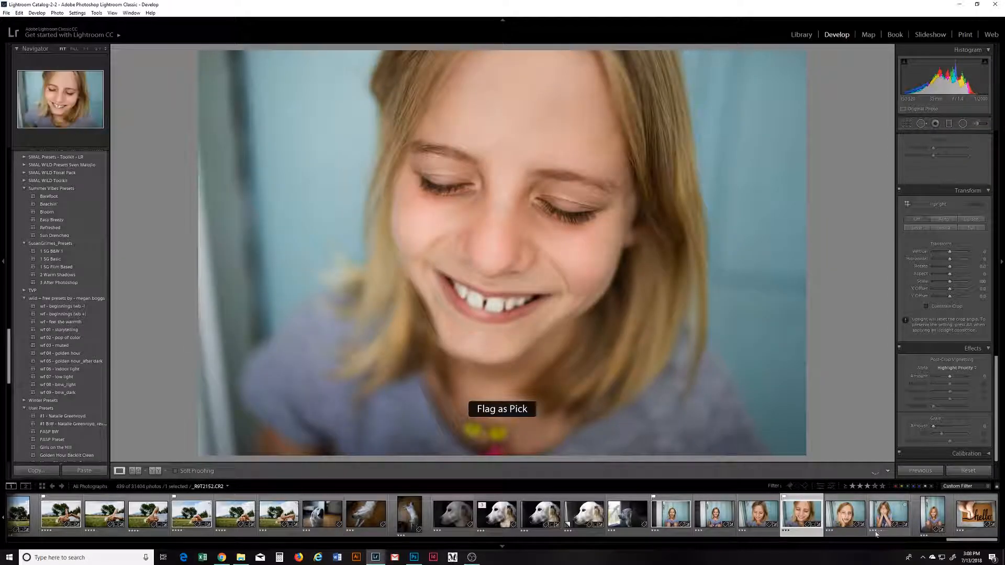
left_click(897, 532)
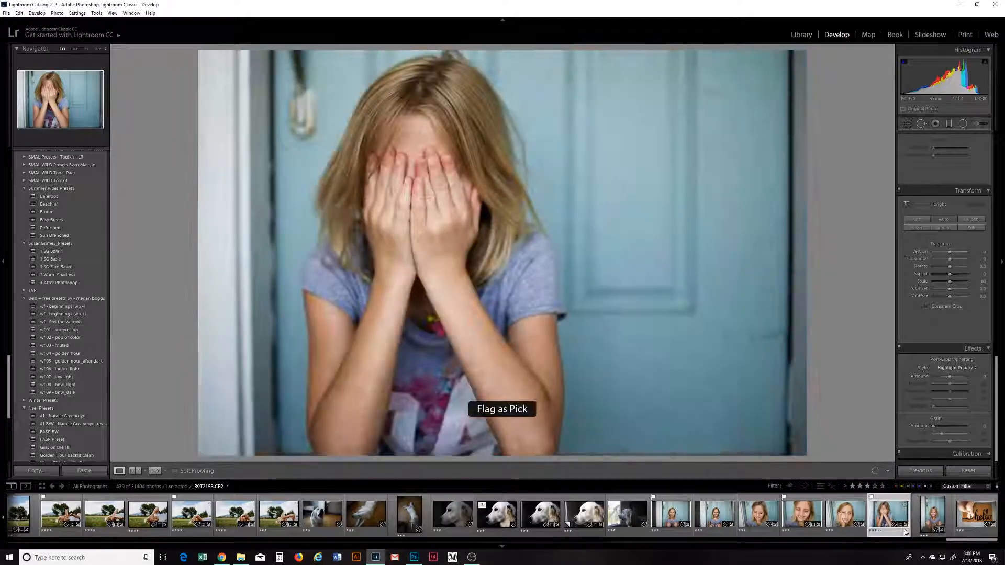
- Try the Auto Upright correction on the photo of feet on the hello doormat
left_click(981, 537)
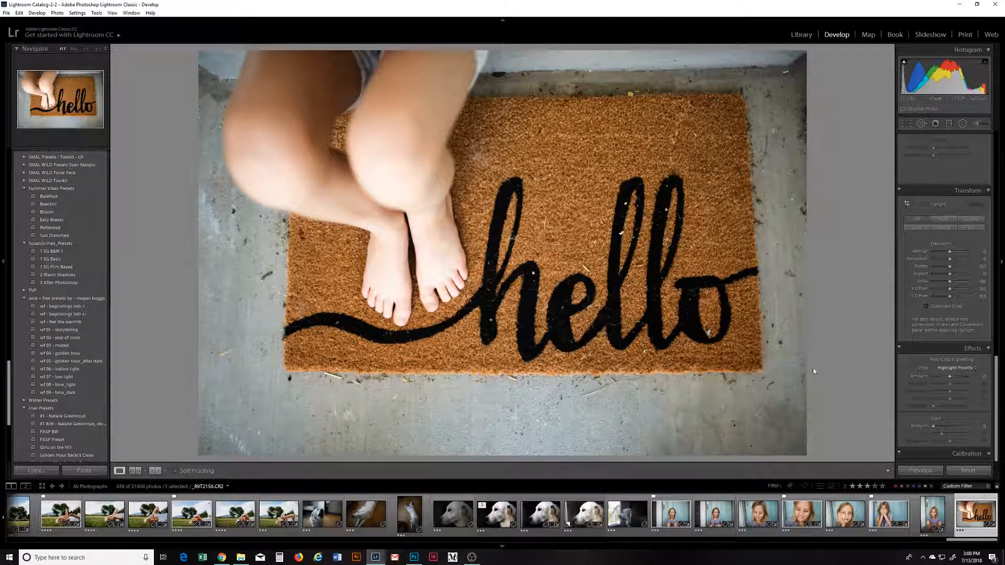
left_click(940, 220)
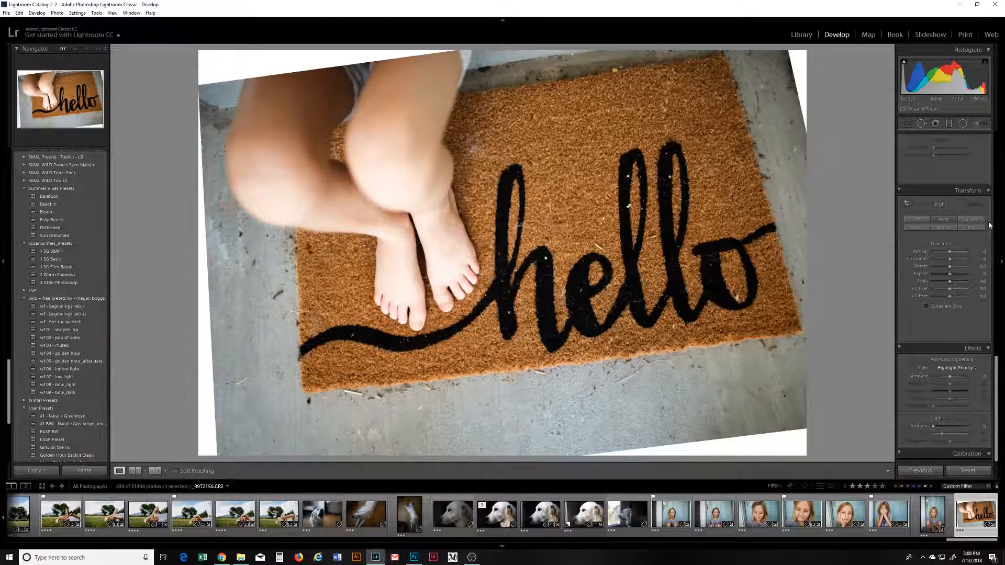
left_click(922, 222)
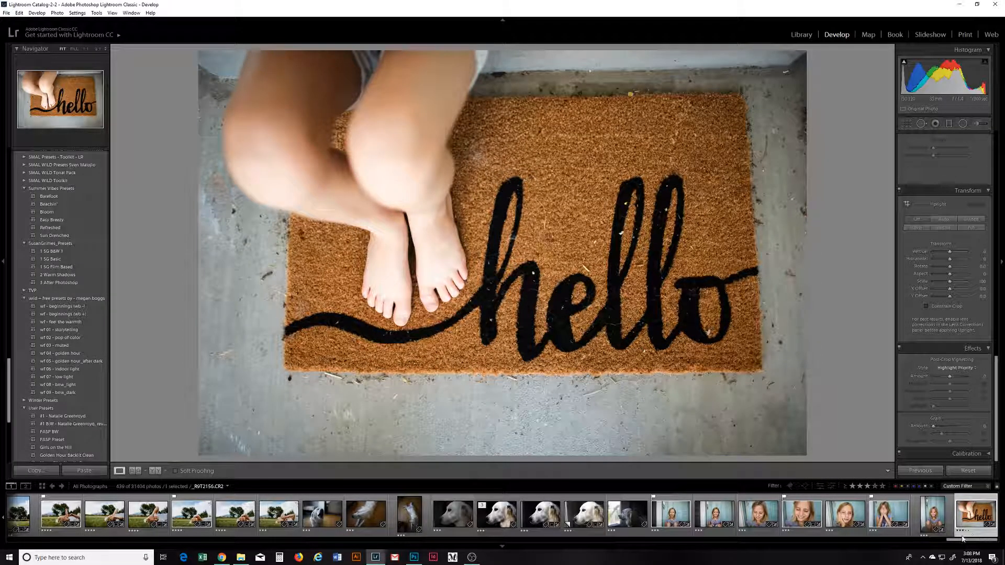
- Rate the close-up smiling portrait and the covered-face photo four stars
left_click(809, 533)
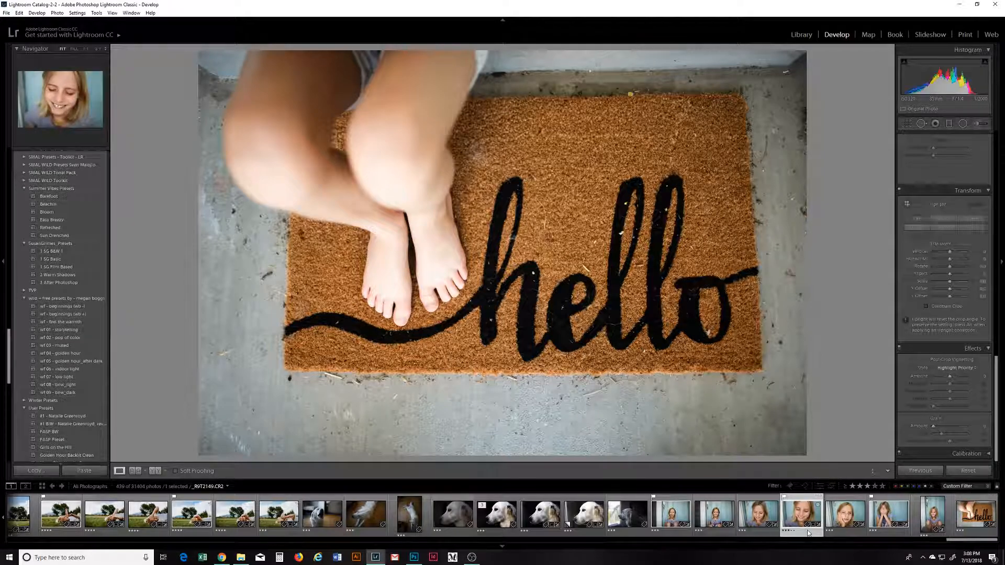
key("4")
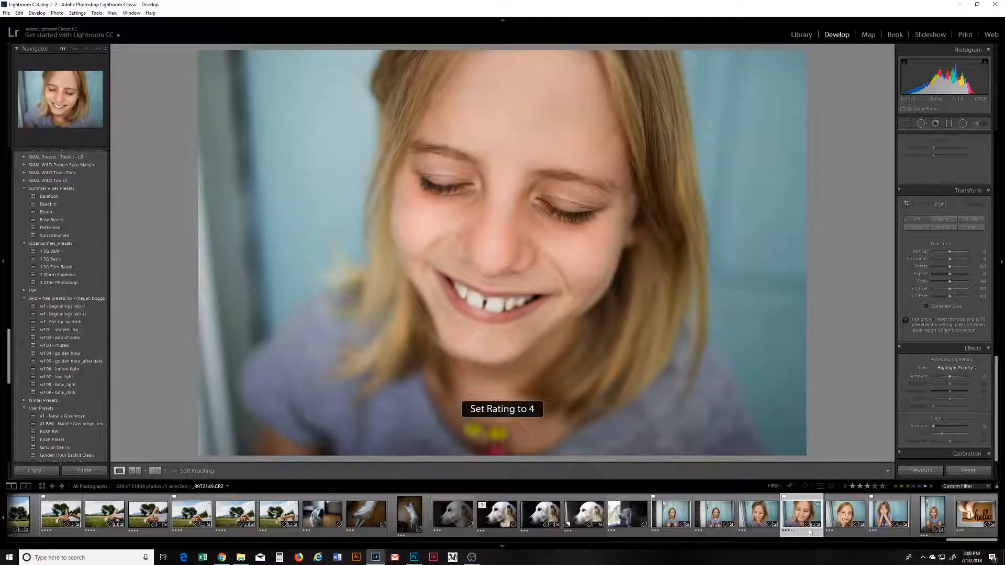
left_click(890, 523)
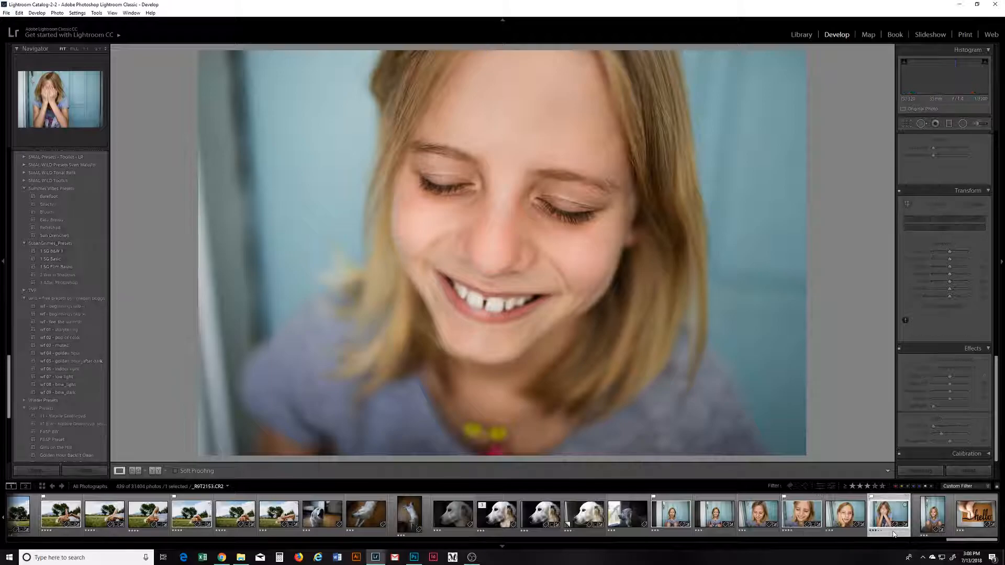
key("4")
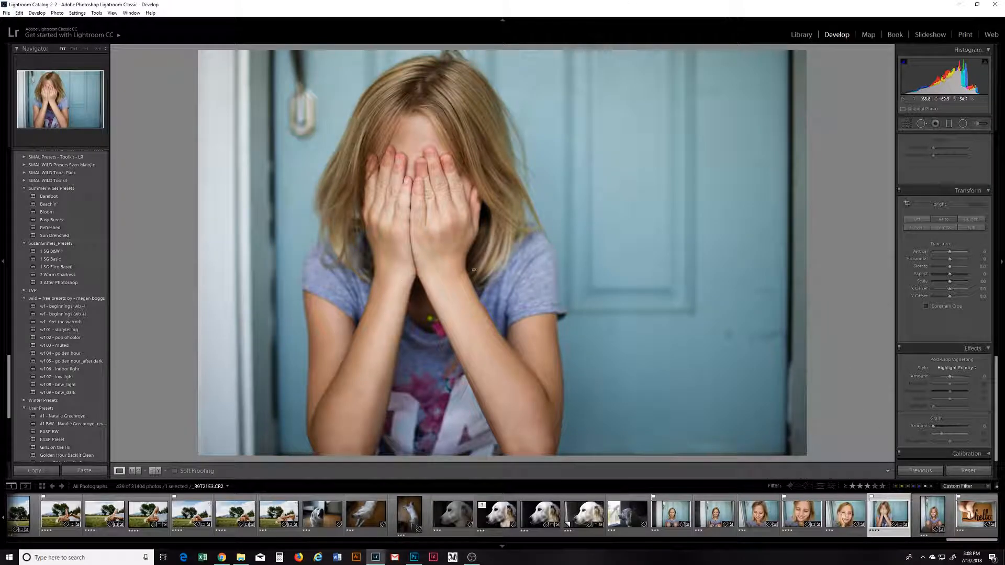
- Return to the Library grid and filter the photos by attribute to show only flagged picks
left_click(801, 36)
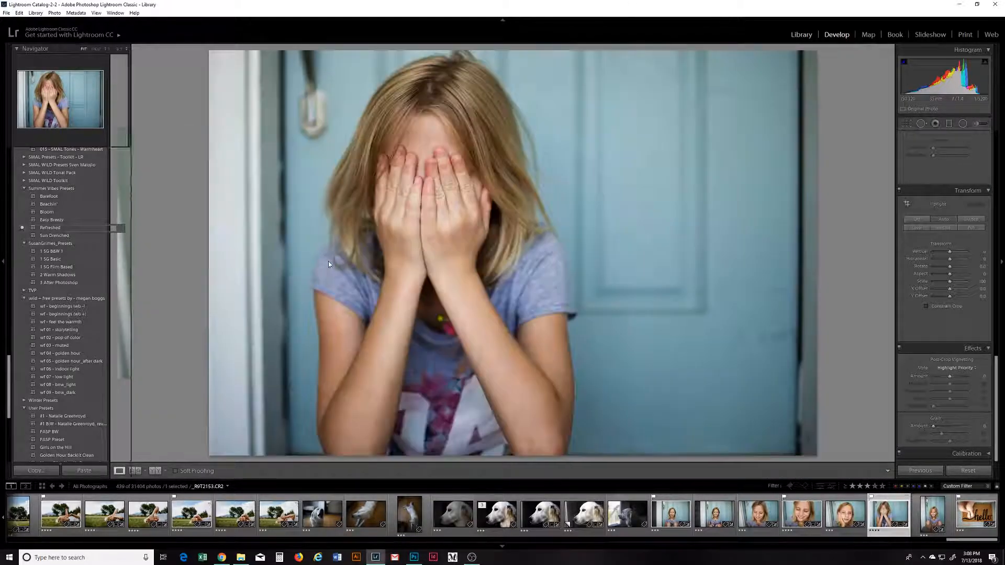
key("g")
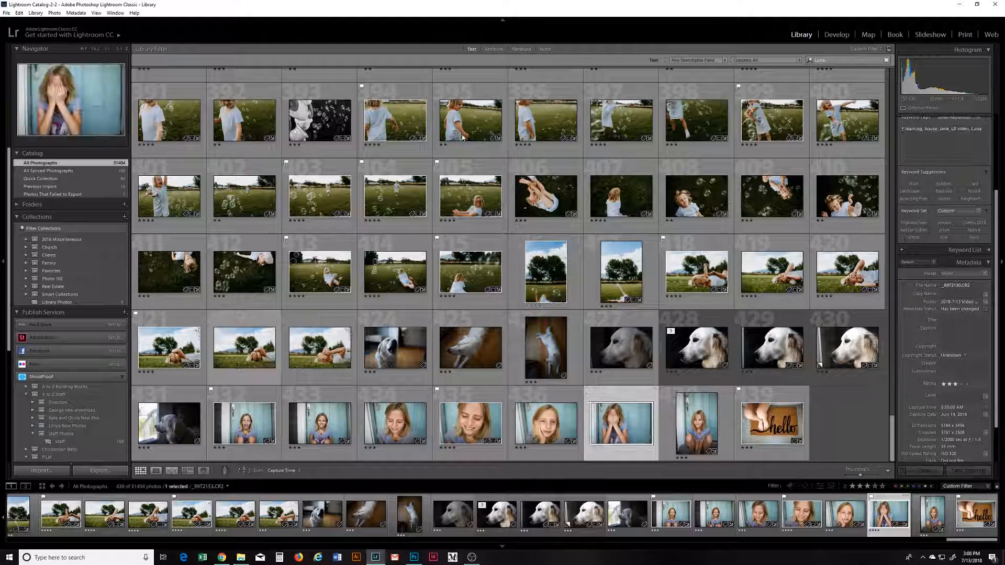
left_click(492, 48)
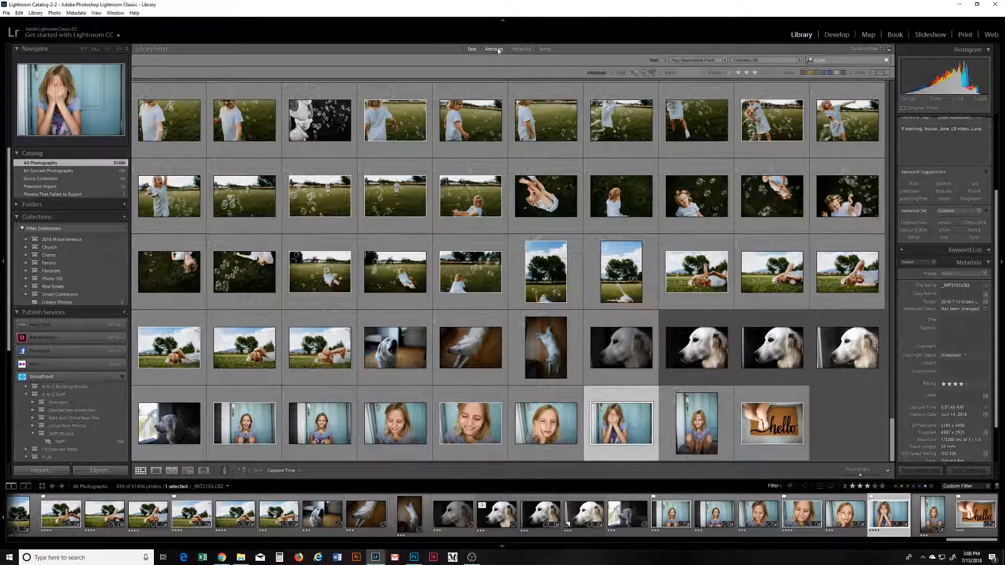
left_click(636, 73)
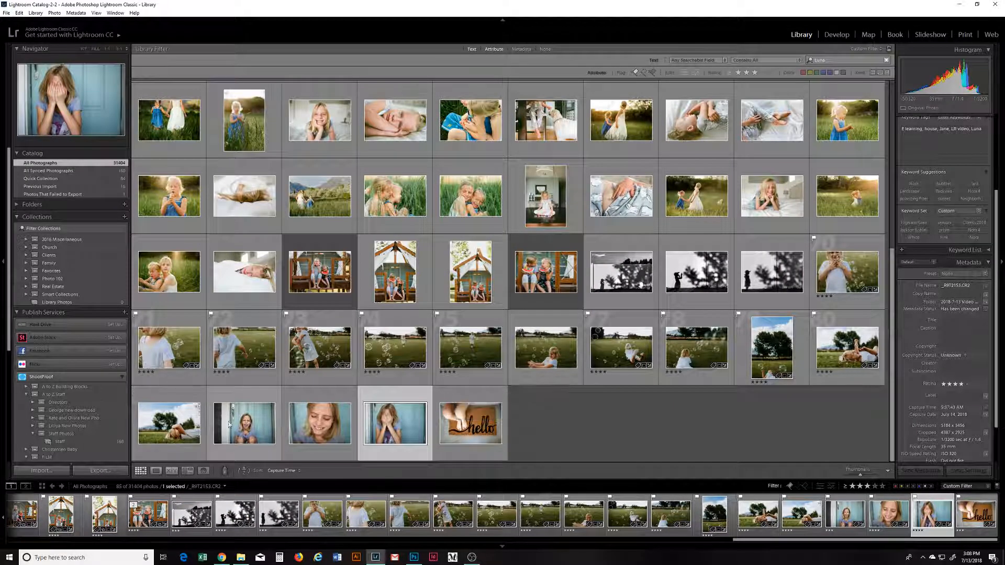
- Select the four photos from the open-mouthed doorway portrait through the hello doormat and open their export settings
left_click(253, 455)
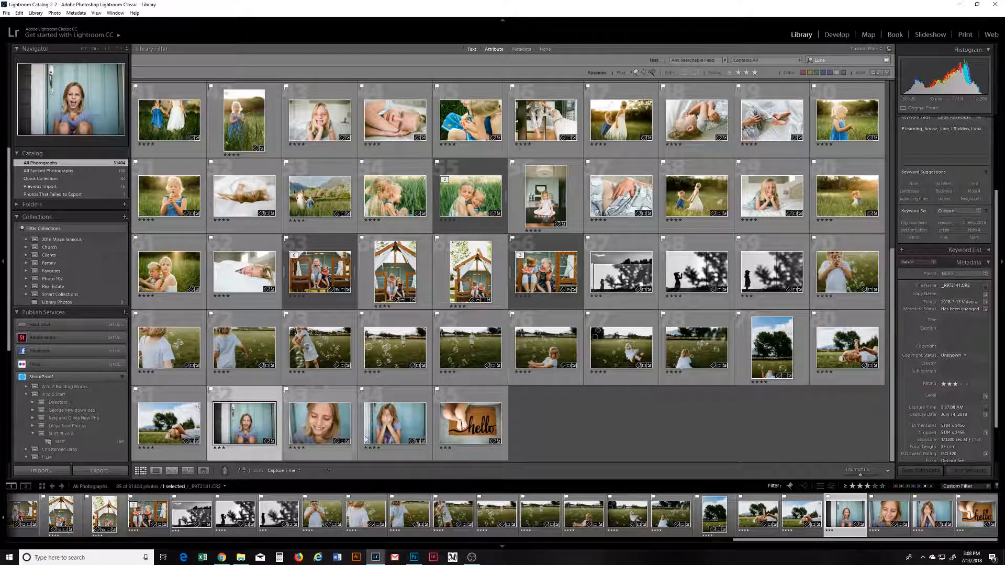
left_click(474, 459, "shift")
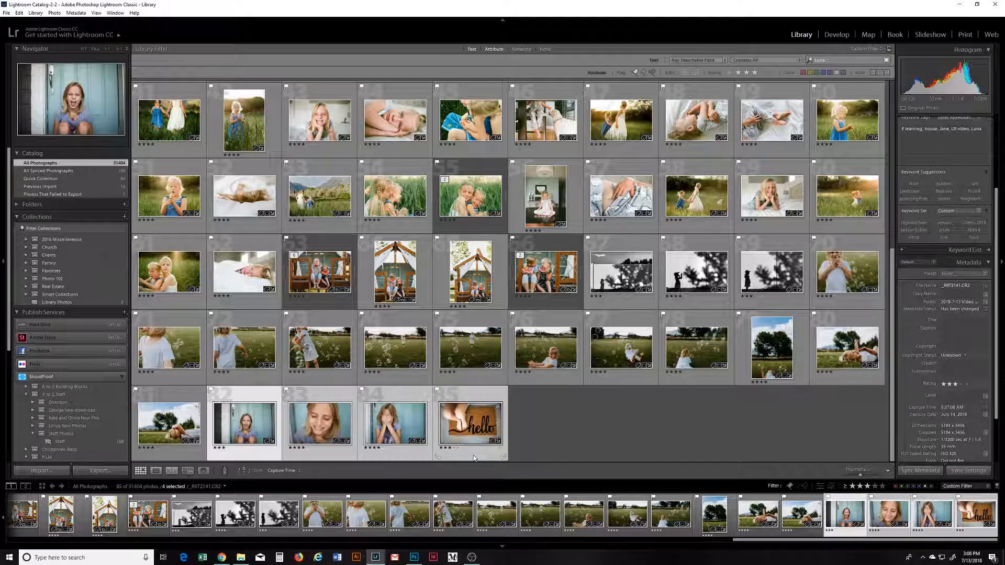
left_click(89, 471)
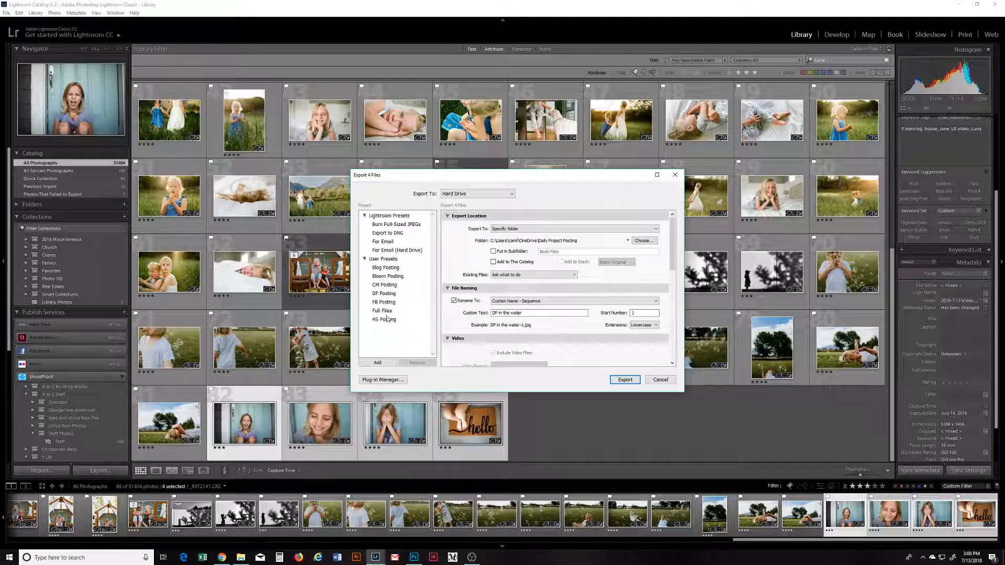
- Examine the size, sharpening and metadata settings of the Blog Posting, CM Posting, FB Posting and HS Posting export presets
left_click(385, 268)
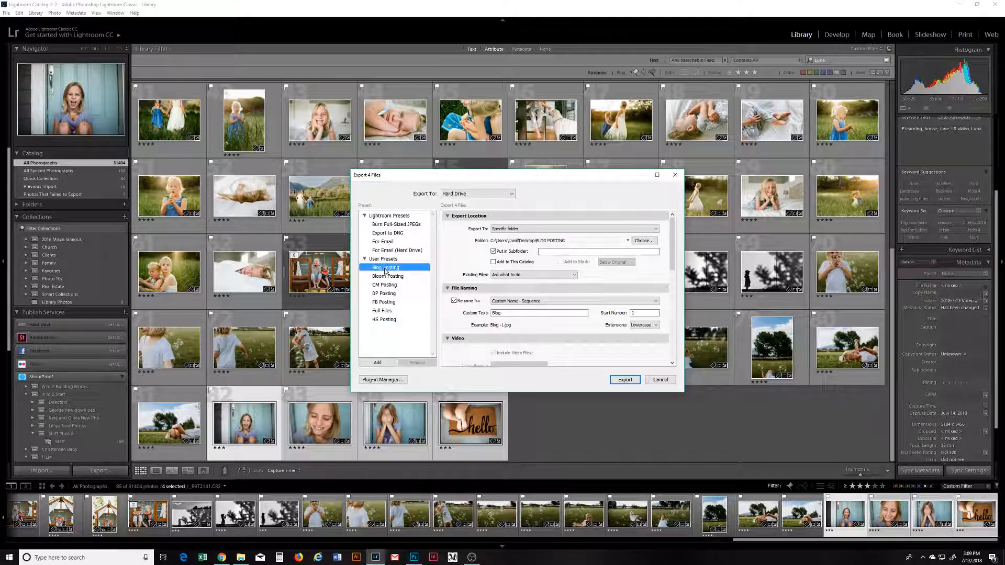
left_click(542, 252)
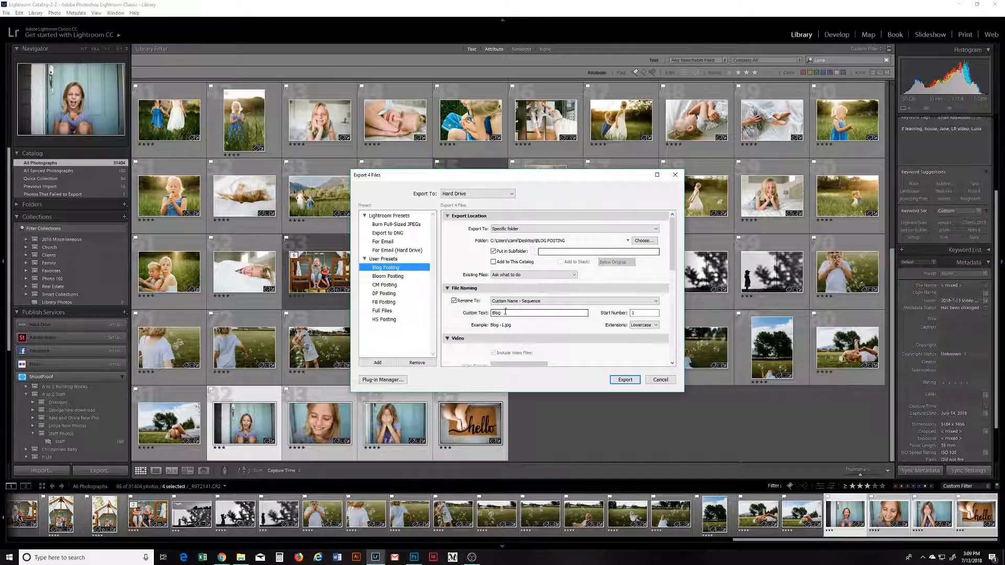
scroll(510, 313, "down", 10)
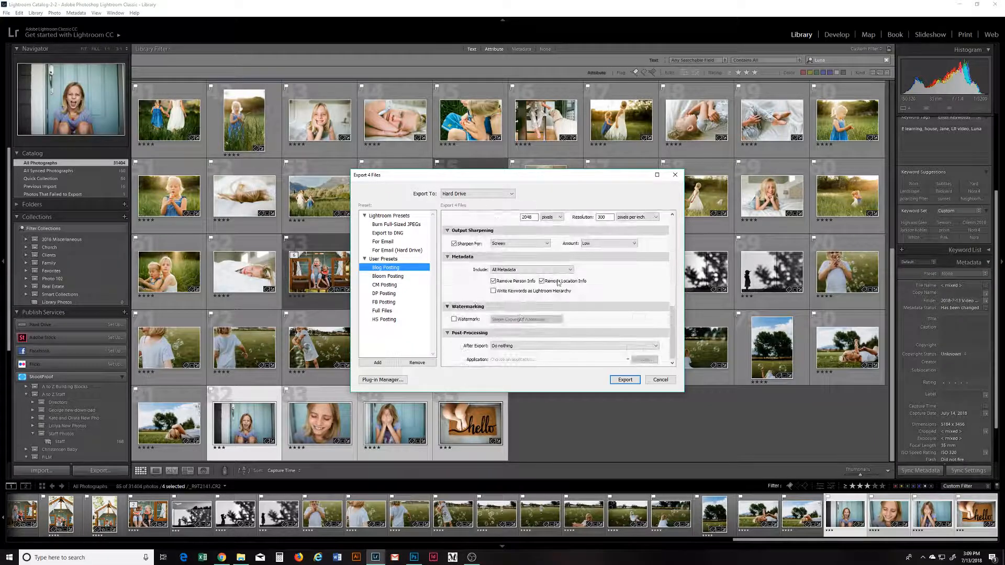
left_click(385, 285)
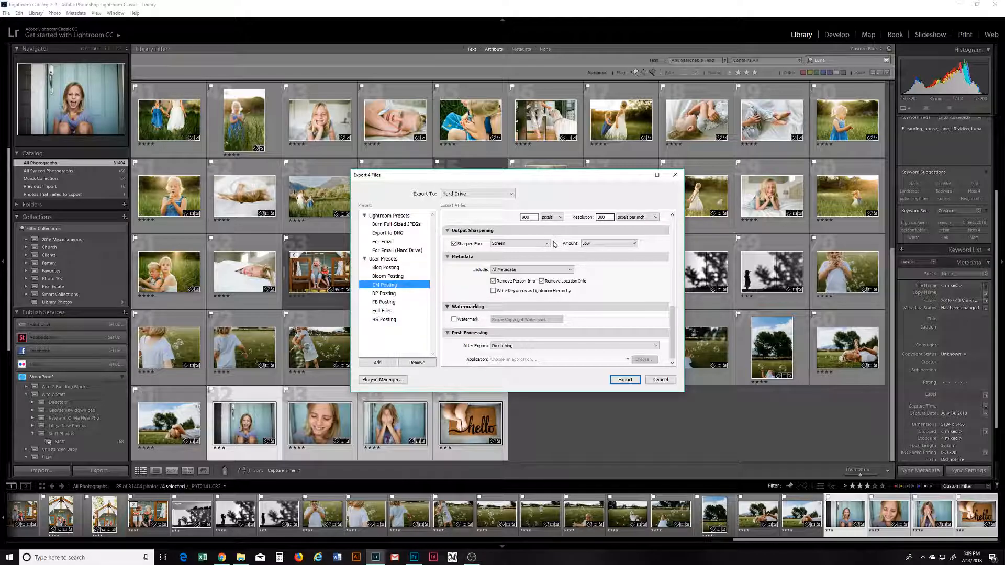
scroll(554, 245, "up", 5)
scroll(533, 300, "down", 5)
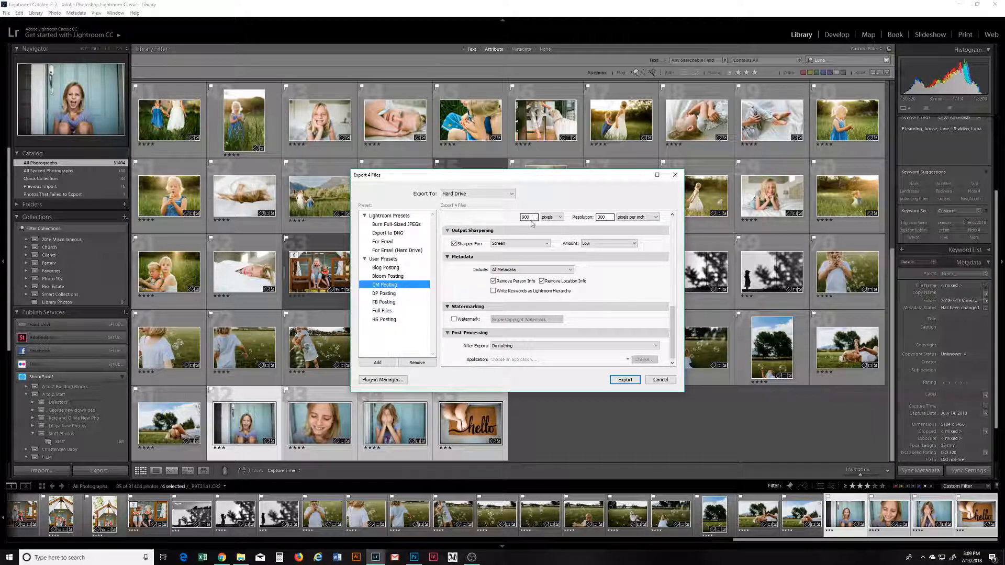
left_click(386, 303)
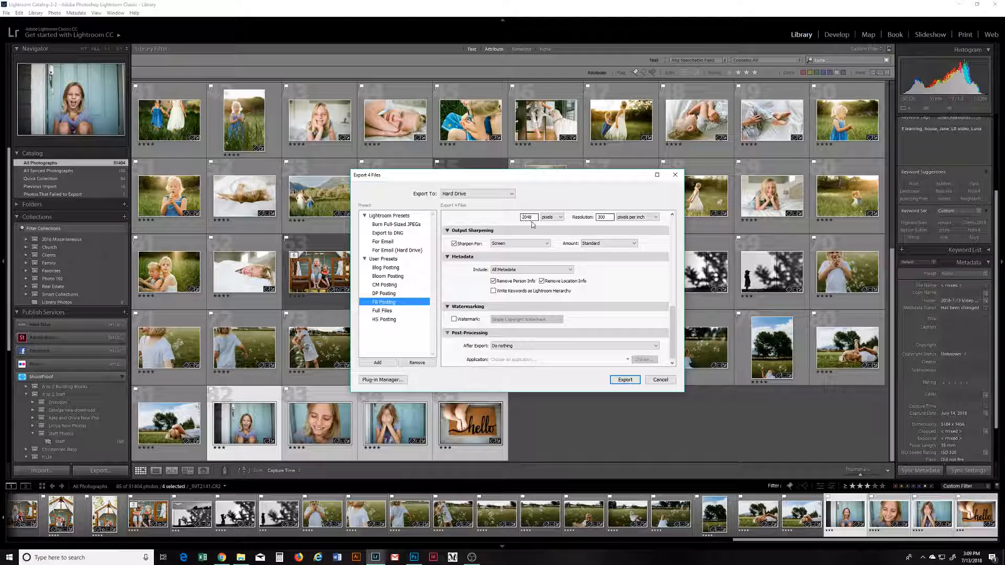
left_click(393, 322)
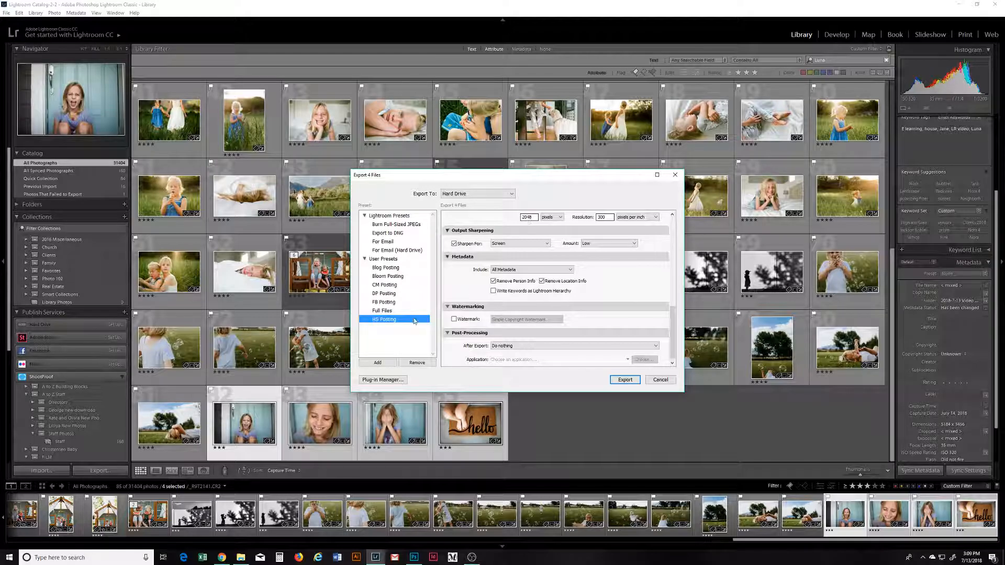
left_click(378, 304)
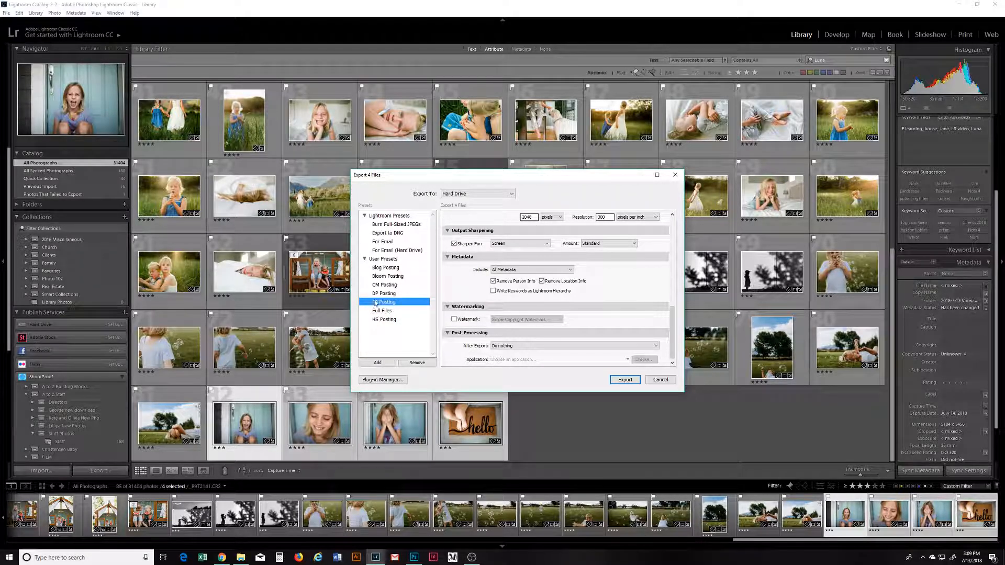
- Apply the DP Posting export preset and set the custom file name to DP, the girl's first name and "on the step"
left_click(385, 296)
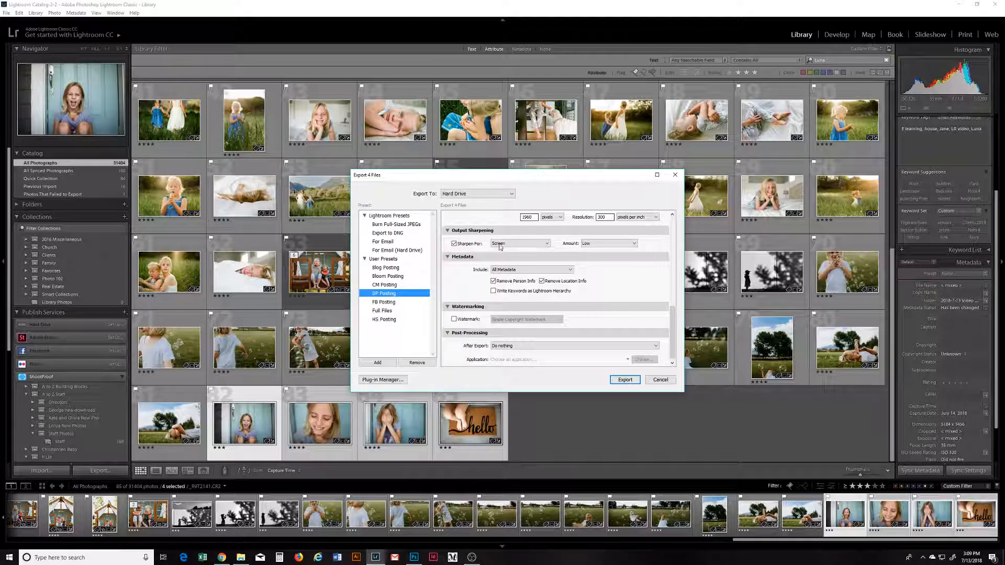
scroll(536, 293, "up", 5)
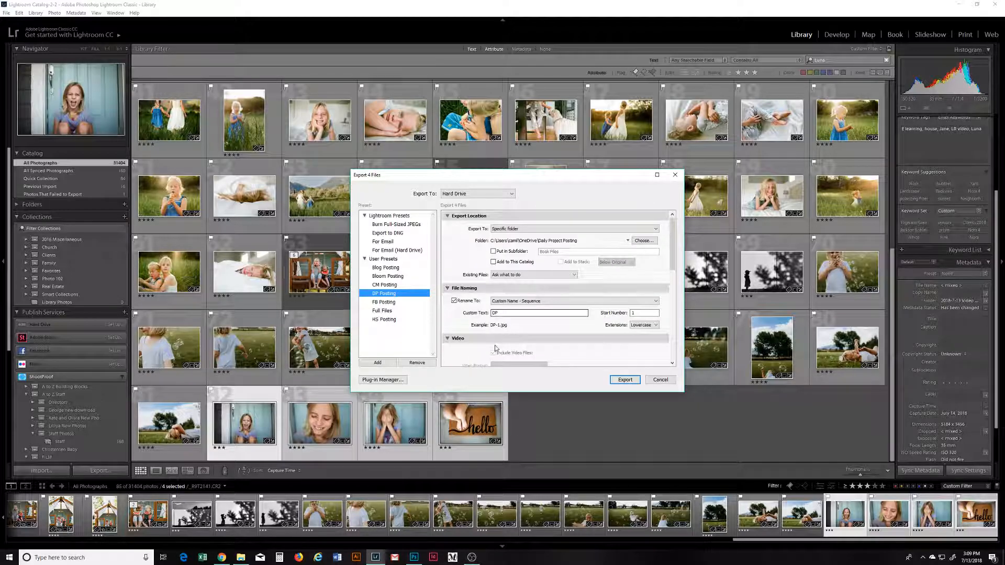
double_click(496, 314)
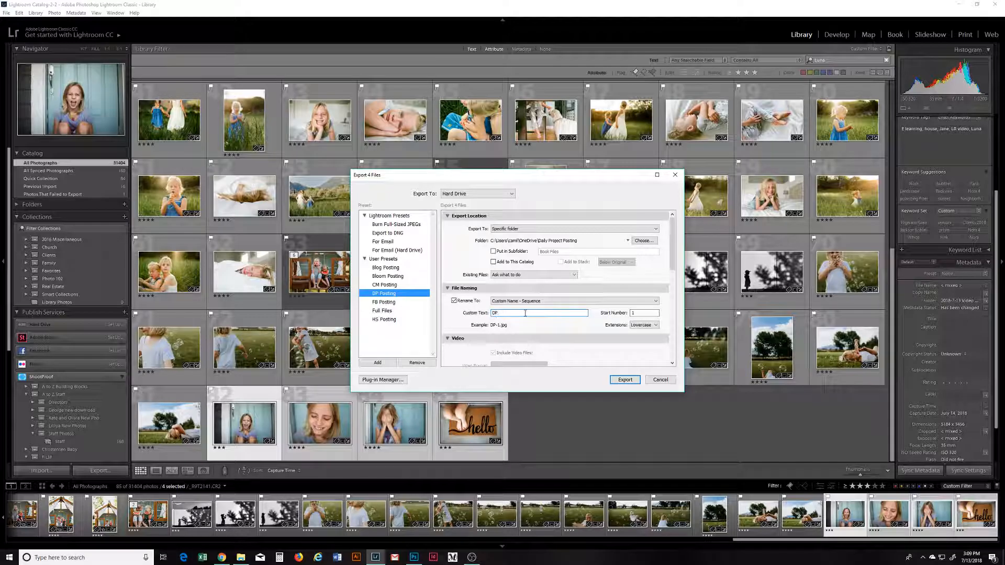
type("Jane on the step")
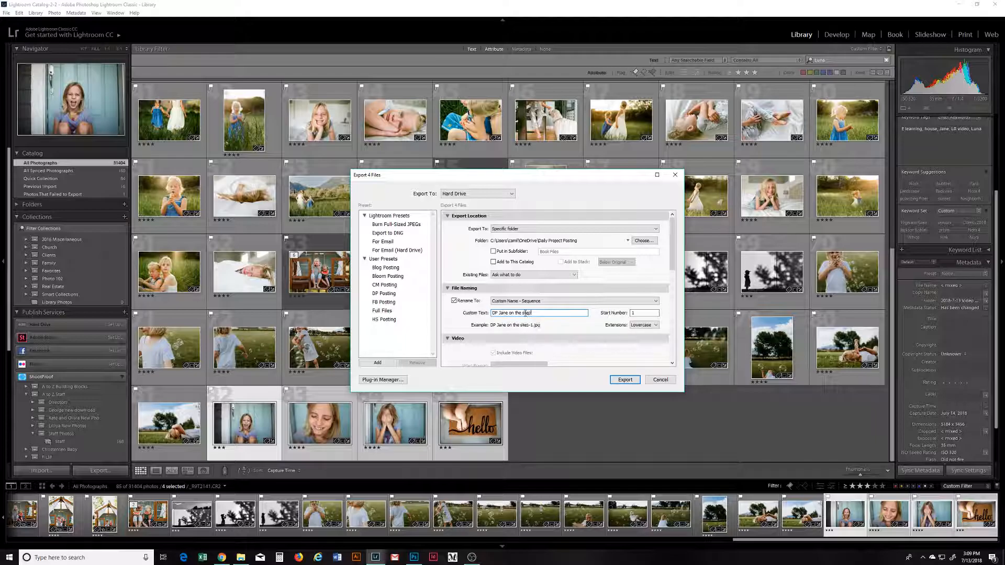
- Put the exported files in a subfolder named with the girl's first name and export the four photos
left_click(494, 251)
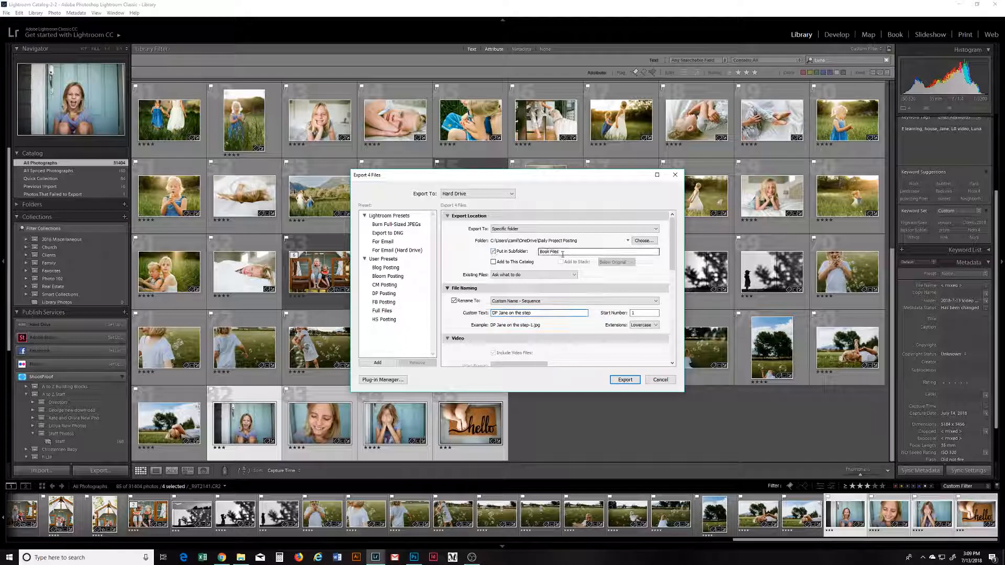
type("Jane")
left_click(625, 381)
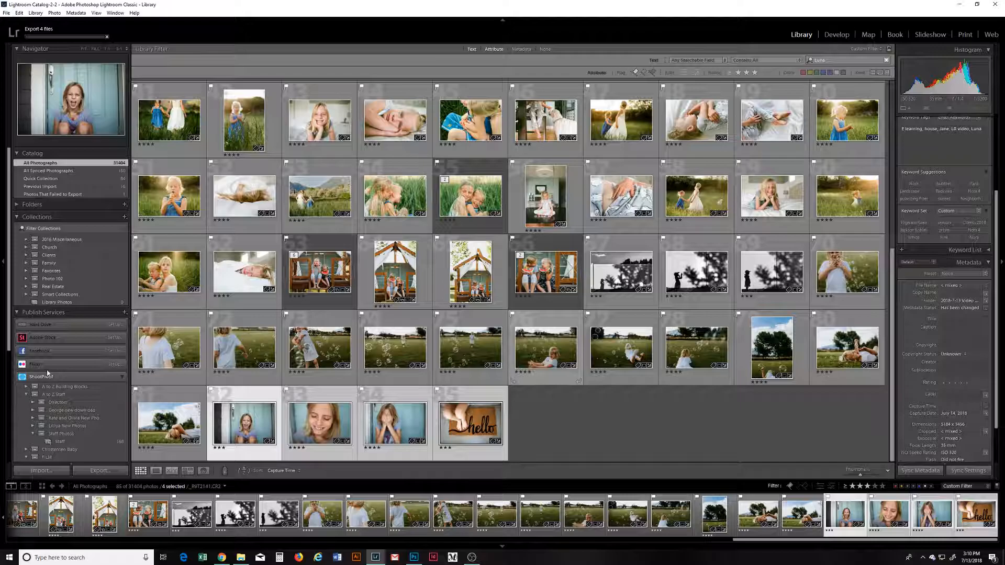
scroll(47, 373, "down", 2)
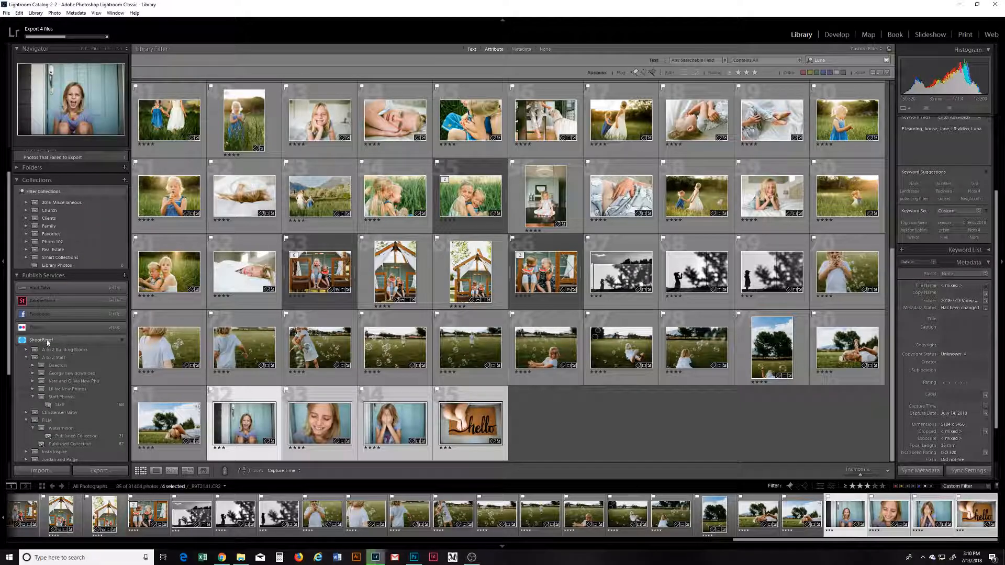
scroll(48, 342, "down", 2)
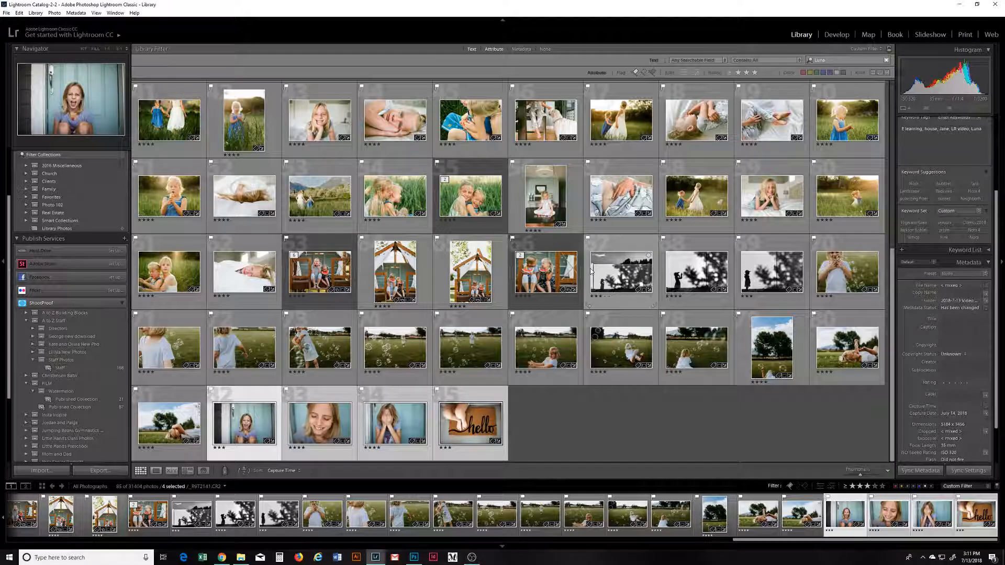
scroll(543, 321, "up", 3)
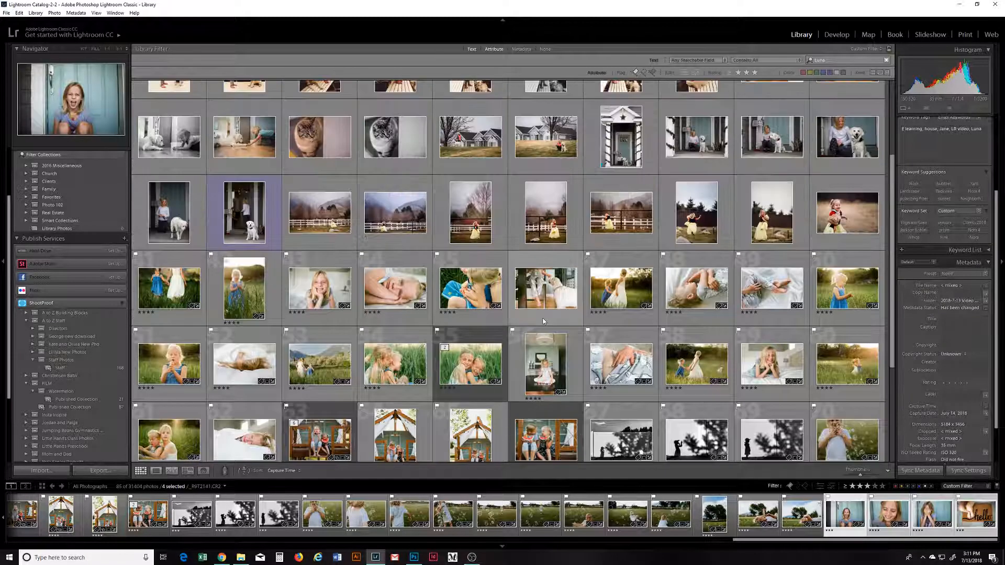
scroll(543, 321, "up", 2)
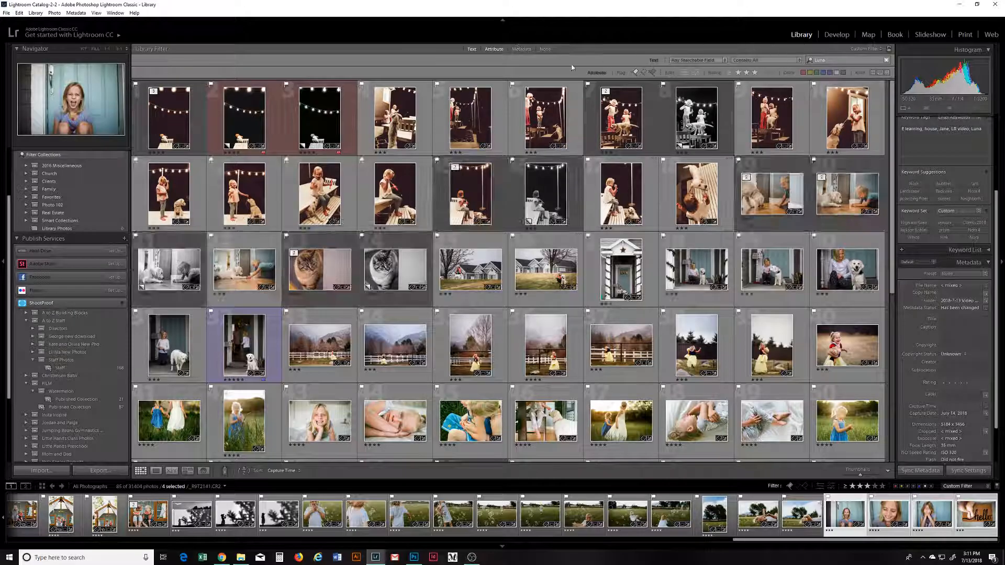
- Turn off the flagged-picks attribute filter and search all photographs by text for FILM
left_click(473, 50)
left_click(493, 50)
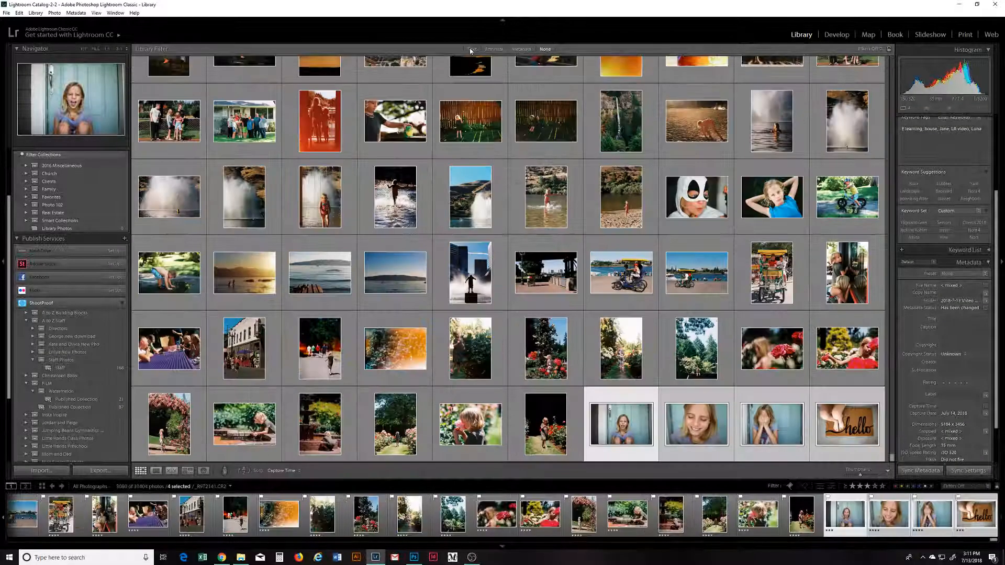
left_click(471, 50)
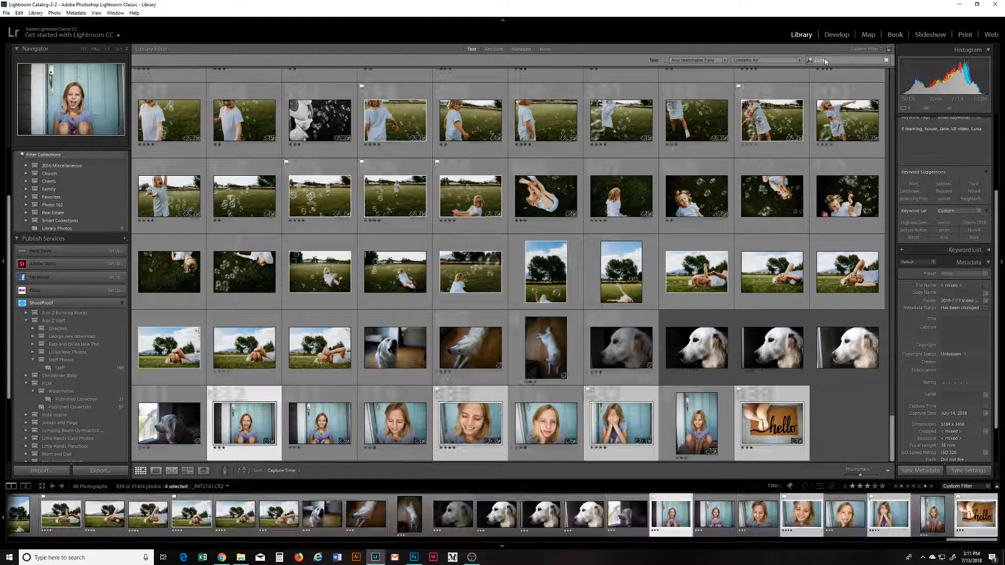
double_click(821, 60)
type("FILM")
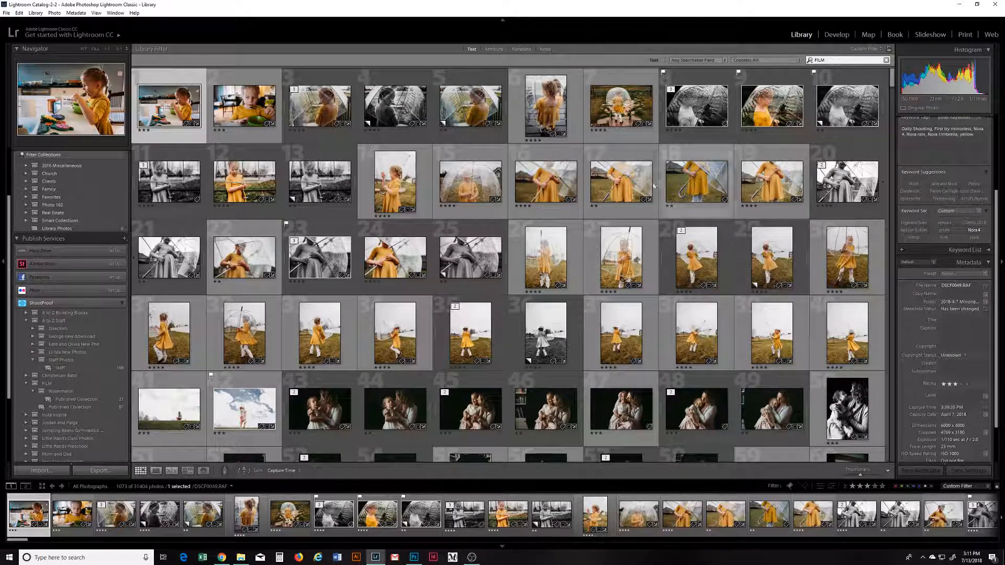
- Look through the FILM results, replace the text search with Superia, and browse the matching photos
scroll(648, 192, "down", 3)
scroll(648, 192, "down", 3)
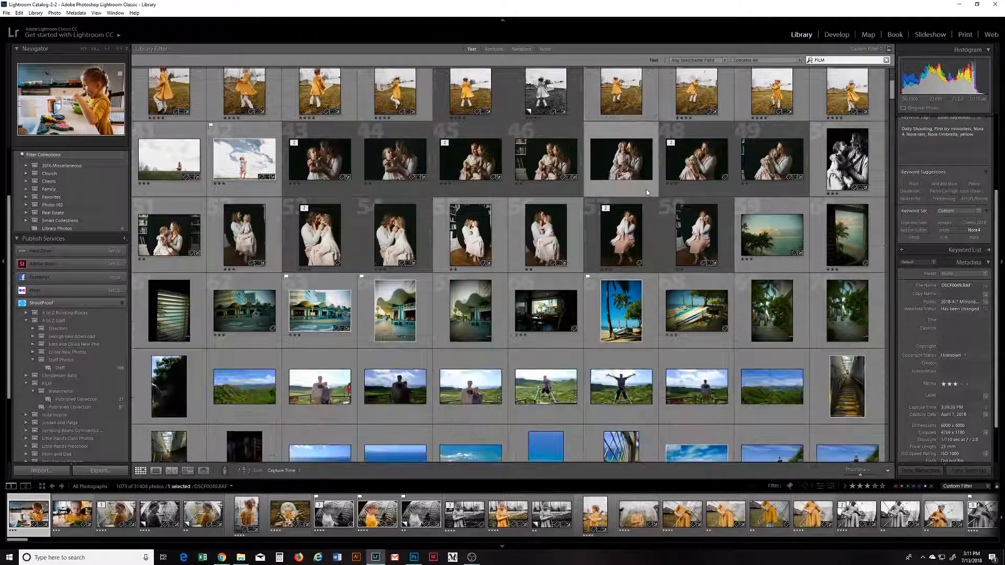
left_click_drag(827, 59, 801, 60)
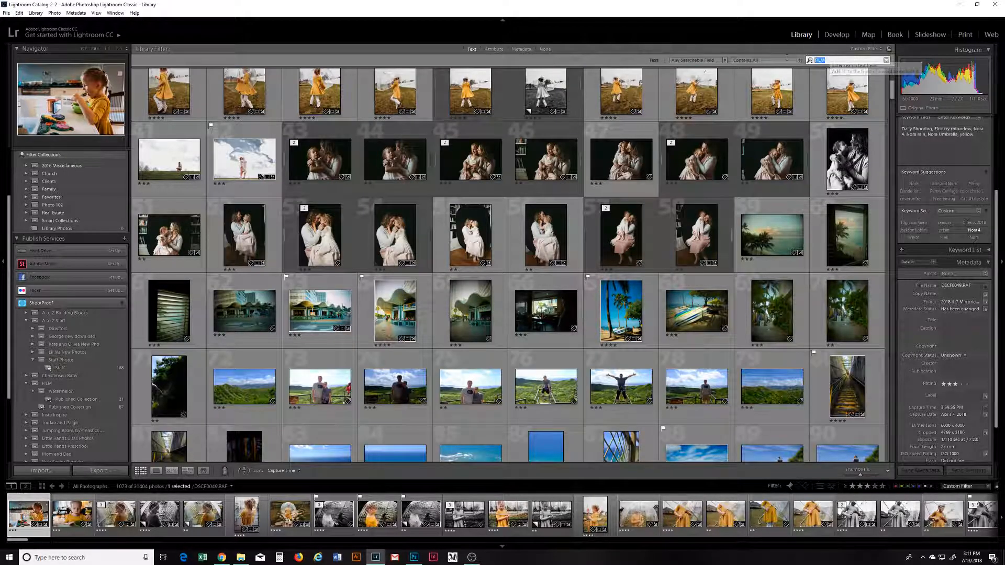
type("Superio")
key("BackSpace")
type("a")
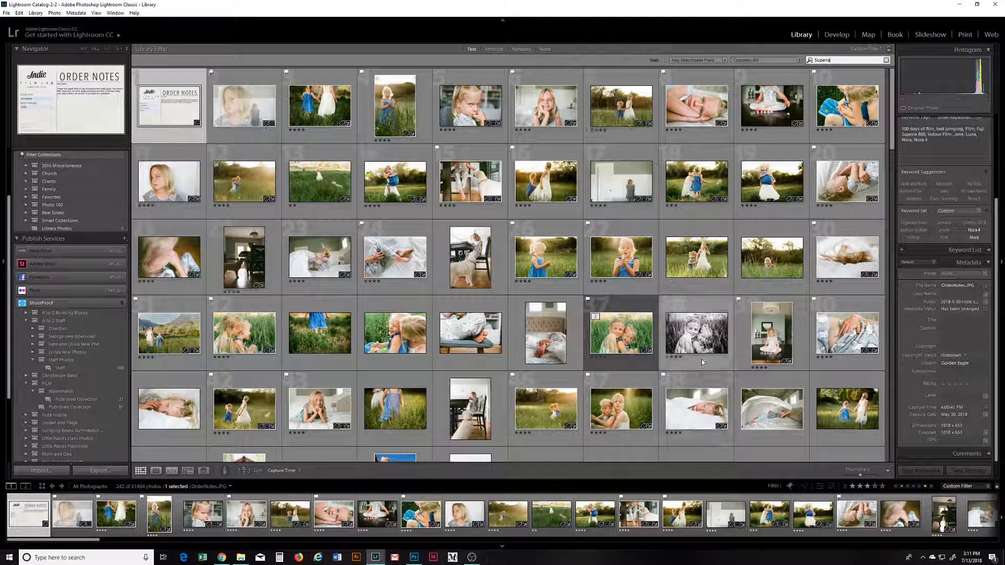
scroll(702, 361, "down", 10)
scroll(702, 362, "down", 5)
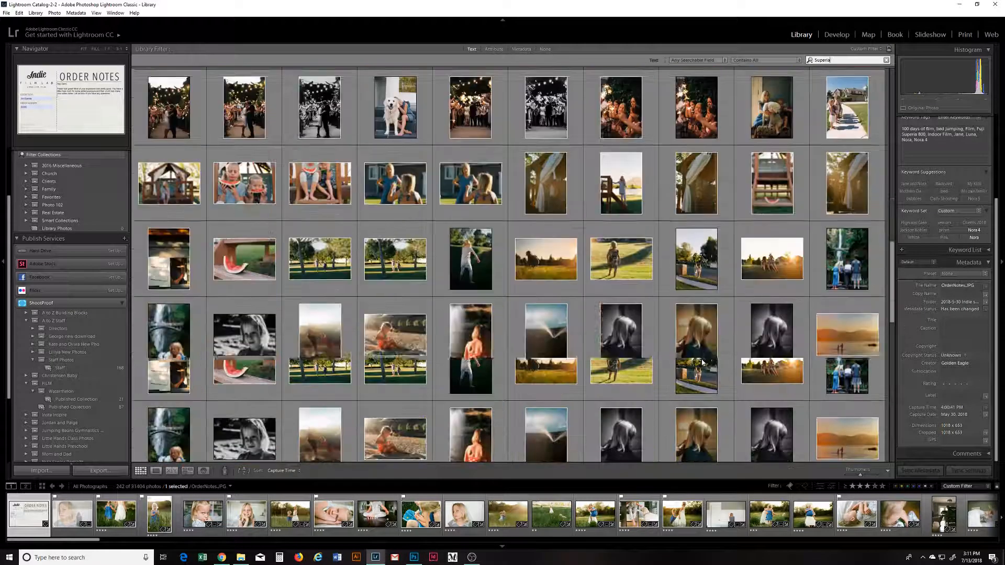
- Replace the text search with Ektar and look through the matching photos
double_click(842, 60)
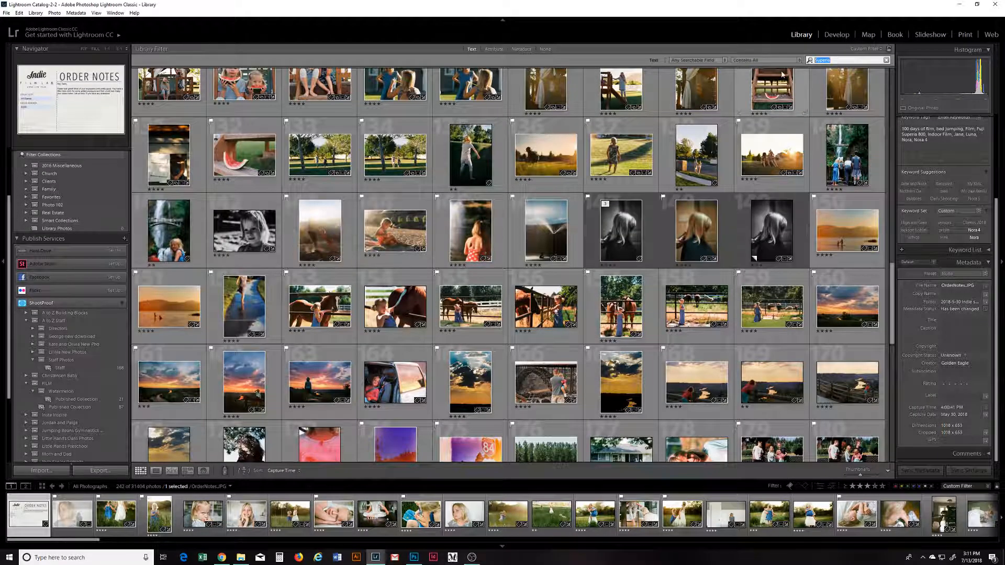
type("Ekar")
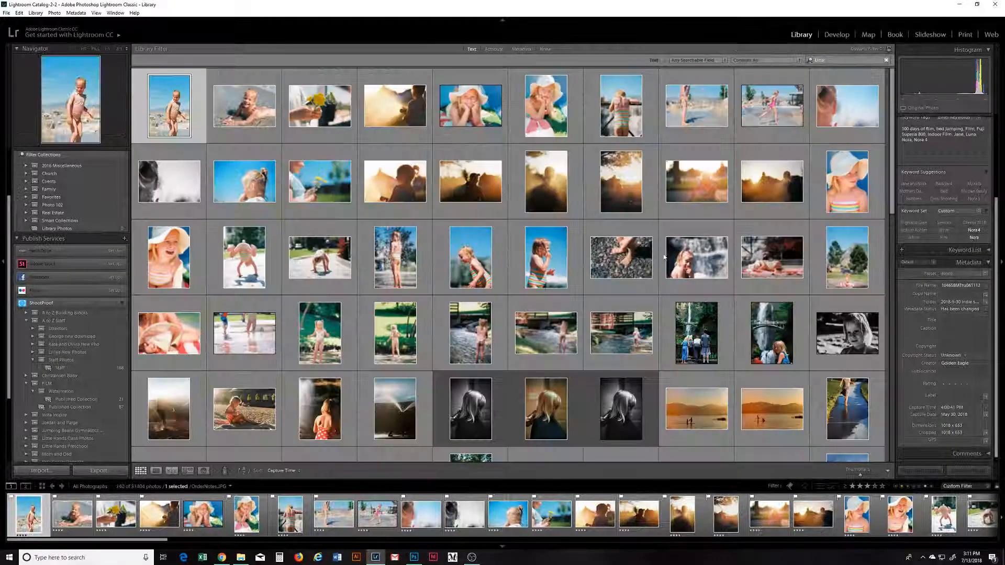
scroll(641, 262, "down", 10)
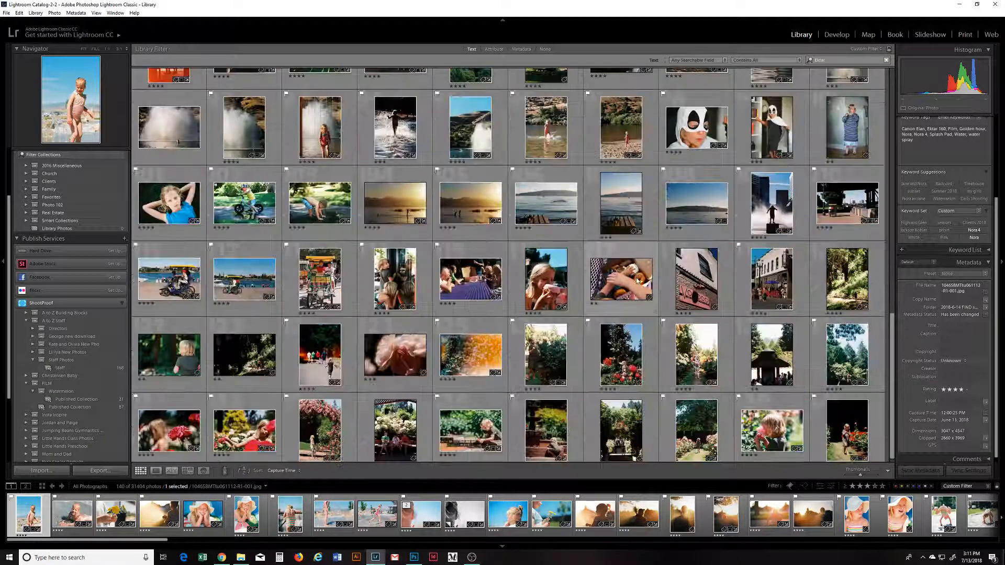
scroll(636, 283, "up", 15)
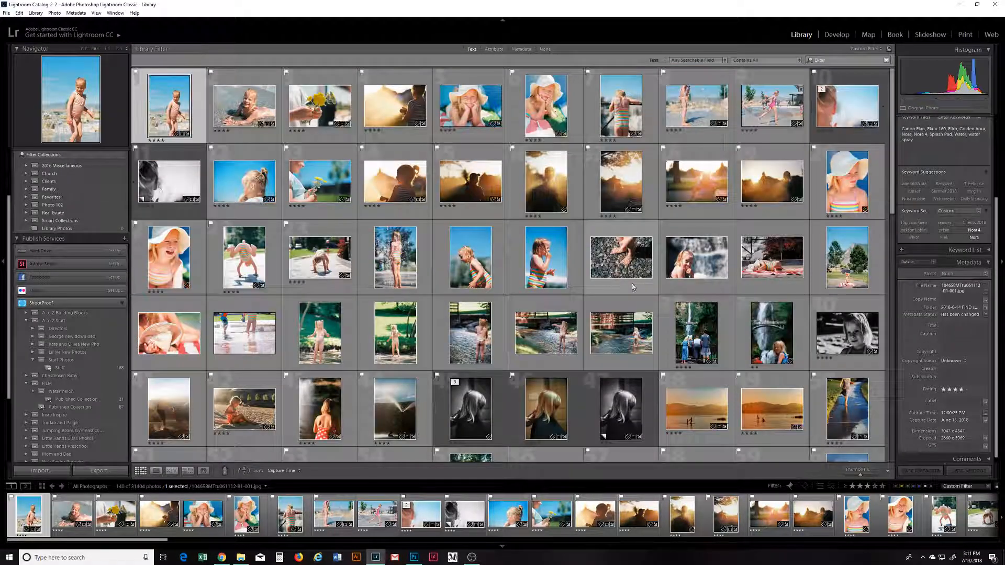
scroll(633, 287, "down", 10)
scroll(538, 394, "up", 7)
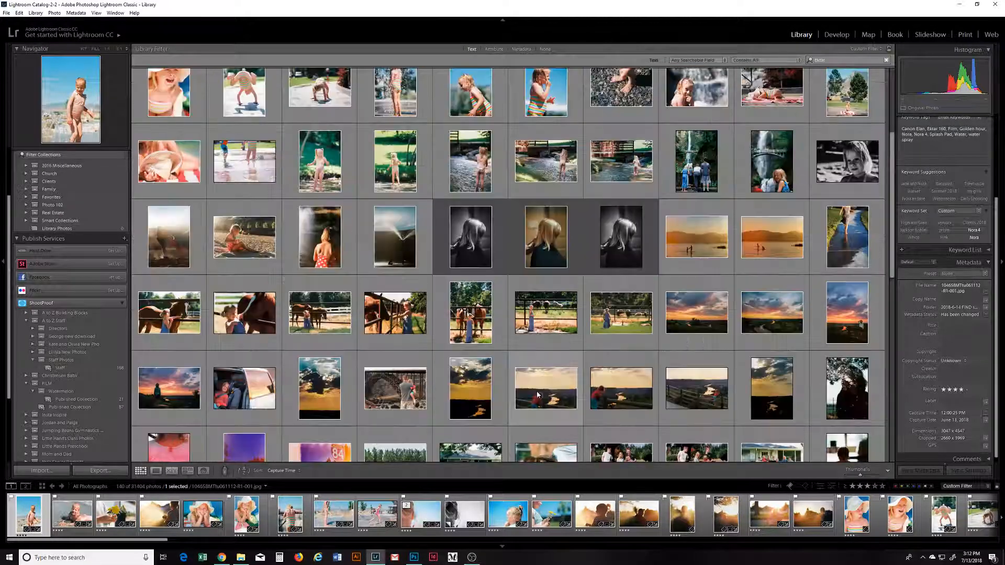
scroll(537, 394, "up", 4)
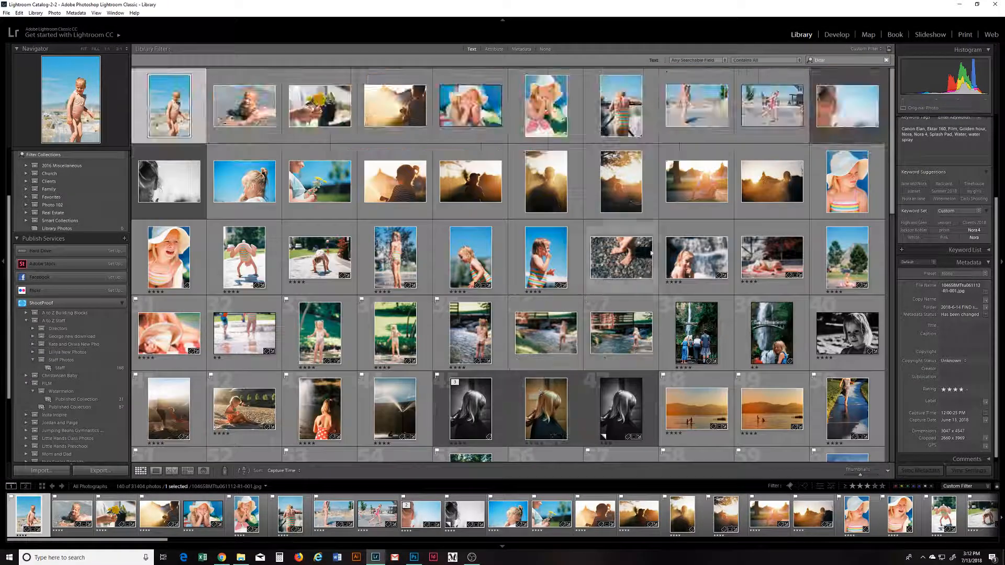
- Narrow the search to "Ektar, Oregon" and look through the matching photos
left_click(836, 61)
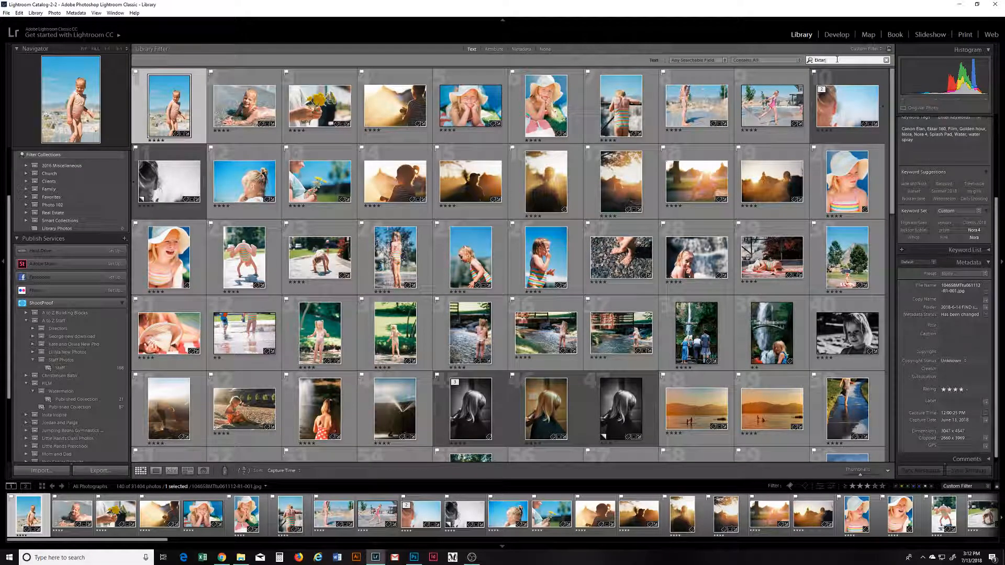
type(", Oregon")
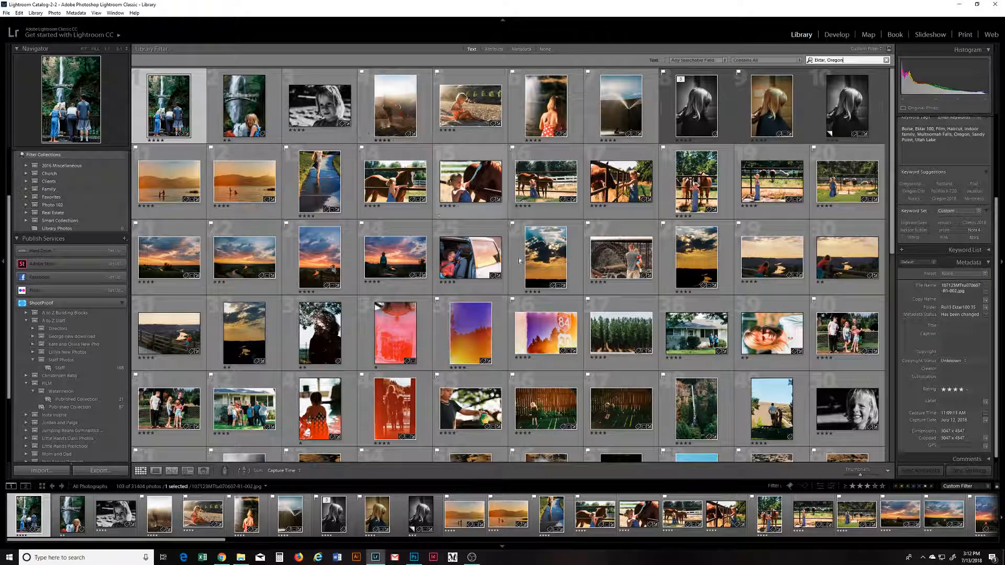
scroll(521, 239, "down", 10)
scroll(601, 328, "up", 10)
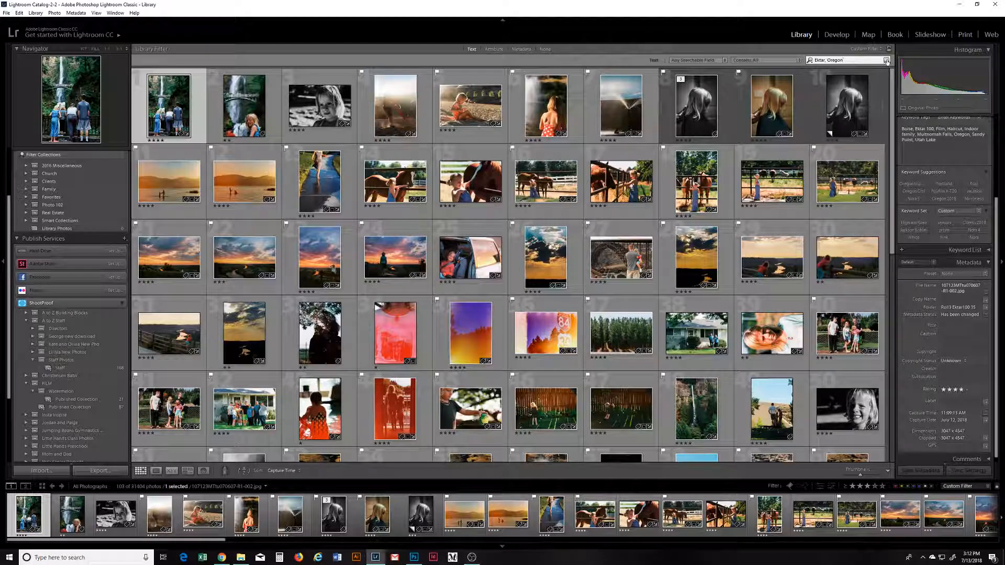
- Search all photographs for the girl's first name followed by 4 and look through the matching photos
left_click(845, 60)
type("Nora")
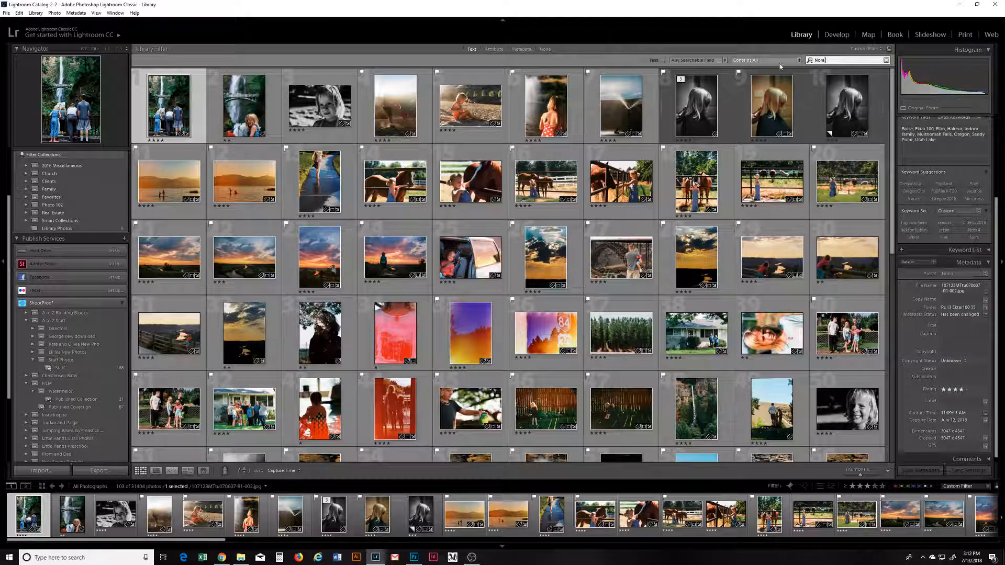
type(" 4")
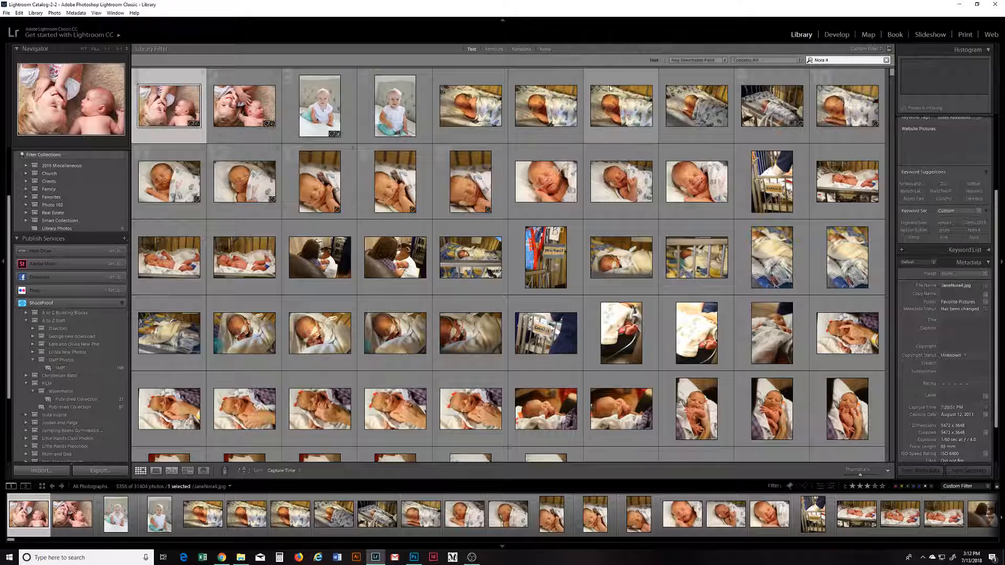
scroll(667, 133, "down", 2)
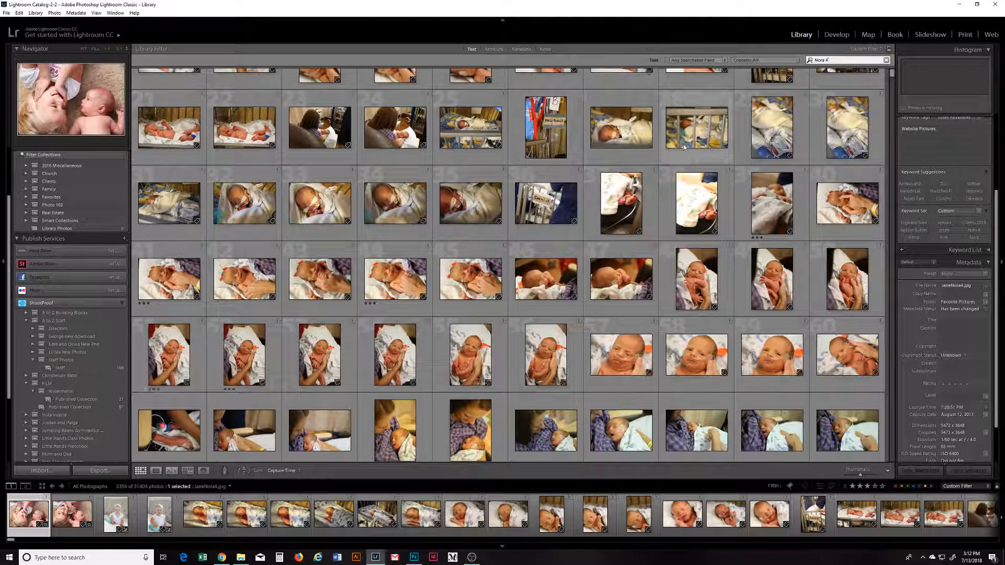
scroll(675, 131, "up", 2)
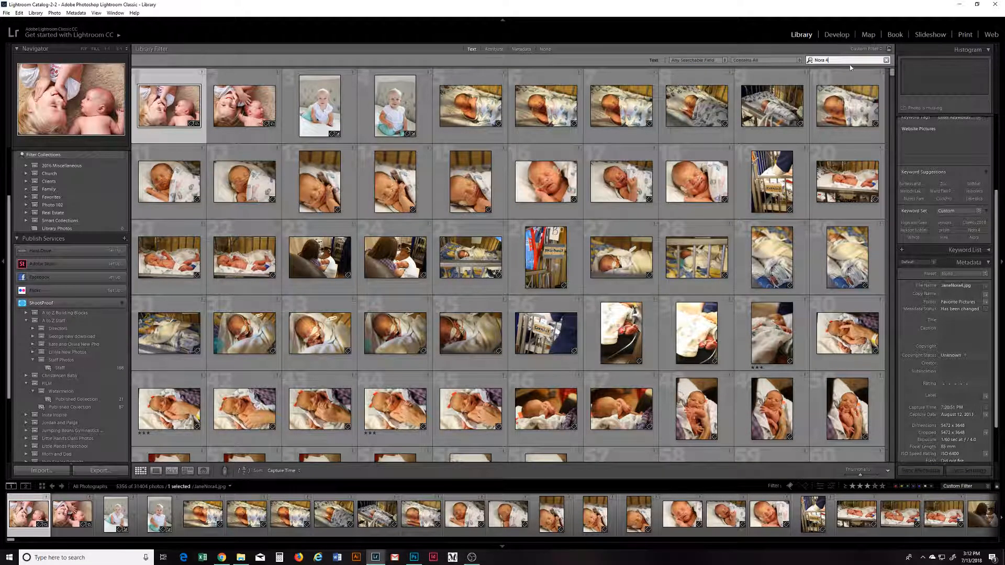
key("Return")
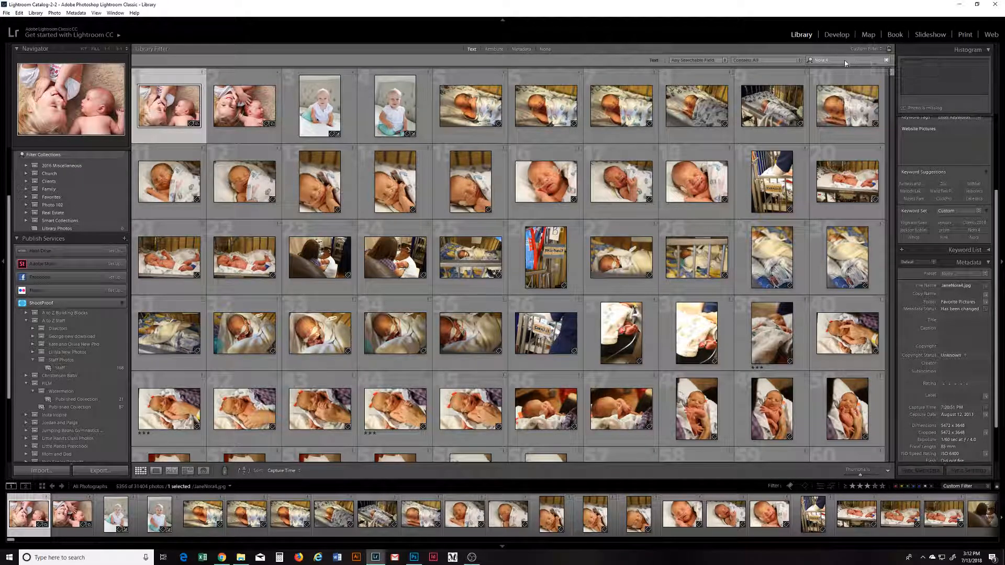
left_click(835, 60)
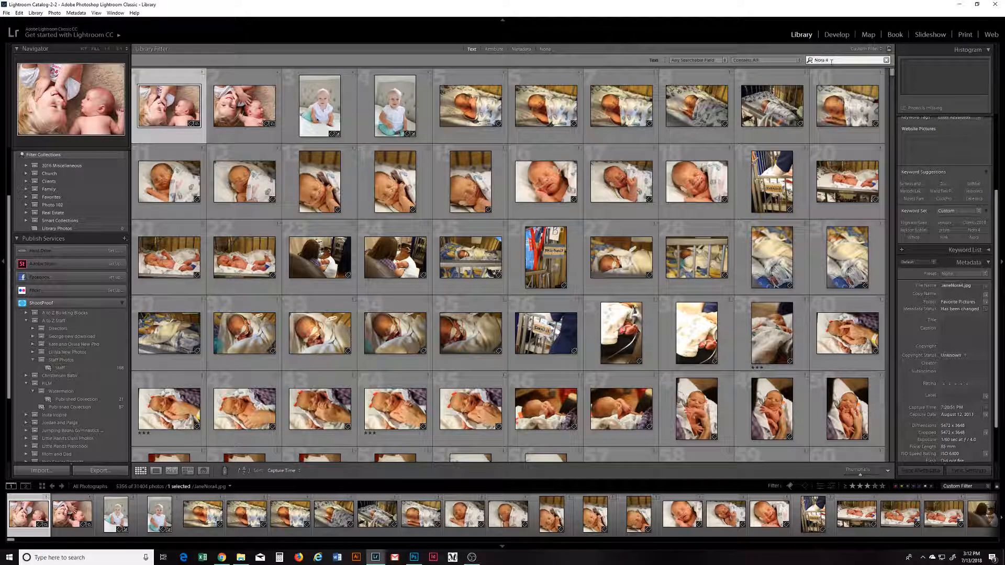
scroll(588, 237, "down", 10)
scroll(588, 238, "down", 5)
scroll(574, 148, "up", 10)
- Turn the text filter off and on again, reduce the search to the girl's first name alone, and browse the matches
left_click(473, 51)
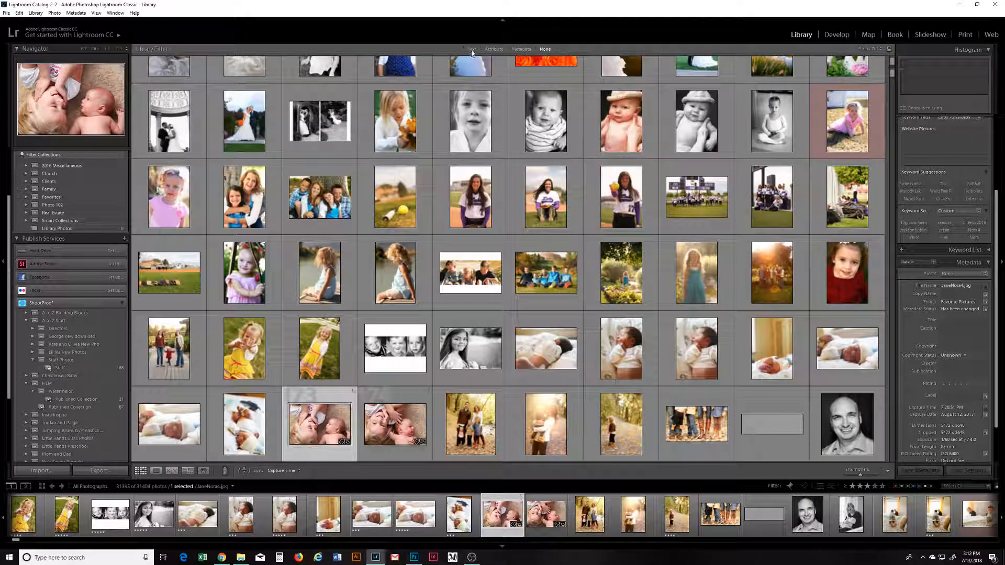
left_click(471, 50)
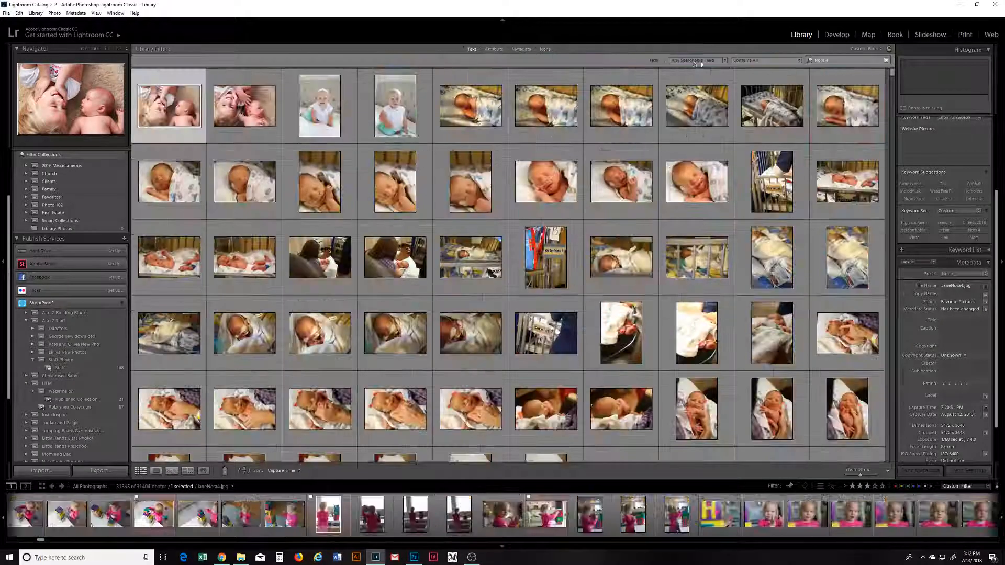
left_click(828, 61)
key("BackSpace")
type("5")
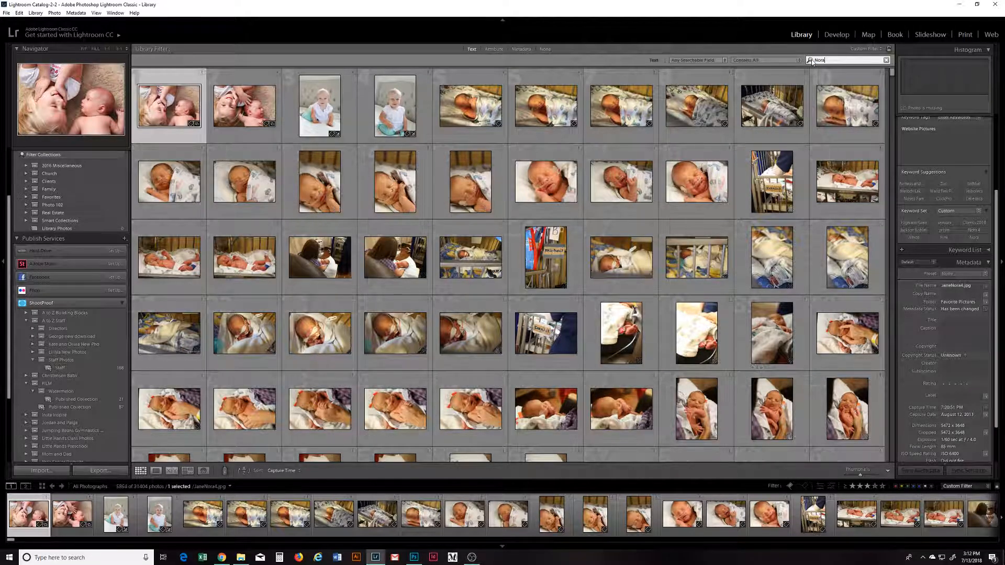
scroll(739, 246, "down", 20)
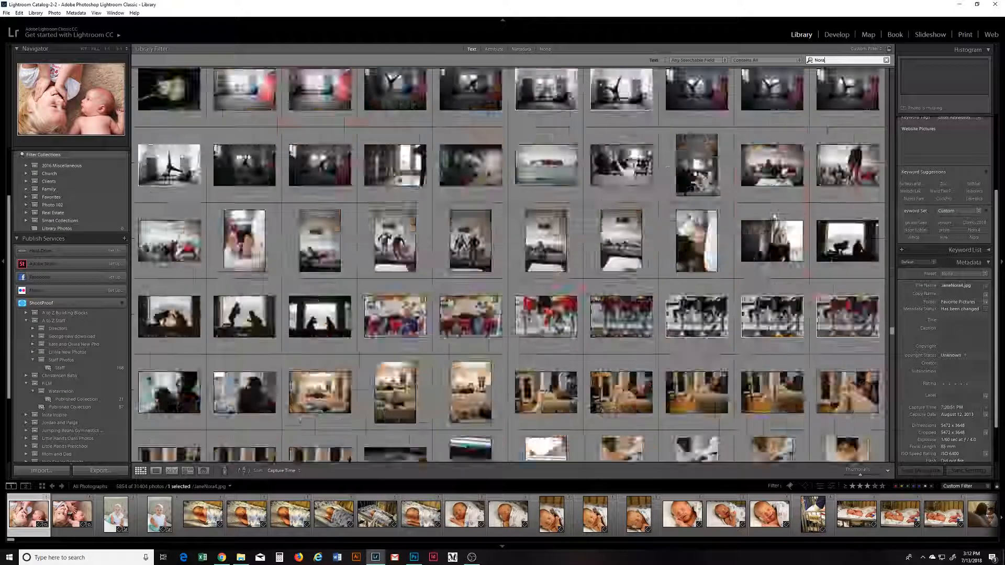
left_click_drag(892, 331, 892, 410)
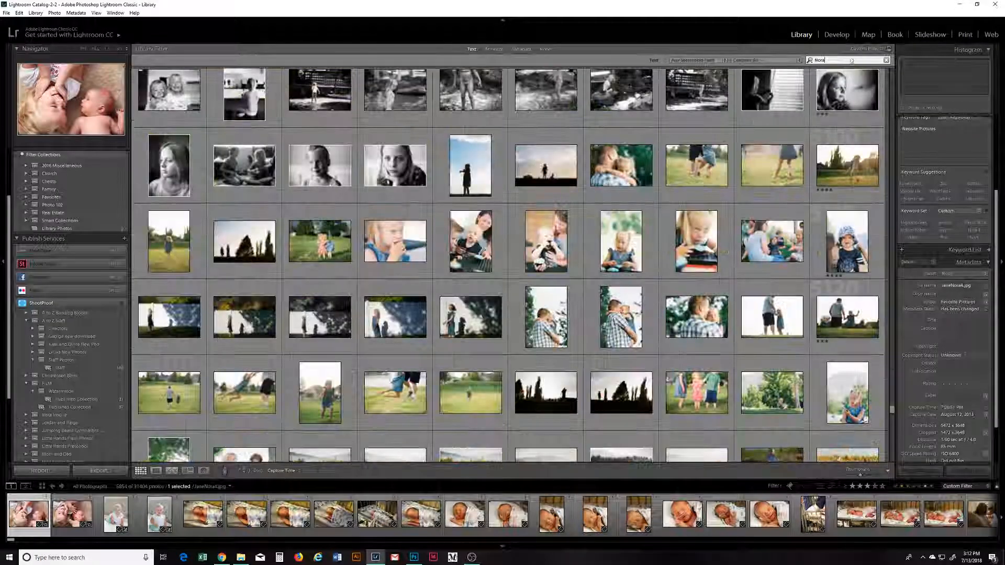
- Search for both girls' first names joined by "and" and look through the matching photos
type("Jane and")
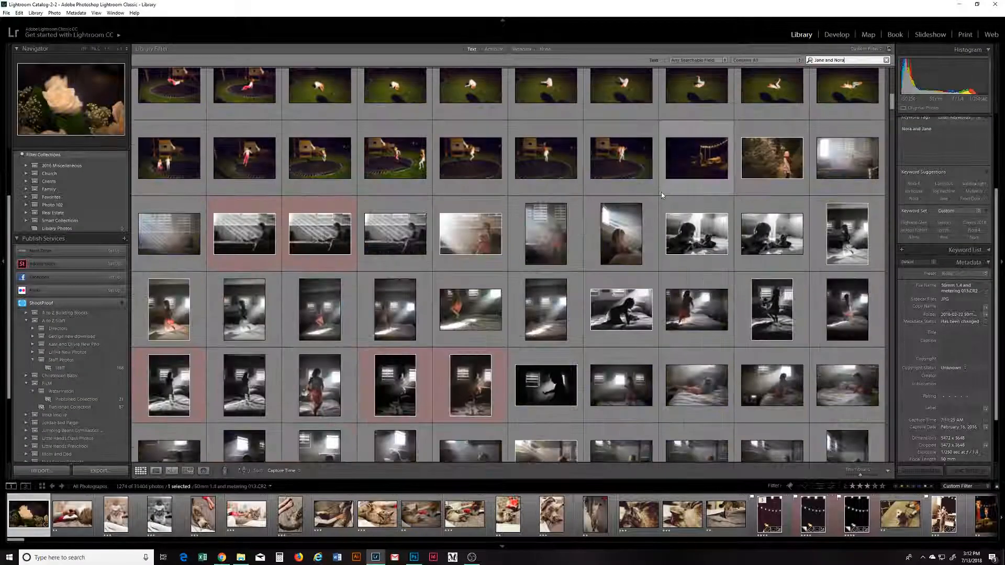
scroll(661, 193, "down", 10)
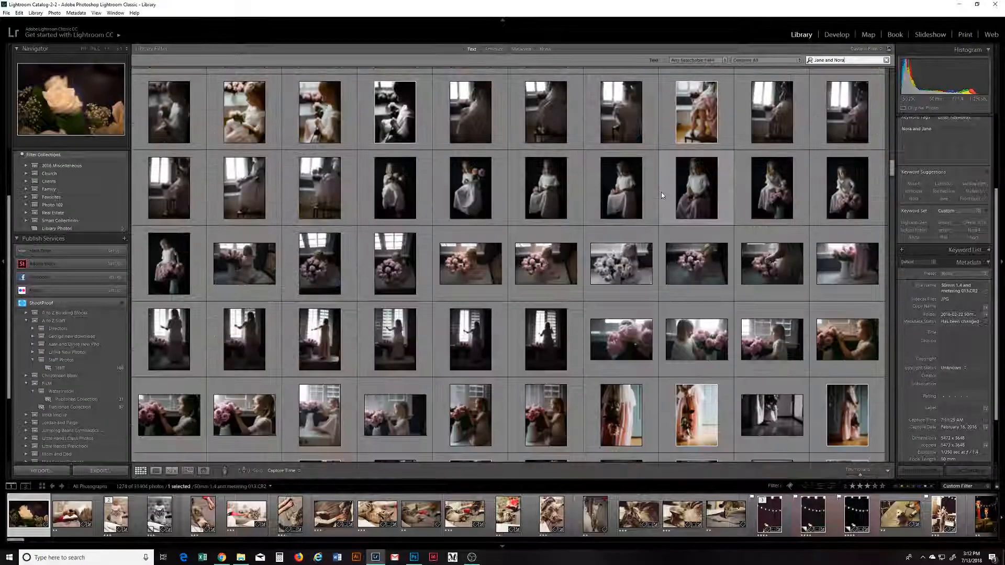
scroll(661, 192, "down", 10)
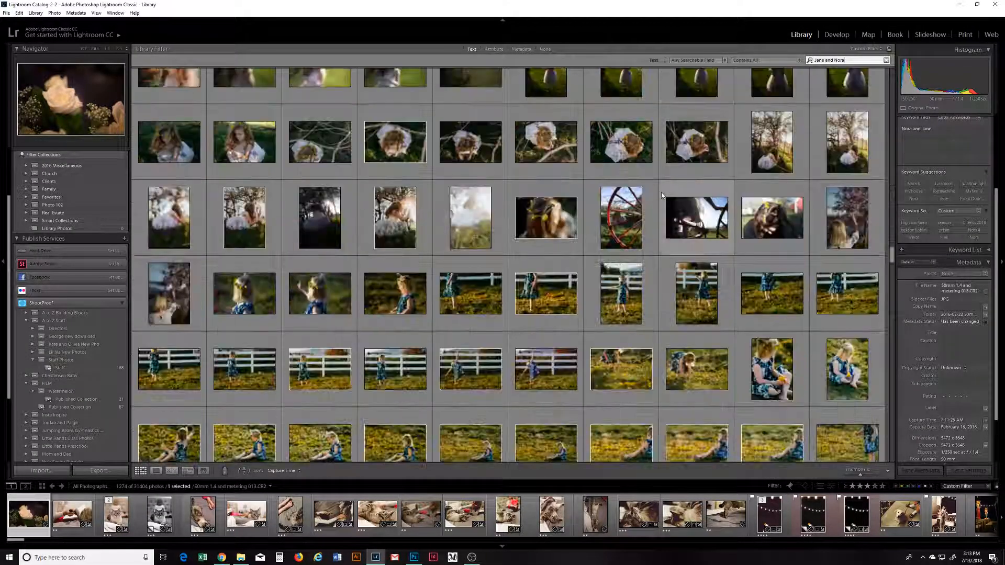
scroll(661, 193, "down", 10)
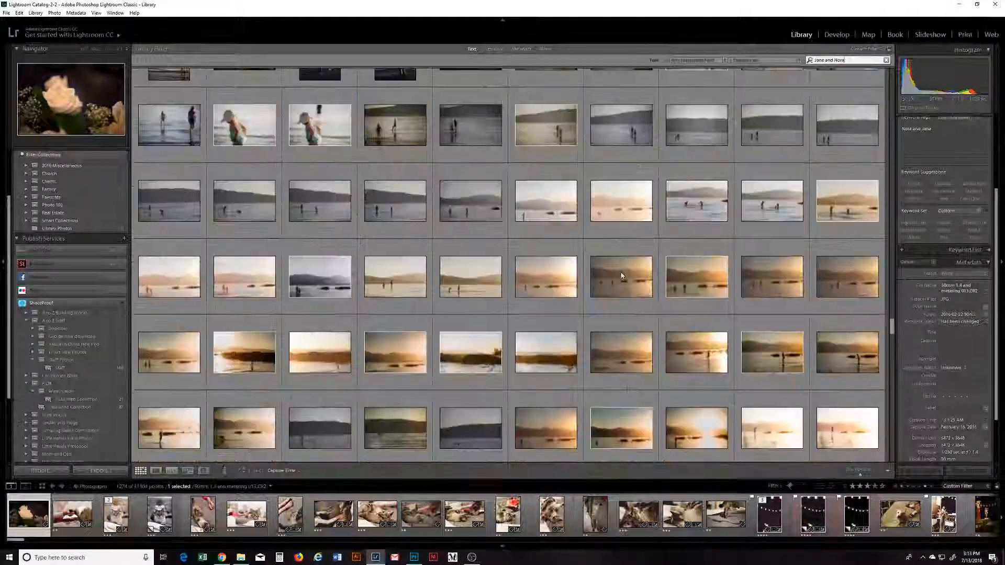
scroll(621, 276, "up", 10)
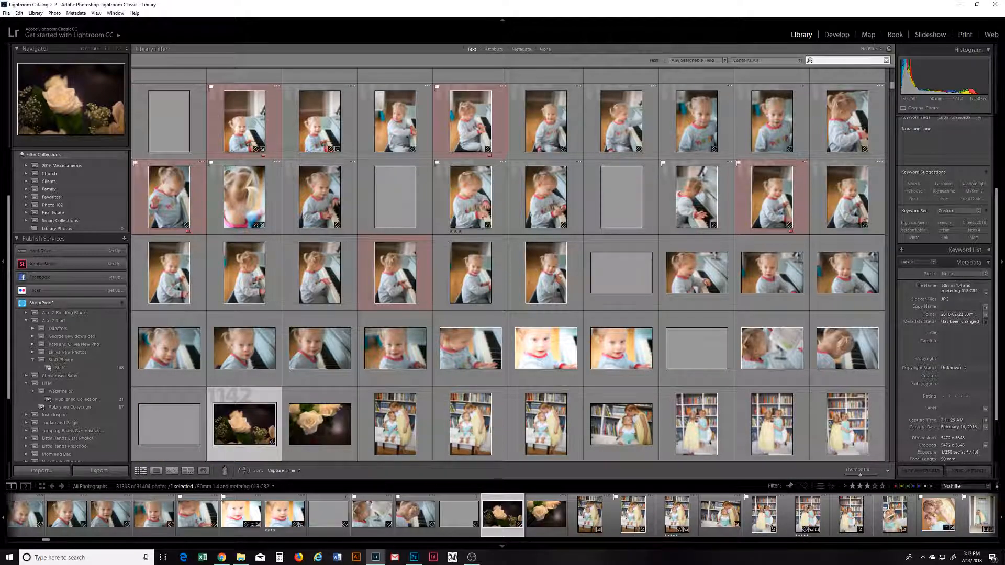
- Search all photographs for Clients and look through the matching photos to the end
scroll(753, 266, "down", 10)
scroll(753, 266, "down", 10)
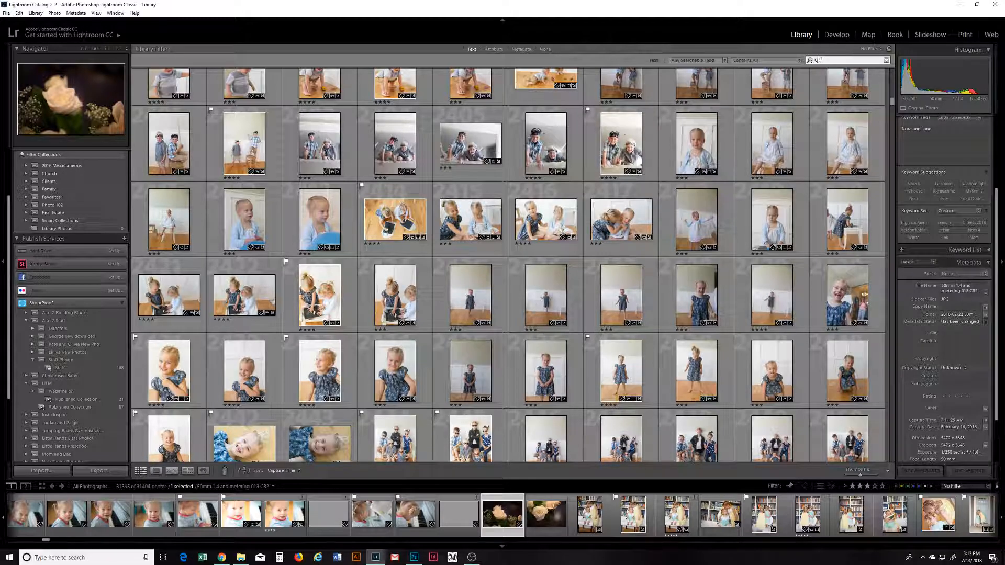
type("ents")
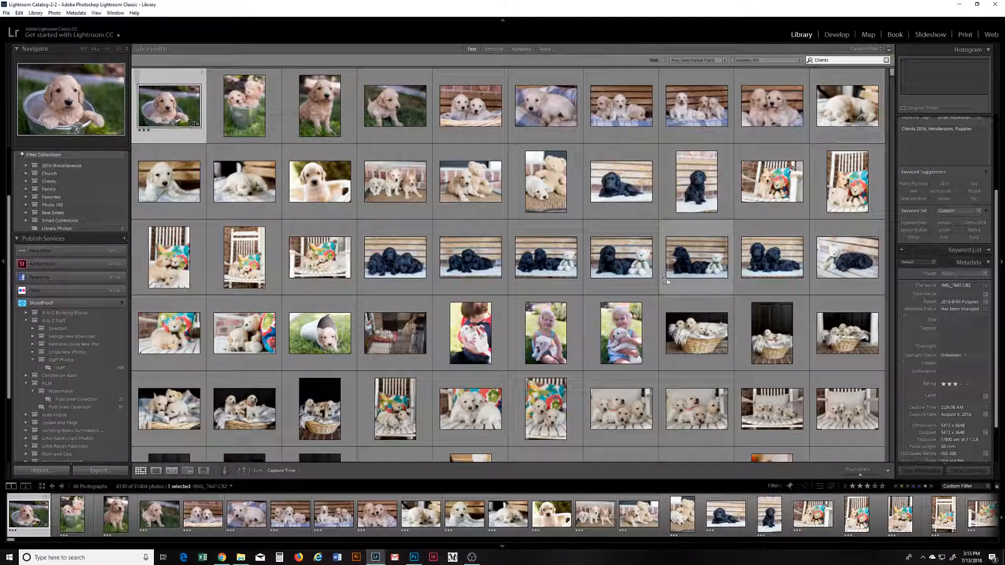
scroll(666, 281, "down", 20)
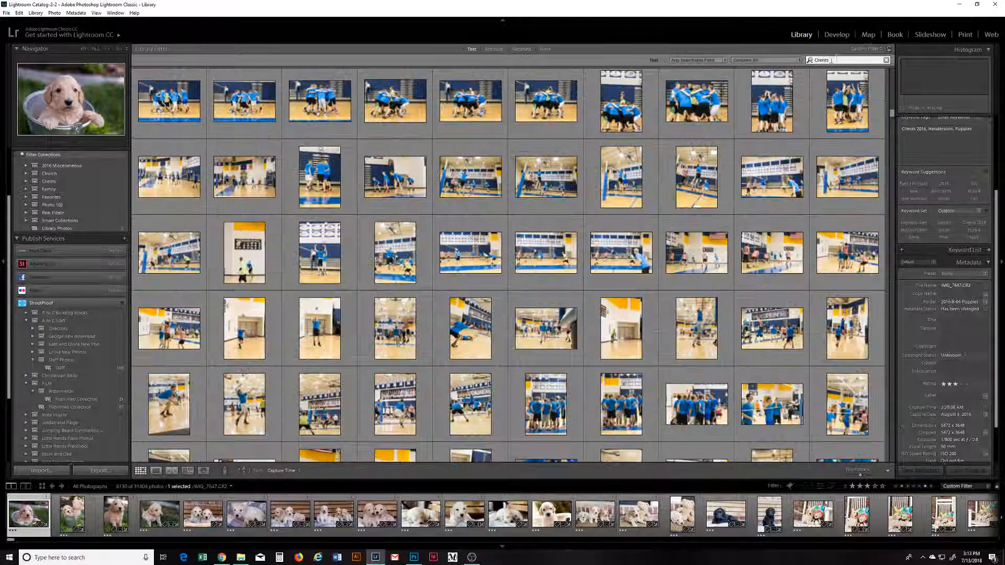
left_click_drag(892, 113, 891, 459)
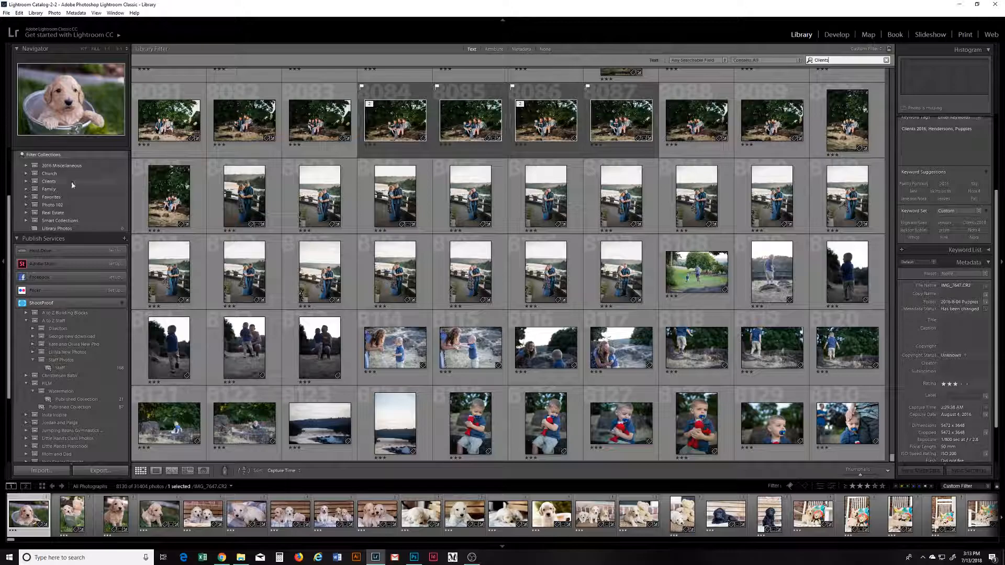
- Expand the 2016 Miscellaneous collection set to view its contents and collapse it again
scroll(72, 185, "up", 2)
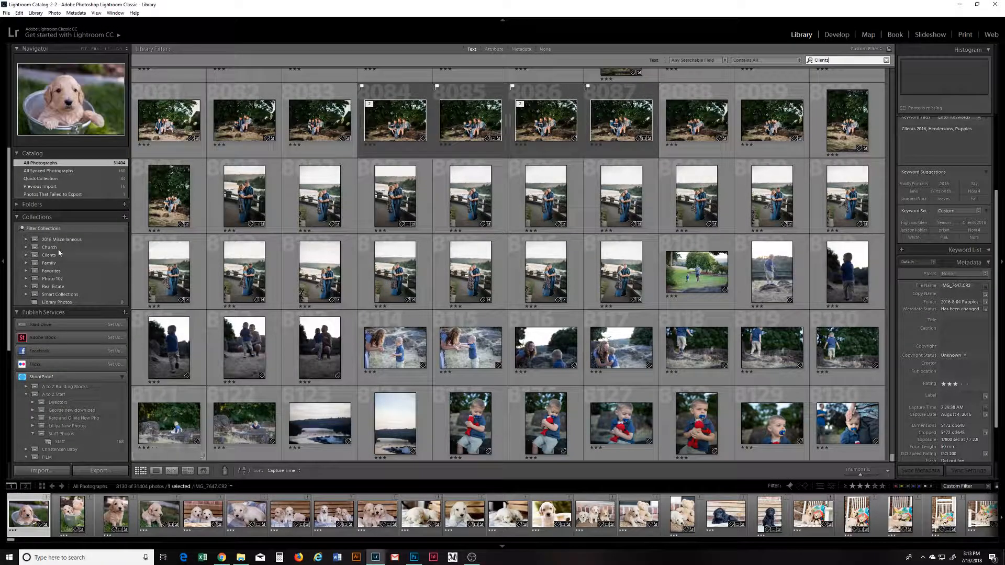
left_click(26, 240)
left_click(25, 240)
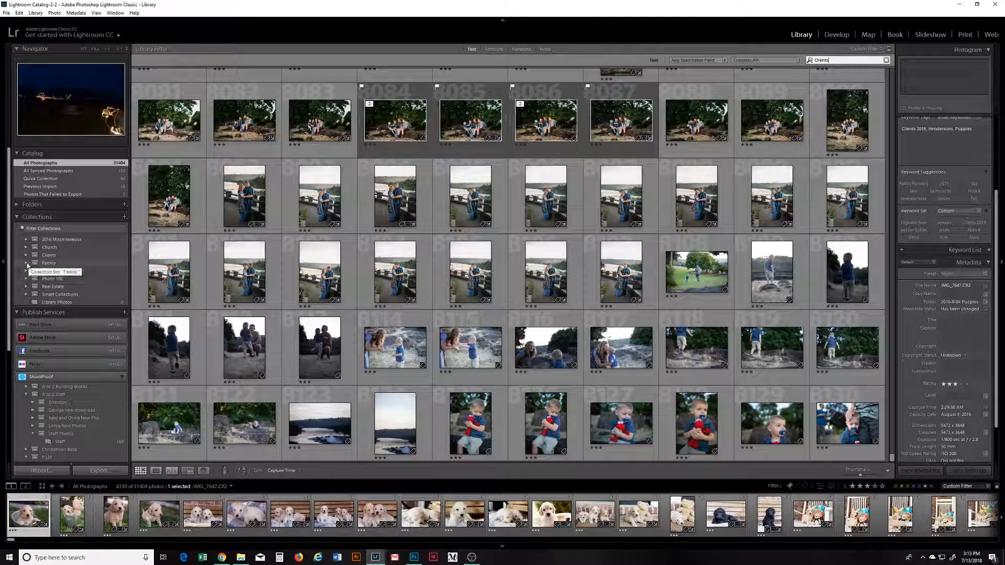
- Expand the Family collection set, view the collections inside both girls' sets, and collapse those two sets again
left_click(27, 264)
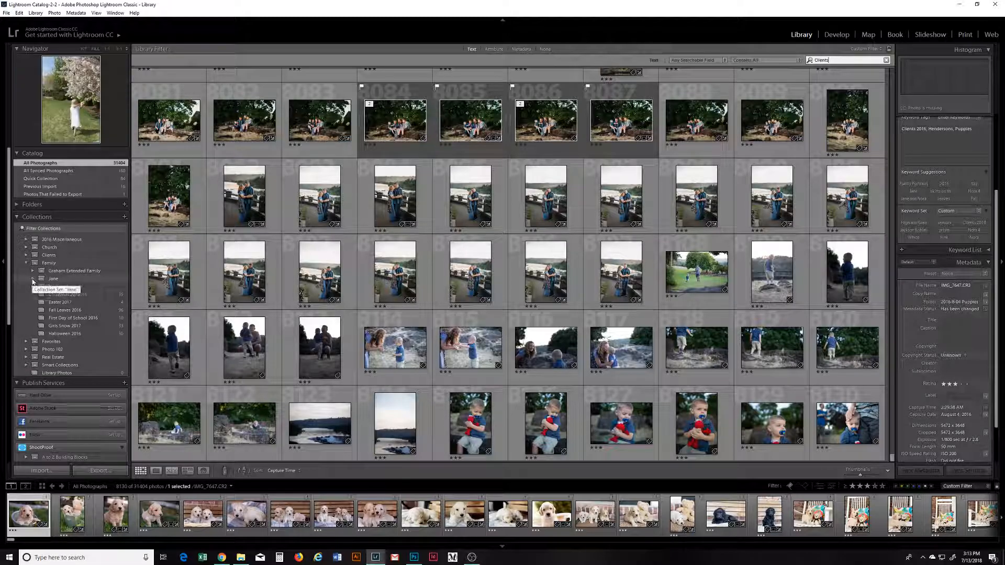
left_click(32, 281)
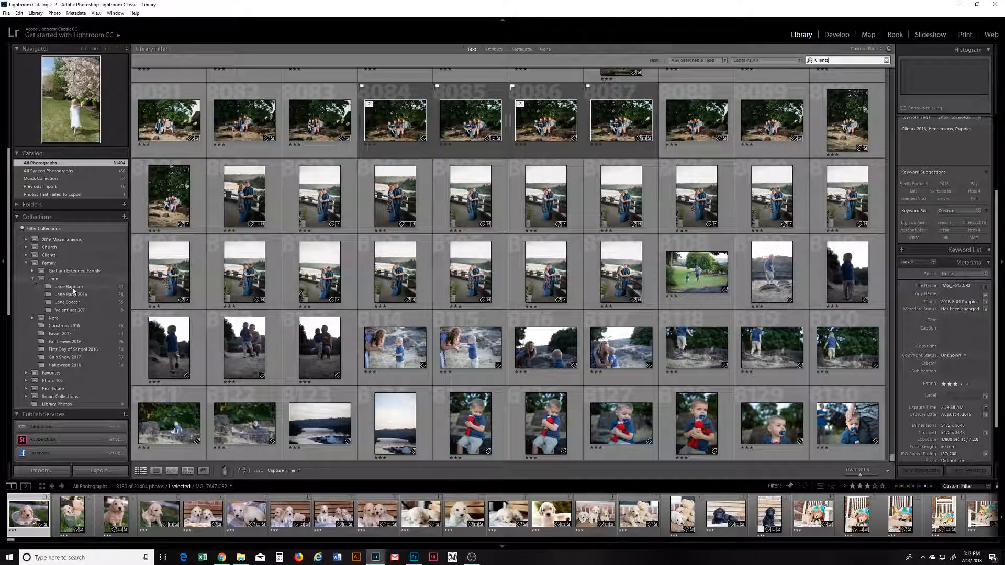
left_click(33, 279)
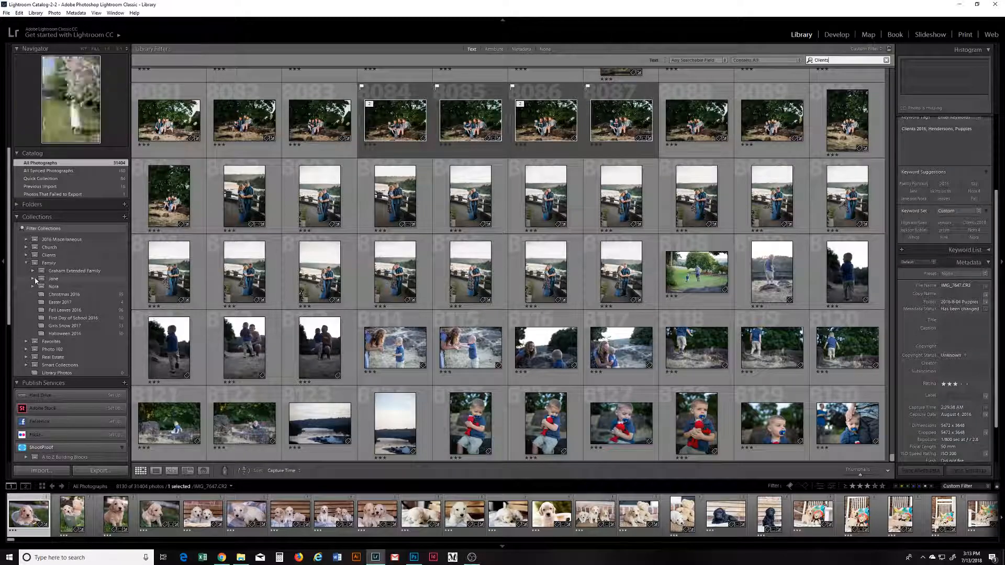
left_click(33, 278)
left_click(32, 318)
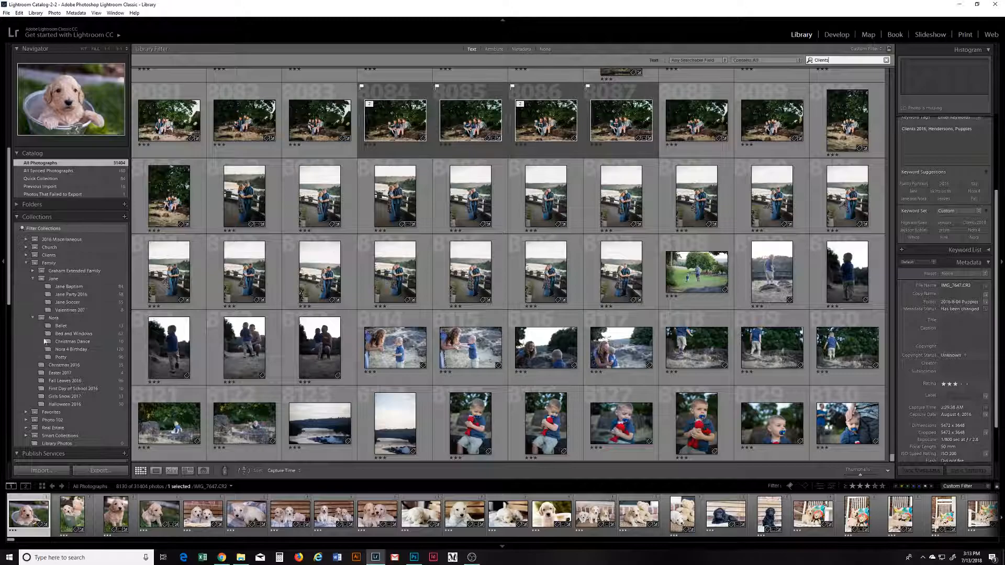
left_click(32, 318)
left_click(33, 279)
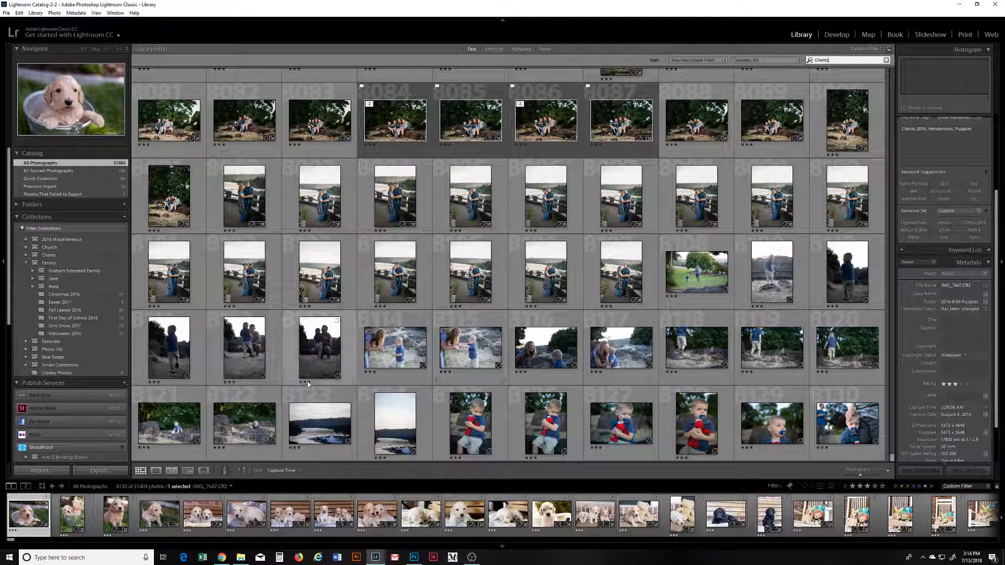
scroll(243, 348, "down", 20)
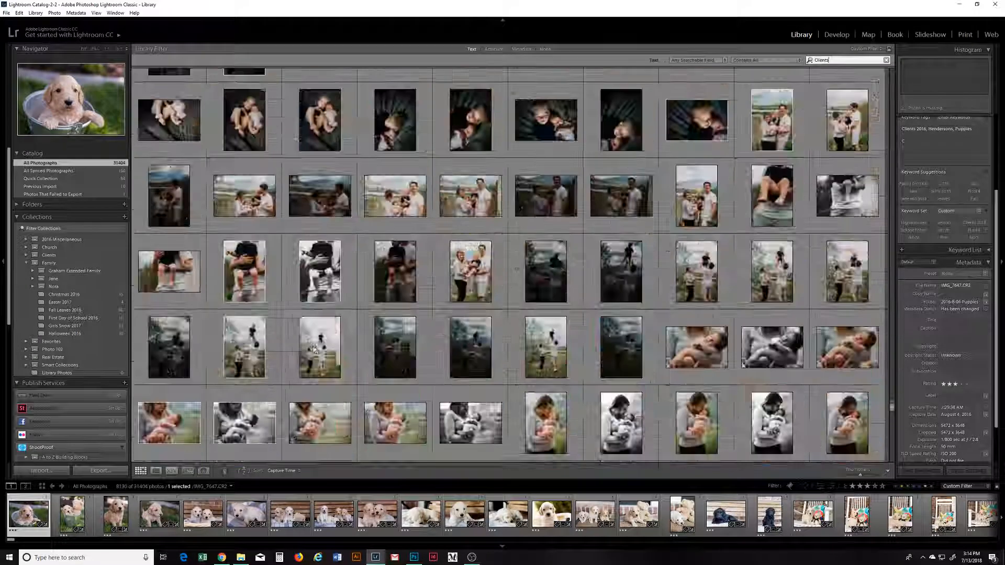
scroll(315, 349, "up", 20)
left_click_drag(892, 386, 900, 458)
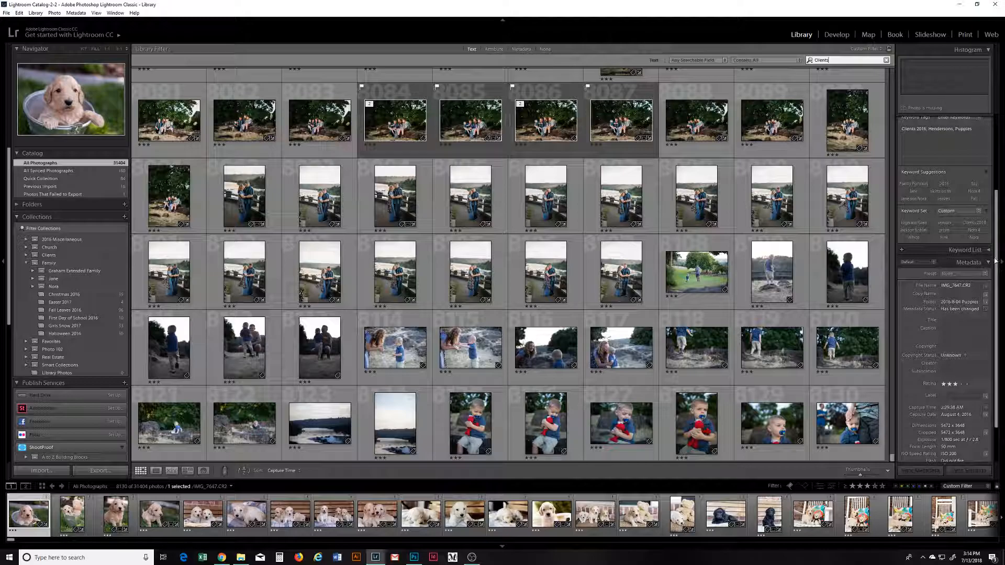
scroll(997, 261, "down", 3)
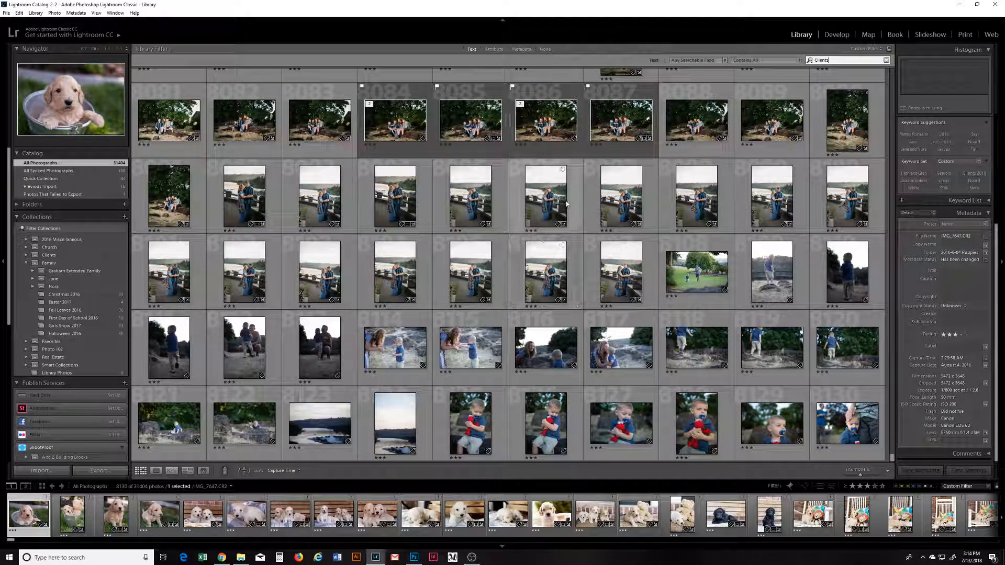
left_click(473, 558)
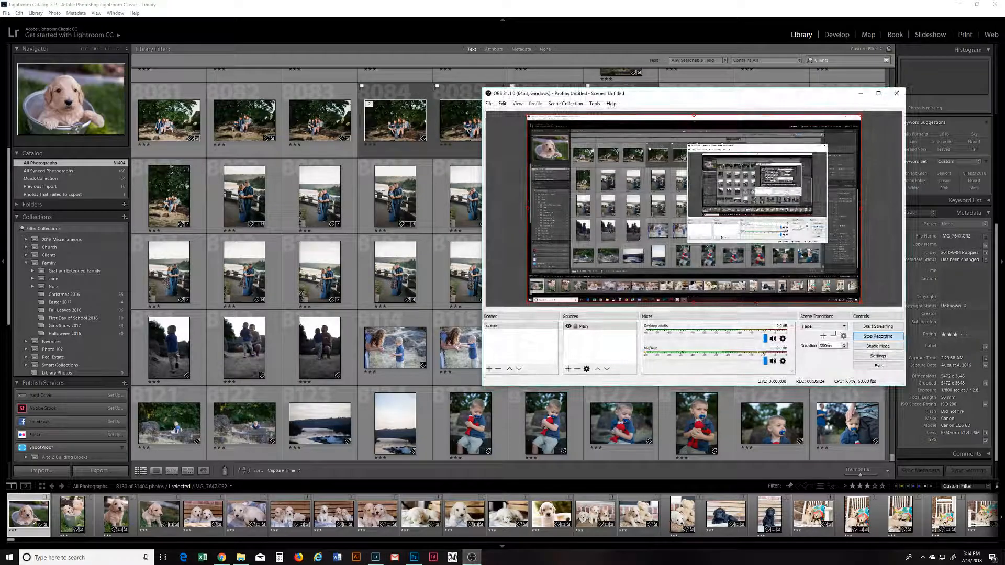